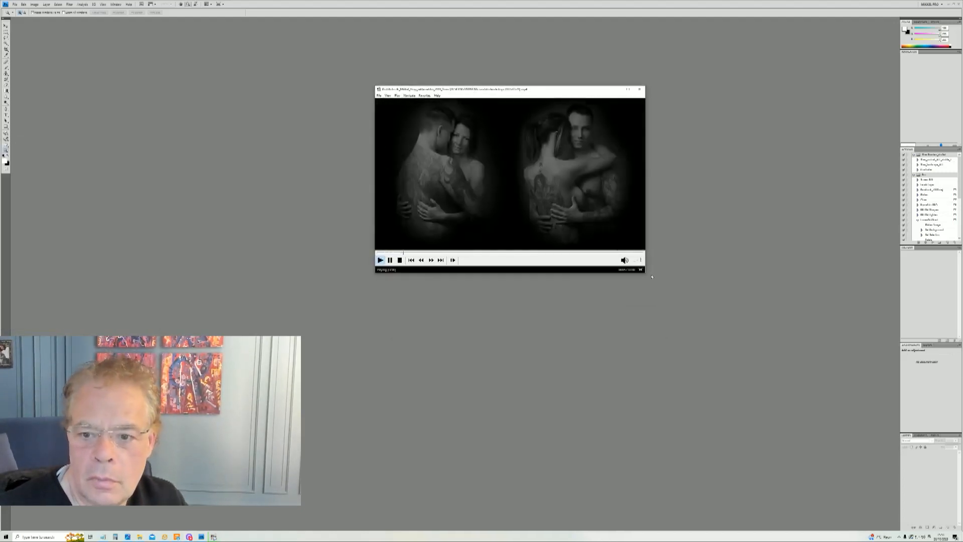
# - Enlarge the video player window to watch the photo slideshow, and close the player when it ends
pyautogui.moveTo(645, 272); pyautogui.dragTo(893, 497)
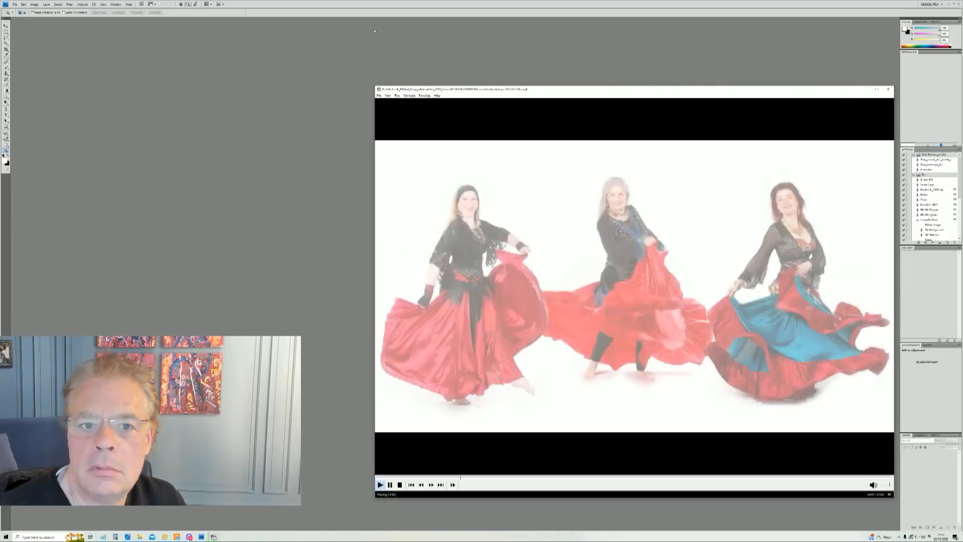
pyautogui.moveTo(376, 86); pyautogui.dragTo(307, 29)
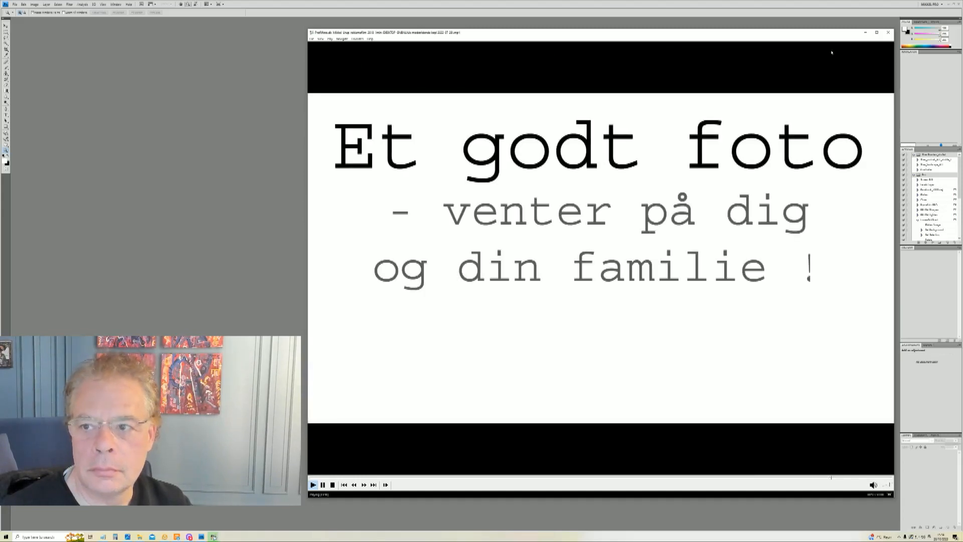
pyautogui.click(888, 33)
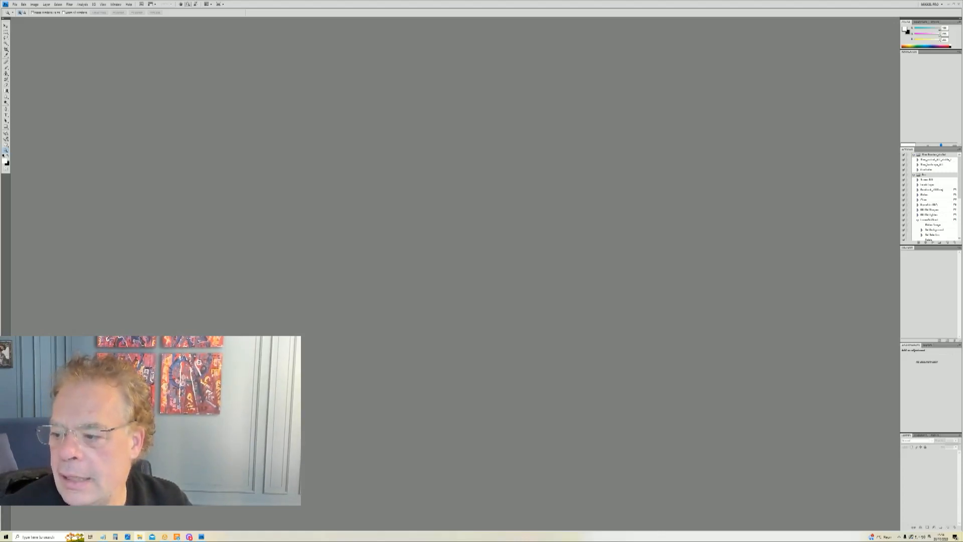
# - Open the portrait photos and float each one out of the tabbed area into its own window
pyautogui.moveTo(0, 202); pyautogui.dragTo(290, 202)
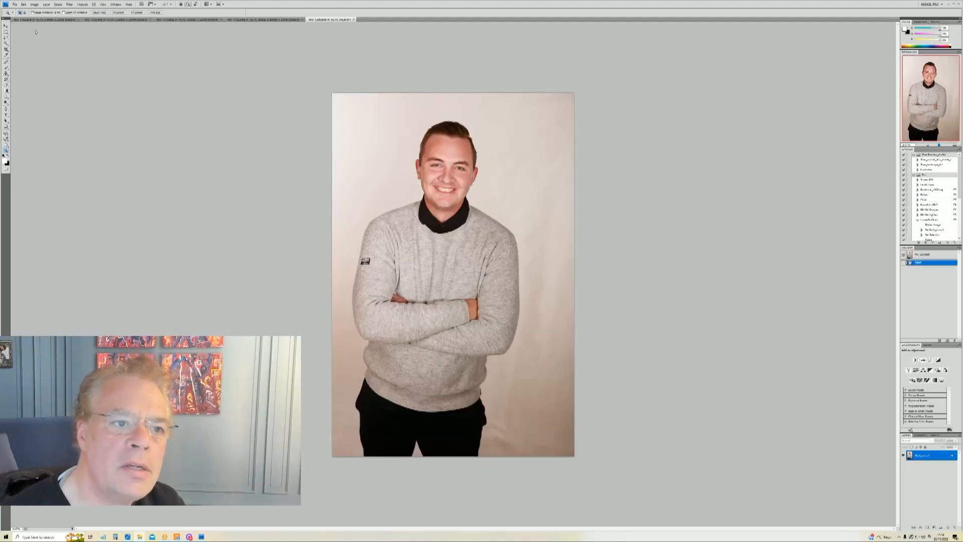
pyautogui.moveTo(29, 21); pyautogui.dragTo(253, 124)
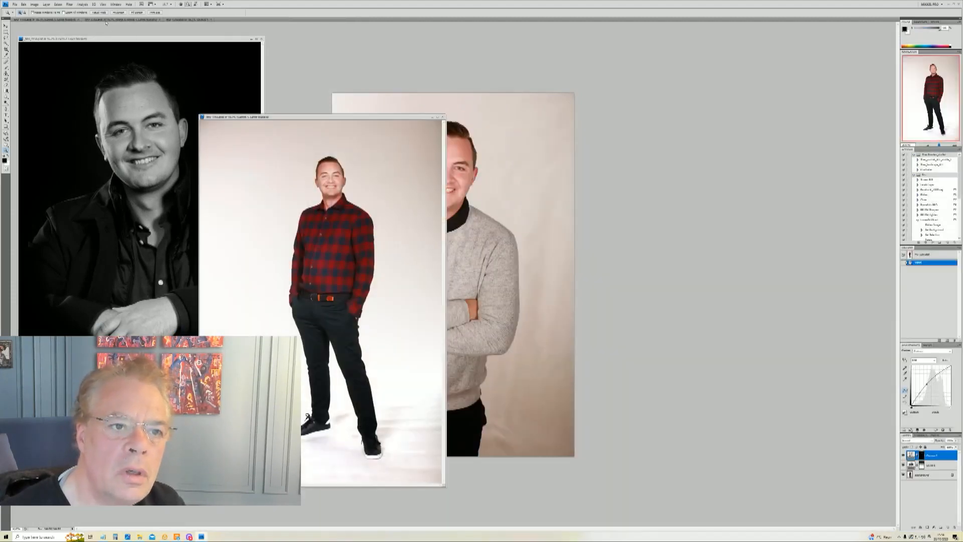
pyautogui.moveTo(108, 20); pyautogui.dragTo(341, 105)
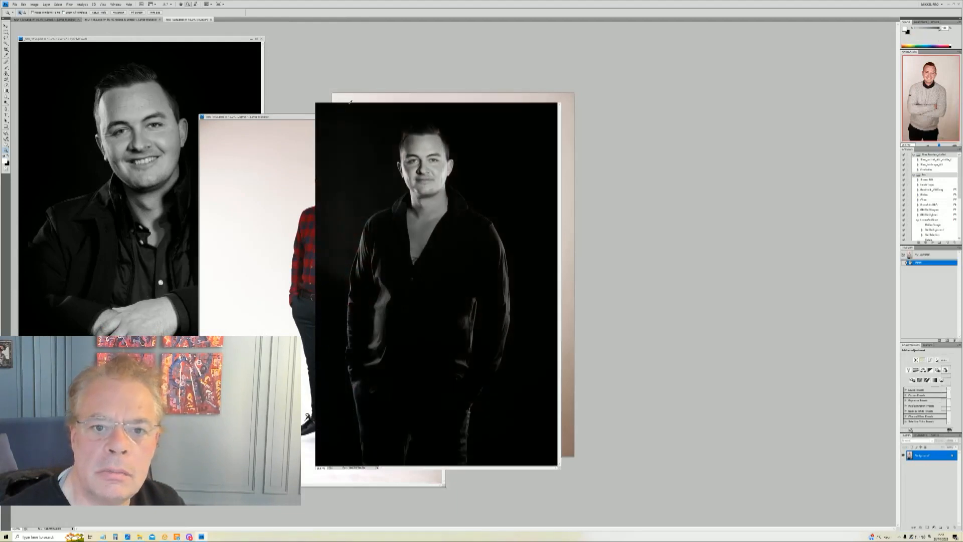
pyautogui.moveTo(60, 20); pyautogui.dragTo(709, 98)
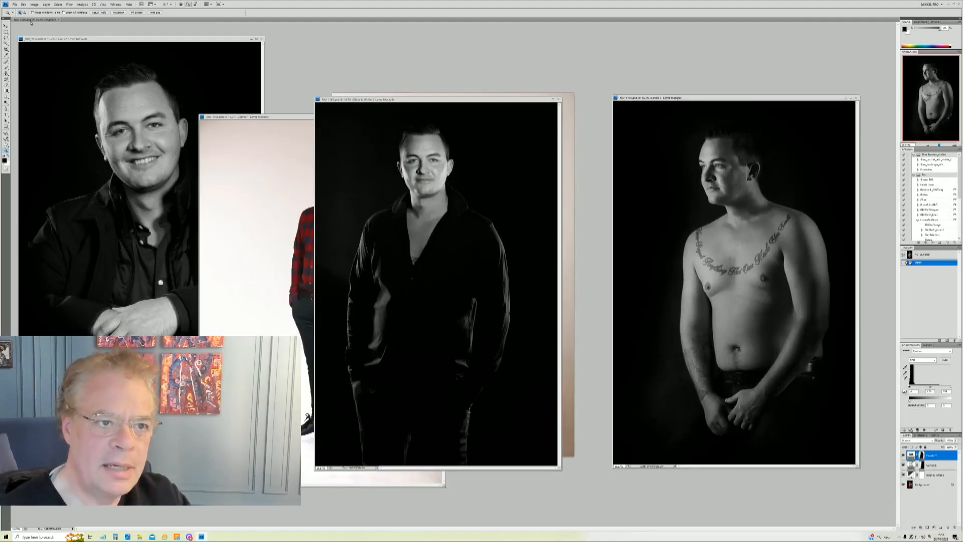
pyautogui.moveTo(170, 80); pyautogui.dragTo(271, 101)
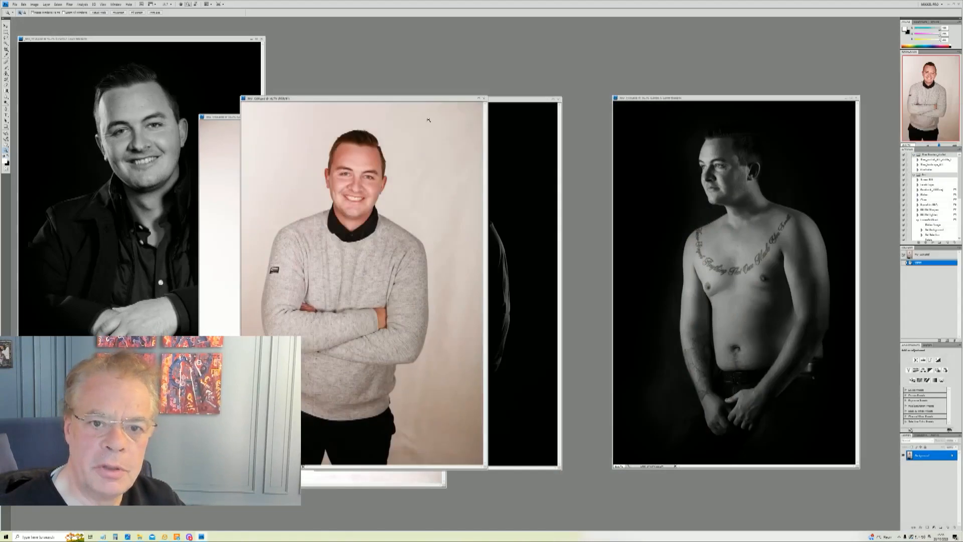
# - Rearrange the floating photo windows so the black-and-white smiling portrait lies uncovered beside the colour portraits
pyautogui.moveTo(386, 100); pyautogui.dragTo(648, 39)
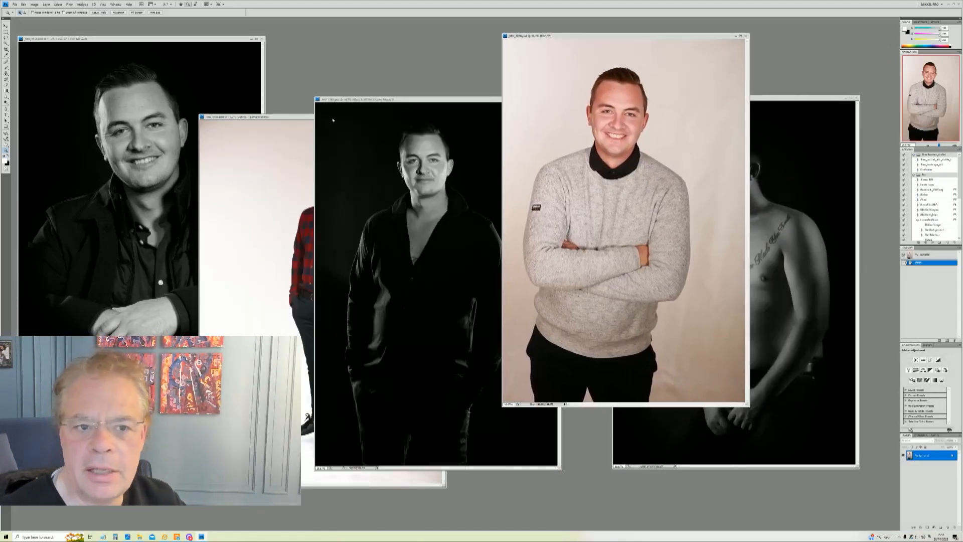
pyautogui.moveTo(287, 117); pyautogui.dragTo(312, 37)
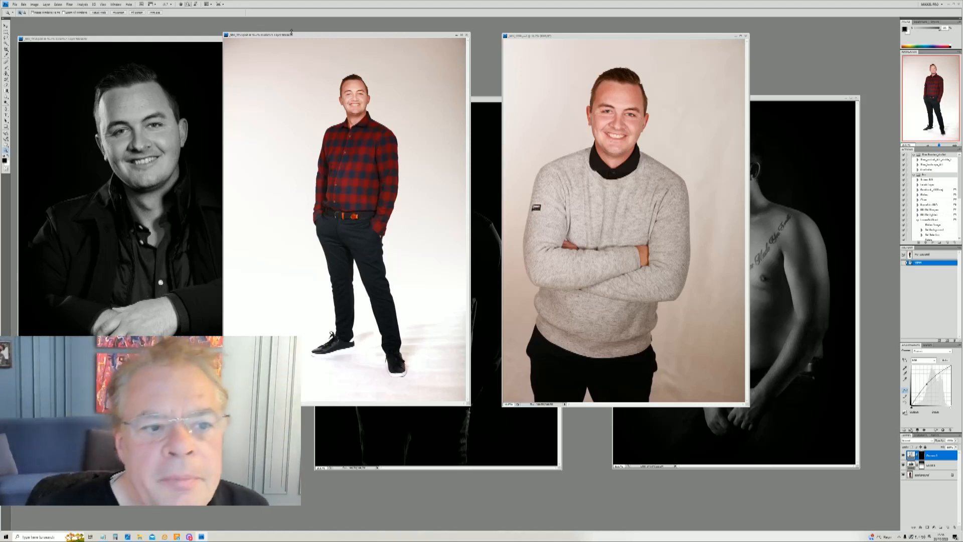
pyautogui.moveTo(318, 37); pyautogui.dragTo(636, 64)
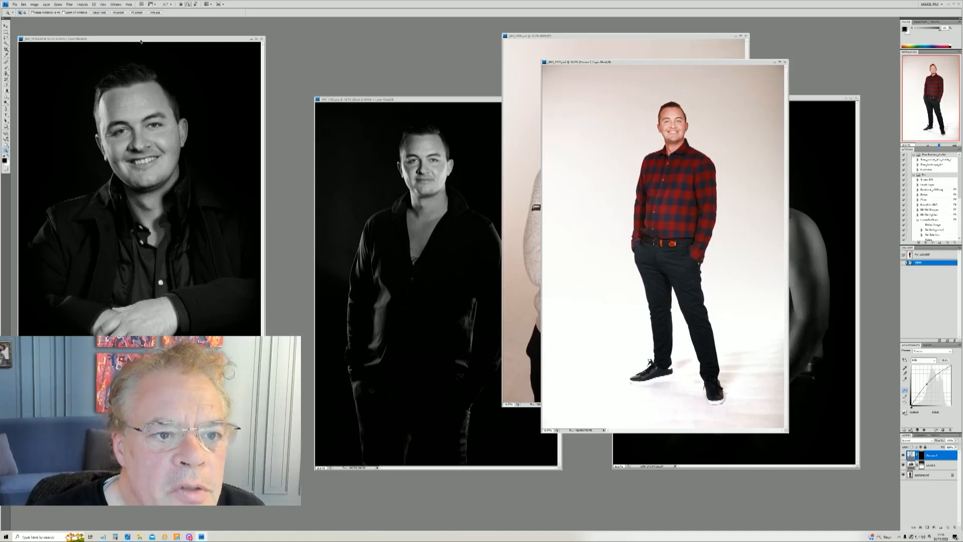
pyautogui.moveTo(140, 41); pyautogui.dragTo(338, 65)
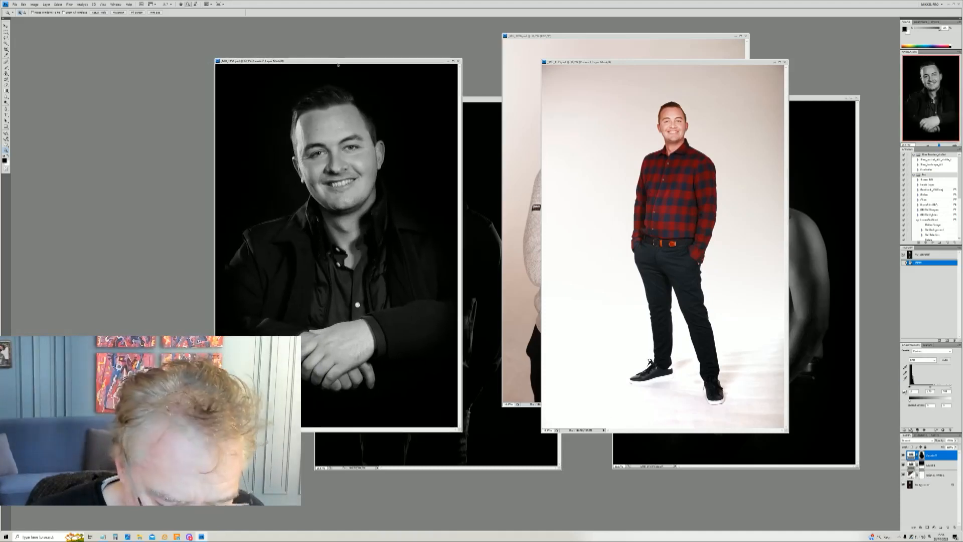
# - Duplicate the background layer of the black-and-white smiling portrait, with the face in close view
pyautogui.rightClick(316, 146)
pyautogui.click(346, 152)
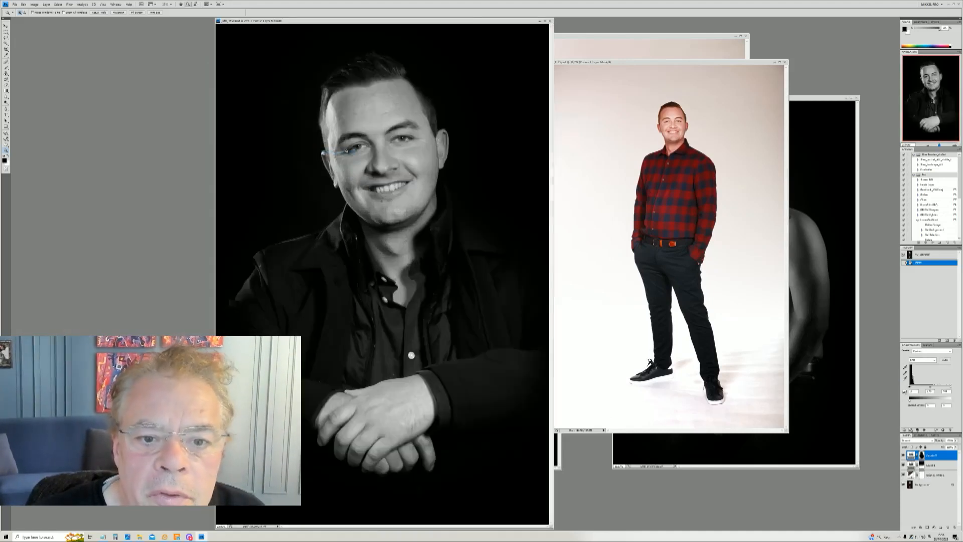
pyautogui.rightClick(375, 142)
pyautogui.click(389, 150)
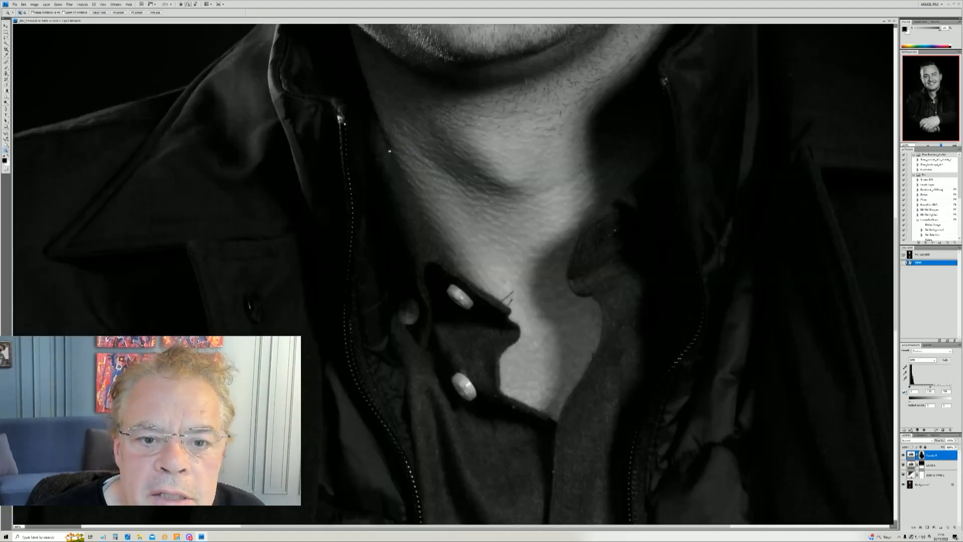
pyautogui.moveTo(928, 100); pyautogui.dragTo(927, 80)
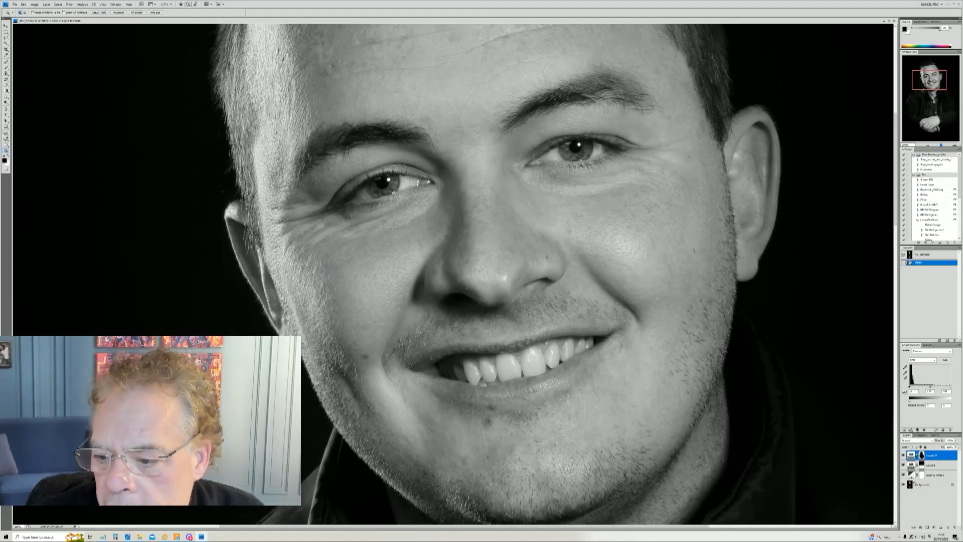
pyautogui.rightClick(919, 485)
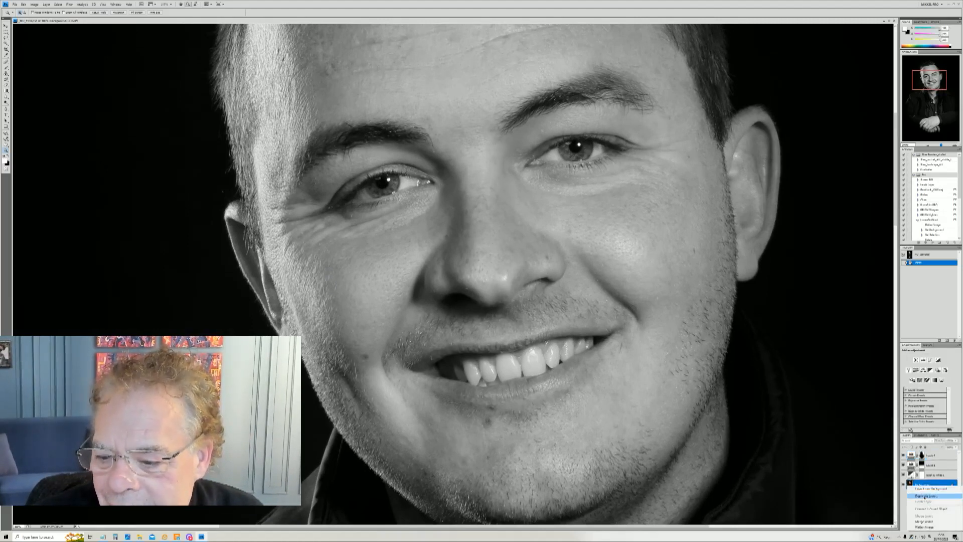
pyautogui.click(923, 497)
pyautogui.press('Return')
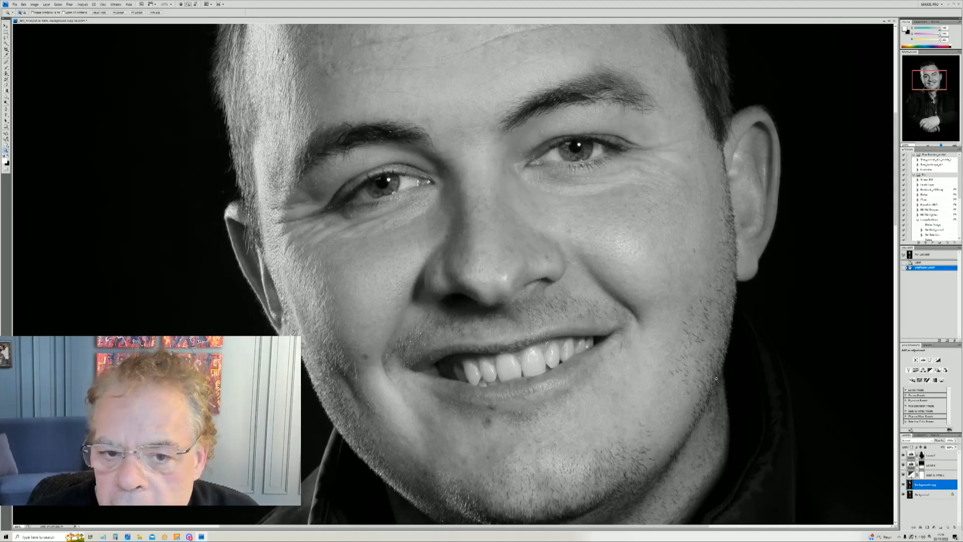
pyautogui.press('b')
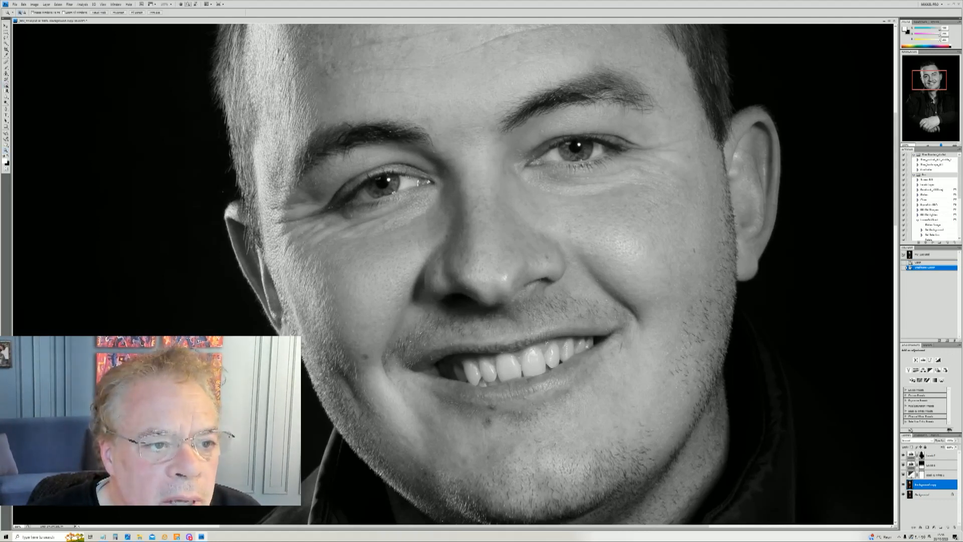
pyautogui.rightClick(657, 246)
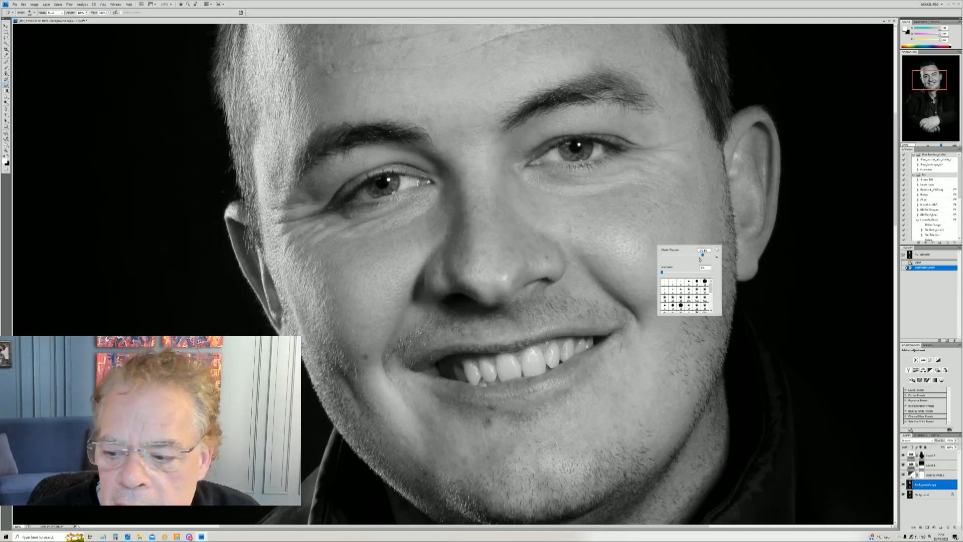
pyautogui.click(651, 246)
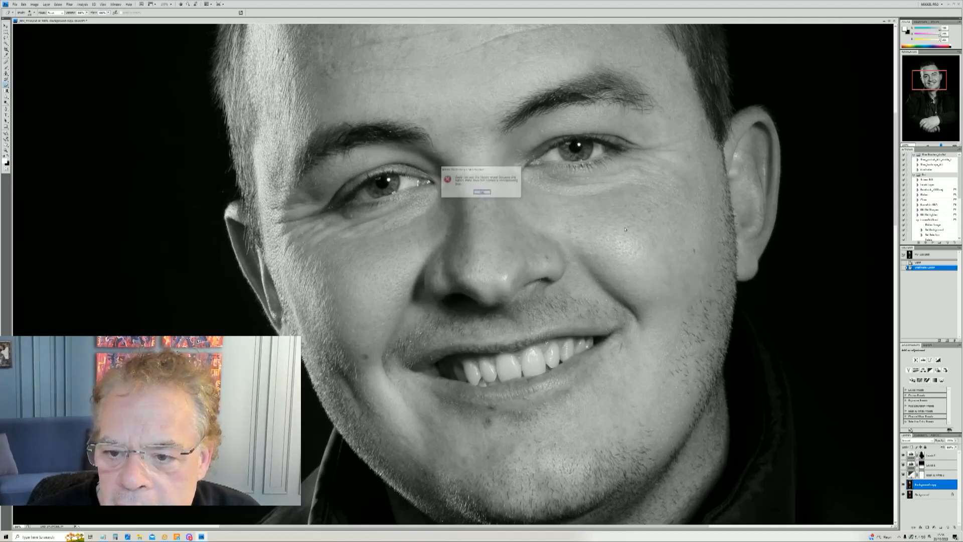
pyautogui.click(481, 193)
# - Switch to the Clone Stamp tool and adjust its brush diameter and opacity for retouching skin
pyautogui.press('s')
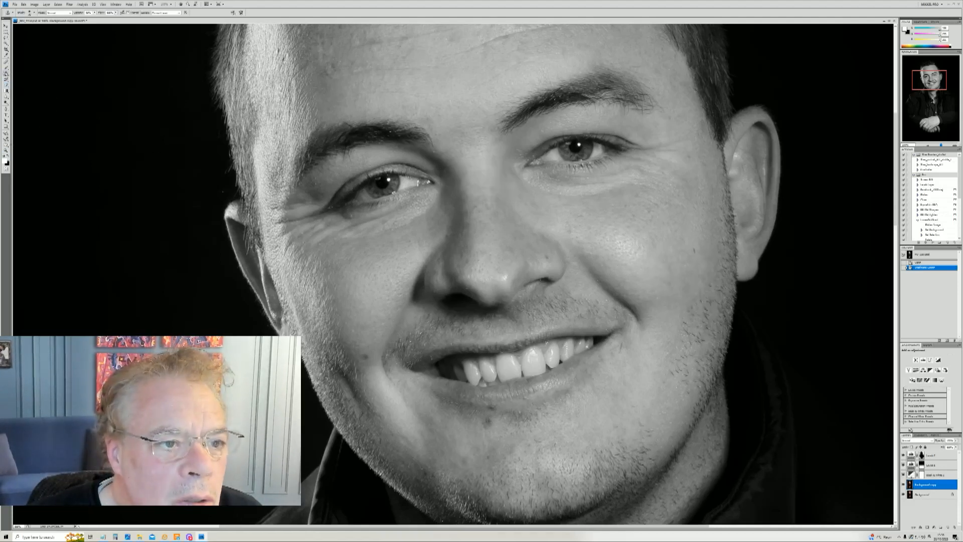
pyautogui.rightClick(670, 217)
pyautogui.click(711, 226)
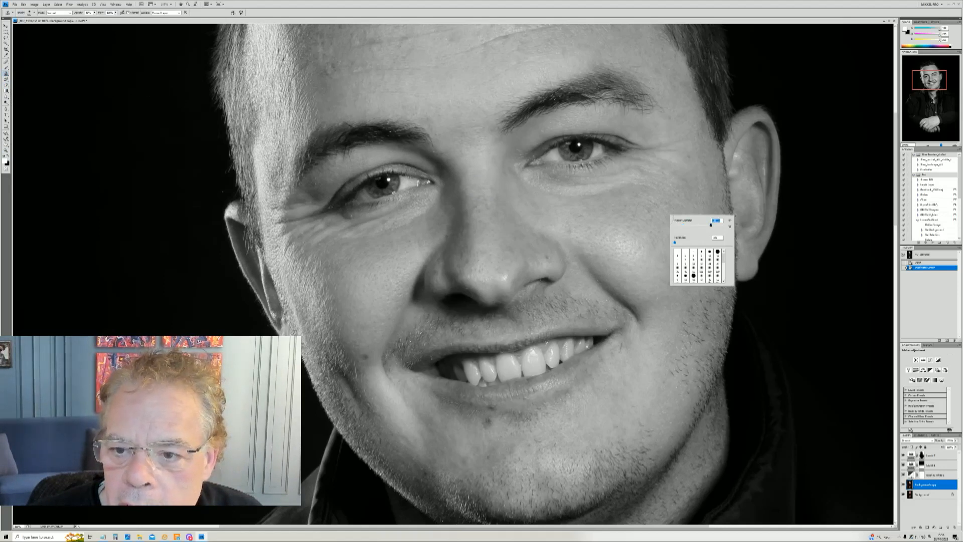
pyautogui.press('Return')
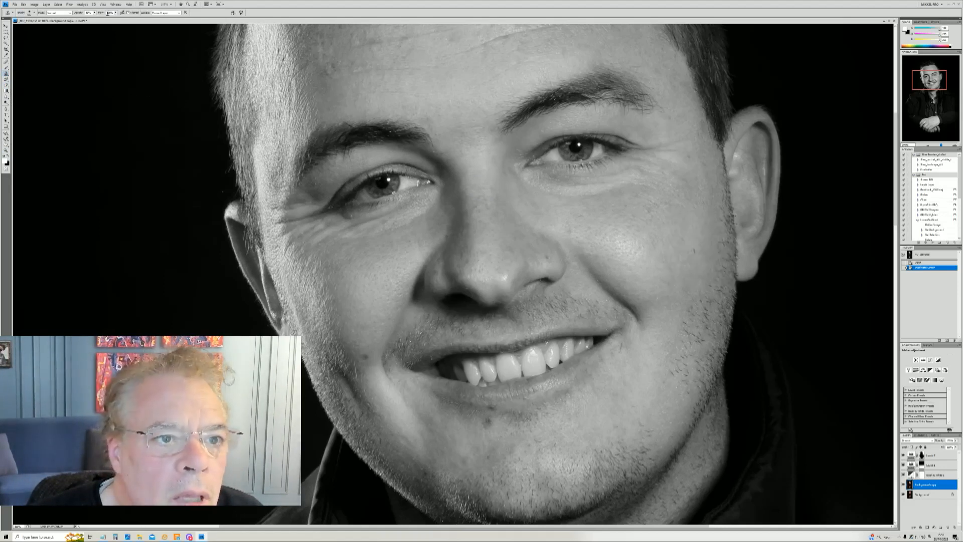
pyautogui.click(95, 13)
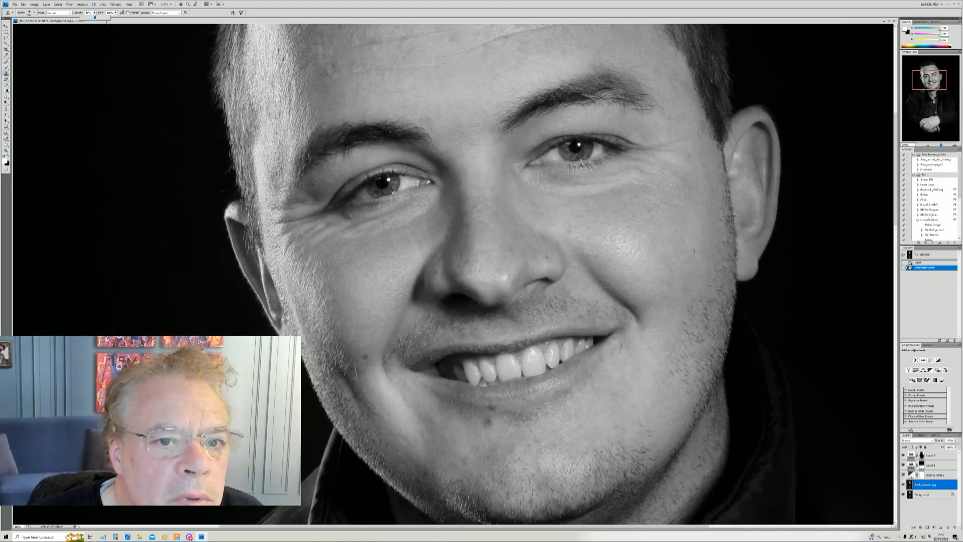
pyautogui.click(646, 242)
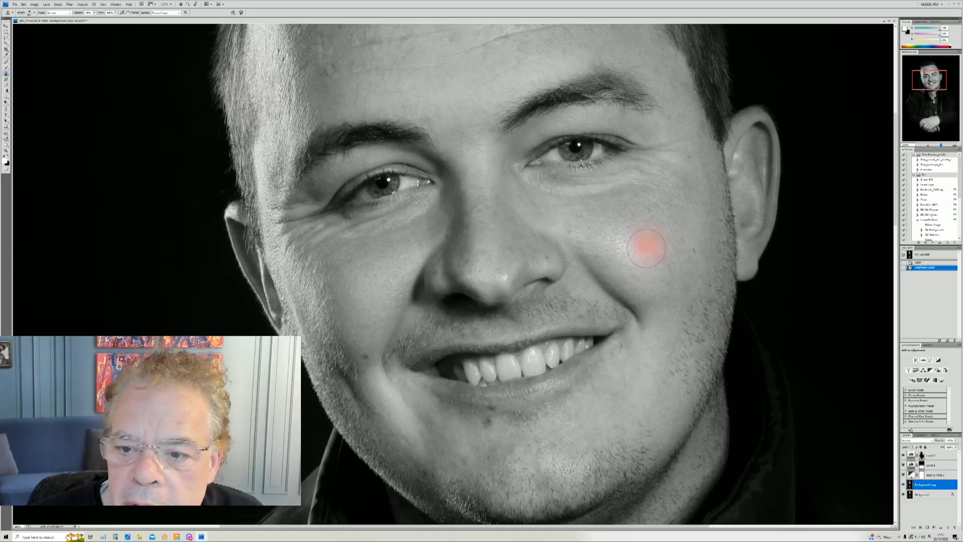
# - Clone clean skin over the bright cheek area beside the nose, checking the brush settings
pyautogui.click(591, 225)
pyautogui.keyDown('alt'); pyautogui.click(645, 231); pyautogui.keyUp('alt')
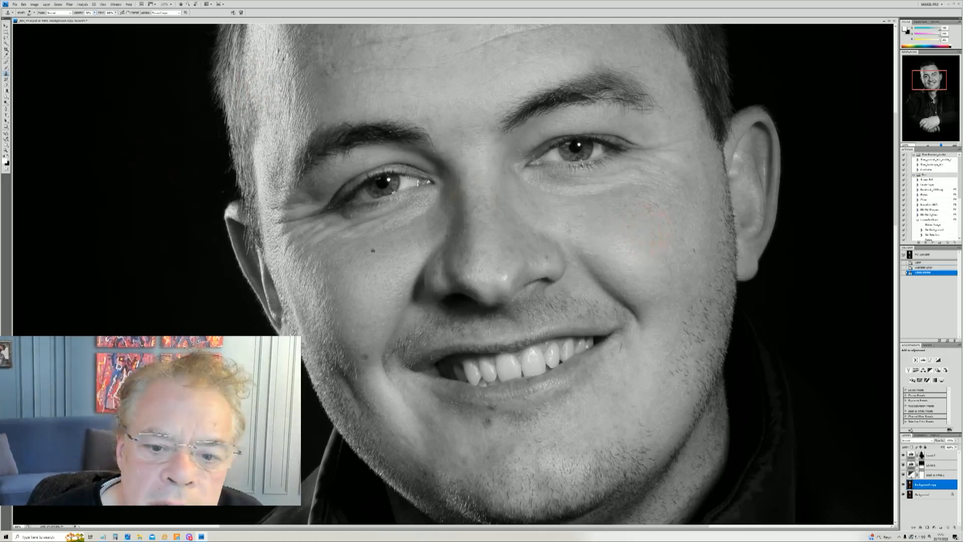
pyautogui.rightClick(553, 229)
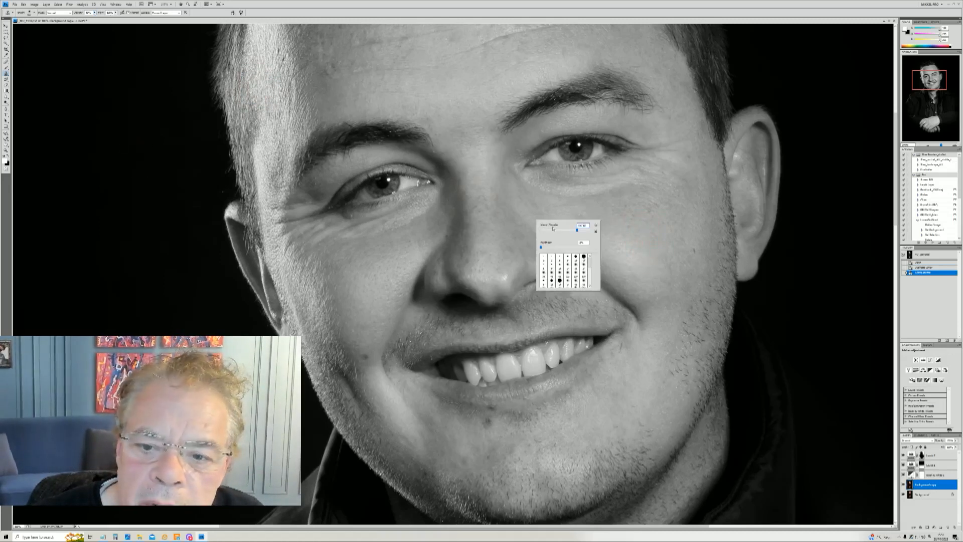
pyautogui.click(513, 267)
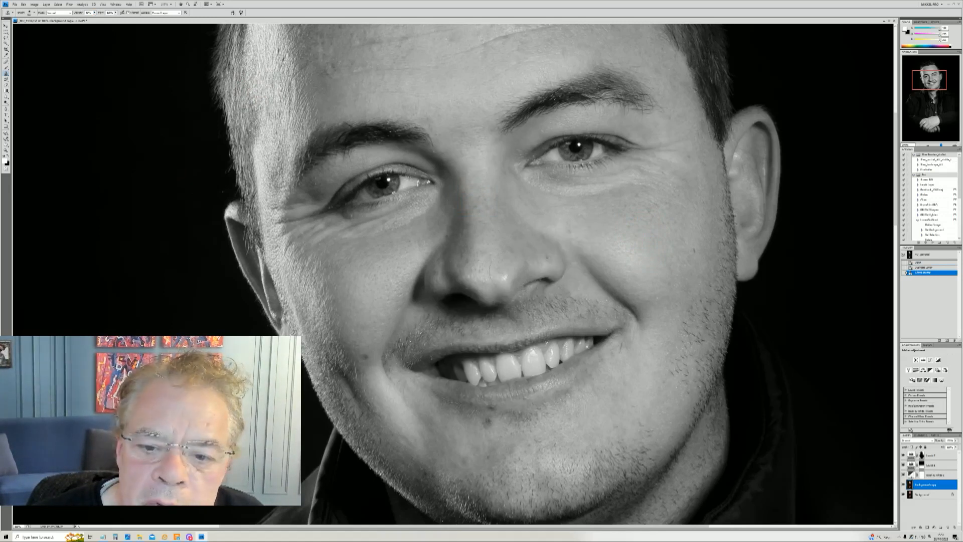
pyautogui.rightClick(572, 233)
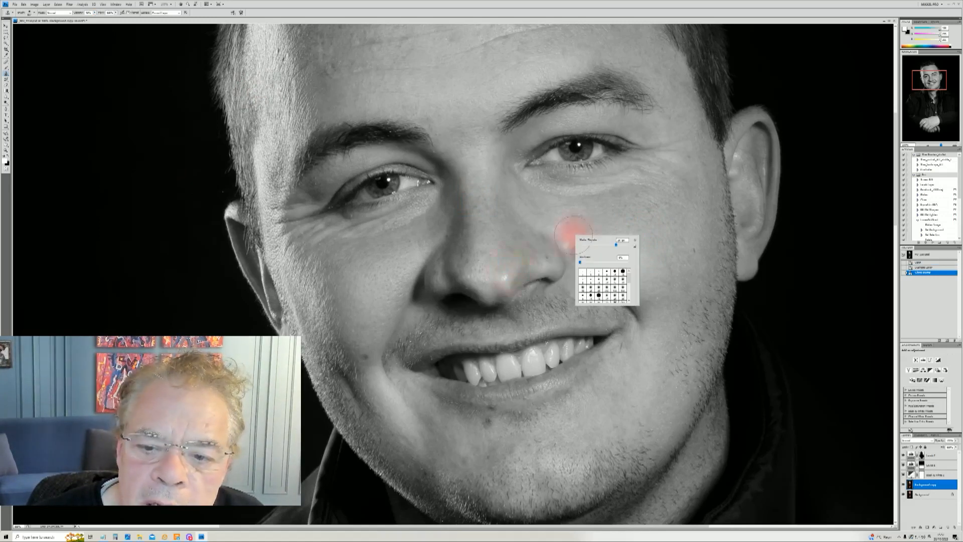
pyautogui.click(505, 268)
# - Clone-stamp several spots in the dark background beside the ear
pyautogui.click(818, 218)
pyautogui.click(824, 216)
pyautogui.click(830, 215)
pyautogui.click(851, 206)
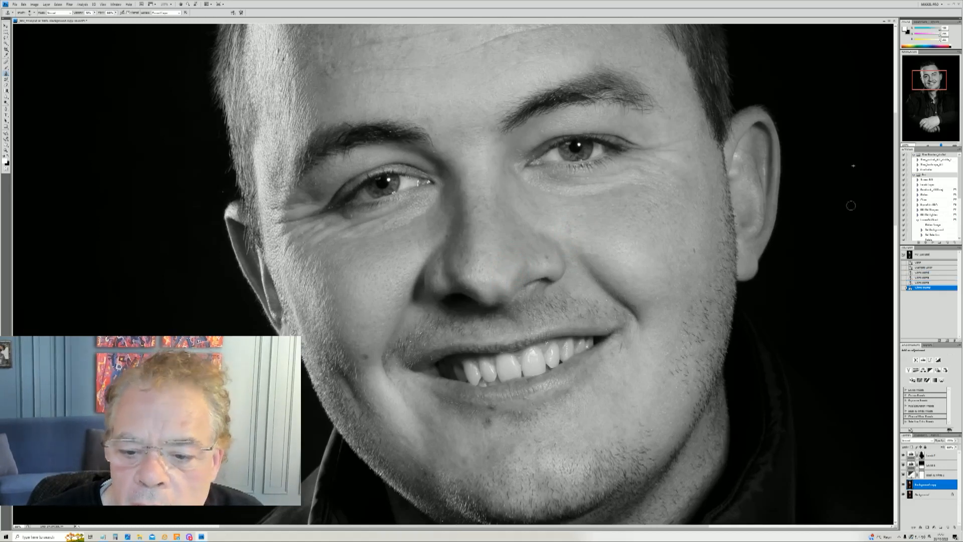
# - Reduce the Clone Stamp brush diameter for finer retouching
pyautogui.rightClick(573, 387)
pyautogui.click(600, 396)
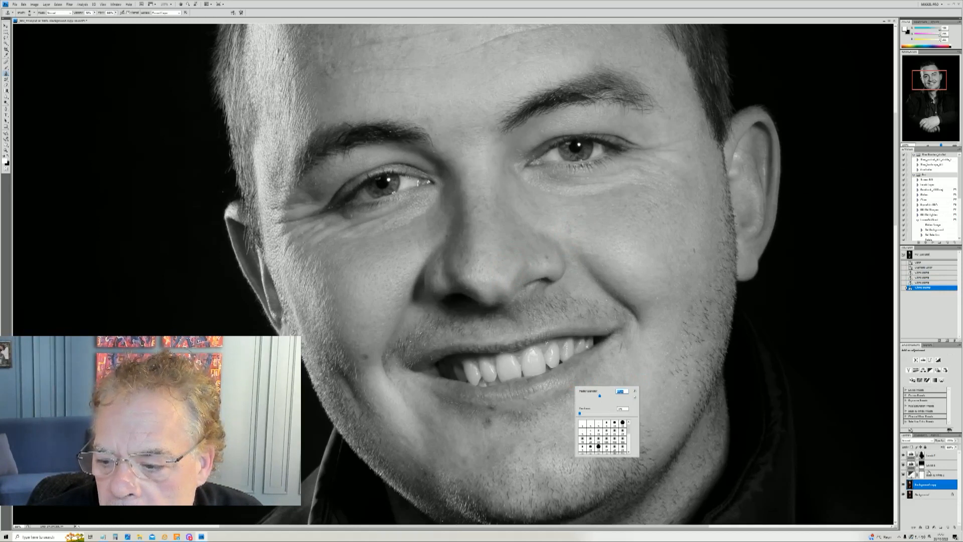
pyautogui.press('Return')
# - Move the Black & White adjustment layer to the top of the layer stack and hide it
pyautogui.click(931, 455)
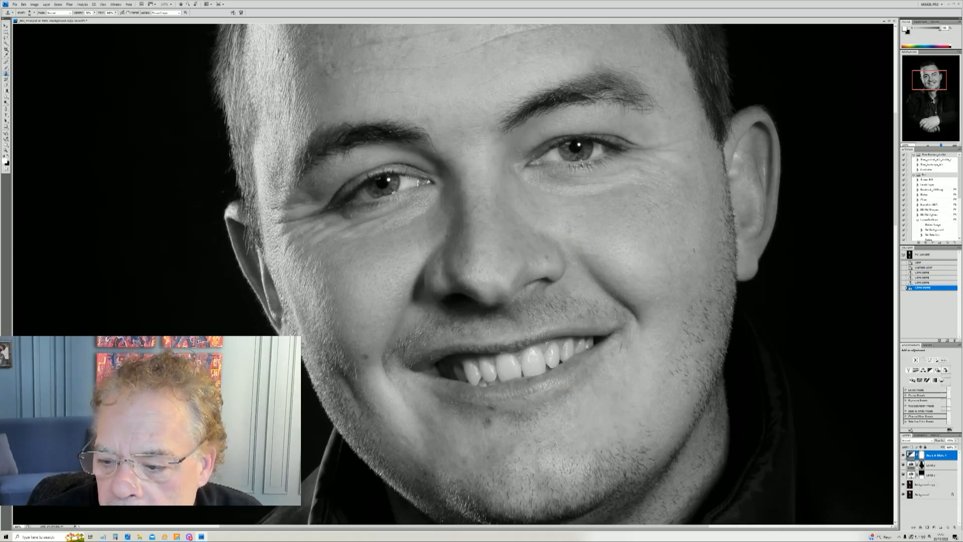
pyautogui.click(903, 455)
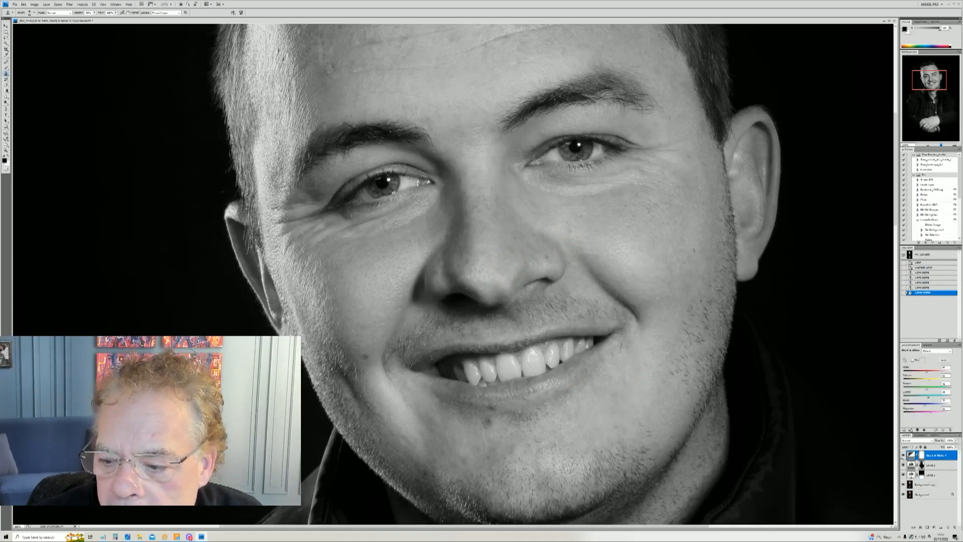
# - Add a Levels adjustment layer directly below the hidden Black & White layer and brighten the midtones
pyautogui.click(932, 465)
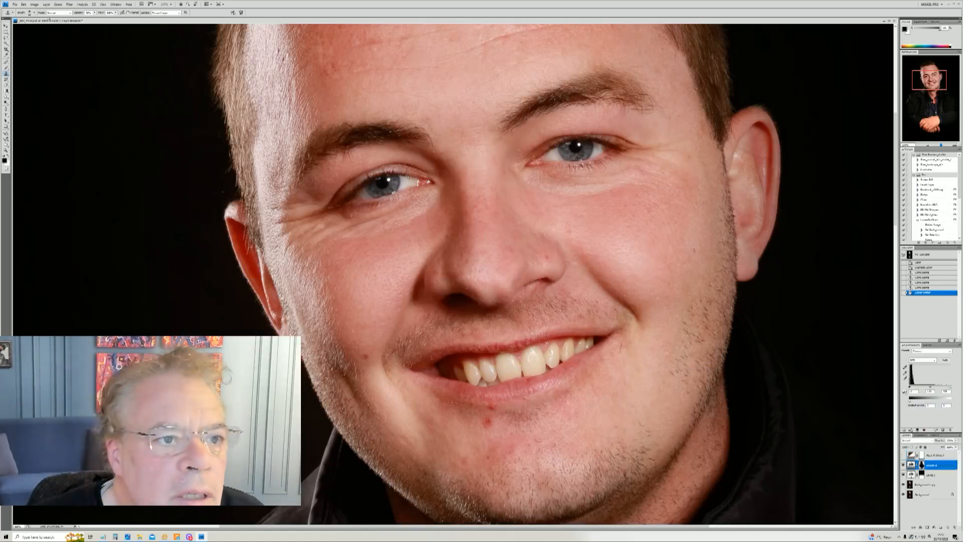
pyautogui.click(46, 4)
pyautogui.moveTo(75, 48)
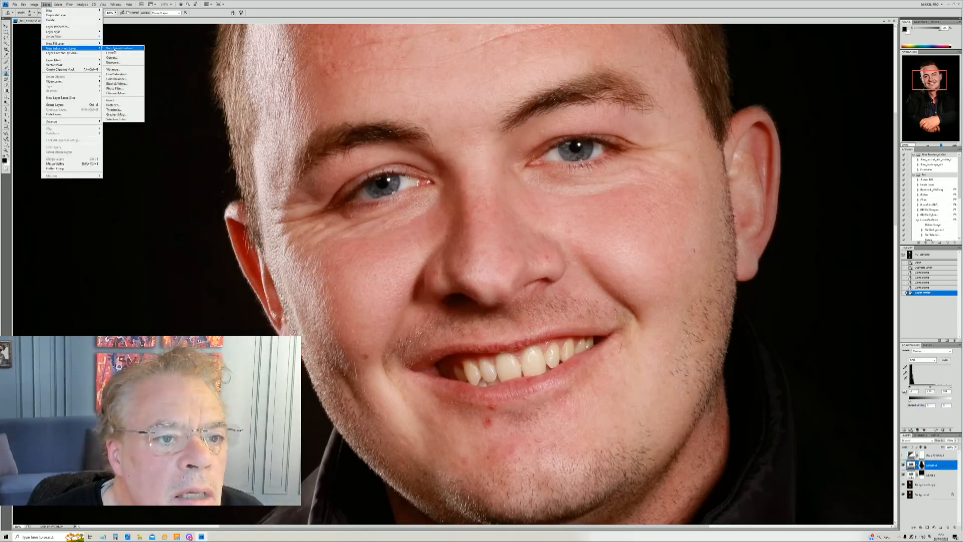
pyautogui.click(120, 52)
pyautogui.click(523, 176)
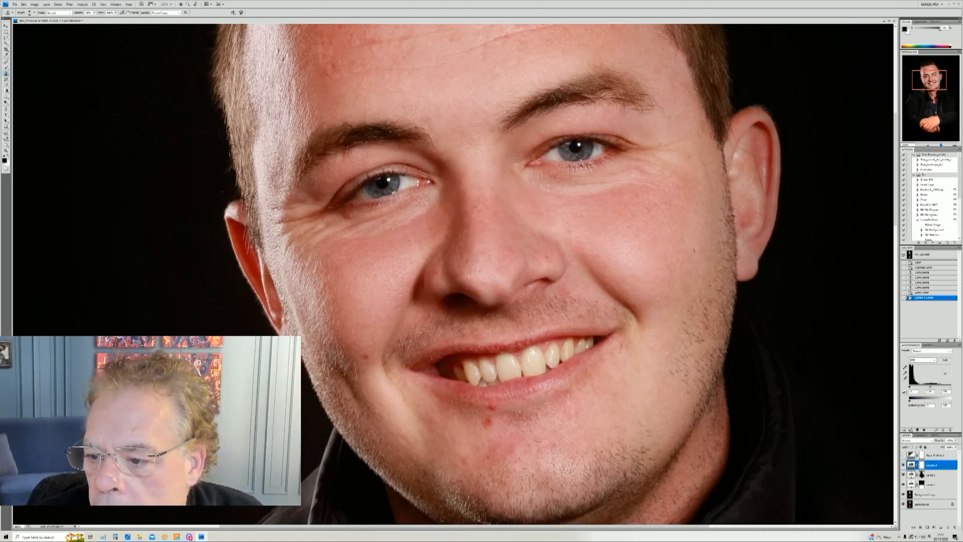
pyautogui.moveTo(929, 387); pyautogui.dragTo(926, 387)
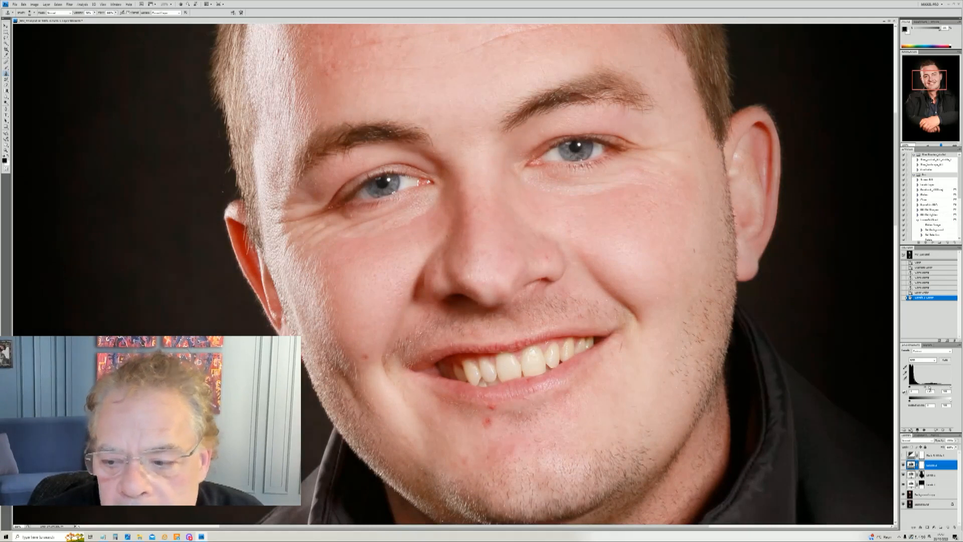
pyautogui.moveTo(930, 387); pyautogui.dragTo(930, 387)
# - Select the Background copy layer and clone clean skin over the blemish beside the nostril
pyautogui.click(920, 495)
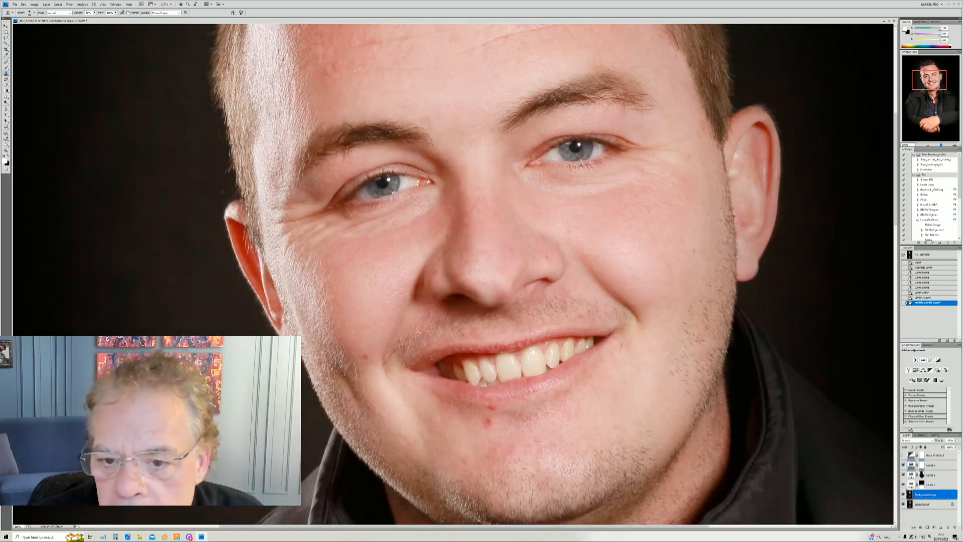
pyautogui.click(547, 257)
pyautogui.click(546, 258)
pyautogui.click(546, 257)
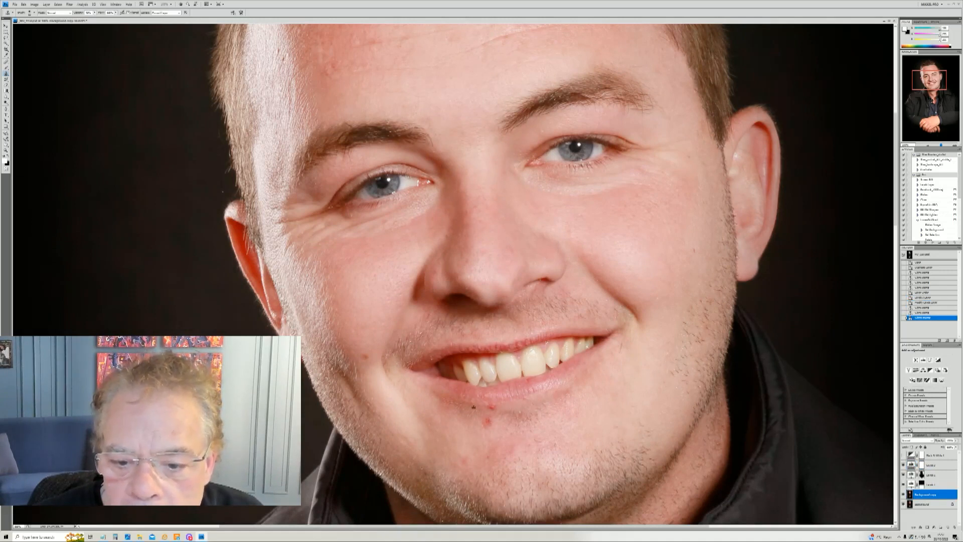
# - Clone clean skin over the red blemishes on the chin below the lower lip
pyautogui.click(488, 422)
pyautogui.click(488, 422)
pyautogui.click(489, 423)
pyautogui.click(488, 424)
pyautogui.click(489, 425)
pyautogui.click(490, 427)
pyautogui.click(490, 430)
pyautogui.click(465, 458)
pyautogui.click(467, 459)
pyautogui.click(489, 454)
pyautogui.click(489, 454)
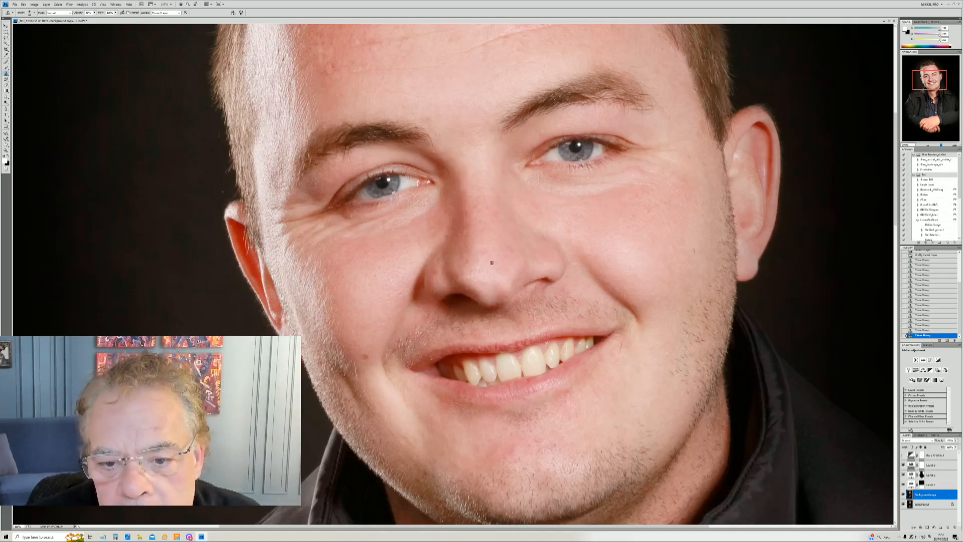
# - Clone smoother skin over the tip of the nose and compare the retouch with an earlier history state
pyautogui.click(493, 273)
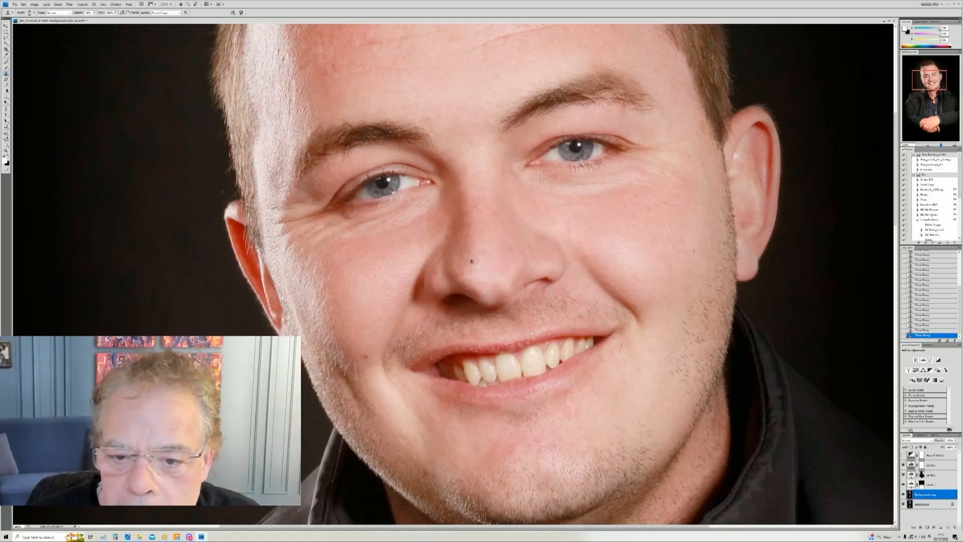
pyautogui.click(484, 276)
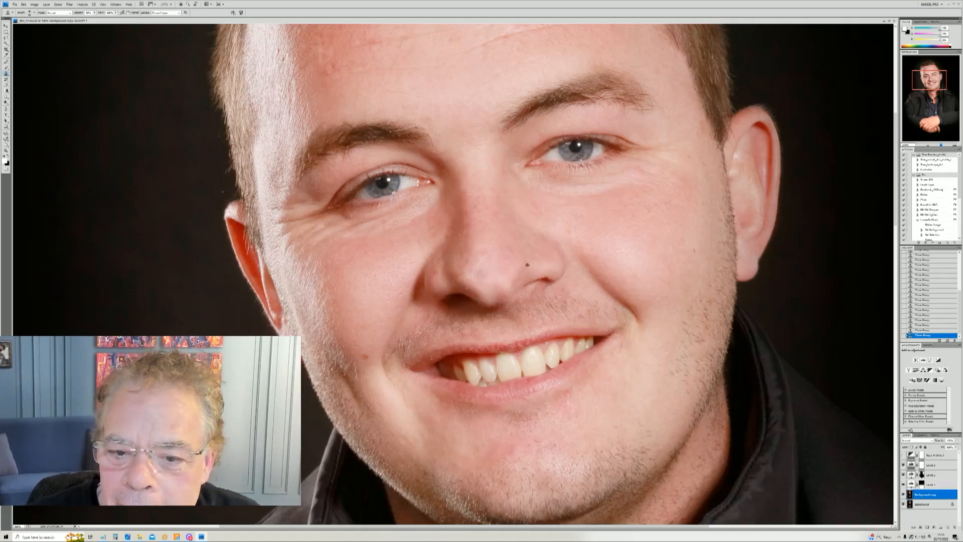
pyautogui.keyDown('alt'); pyautogui.click(490, 261); pyautogui.keyUp('alt')
pyautogui.click(487, 271)
pyautogui.keyDown('alt'); pyautogui.click(475, 255); pyautogui.keyUp('alt')
pyautogui.click(481, 272)
pyautogui.keyDown('alt'); pyautogui.click(473, 256); pyautogui.keyUp('alt')
pyautogui.click(476, 270)
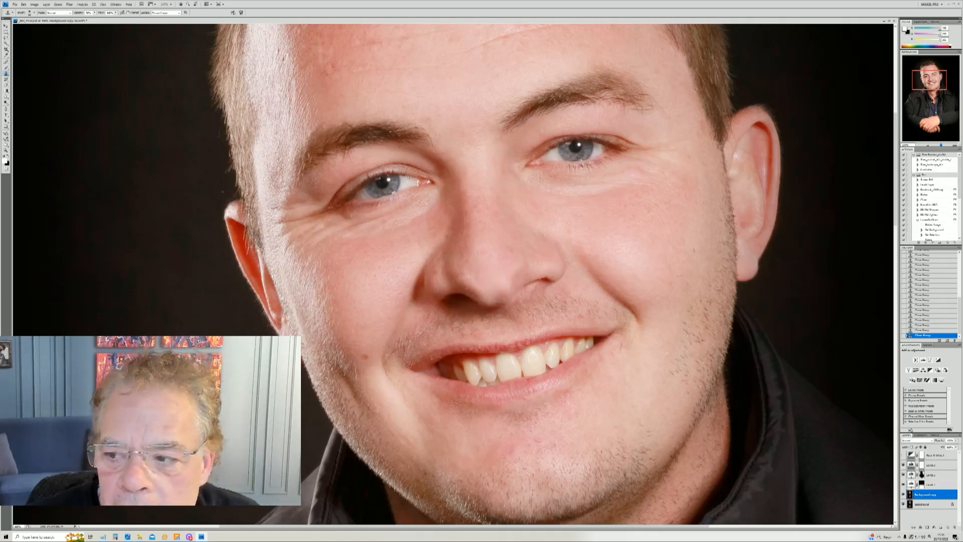
pyautogui.click(923, 295)
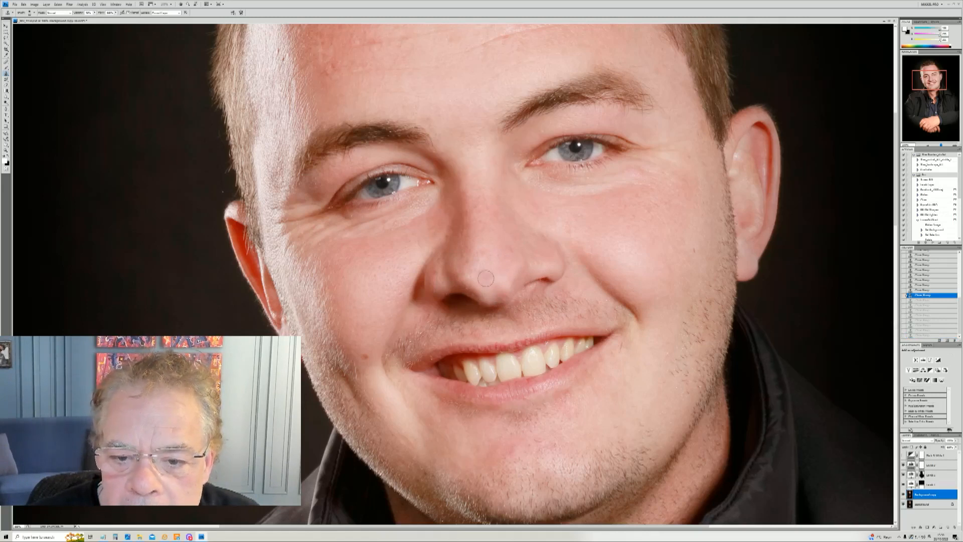
pyautogui.hotkey('ctrl', 'z')
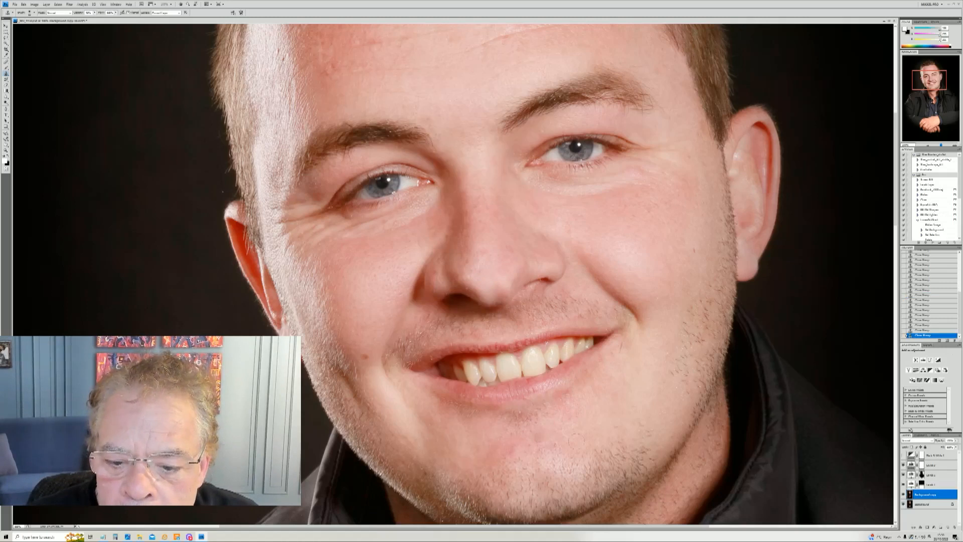
# - Check the Clone Stamp brush settings and clone clean skin over the uneven patch in the middle of the chin
pyautogui.rightClick(555, 444)
pyautogui.keyDown('alt'); pyautogui.click(530, 445); pyautogui.keyUp('alt')
pyautogui.click(512, 447)
pyautogui.moveTo(513, 449); pyautogui.dragTo(511, 451)
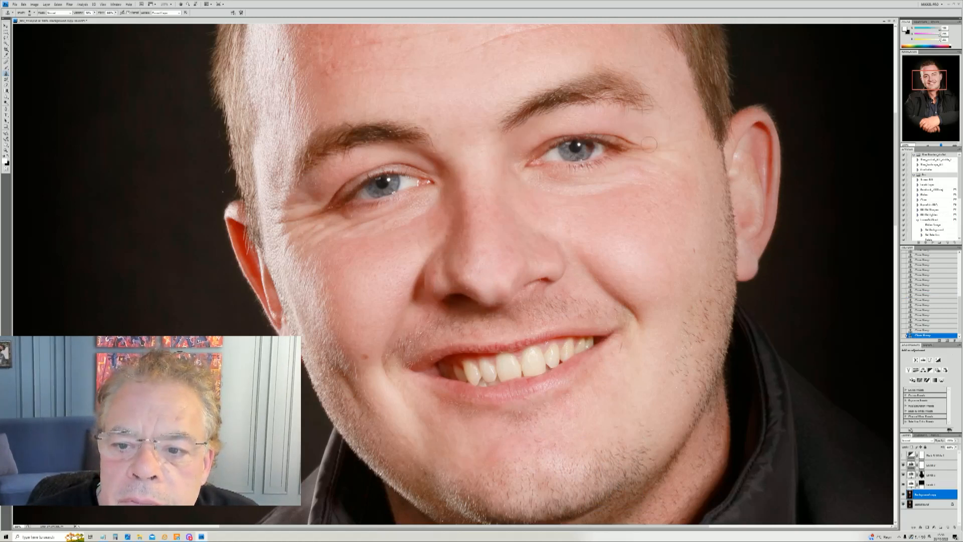
# - Check the brush size and clone smooth skin along the area below the eye on the image's right side
pyautogui.rightClick(670, 159)
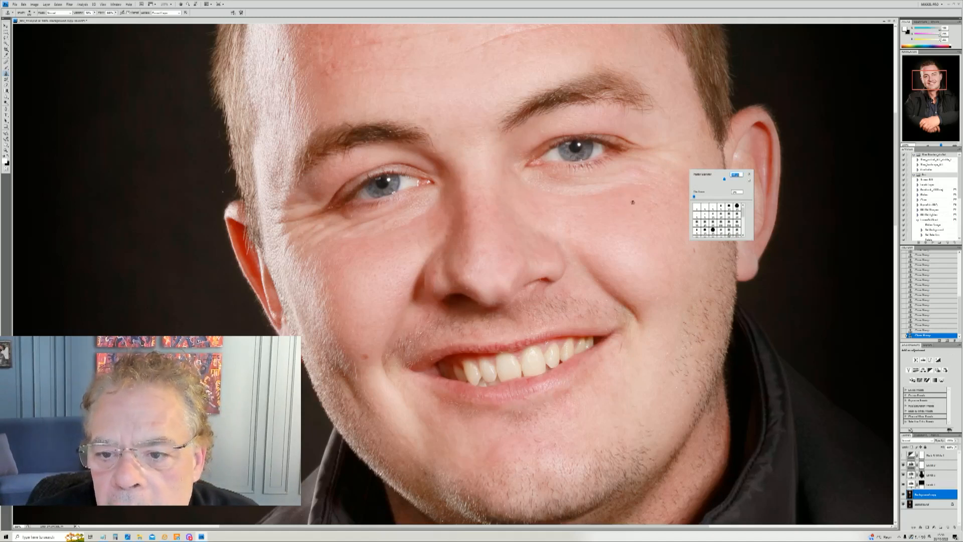
pyautogui.press('Return')
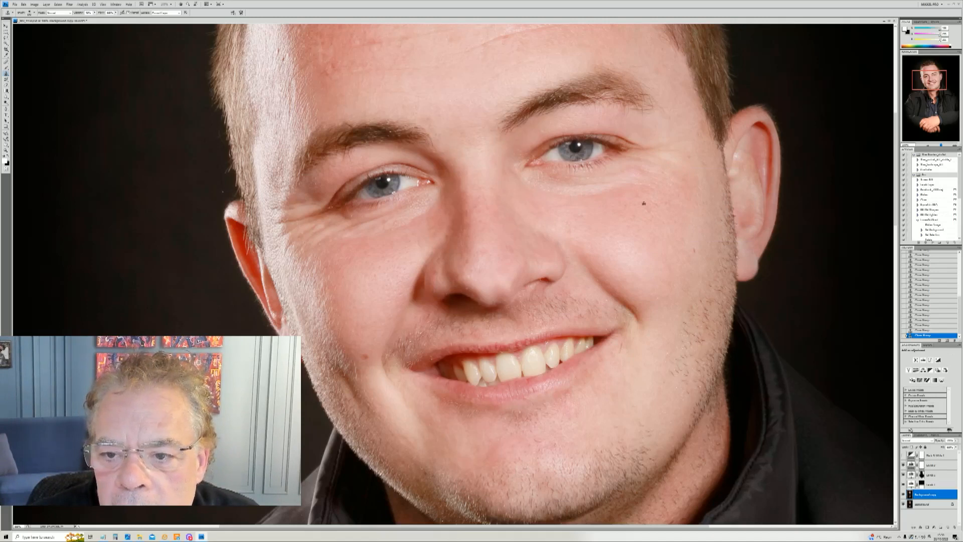
pyautogui.moveTo(637, 183)
pyautogui.mouseDown()
pyautogui.moveTo(609, 198)
pyautogui.moveTo(545, 191)
pyautogui.mouseUp()
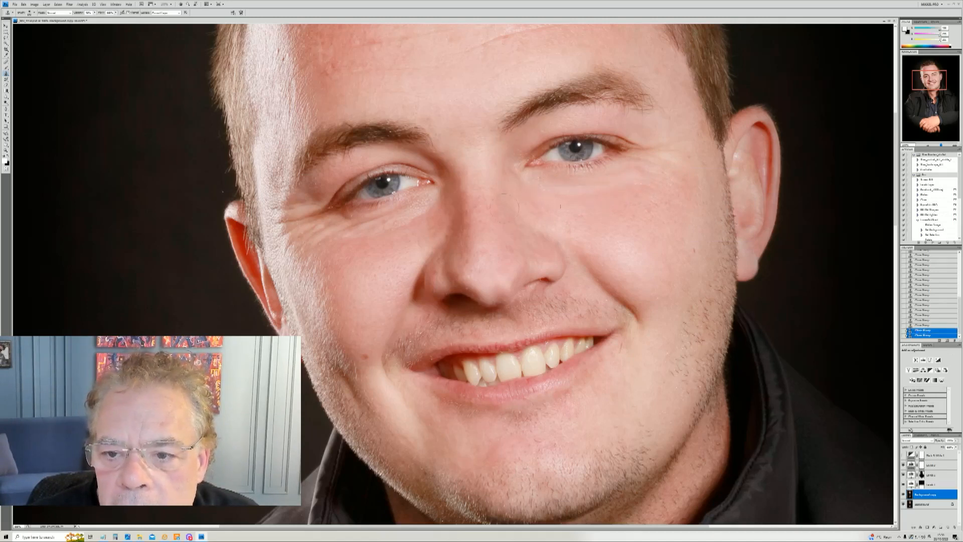
# - Clone sampled cheek skin along the area below the eye on the image's left side
pyautogui.moveTo(421, 238); pyautogui.dragTo(346, 216)
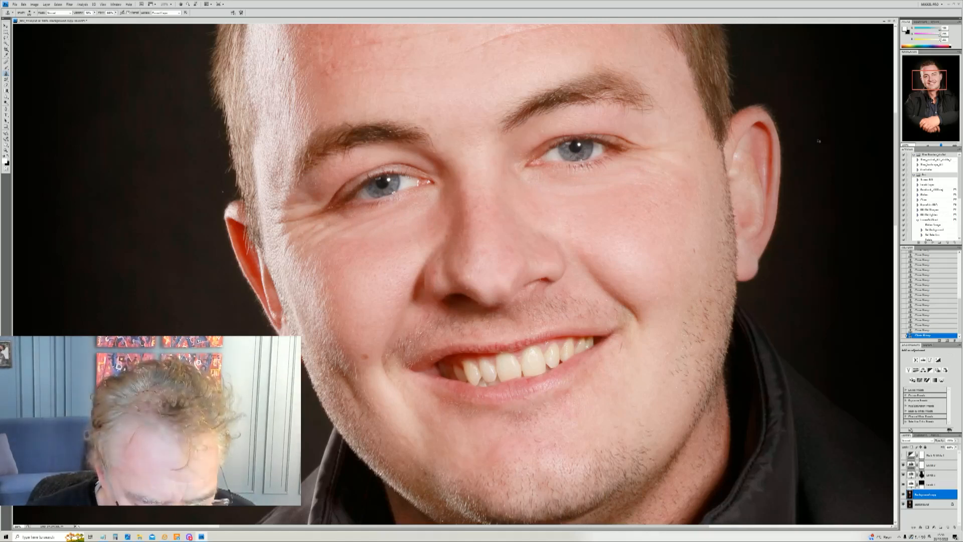
pyautogui.keyDown('alt'); pyautogui.click(426, 229); pyautogui.keyUp('alt')
pyautogui.moveTo(420, 209); pyautogui.dragTo(349, 218)
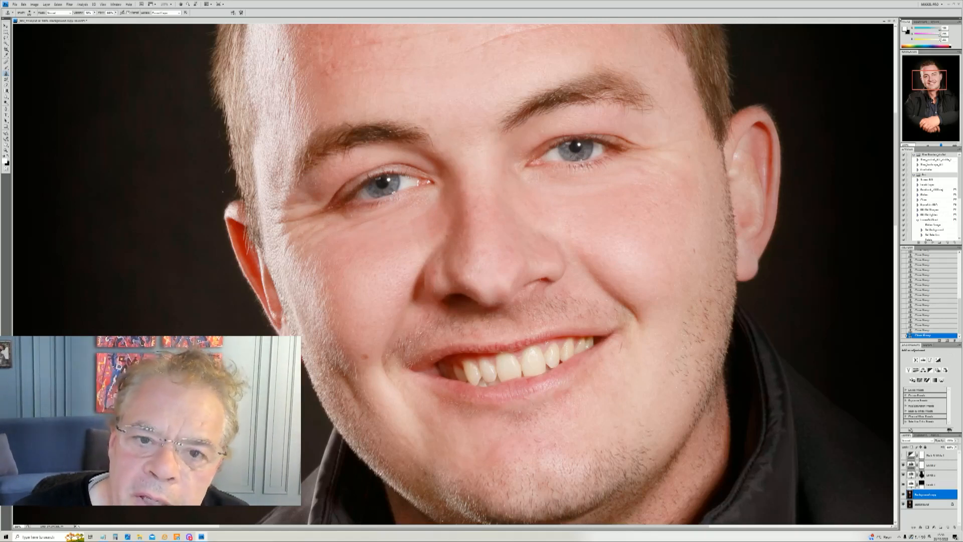
# - Adjust the Clone Stamp brush diameter and clone over the marks on the upper forehead
pyautogui.moveTo(932, 84); pyautogui.dragTo(934, 80)
pyautogui.rightClick(478, 96)
pyautogui.moveTo(523, 100); pyautogui.dragTo(515, 100)
pyautogui.click(336, 84)
pyautogui.click(346, 98)
pyautogui.keyDown('alt'); pyautogui.click(452, 66); pyautogui.keyUp('alt')
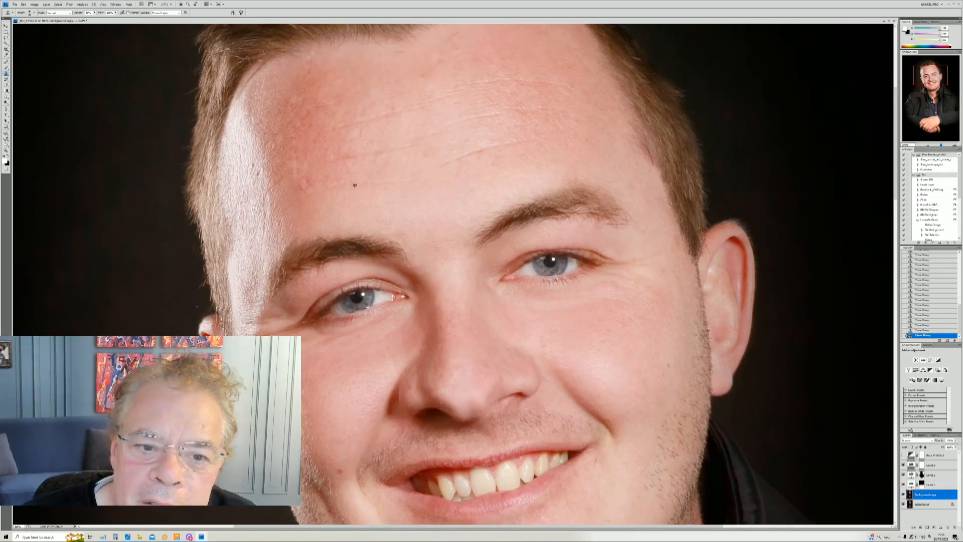
# - Clone clean skin over the reddish spots on the forehead above the eyebrow on the image's left side
pyautogui.rightClick(379, 195)
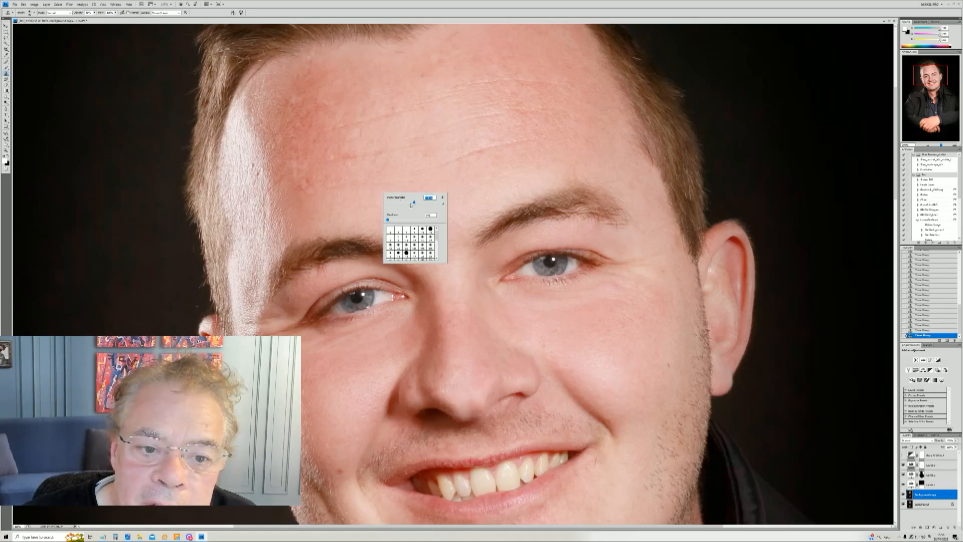
pyautogui.press('Return')
pyautogui.click(321, 192)
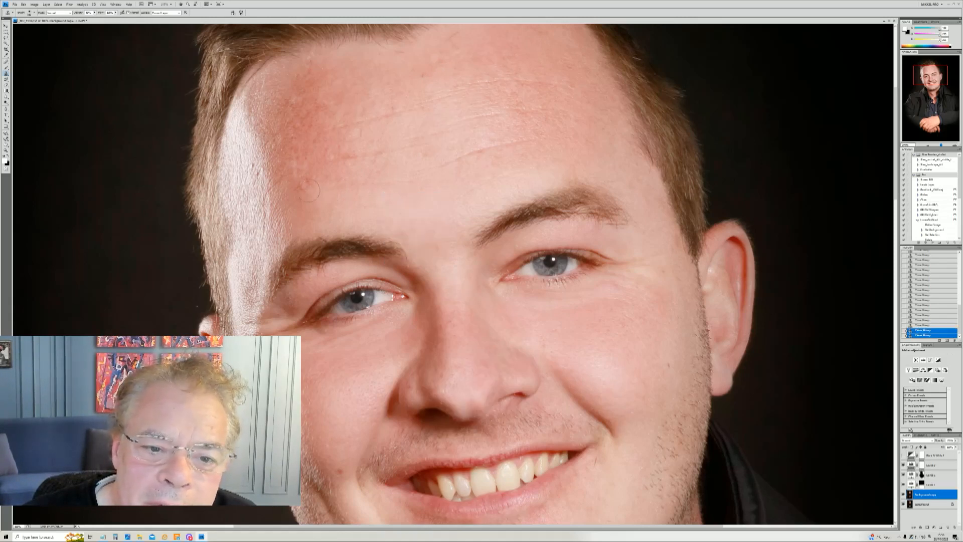
pyautogui.rightClick(537, 168)
pyautogui.press('Return')
pyautogui.keyDown('alt'); pyautogui.click(293, 147); pyautogui.keyUp('alt')
pyautogui.click(301, 182)
pyautogui.keyDown('alt'); pyautogui.click(288, 208); pyautogui.keyUp('alt')
pyautogui.click(318, 189)
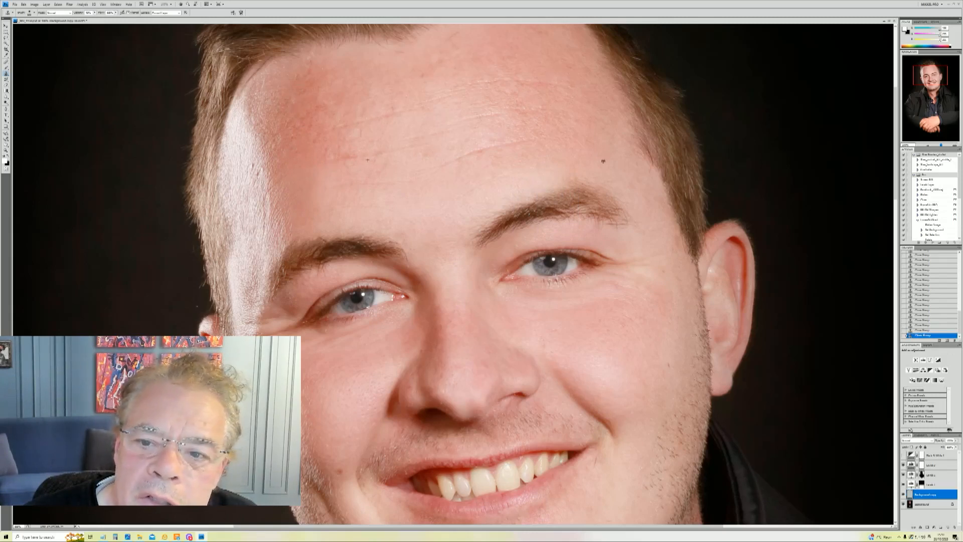
# - Check the brush size and clone smooth skin over the horizontal wrinkle lines across the middle of the forehead
pyautogui.rightClick(630, 143)
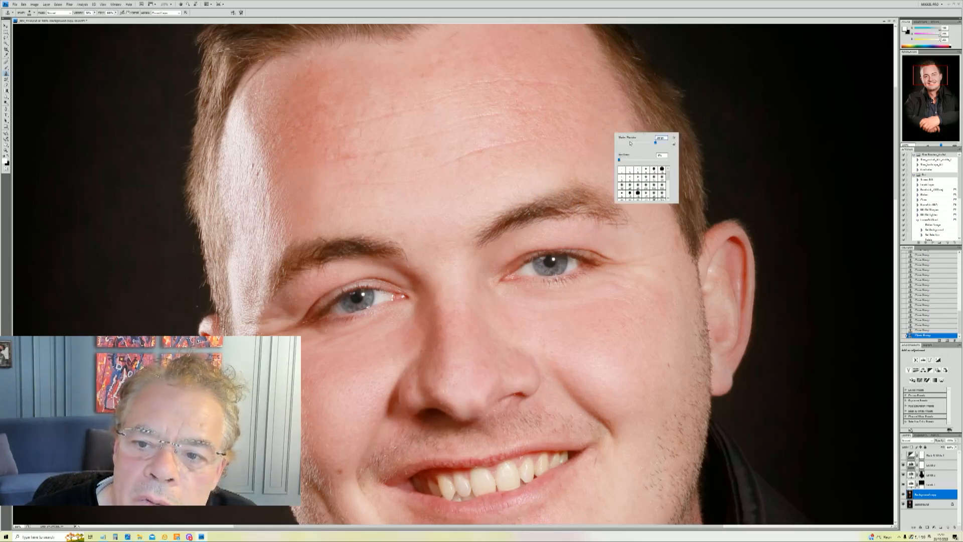
pyautogui.click(534, 161)
pyautogui.click(475, 155)
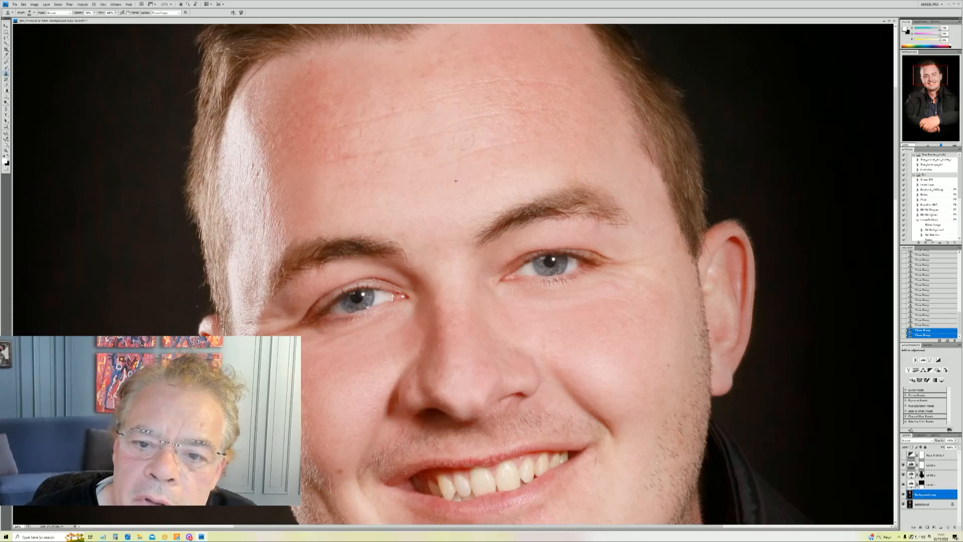
pyautogui.click(455, 128)
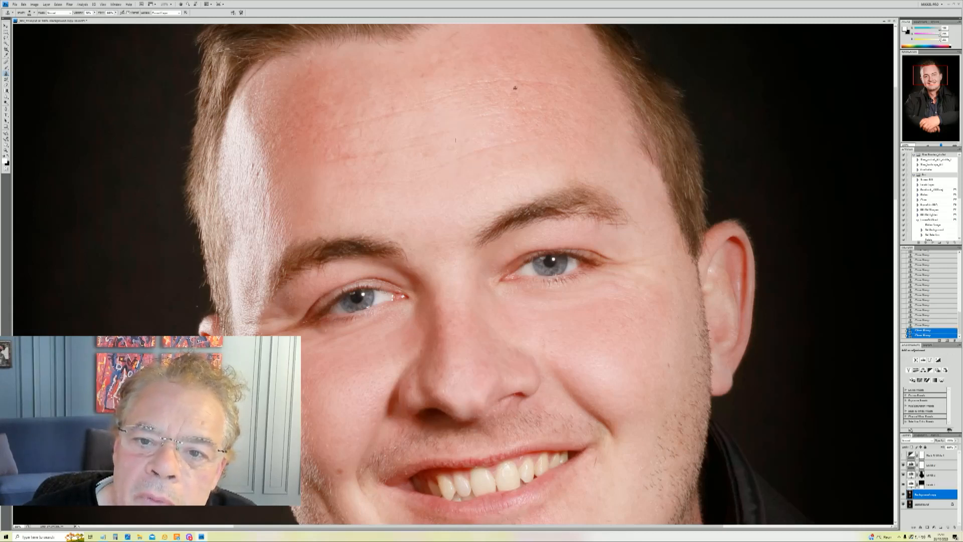
pyautogui.moveTo(473, 88); pyautogui.dragTo(395, 107)
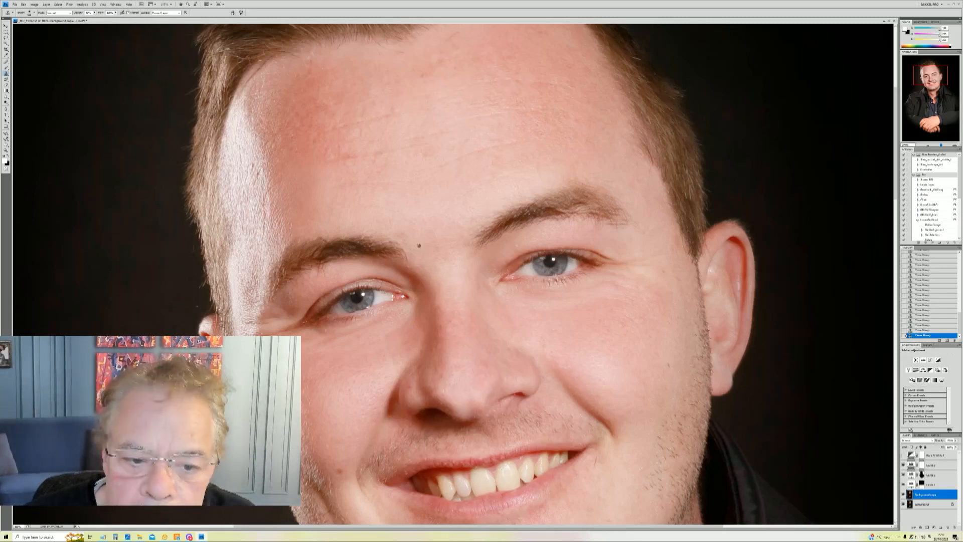
# - Clone sampled skin over the marks in the bright highlight on the temple
pyautogui.keyDown('alt'); pyautogui.click(243, 146); pyautogui.keyUp('alt')
pyautogui.click(249, 167)
pyautogui.click(254, 171)
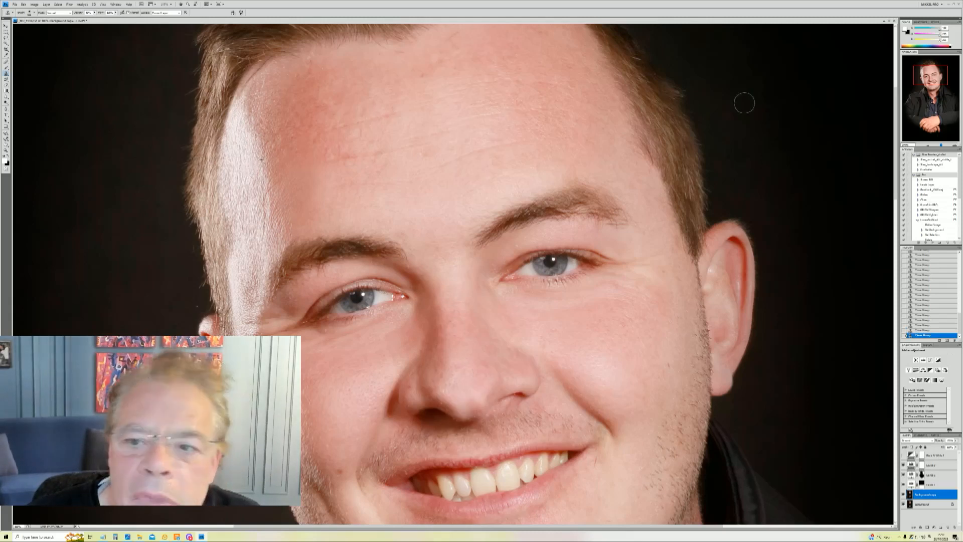
# - Adjust the Clone Stamp brush diameter and clone skin beside the mouth corner on the image's right side
pyautogui.moveTo(931, 86); pyautogui.dragTo(929, 92)
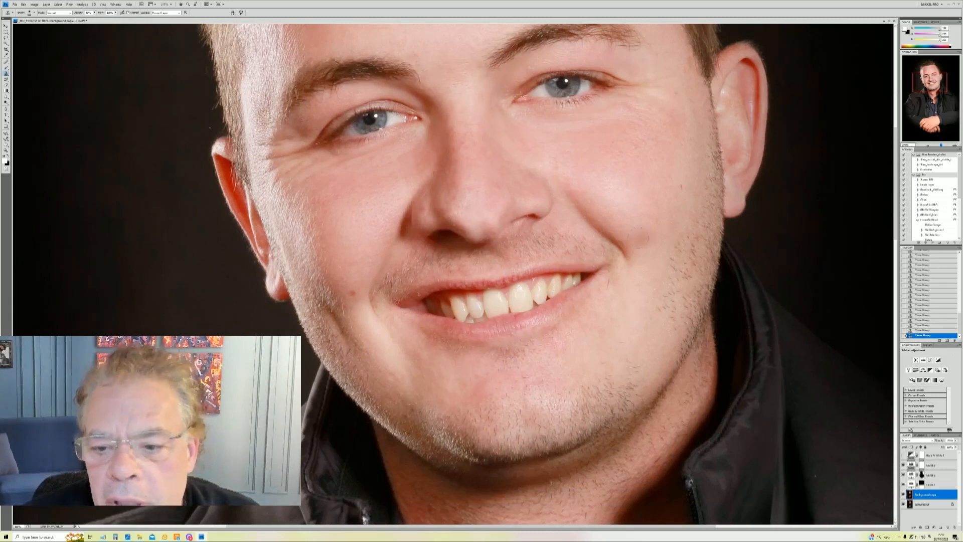
pyautogui.rightClick(634, 250)
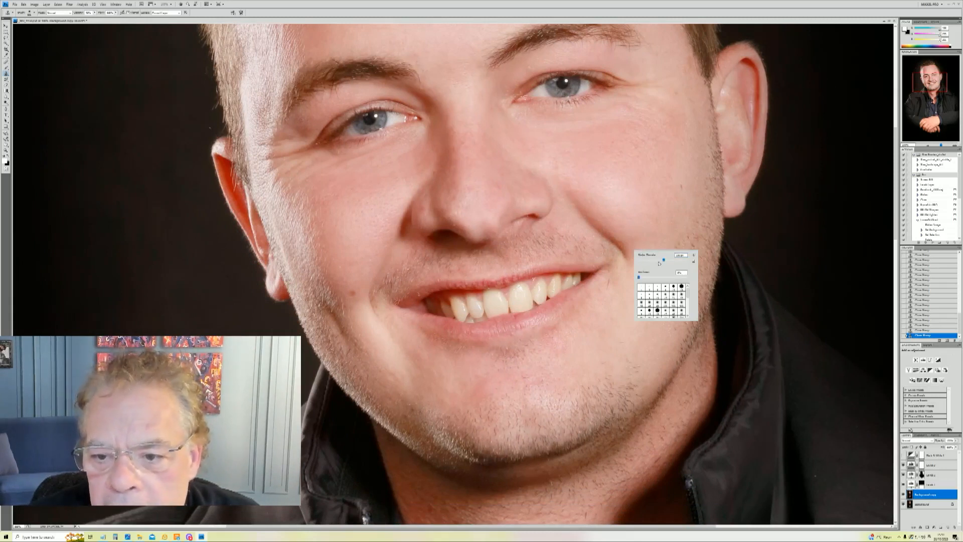
pyautogui.click(604, 292)
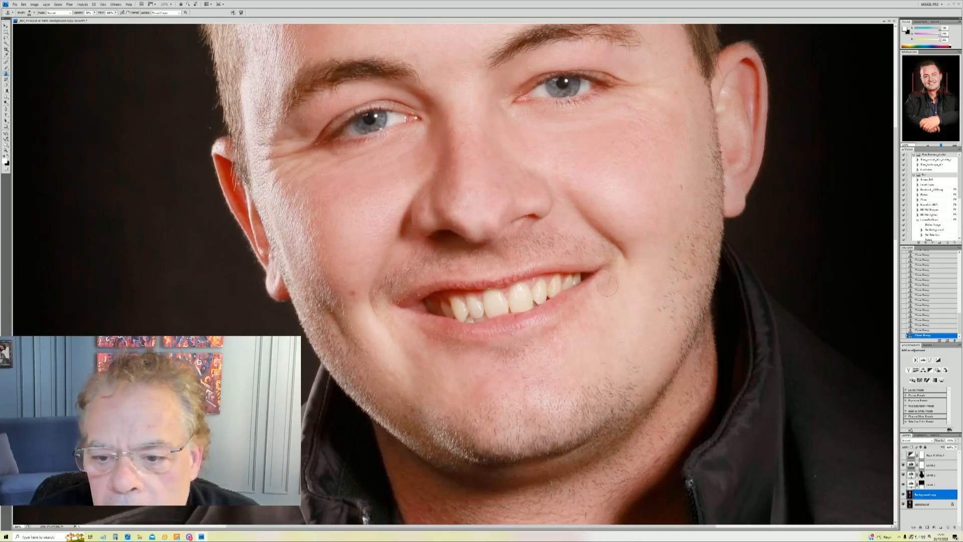
pyautogui.rightClick(641, 311)
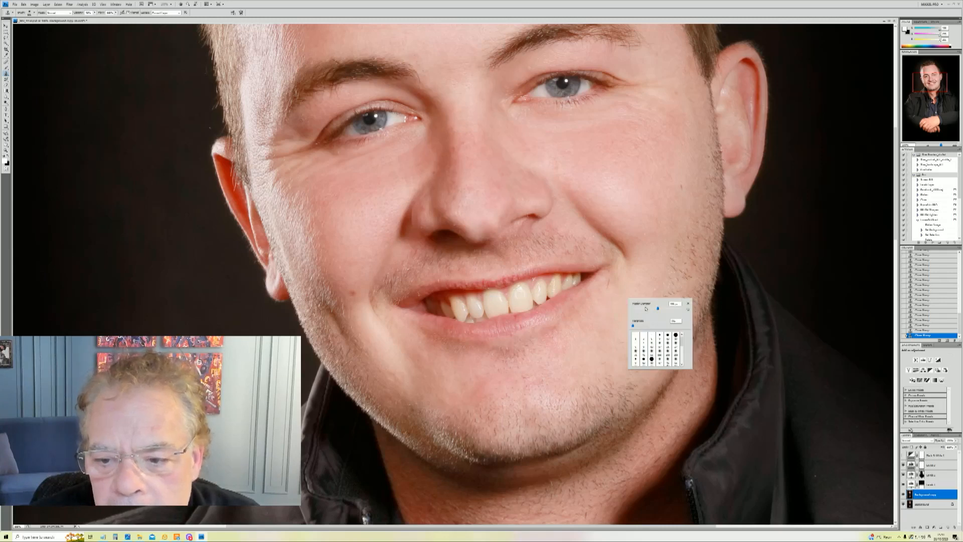
pyautogui.click(603, 296)
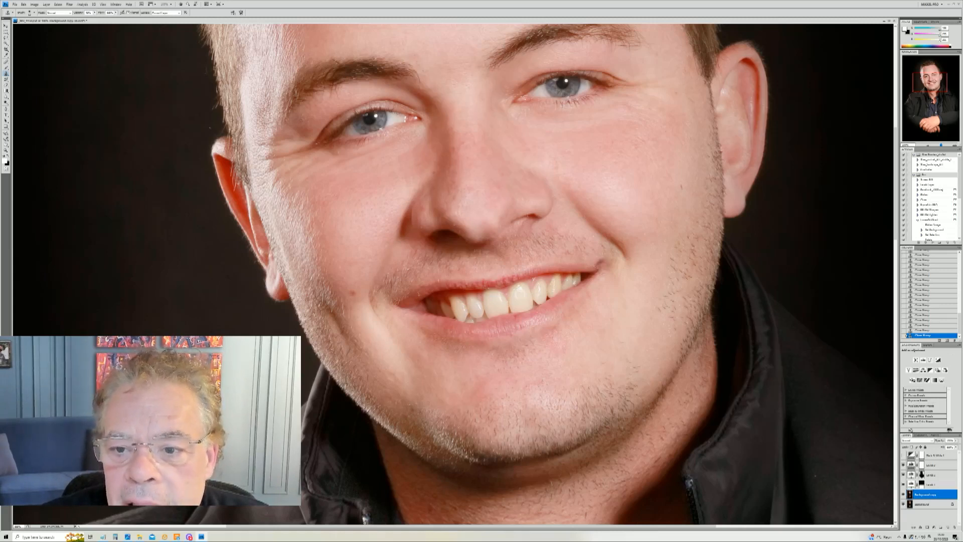
# - Adjust the Clone Stamp brush size and clone sampled skin over the small dark spot on the tip of the nose
pyautogui.rightClick(636, 224)
pyautogui.click(606, 171)
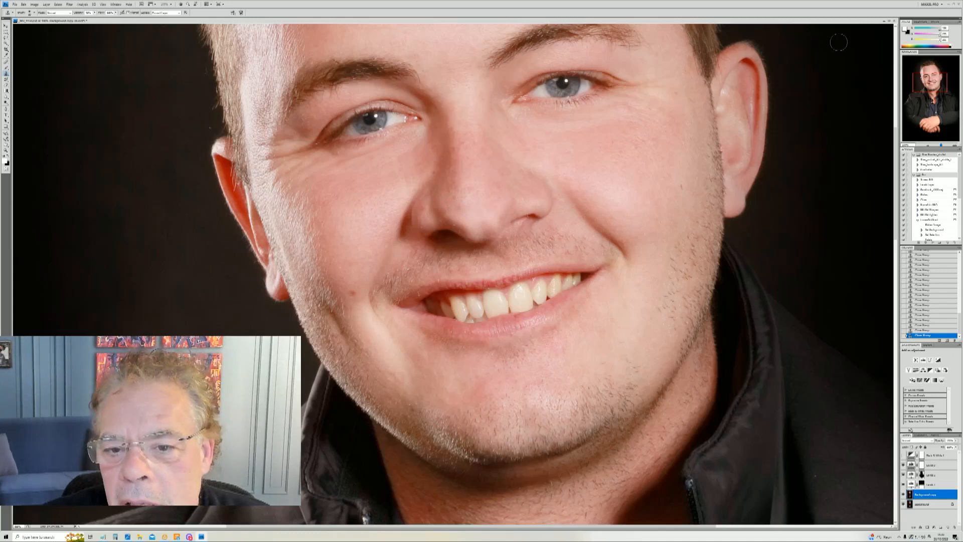
pyautogui.rightClick(656, 76)
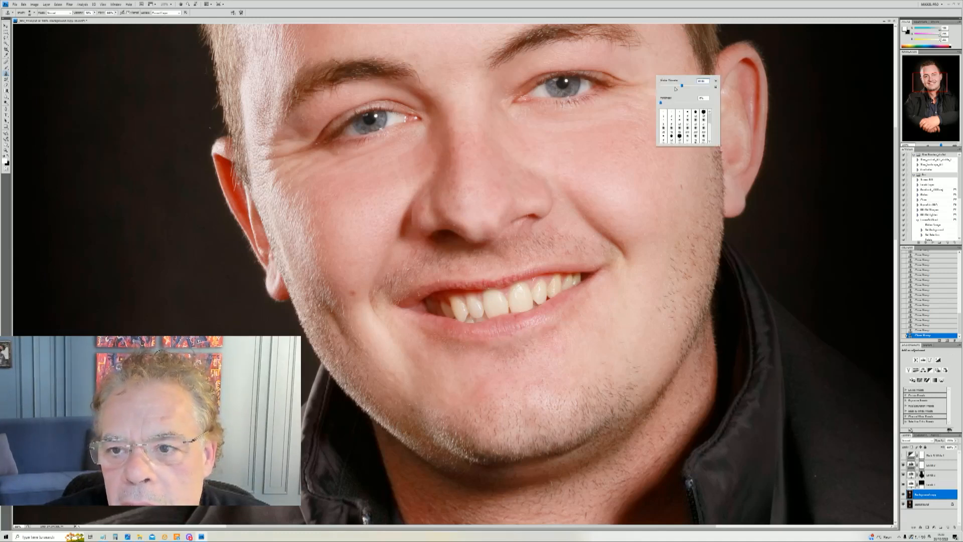
pyautogui.keyDown('alt'); pyautogui.click(453, 186); pyautogui.keyUp('alt')
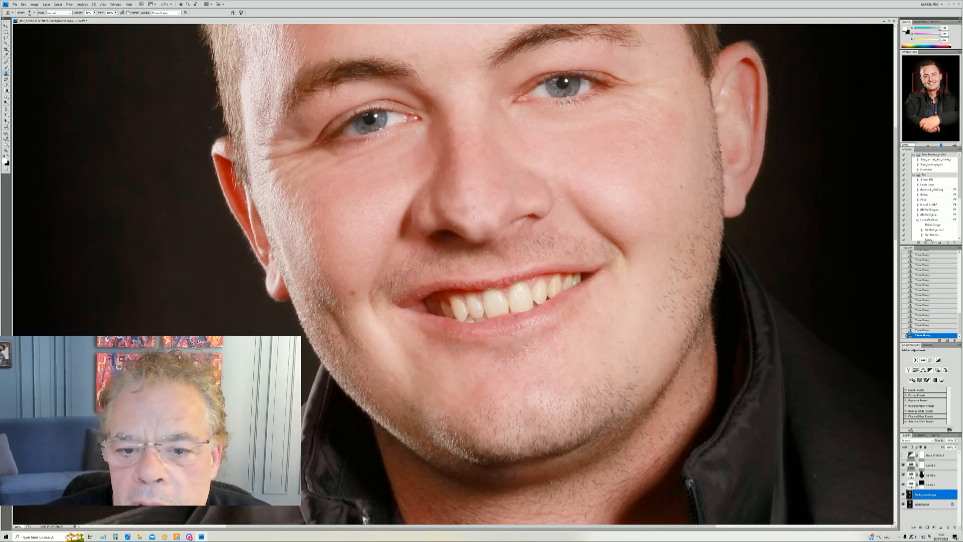
pyautogui.rightClick(508, 206)
pyautogui.click(470, 209)
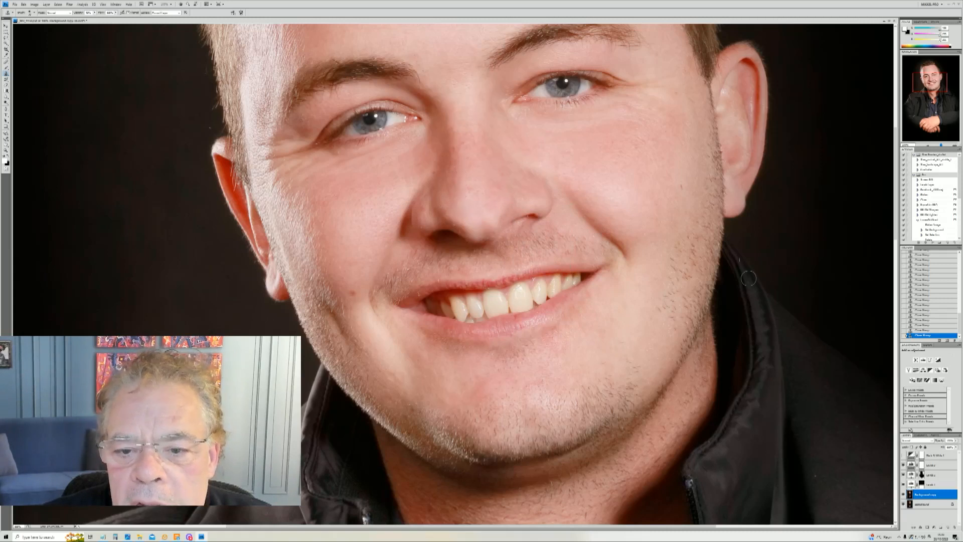
# - Toggle the Background copy layer's visibility to compare the retouched face with the original
pyautogui.click(904, 495)
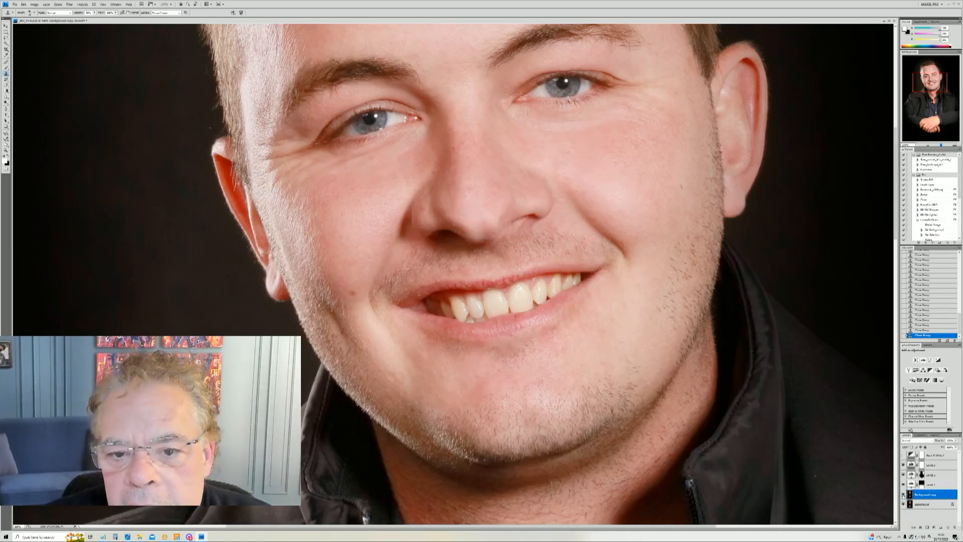
pyautogui.click(903, 495)
pyautogui.click(904, 496)
pyautogui.click(904, 495)
pyautogui.click(903, 495)
pyautogui.click(904, 495)
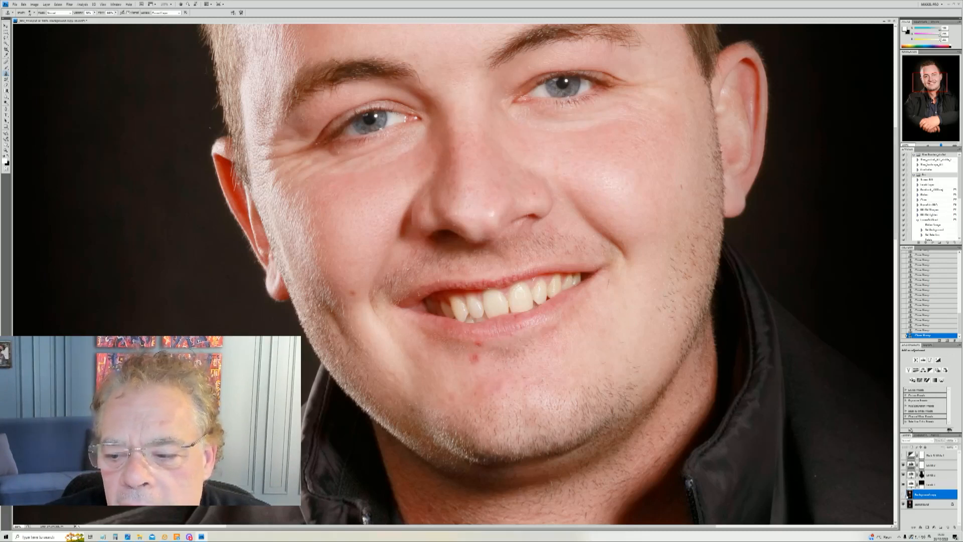
pyautogui.click(903, 495)
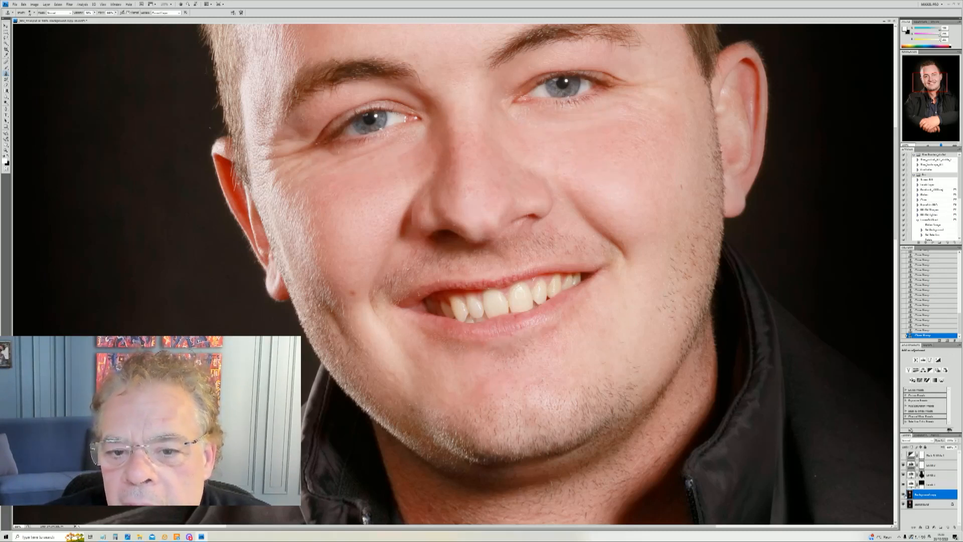
# - Add a layer mask to the Background copy layer and brush over the nose tip using the Eraser with a smaller brush
pyautogui.click(929, 528)
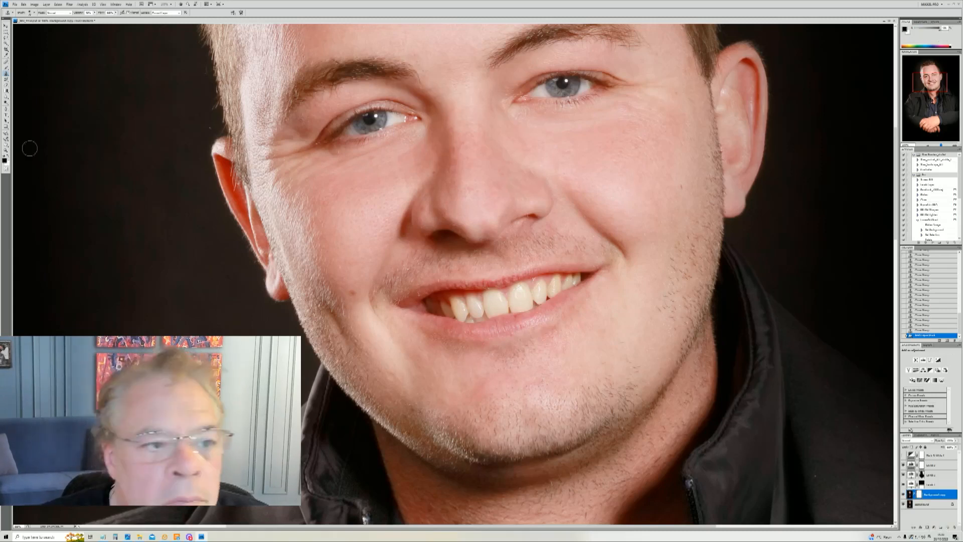
pyautogui.click(7, 85)
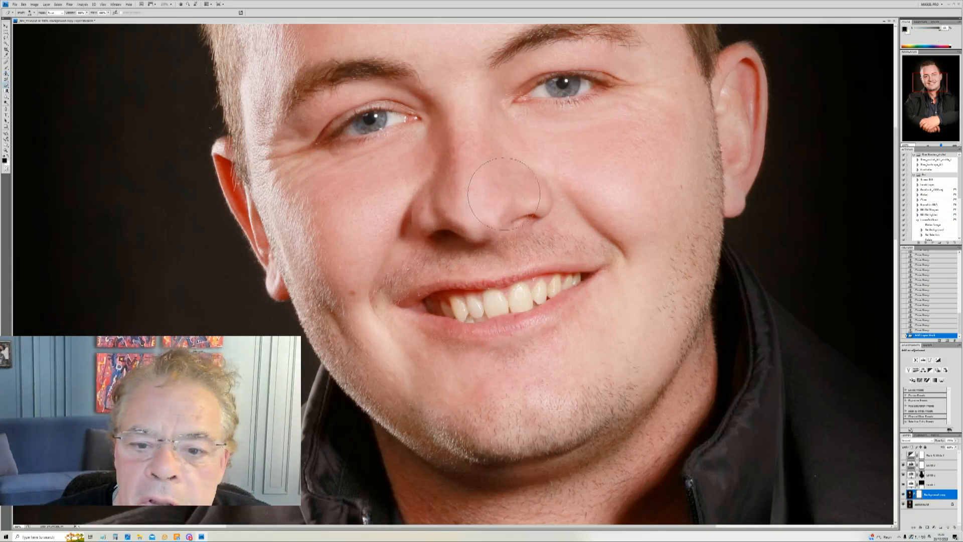
pyautogui.rightClick(595, 203)
pyautogui.click(635, 214)
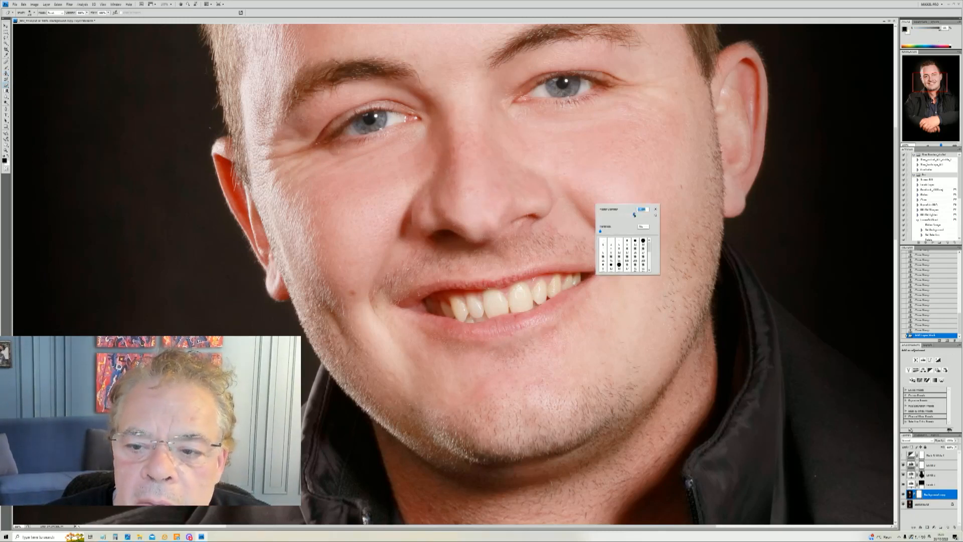
pyautogui.click(469, 199)
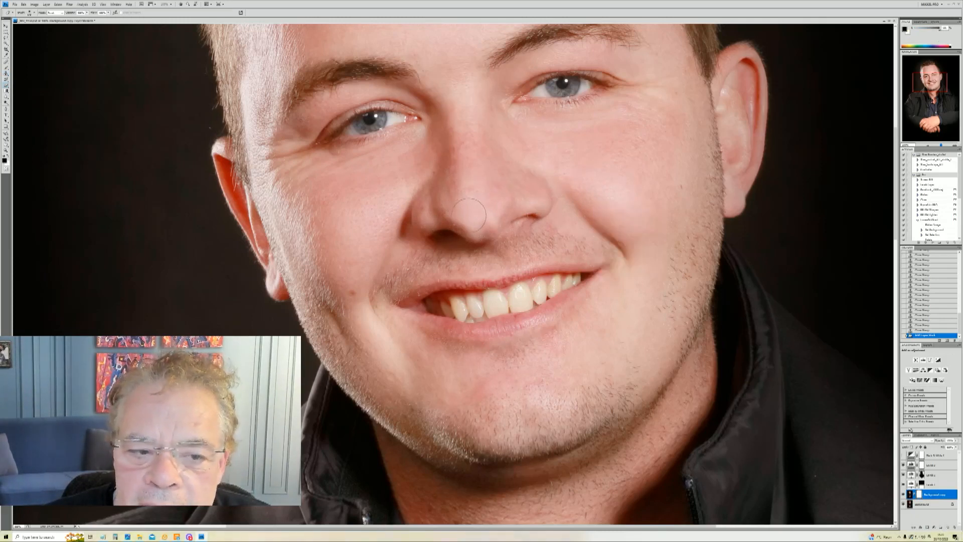
# - Swap the foreground and background colours, erase over the nose tip again, and fade that eraser stroke to a lower opacity
pyautogui.click(7, 157)
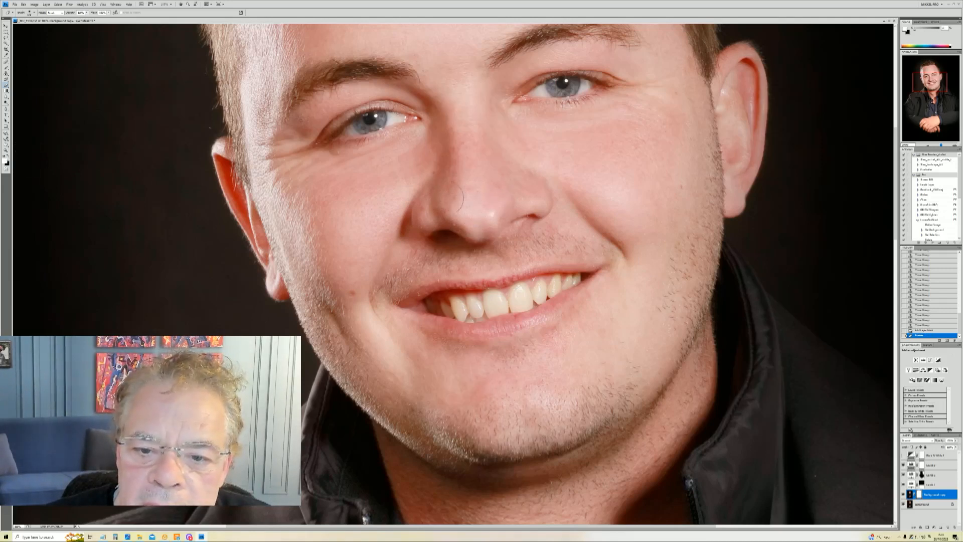
pyautogui.click(474, 212)
pyautogui.click(24, 5)
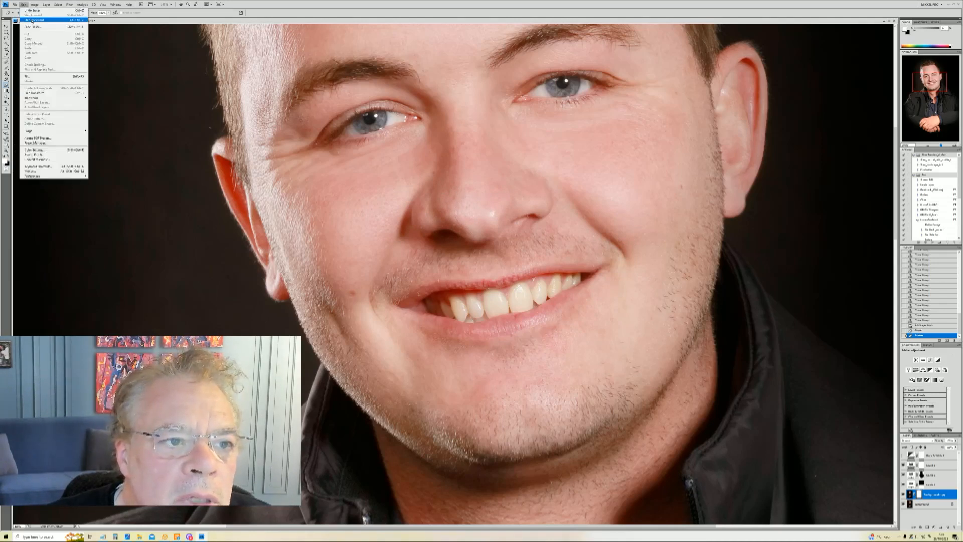
pyautogui.click(43, 27)
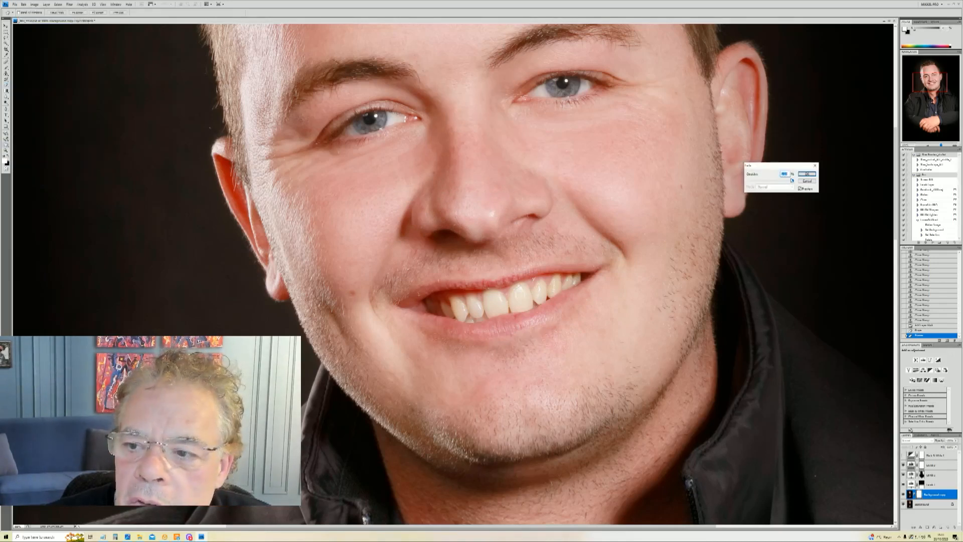
pyautogui.moveTo(769, 184); pyautogui.dragTo(778, 182)
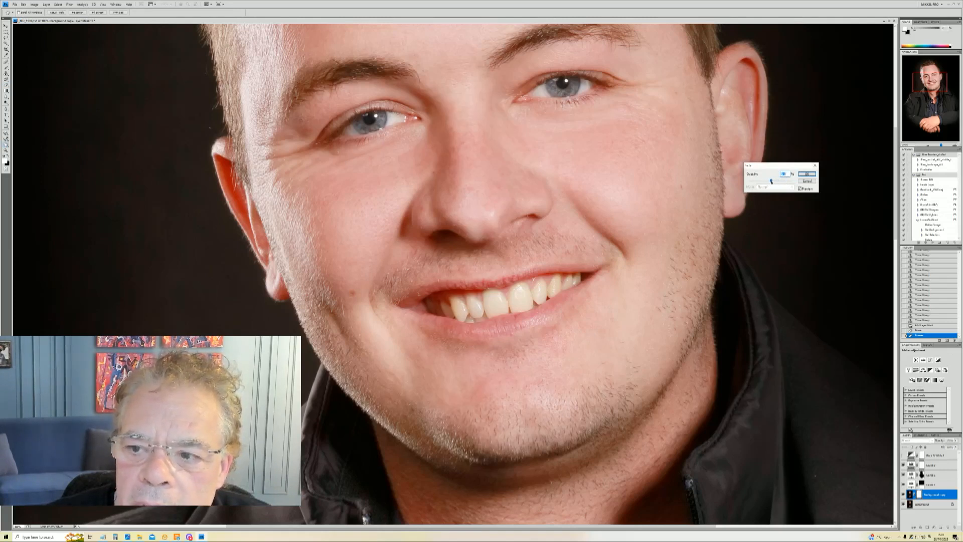
pyautogui.click(807, 174)
# - Adjust the Clone Stamp brush diameter and try to clone skin over the white fleck just above the nostril
pyautogui.click(6, 150)
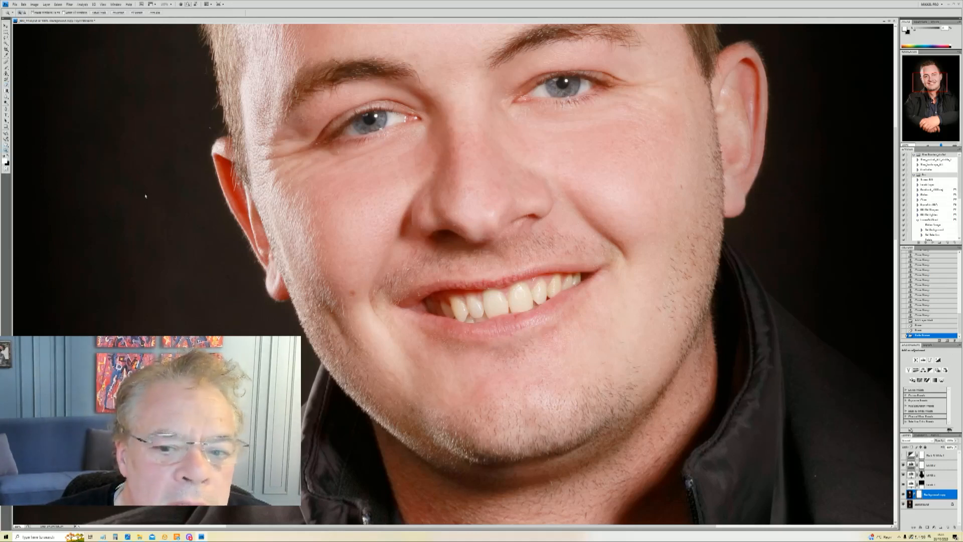
pyautogui.moveTo(423, 199); pyautogui.dragTo(509, 266)
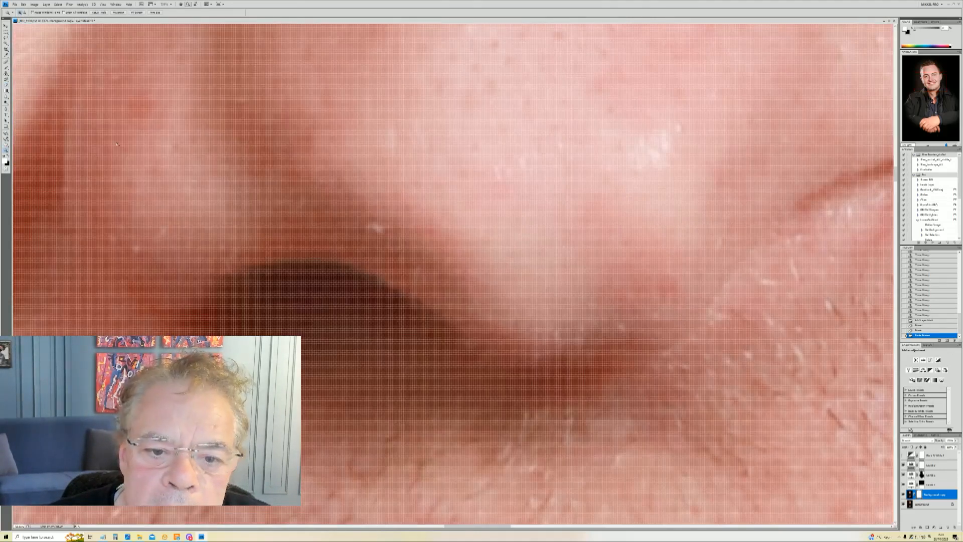
pyautogui.press('s')
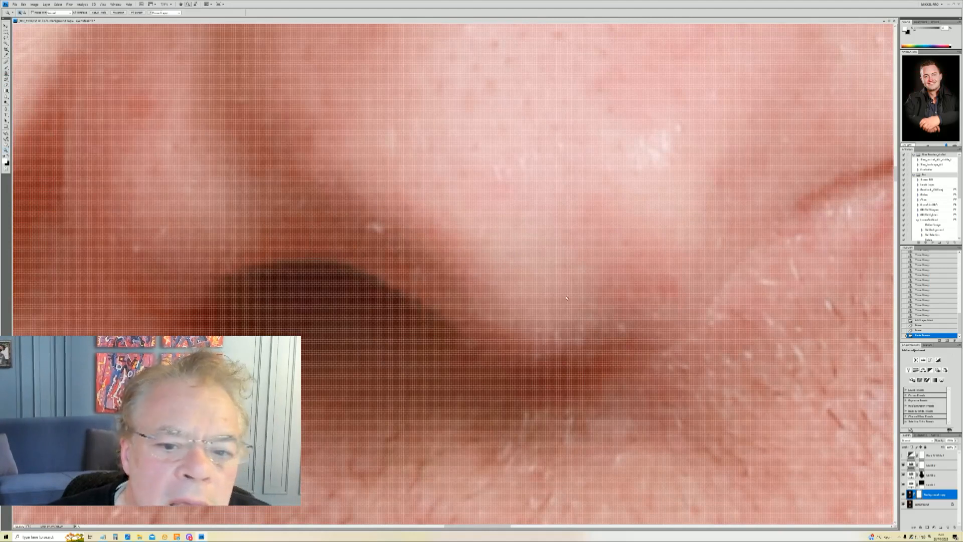
pyautogui.rightClick(645, 284)
pyautogui.click(628, 299)
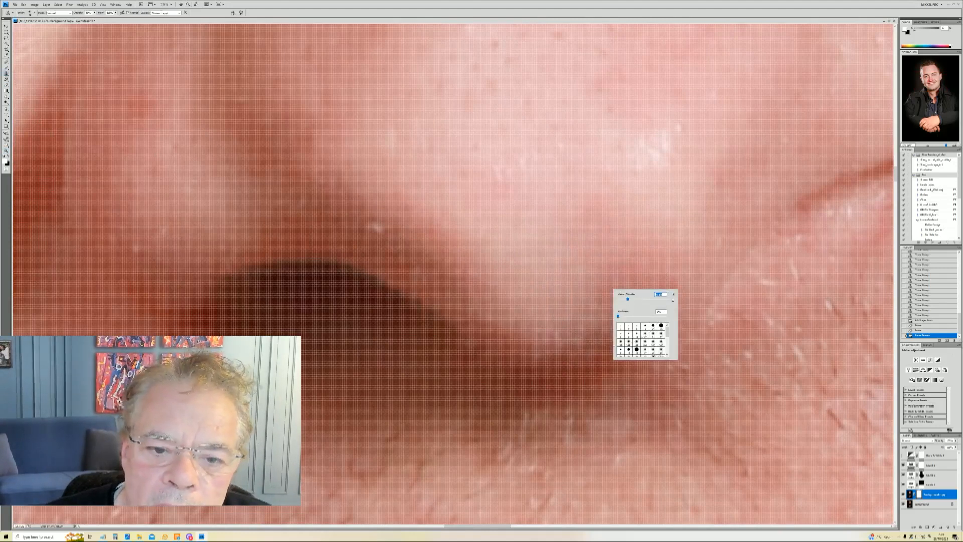
pyautogui.press('Return')
pyautogui.click(366, 220)
pyautogui.click(367, 230)
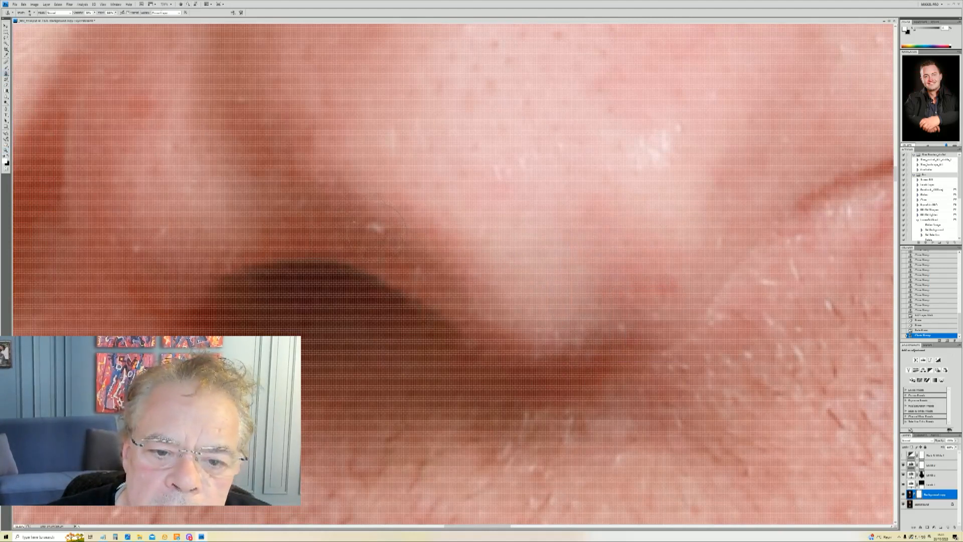
pyautogui.click(369, 229)
pyautogui.click(372, 229)
pyautogui.click(374, 229)
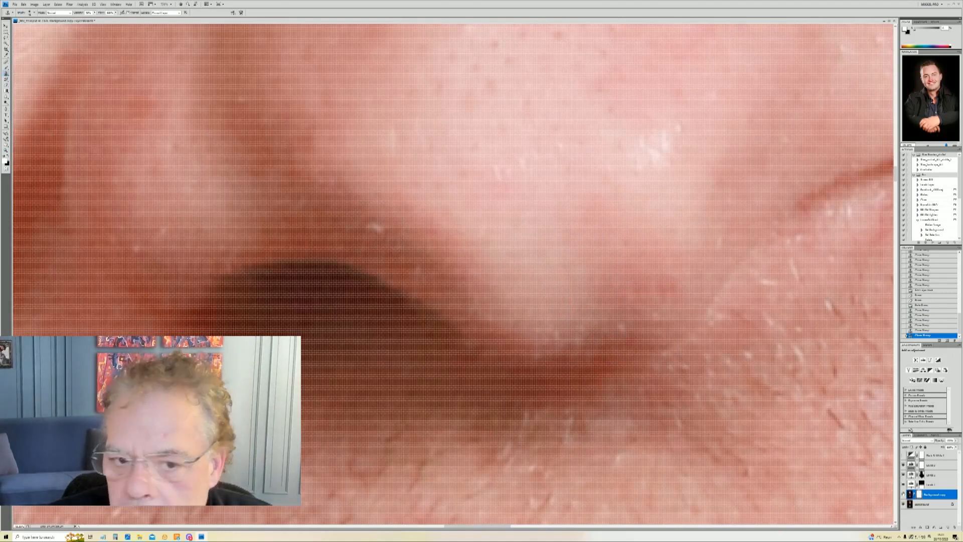
# - Target the Background copy layer's image instead of its mask and clone surrounding skin over the white fleck above the nostril
pyautogui.click(911, 494)
pyautogui.click(365, 219)
pyautogui.click(371, 226)
pyautogui.click(372, 228)
pyautogui.click(372, 229)
pyautogui.click(373, 229)
pyautogui.click(376, 234)
pyautogui.click(373, 233)
pyautogui.click(371, 233)
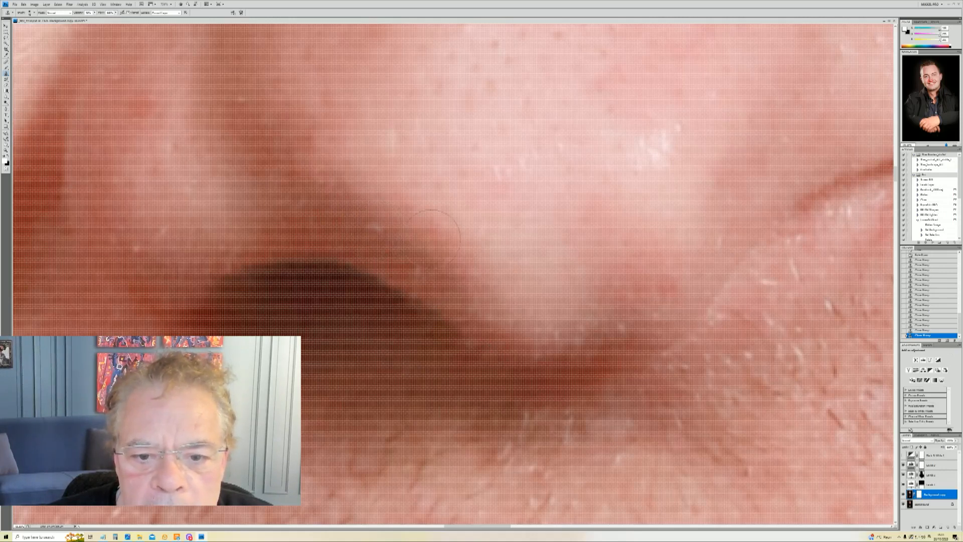
# - Readjust the Clone Stamp brush diameter and clone skin over the remaining traces of the fleck above the nostril
pyautogui.rightClick(435, 240)
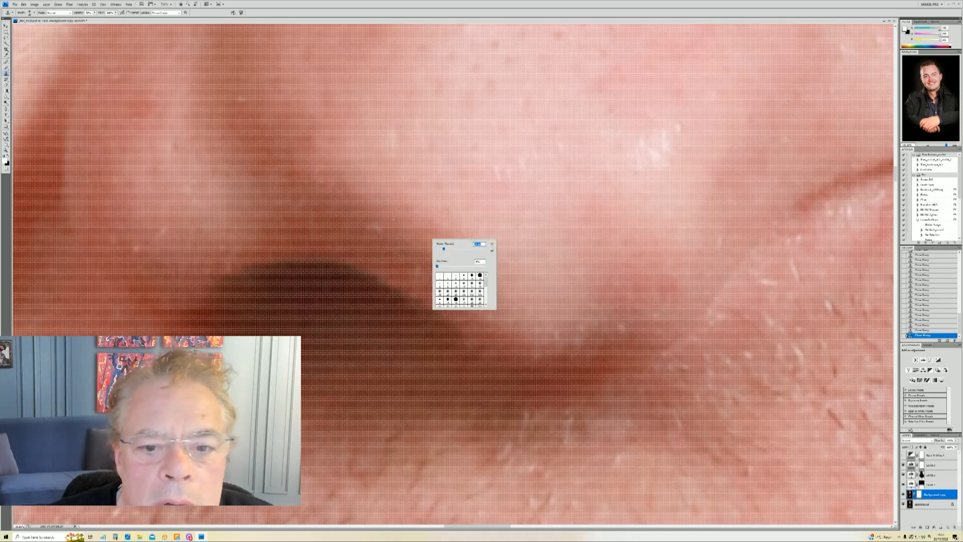
pyautogui.click(369, 224)
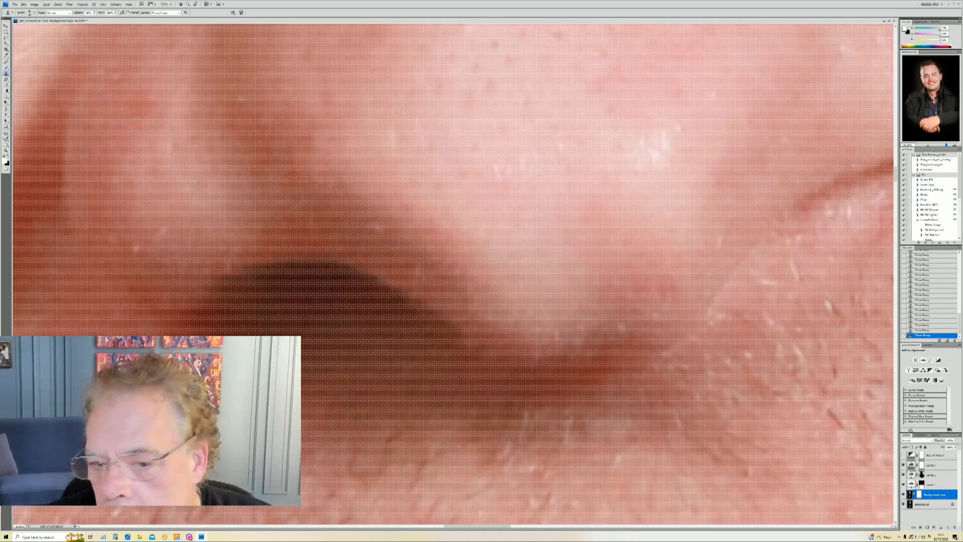
pyautogui.rightClick(428, 241)
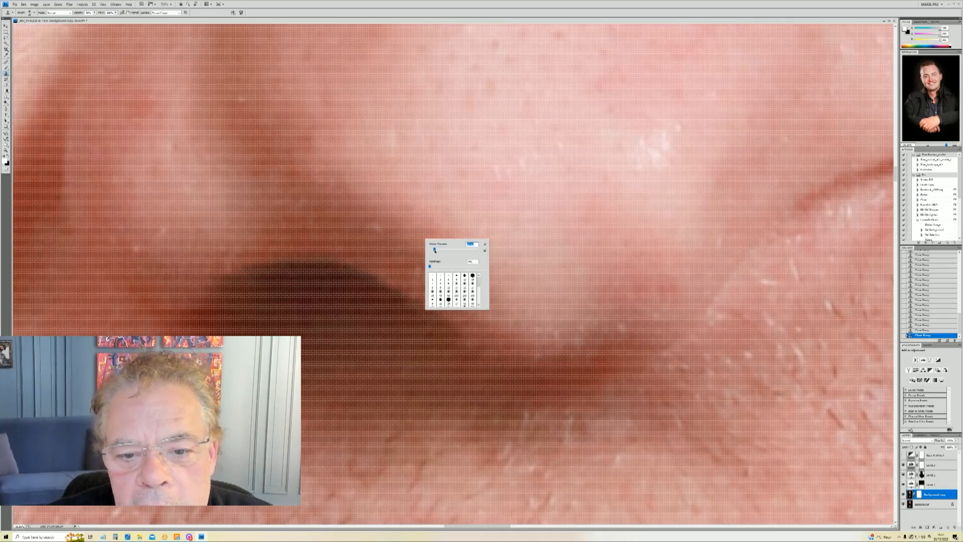
pyautogui.click(360, 220)
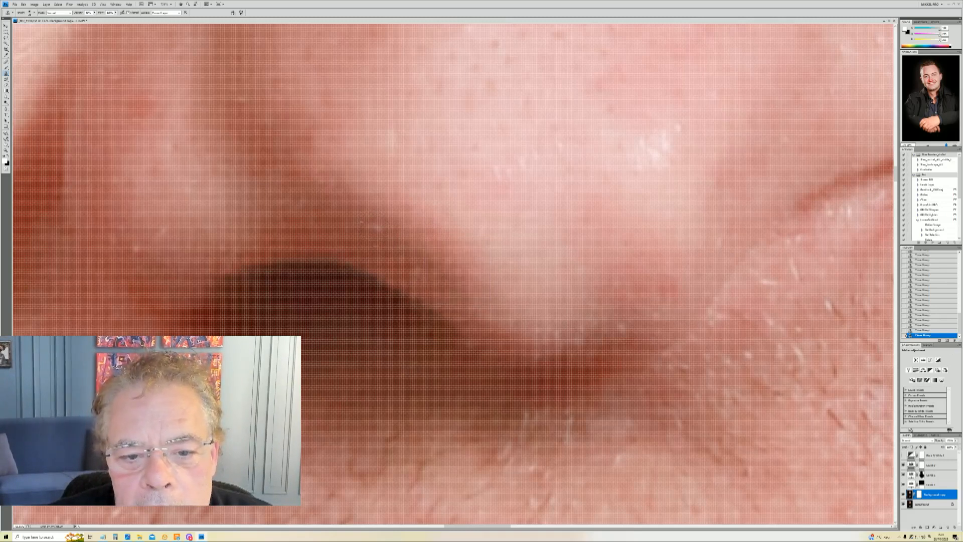
pyautogui.click(6, 32)
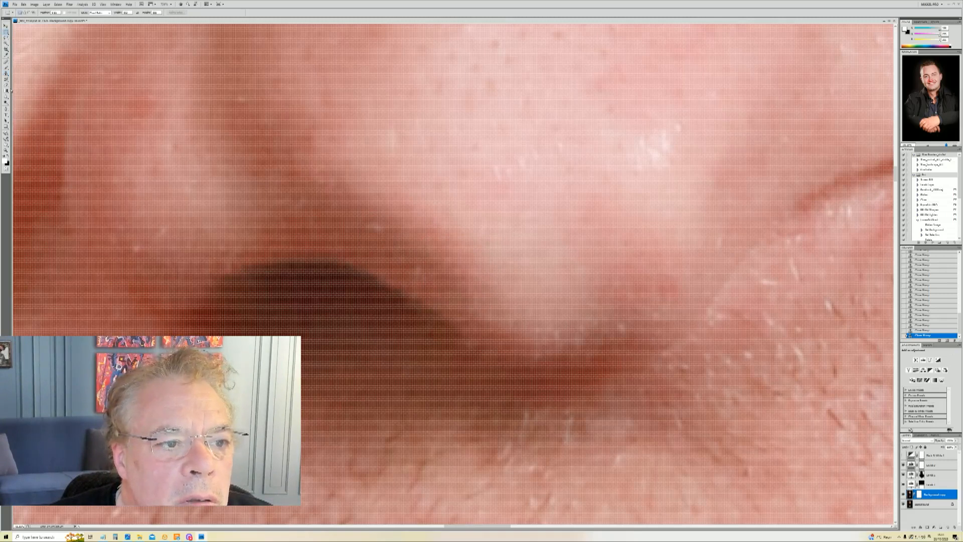
pyautogui.click(6, 74)
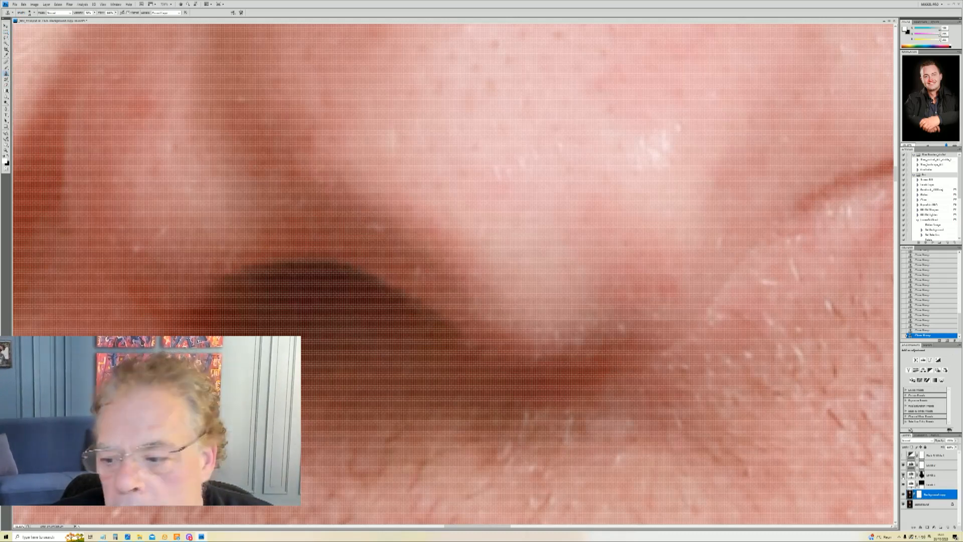
pyautogui.click(915, 504)
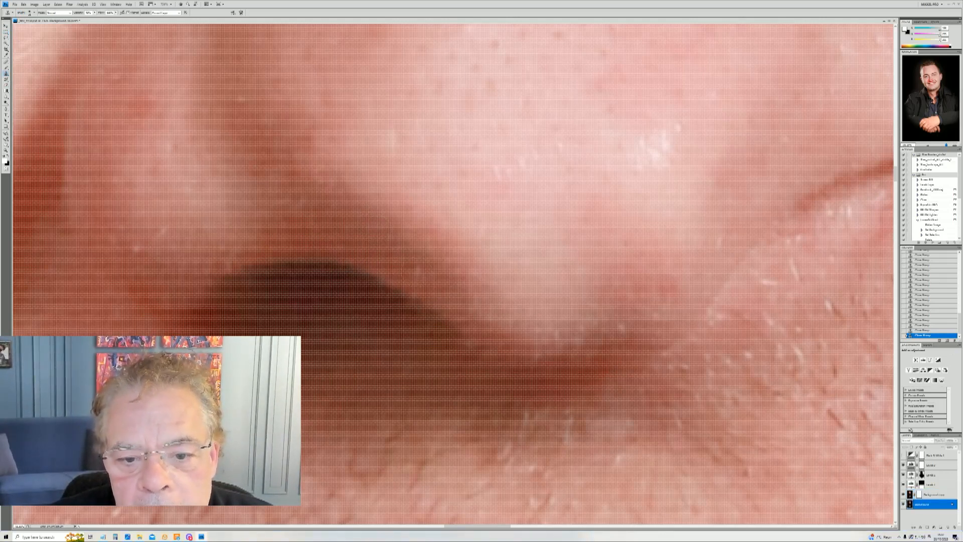
# - Examine the face, jacket and hands at a wider zoom for remaining blemishes and dust
pyautogui.click(6, 151)
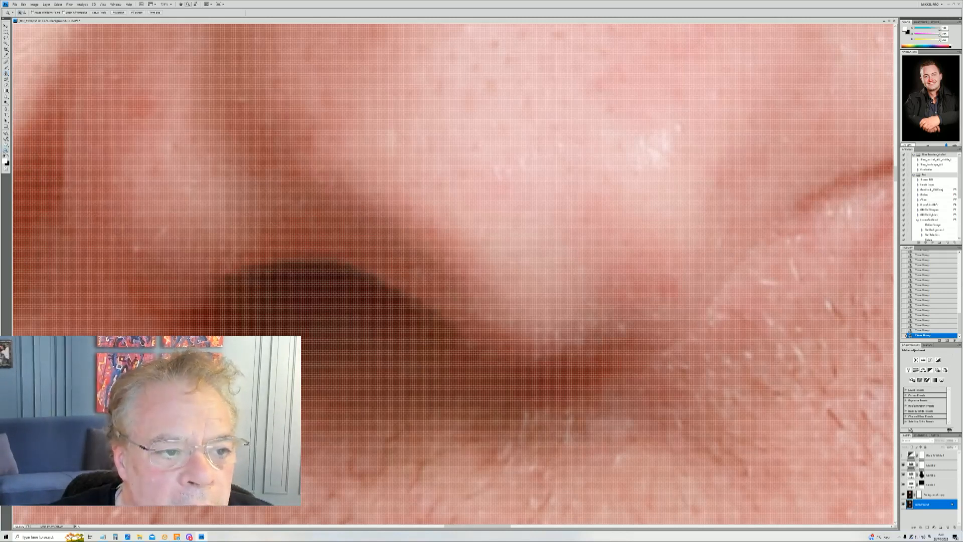
pyautogui.rightClick(318, 150)
pyautogui.click(333, 155)
pyautogui.moveTo(42, 50); pyautogui.dragTo(311, 282)
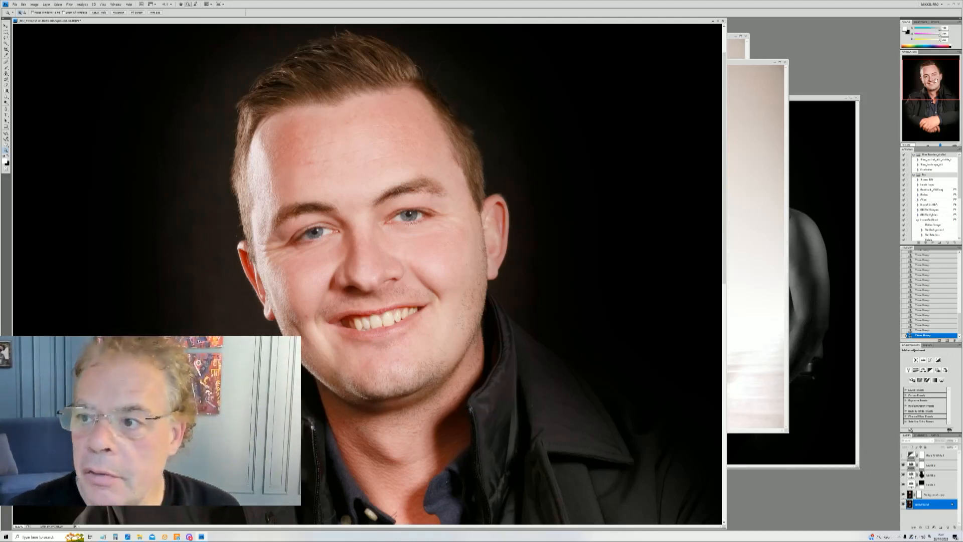
pyautogui.scroll(-10, 369, 274)
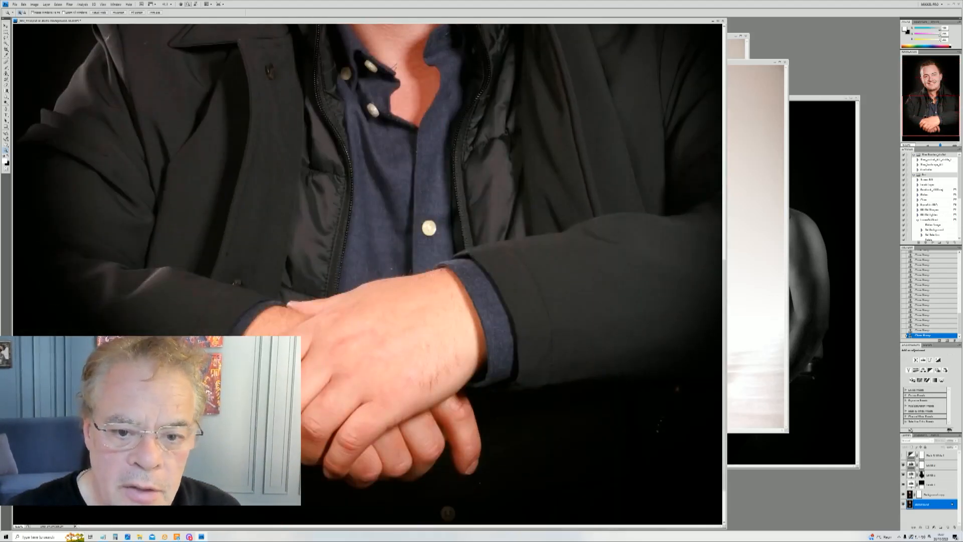
pyautogui.scroll(-1, 370, 274)
pyautogui.scroll(2, 372, 89)
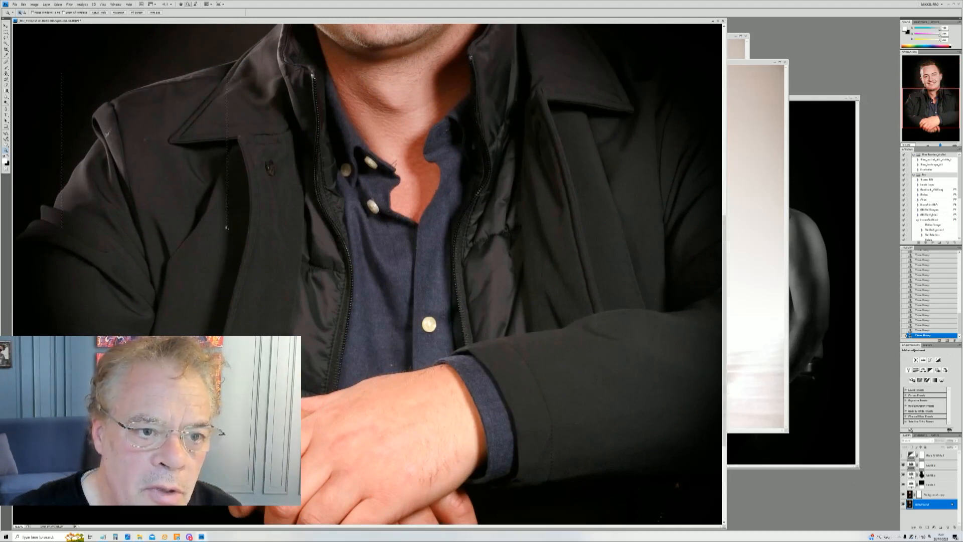
# - Target the Background copy layer's image, resize the Clone Stamp brush and clone fabric over the upper lint on the jacket's shoulder fold
pyautogui.click(227, 229)
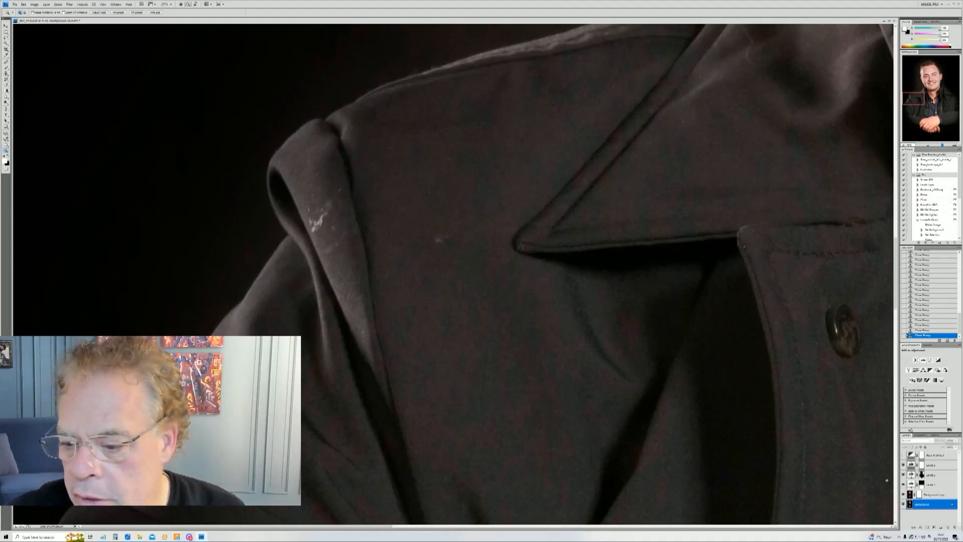
pyautogui.hotkey('alt', ']')
pyautogui.press('s')
pyautogui.rightClick(375, 215)
pyautogui.moveTo(387, 226); pyautogui.dragTo(394, 225)
pyautogui.press('Return')
pyautogui.keyDown('alt'); pyautogui.click(329, 187); pyautogui.keyUp('alt')
pyautogui.click(335, 194)
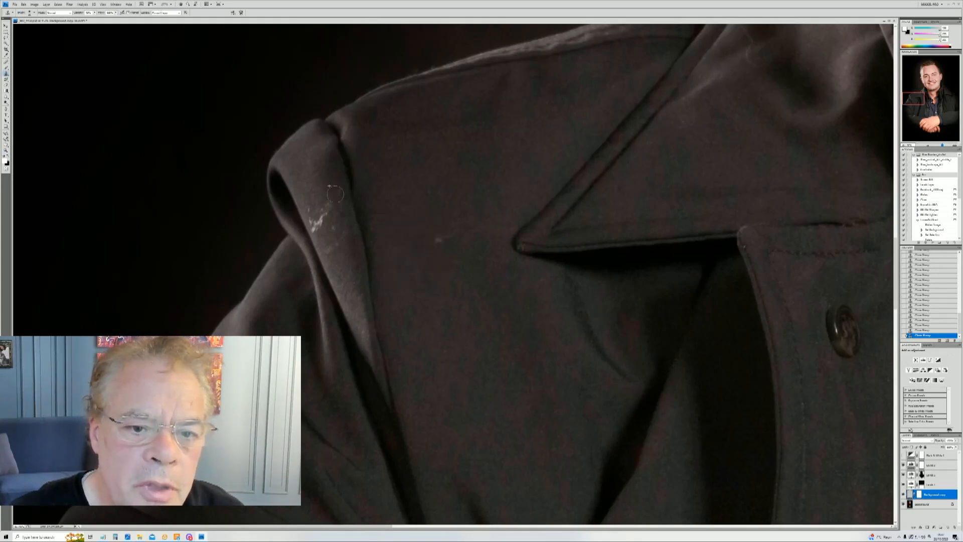
# - Clone nearby clean fabric over the white lint flecks in the middle of the shoulder fold
pyautogui.moveTo(327, 212); pyautogui.dragTo(326, 217)
pyautogui.click(321, 215)
pyautogui.click(312, 207)
pyautogui.keyDown('alt'); pyautogui.click(314, 204); pyautogui.keyUp('alt')
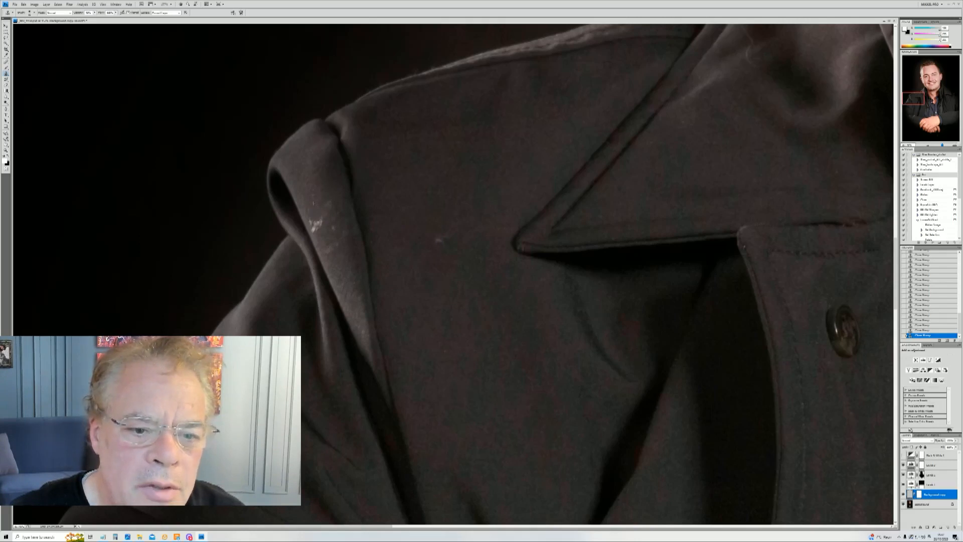
pyautogui.click(316, 220)
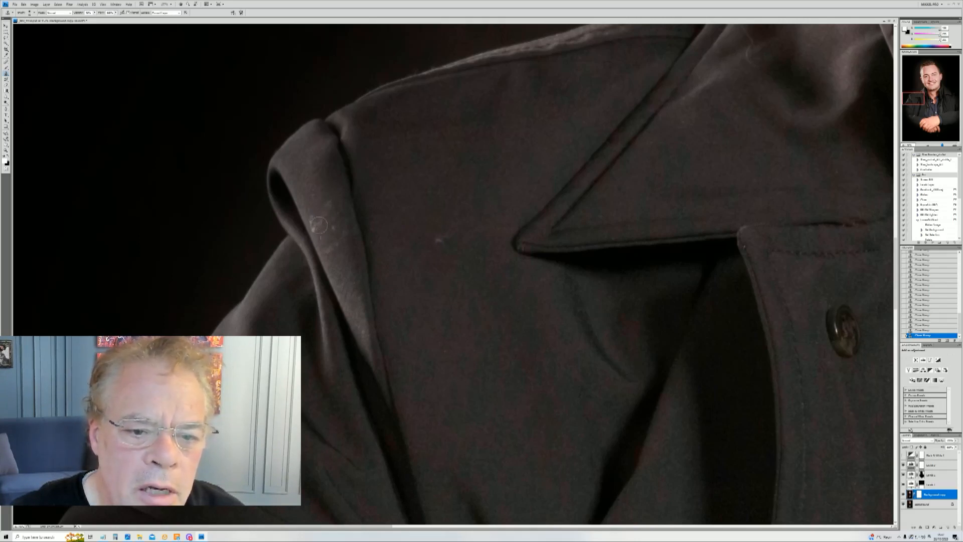
pyautogui.click(314, 220)
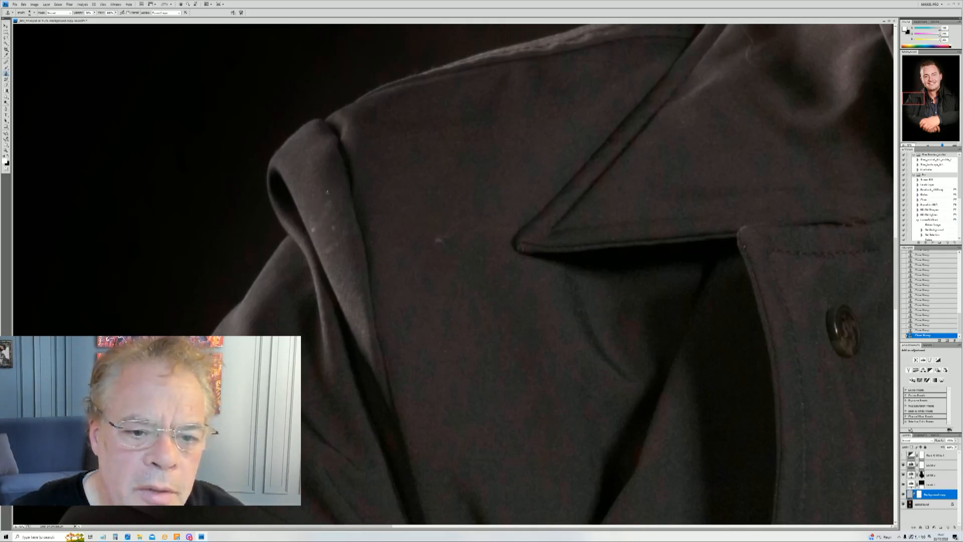
pyautogui.click(330, 206)
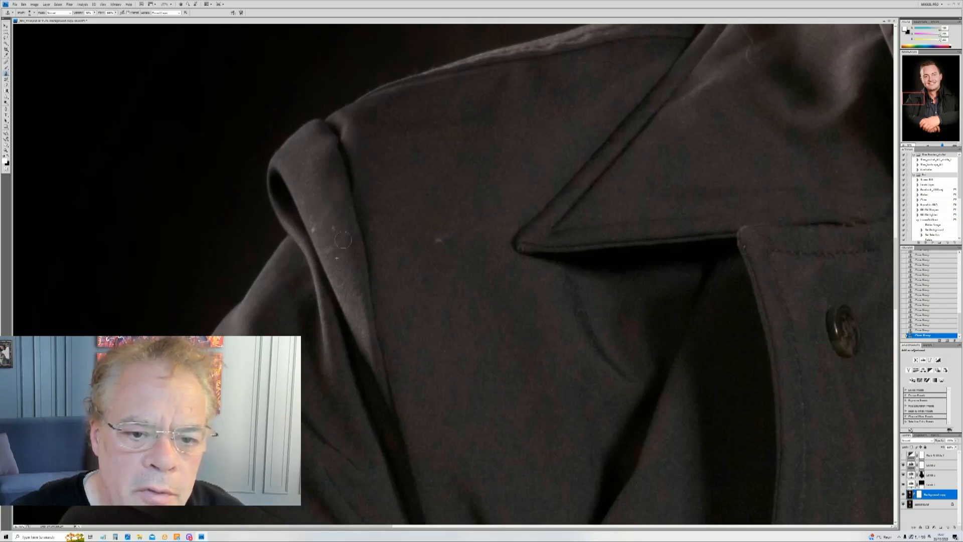
# - Resample clean fabric and clone over the remaining specks along the lower shoulder fold, checking the brush size
pyautogui.keyDown('alt'); pyautogui.click(352, 256); pyautogui.keyUp('alt')
pyautogui.click(335, 230)
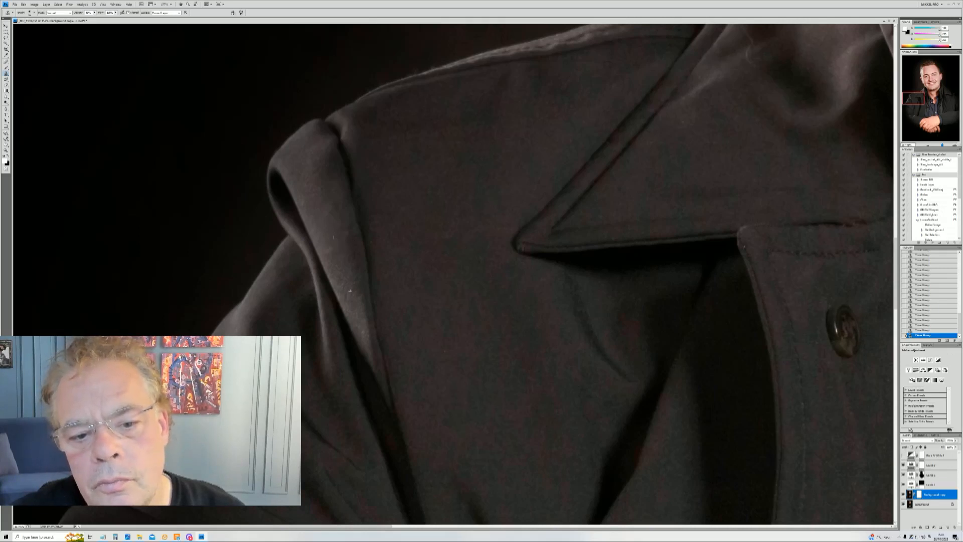
pyautogui.rightClick(479, 318)
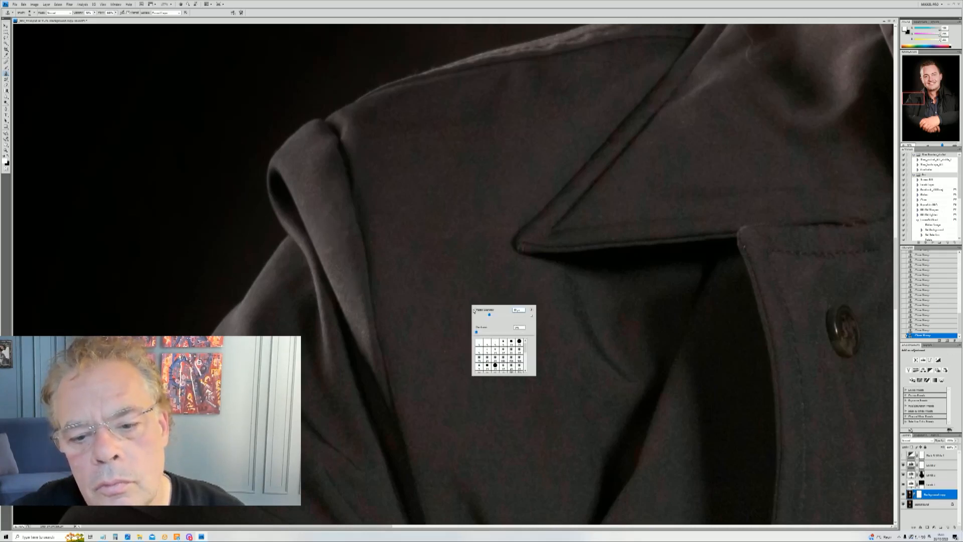
pyautogui.click(361, 325)
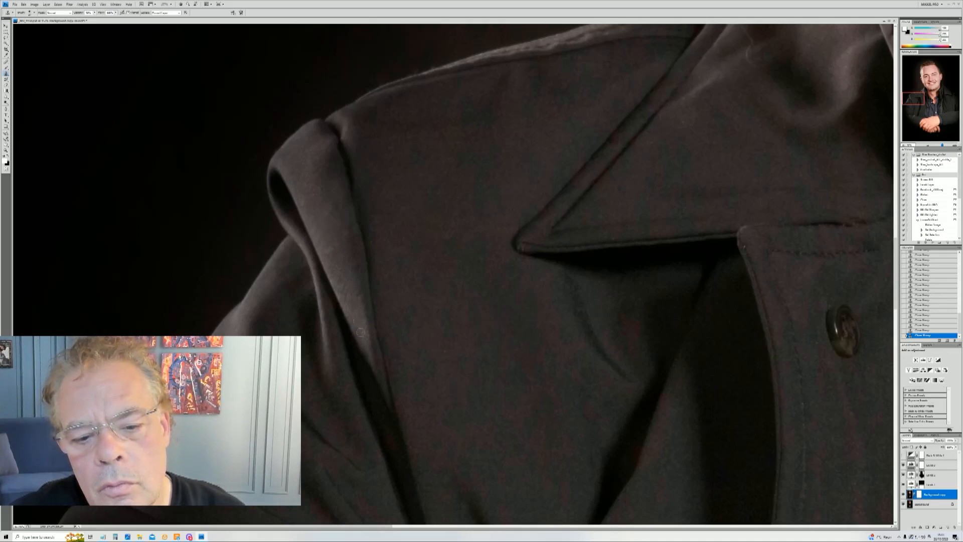
# - Duplicate the masked Background copy layer, accepting the default name
pyautogui.moveTo(918, 96); pyautogui.dragTo(920, 90)
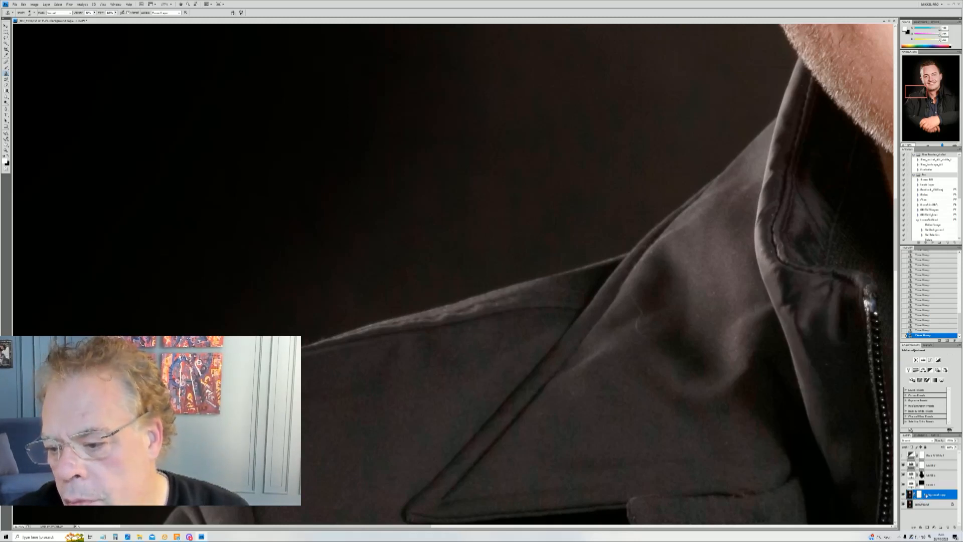
pyautogui.rightClick(923, 495)
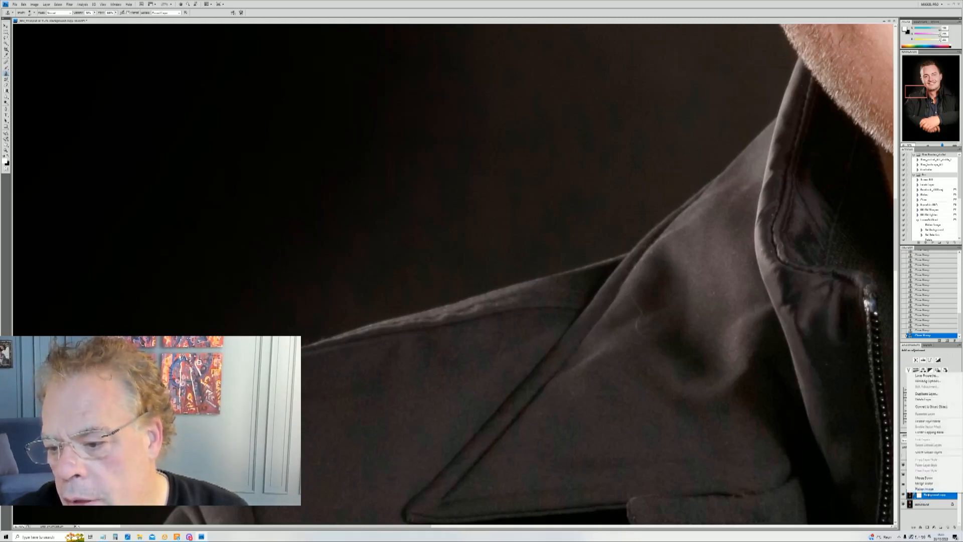
pyautogui.click(922, 393)
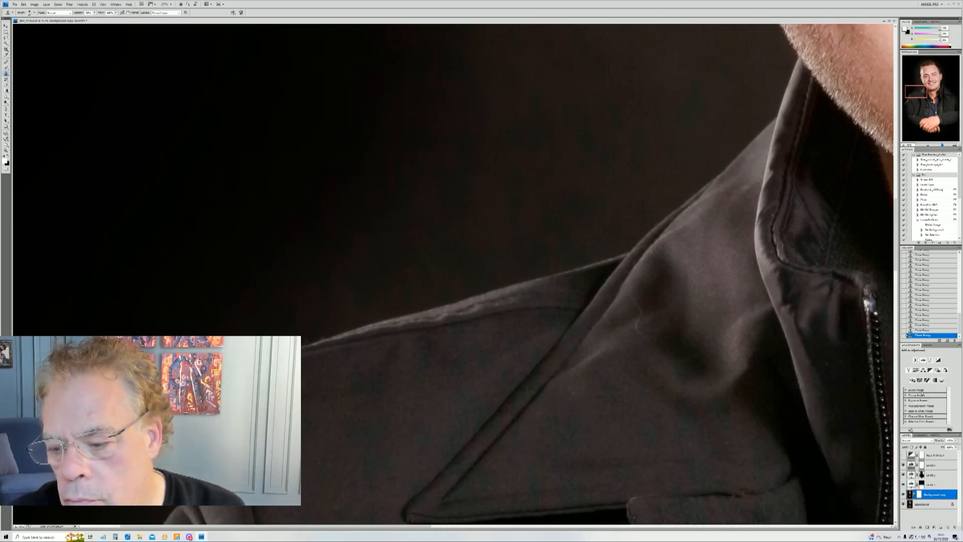
pyautogui.rightClick(919, 496)
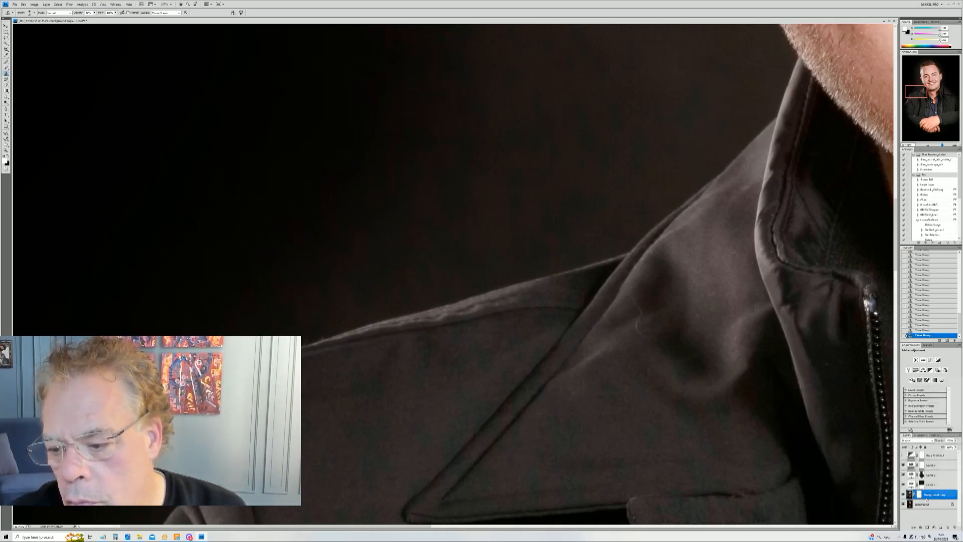
pyautogui.click(927, 397)
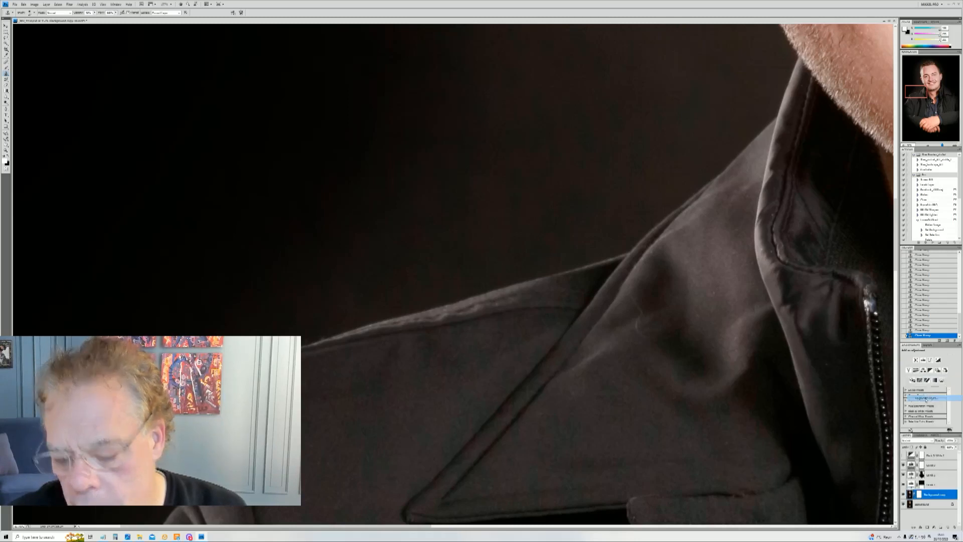
pyautogui.press('Return')
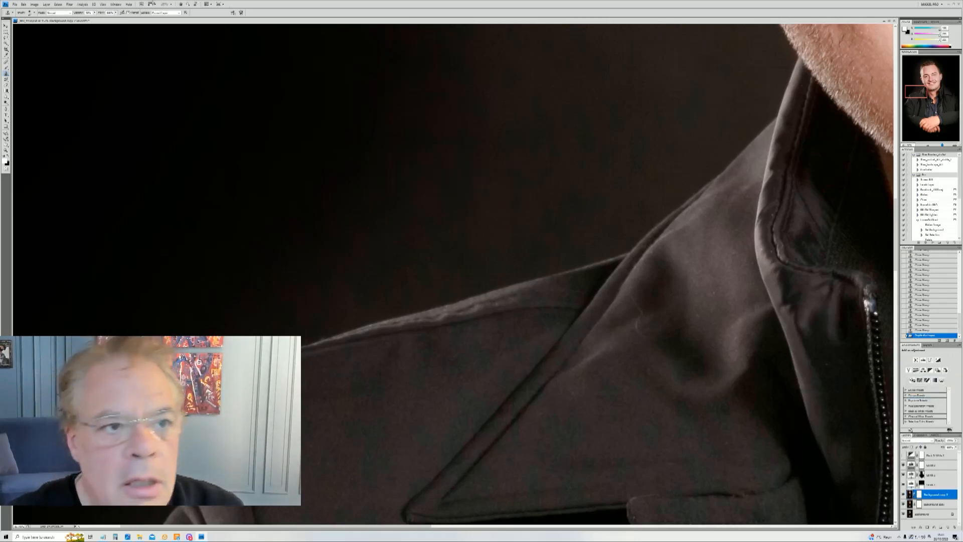
# - Apply Dust & Scratches with a small radius to the new duplicate layer and invert its mask to hide the filtered result
pyautogui.click(70, 4)
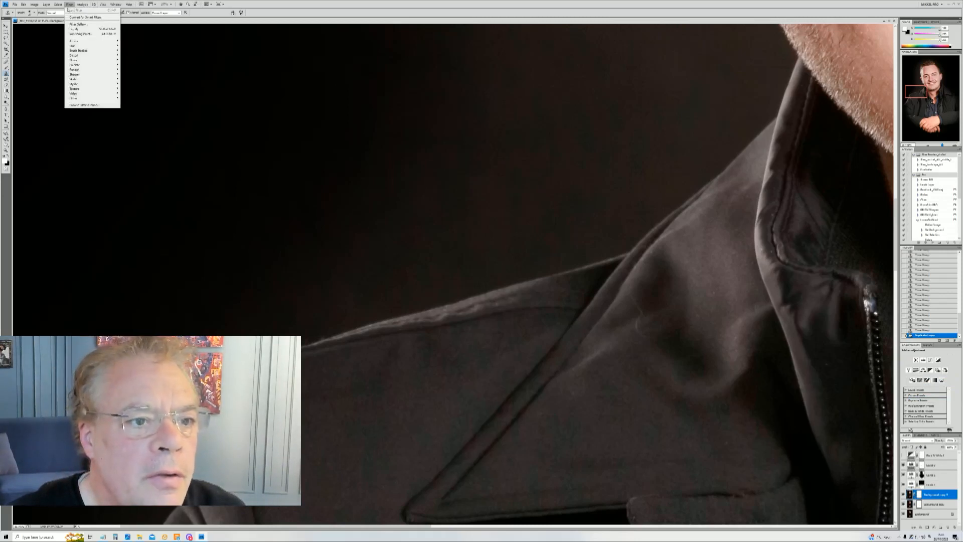
pyautogui.moveTo(80, 61)
pyautogui.click(134, 70)
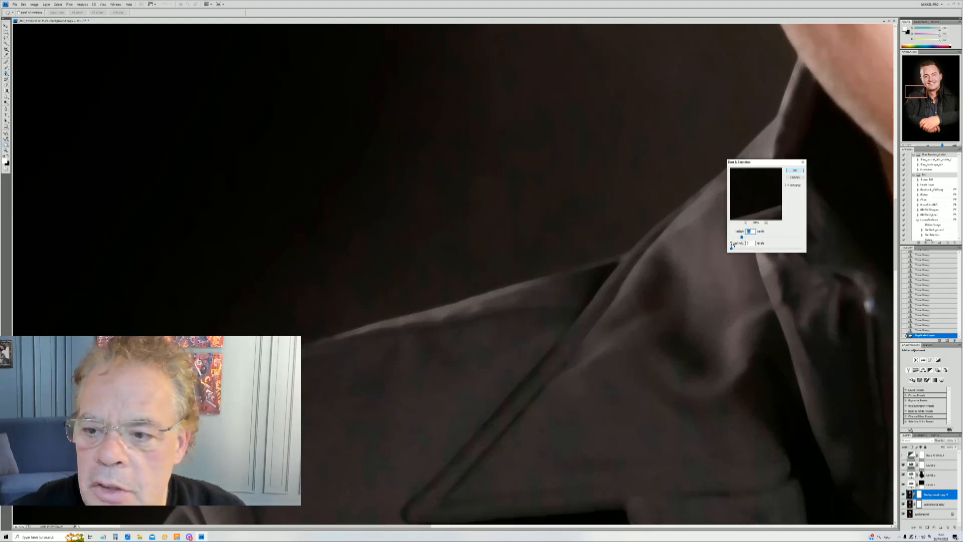
pyautogui.click(736, 239)
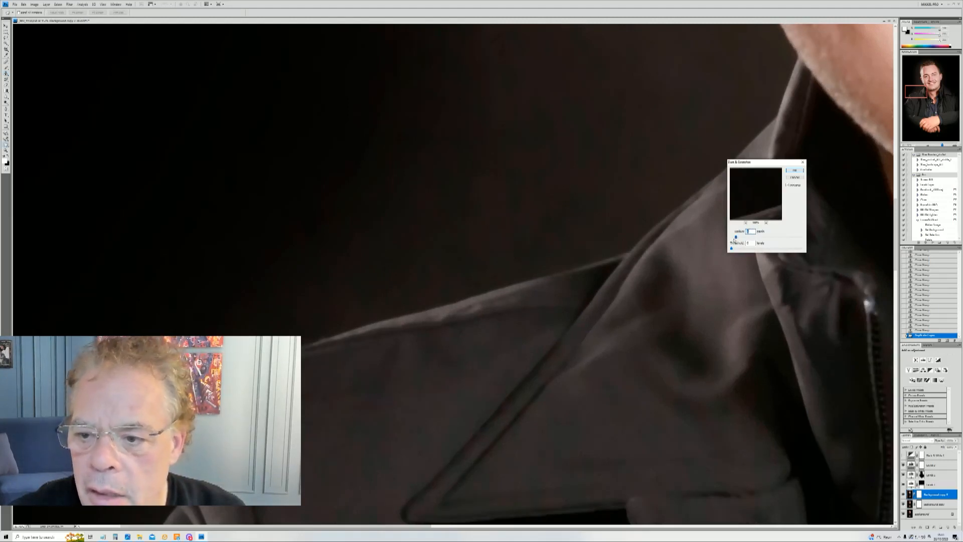
pyautogui.moveTo(738, 238); pyautogui.dragTo(728, 240)
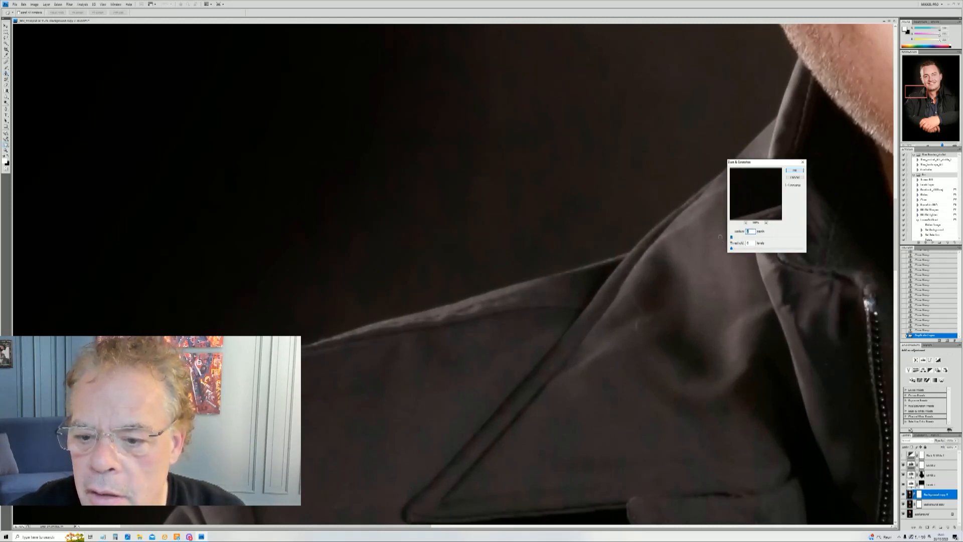
pyautogui.moveTo(736, 237); pyautogui.dragTo(737, 239)
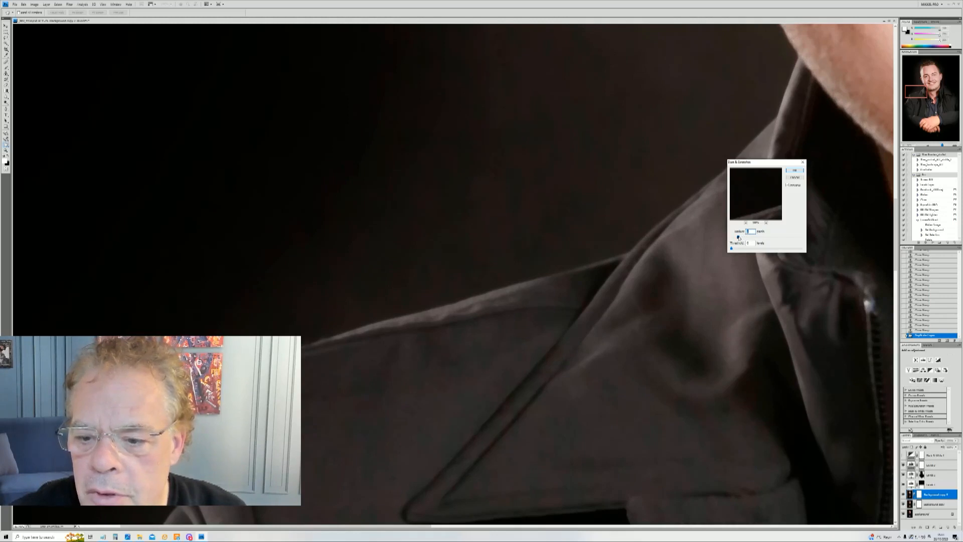
pyautogui.click(795, 171)
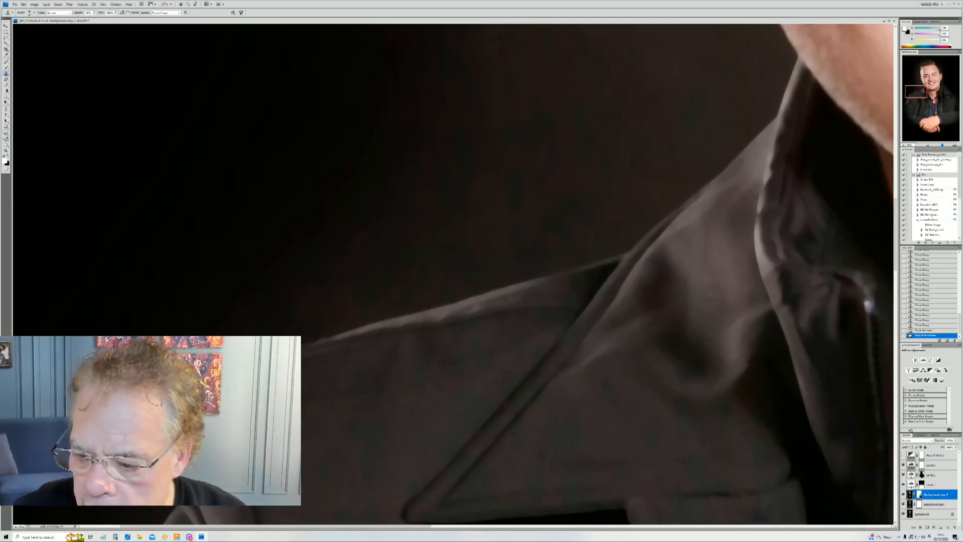
pyautogui.click(920, 495)
pyautogui.hotkey('ctrl', 'i')
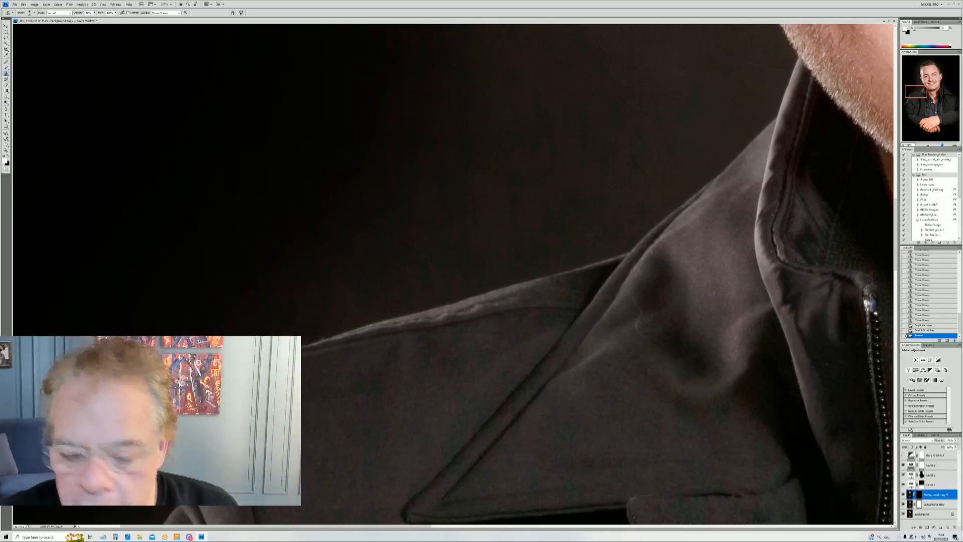
# - Try to uncover the filtered layer over the stray hair on the jacket collar, switching from Clone Stamp to the Eraser on the mask
pyautogui.moveTo(637, 301); pyautogui.dragTo(643, 316)
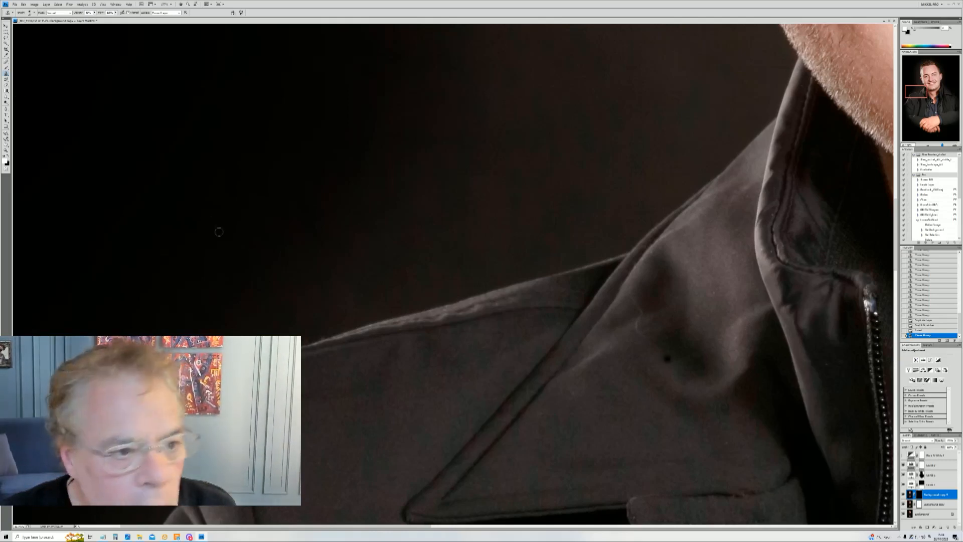
pyautogui.press('b')
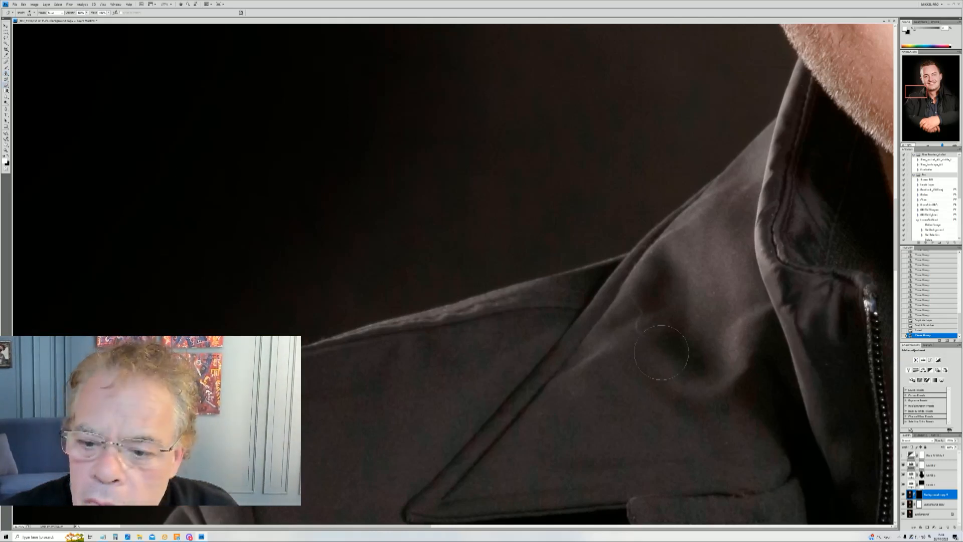
pyautogui.rightClick(682, 343)
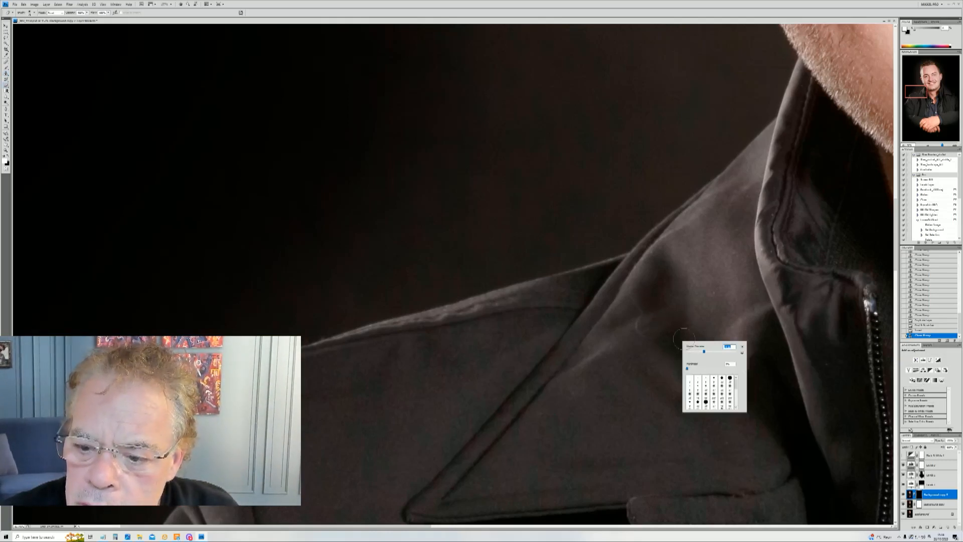
pyautogui.click(920, 496)
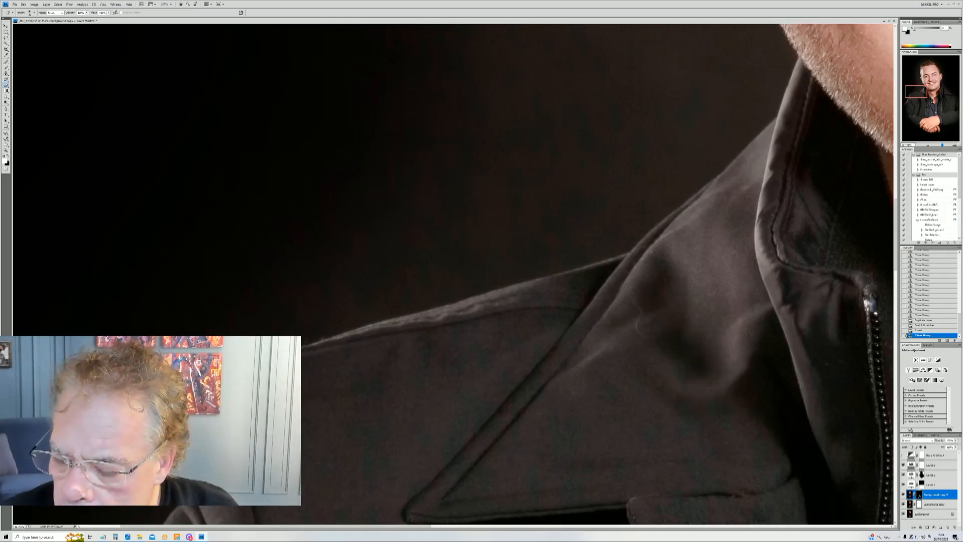
pyautogui.moveTo(641, 313); pyautogui.dragTo(640, 333)
# - Swap the foreground and background colours and erase the black mask over the hair and specks on the jacket collar
pyautogui.click(8, 159)
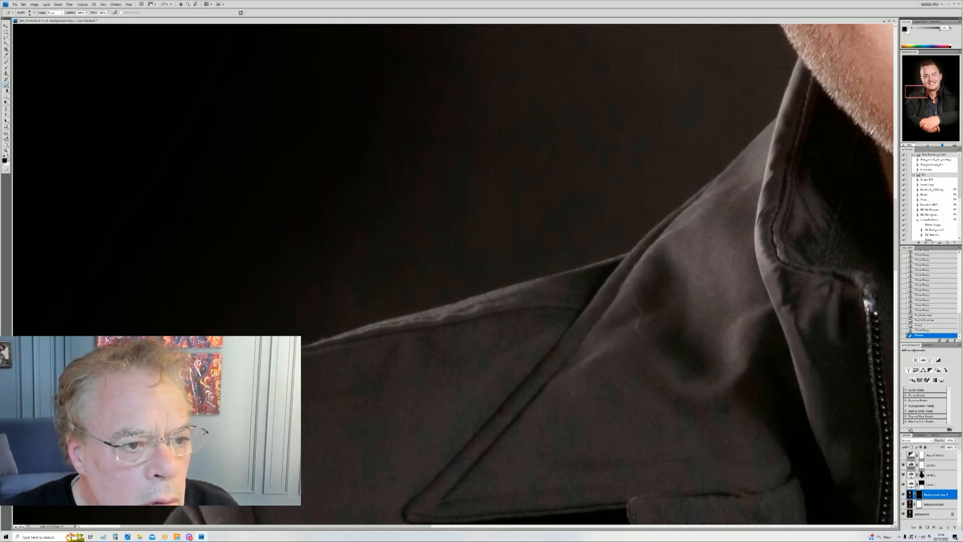
pyautogui.moveTo(635, 314); pyautogui.dragTo(651, 342)
pyautogui.moveTo(715, 291); pyautogui.dragTo(716, 301)
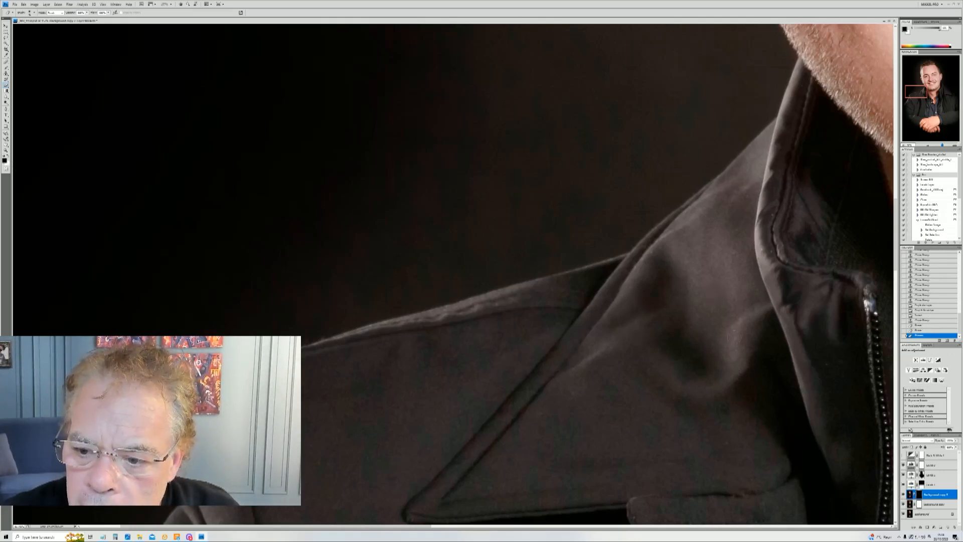
pyautogui.moveTo(734, 351); pyautogui.dragTo(722, 337)
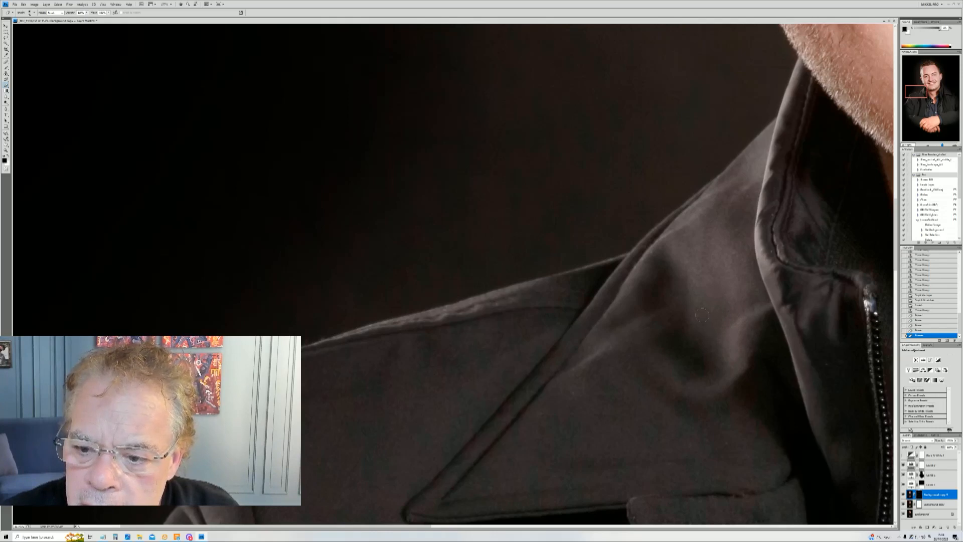
pyautogui.click(573, 393)
# - Erase the mask over the lint on the navy shirt and the stray threads at its collar edge
pyautogui.moveTo(916, 91); pyautogui.dragTo(934, 98)
pyautogui.click(558, 200)
pyautogui.click(550, 209)
pyautogui.click(543, 214)
pyautogui.click(528, 191)
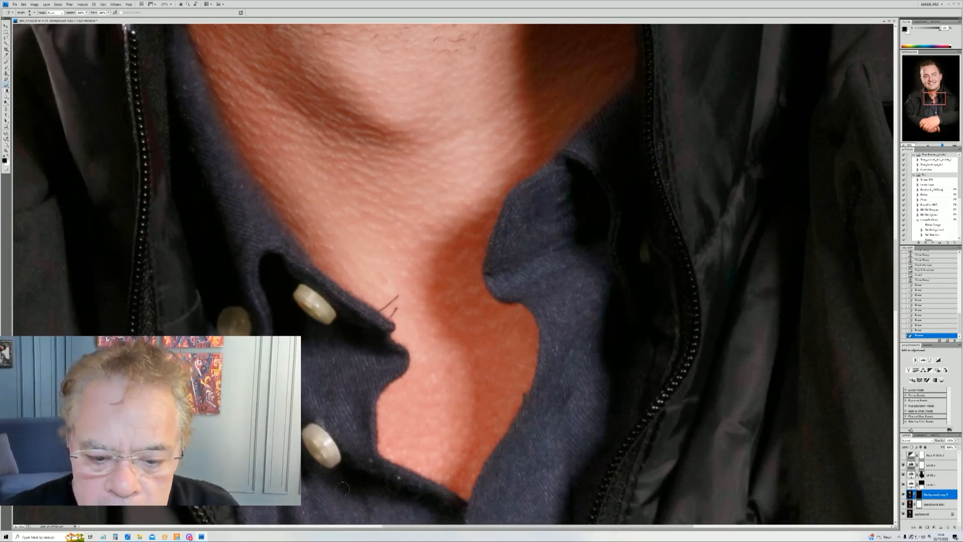
pyautogui.click(392, 476)
pyautogui.click(535, 468)
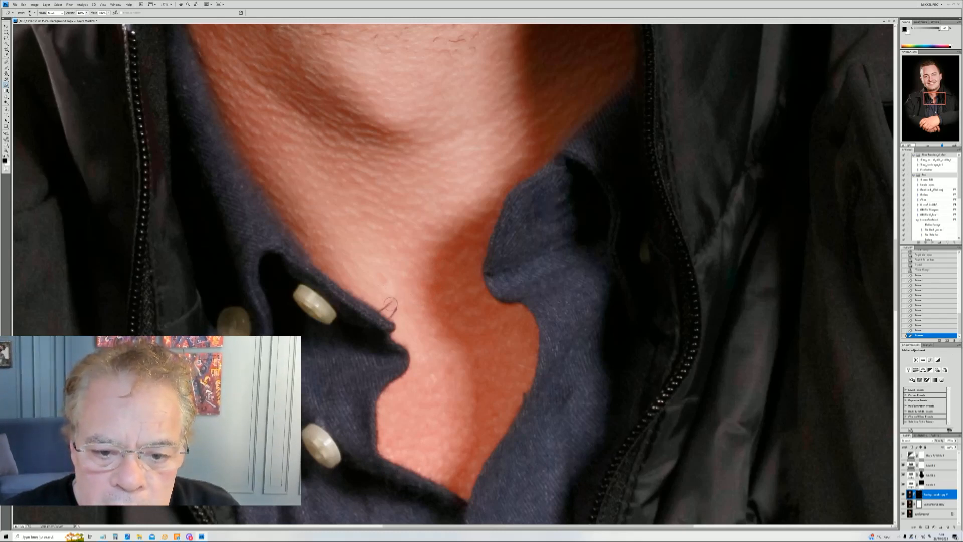
pyautogui.click(385, 305)
pyautogui.click(386, 303)
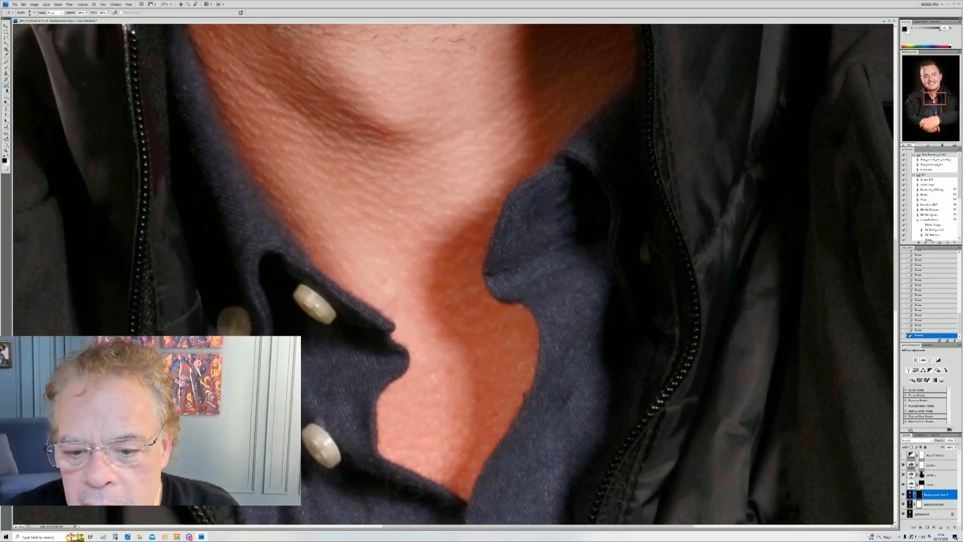
# - Erase the mask over the white specks on the jacket collar at the opposite shoulder
pyautogui.moveTo(941, 100); pyautogui.dragTo(953, 93)
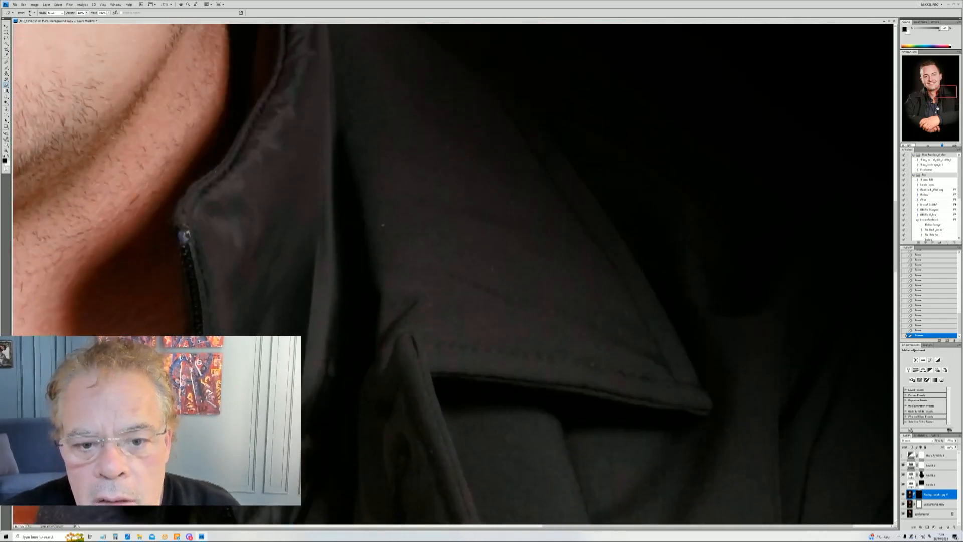
pyautogui.click(386, 224)
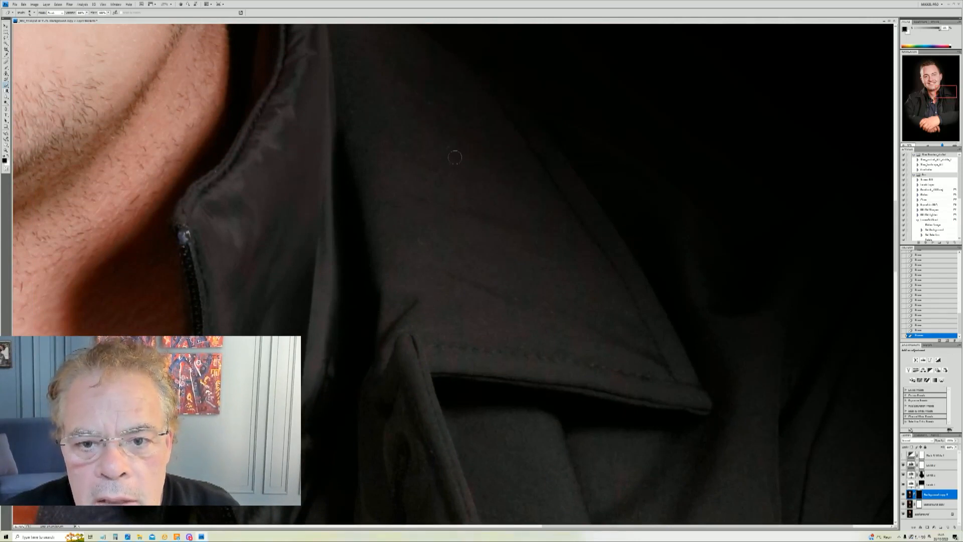
pyautogui.moveTo(948, 92); pyautogui.dragTo(919, 127)
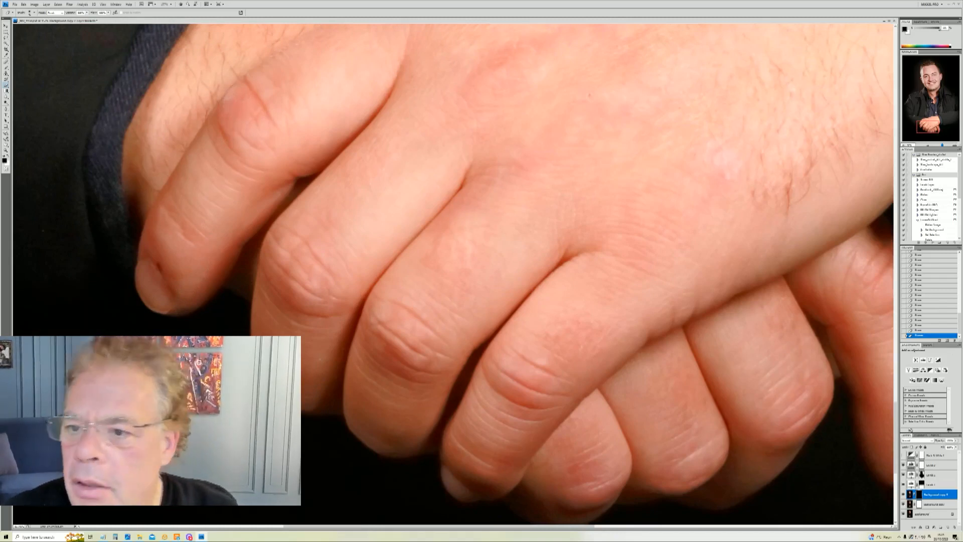
# - Merge the masked Dust & Scratches layer with the background copy beneath it
pyautogui.moveTo(932, 139); pyautogui.dragTo(924, 129)
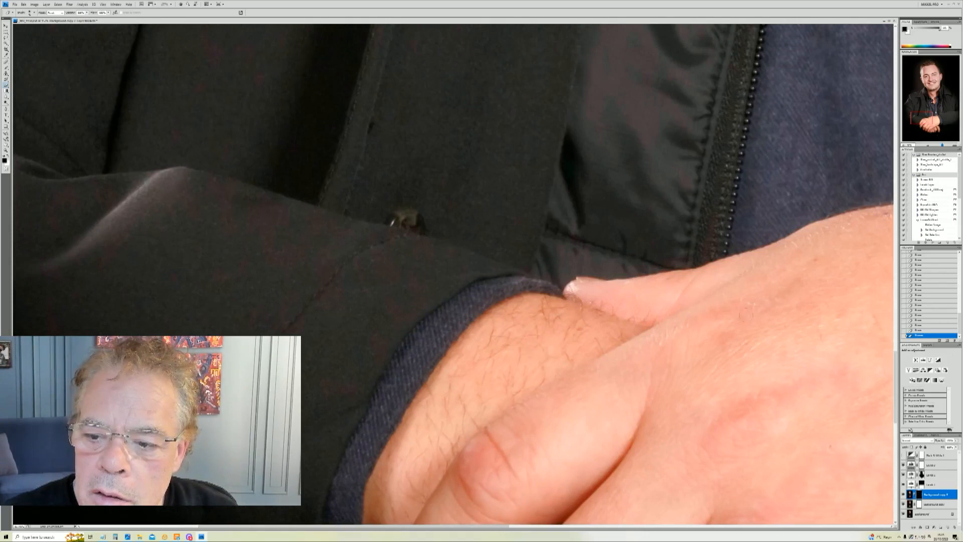
pyautogui.moveTo(913, 121)
pyautogui.mouseDown()
pyautogui.moveTo(914, 106)
pyautogui.moveTo(926, 110)
pyautogui.mouseUp()
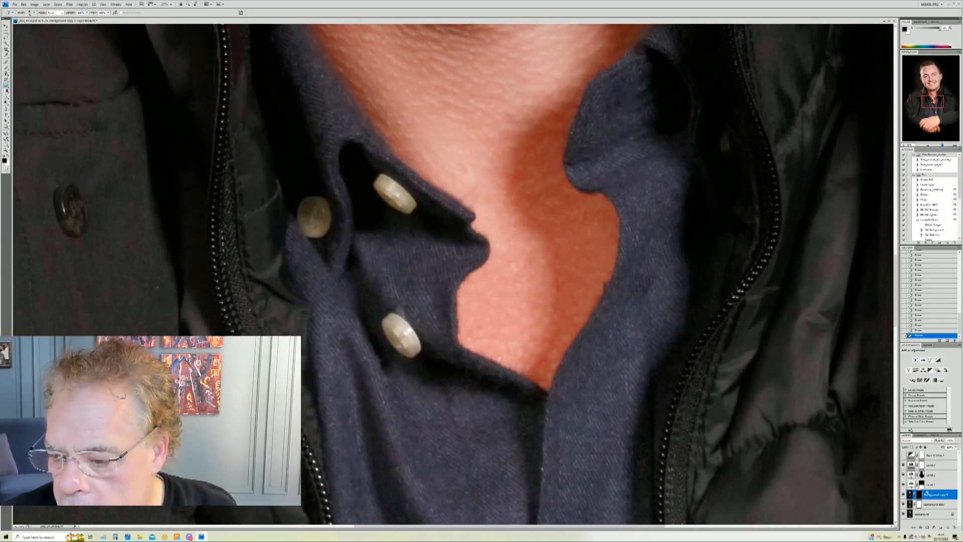
pyautogui.rightClick(942, 505)
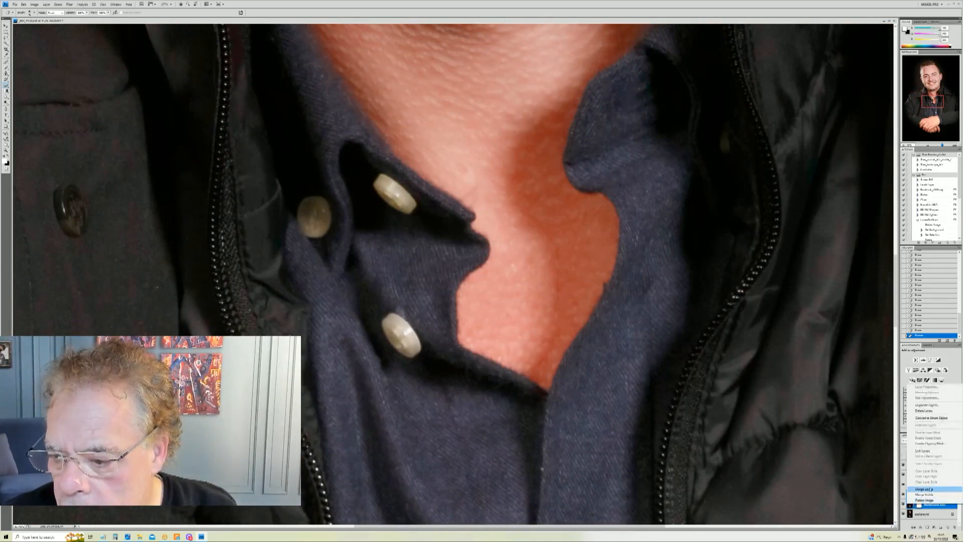
pyautogui.click(925, 488)
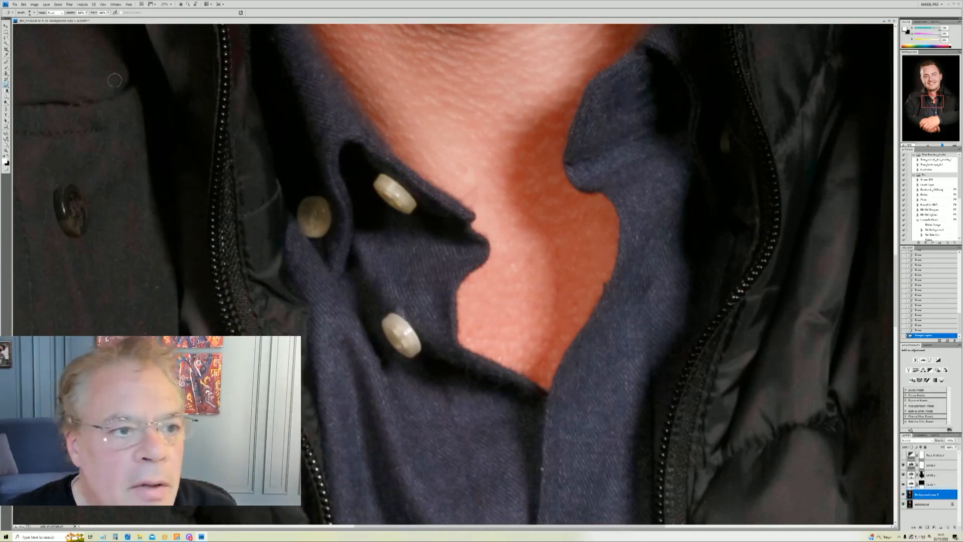
# - Clone clean skin over the small blemishes on the chest beside the open shirt collar with the Clone Stamp
pyautogui.click(6, 73)
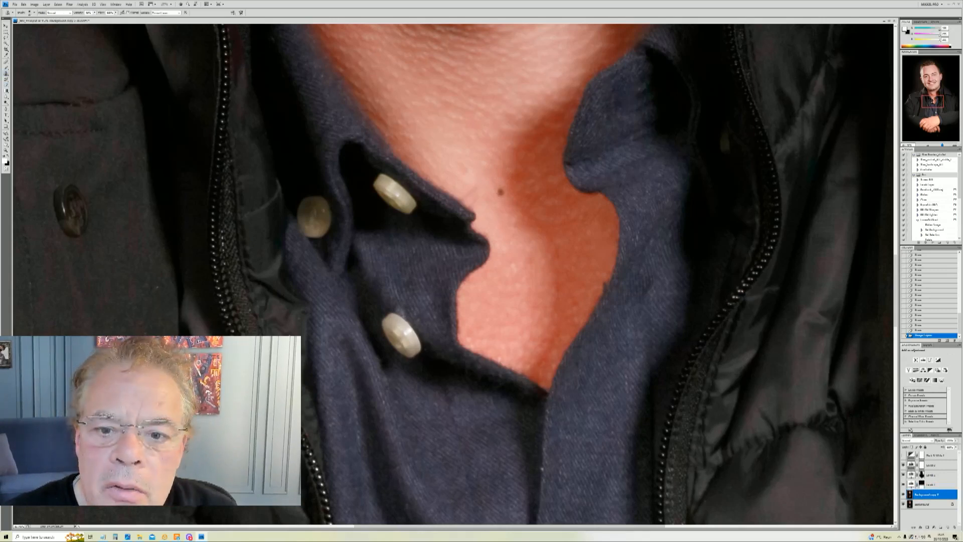
pyautogui.keyDown('alt'); pyautogui.click(473, 183); pyautogui.keyUp('alt')
pyautogui.moveTo(479, 187); pyautogui.dragTo(464, 193)
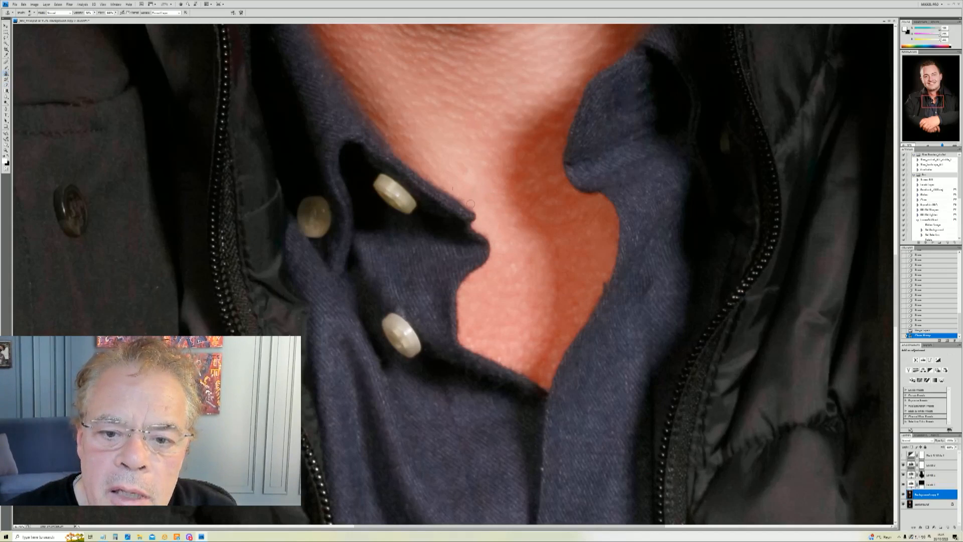
pyautogui.click(473, 185)
pyautogui.moveTo(467, 193); pyautogui.dragTo(480, 202)
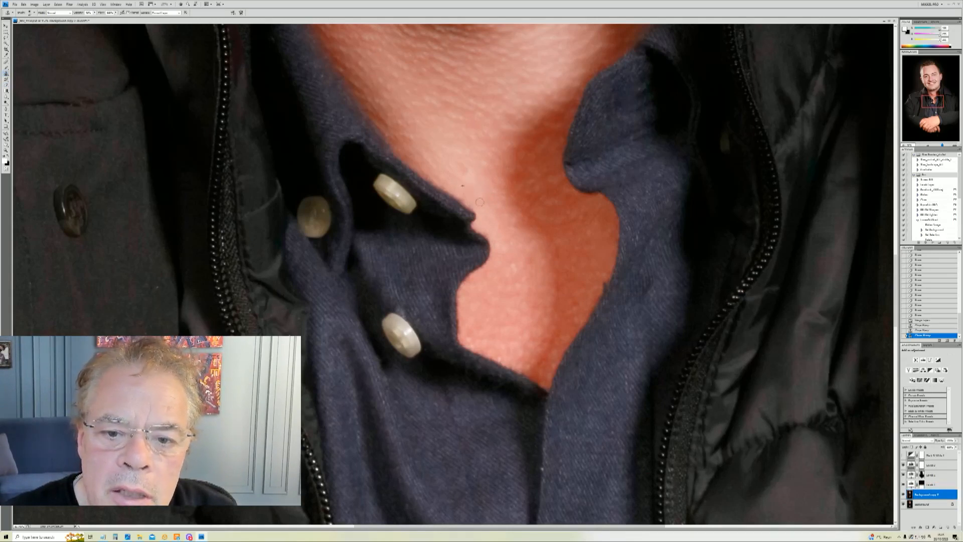
pyautogui.click(465, 191)
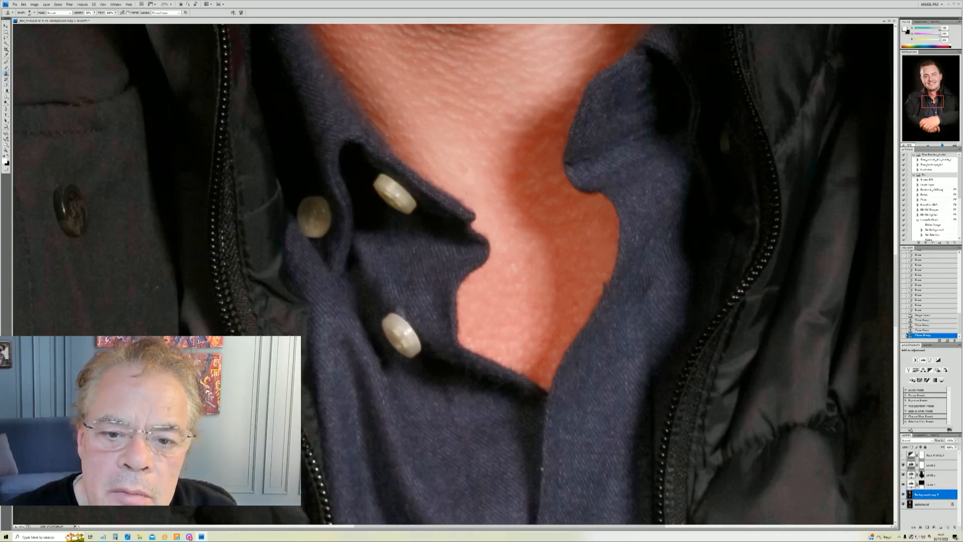
pyautogui.click(463, 198)
# - Clone away the dark mark beside the fingernail of the outermost finger on the upper hand
pyautogui.moveTo(933, 102); pyautogui.dragTo(928, 128)
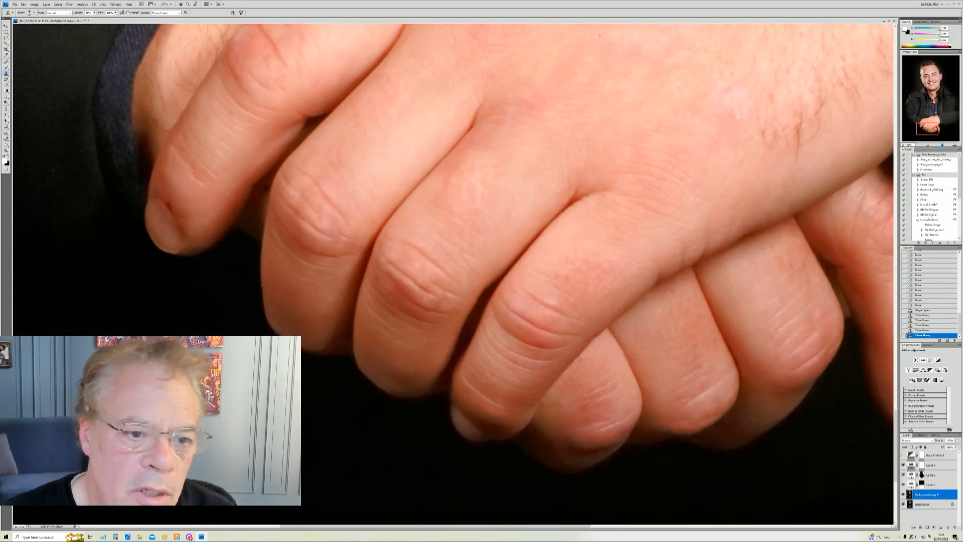
pyautogui.click(168, 203)
pyautogui.click(169, 206)
pyautogui.click(172, 211)
pyautogui.click(173, 212)
pyautogui.click(173, 211)
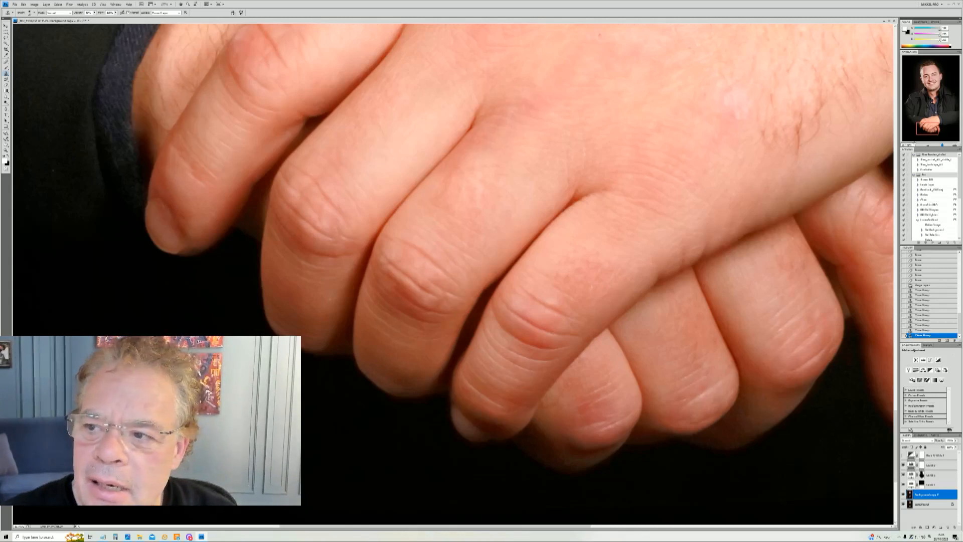
# - Clone away the dark specks on the wrist and back of the hand and the white lint on the shirt above
pyautogui.moveTo(928, 131); pyautogui.dragTo(931, 118)
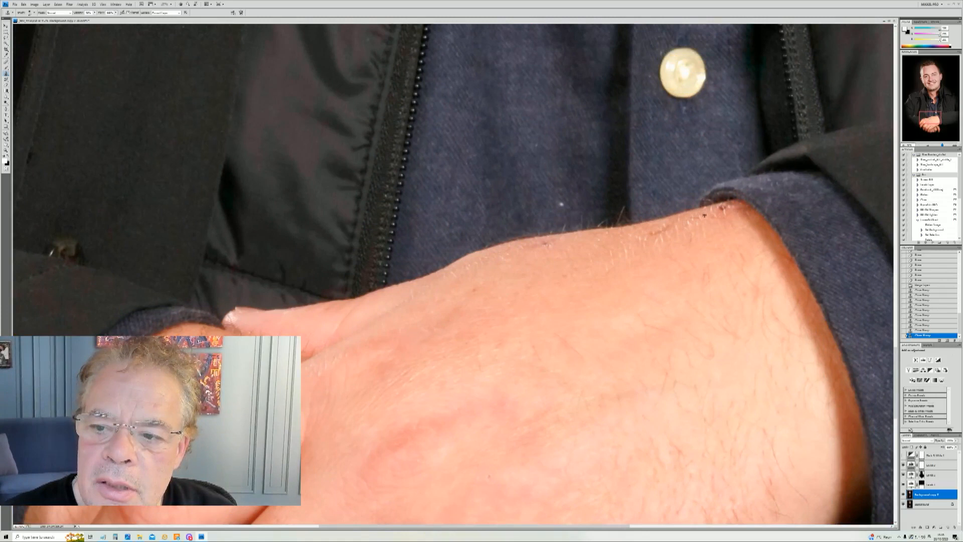
pyautogui.click(717, 208)
pyautogui.click(719, 207)
pyautogui.click(721, 206)
pyautogui.click(718, 210)
pyautogui.click(620, 240)
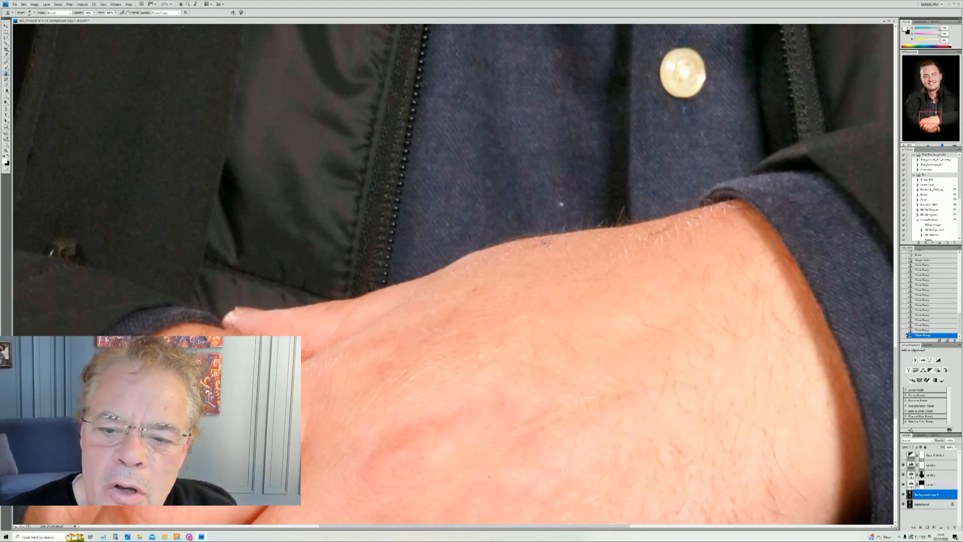
pyautogui.click(561, 205)
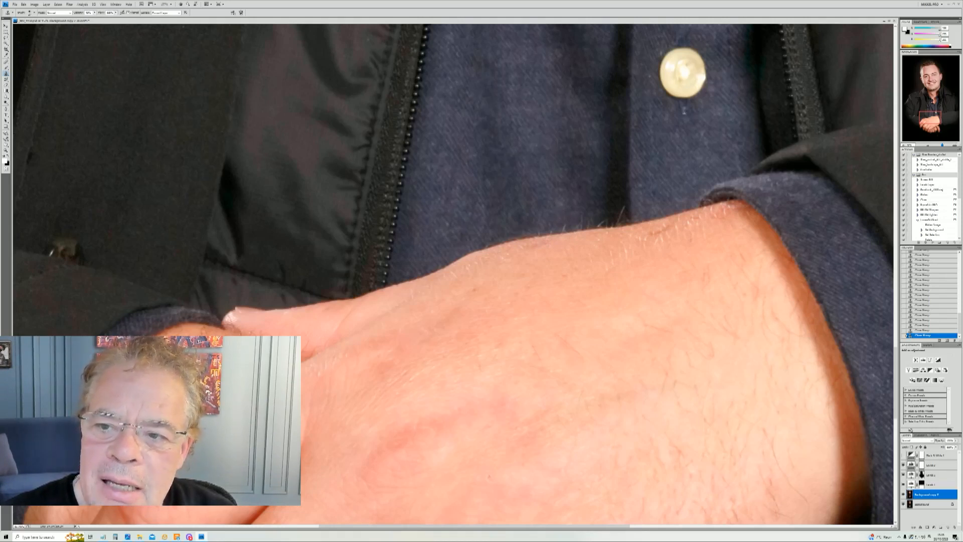
# - Move the portrait's window towards the middle of the workspace and turn on the Black & White adjustment layer
pyautogui.scroll(10, 829, 64)
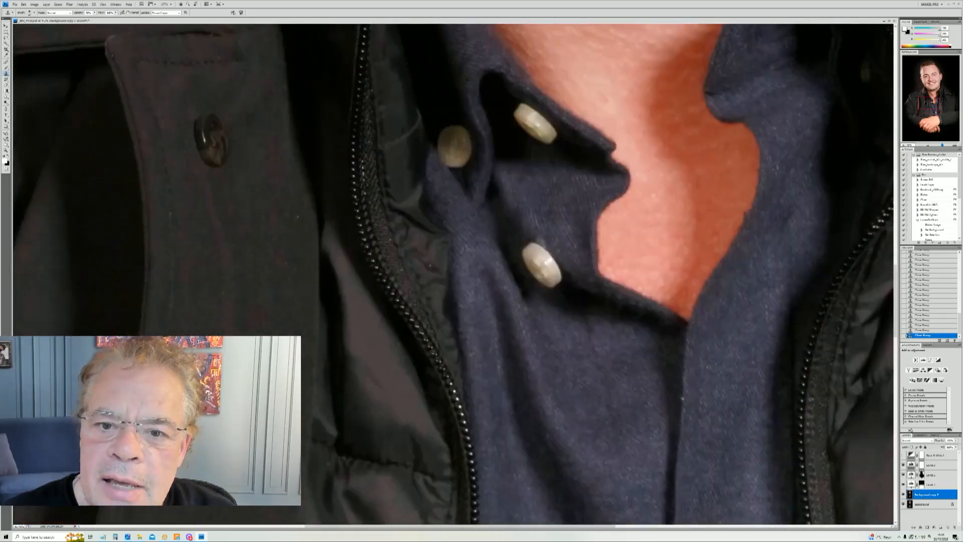
pyautogui.moveTo(926, 103); pyautogui.dragTo(927, 72)
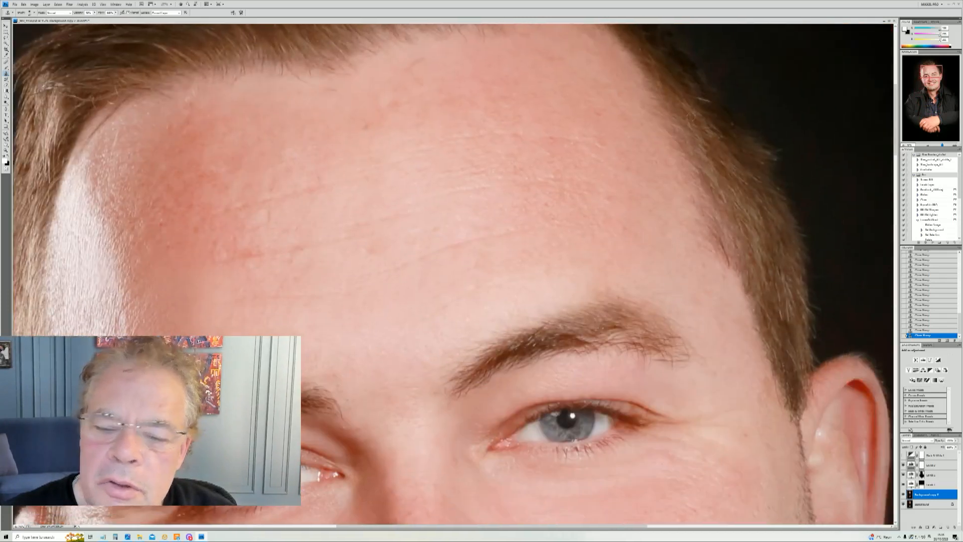
pyautogui.press('z')
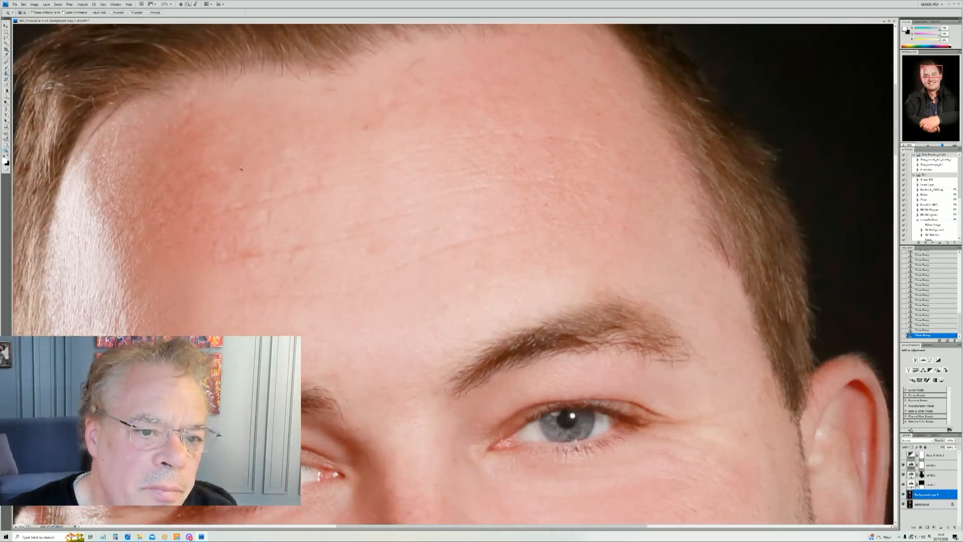
pyautogui.rightClick(282, 171)
pyautogui.click(293, 174)
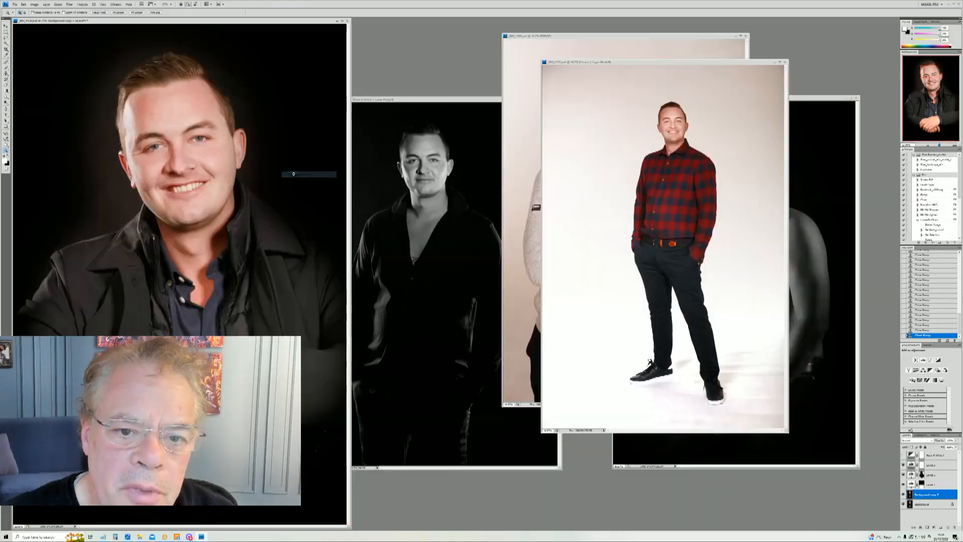
pyautogui.moveTo(247, 20); pyautogui.dragTo(487, 41)
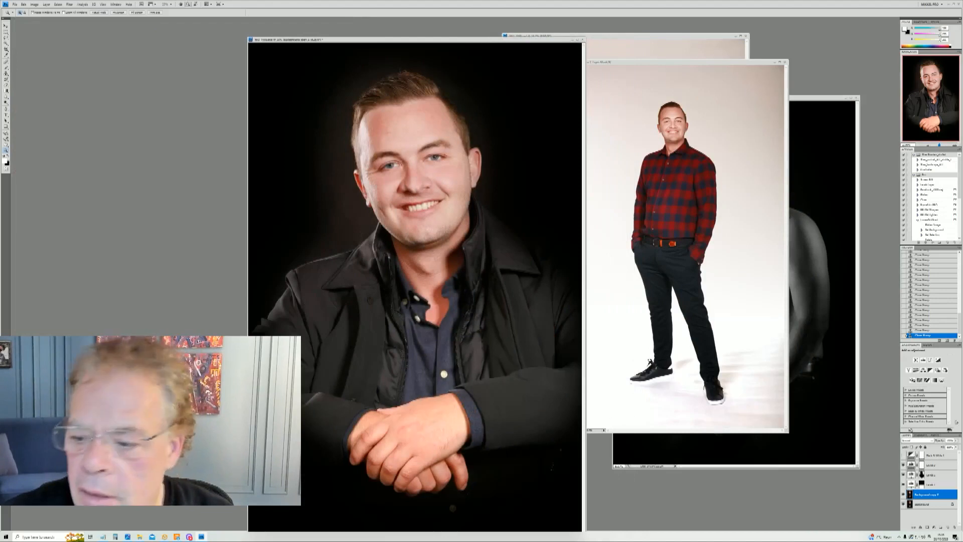
pyautogui.click(904, 455)
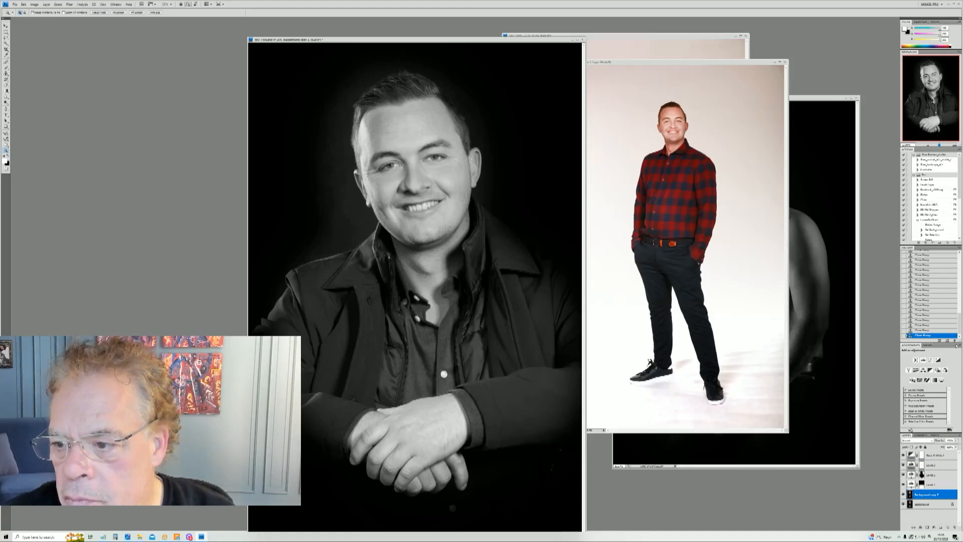
# - Compare the retouch with the opened original through the history snapshot, and return to the latest Clone Stamp state
pyautogui.moveTo(959, 335); pyautogui.dragTo(957, 269)
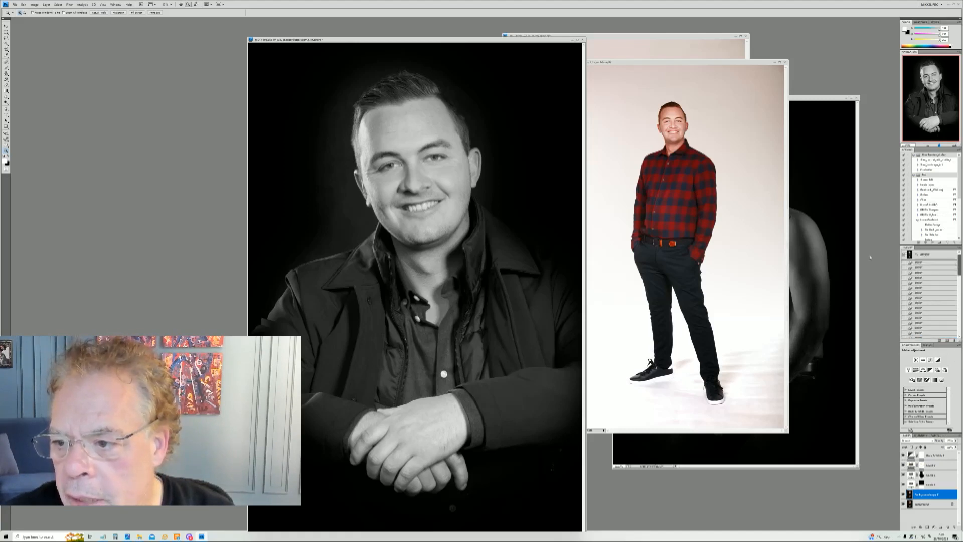
pyautogui.click(927, 254)
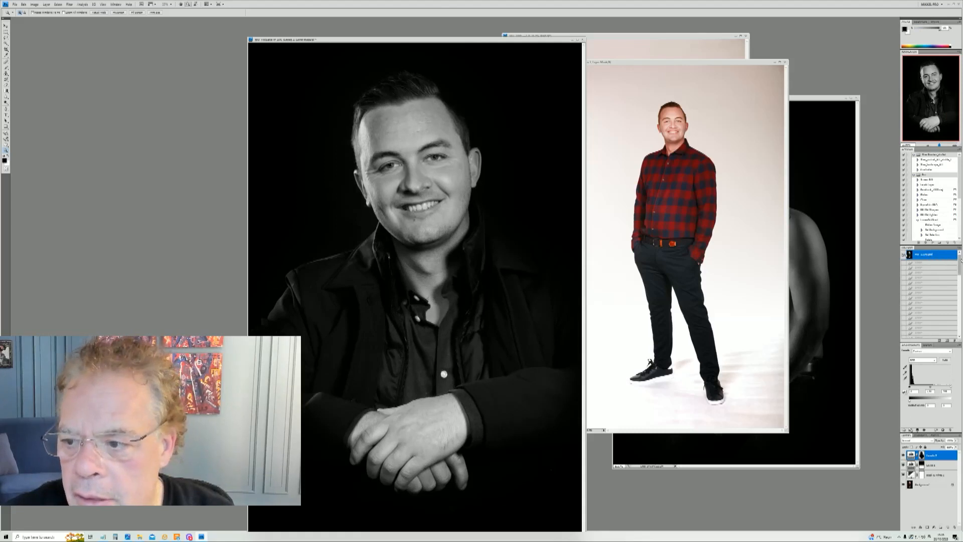
pyautogui.moveTo(959, 269); pyautogui.dragTo(959, 334)
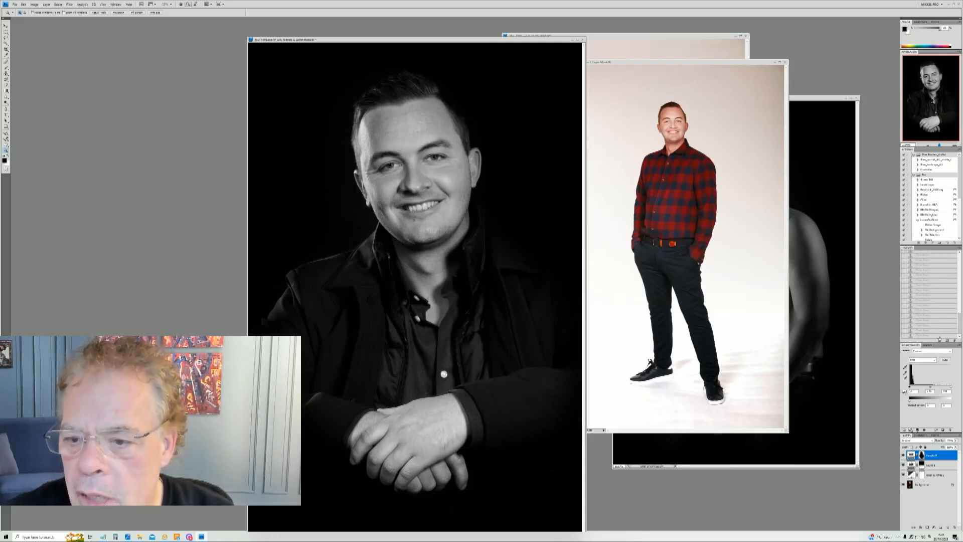
pyautogui.click(933, 335)
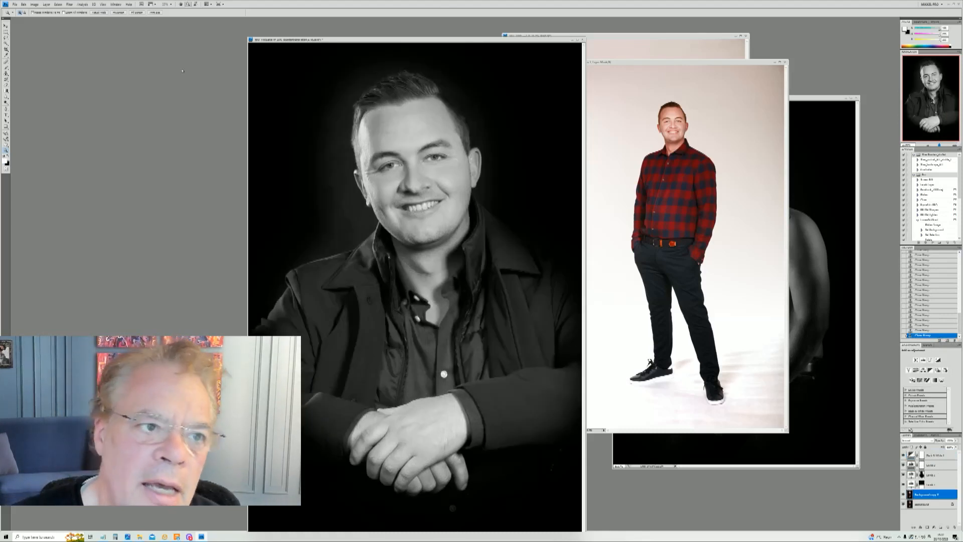
pyautogui.click(15, 4)
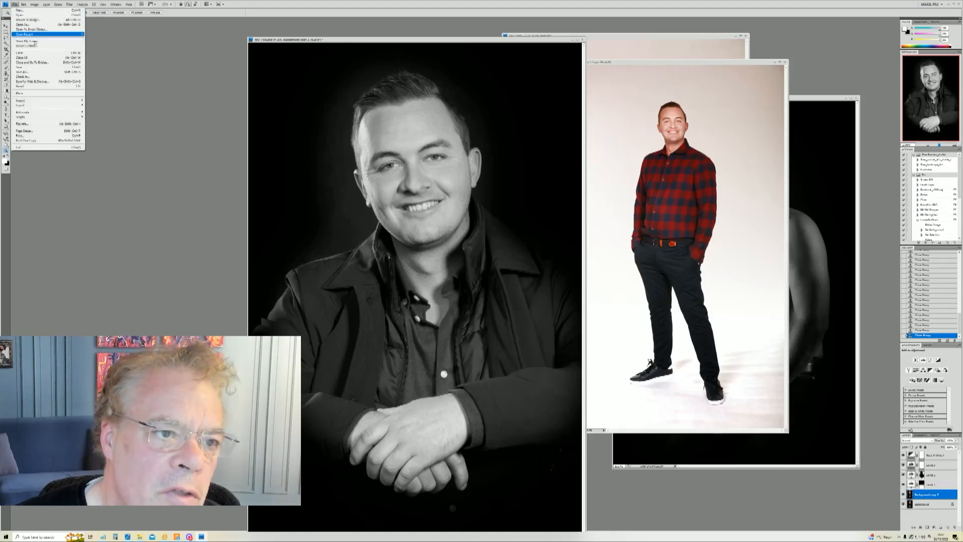
pyautogui.click(44, 76)
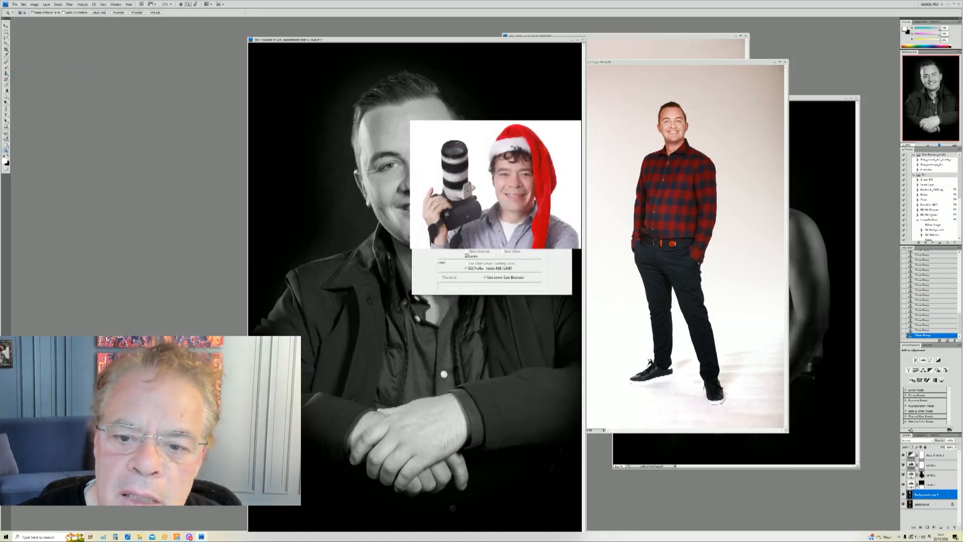
pyautogui.click(522, 227)
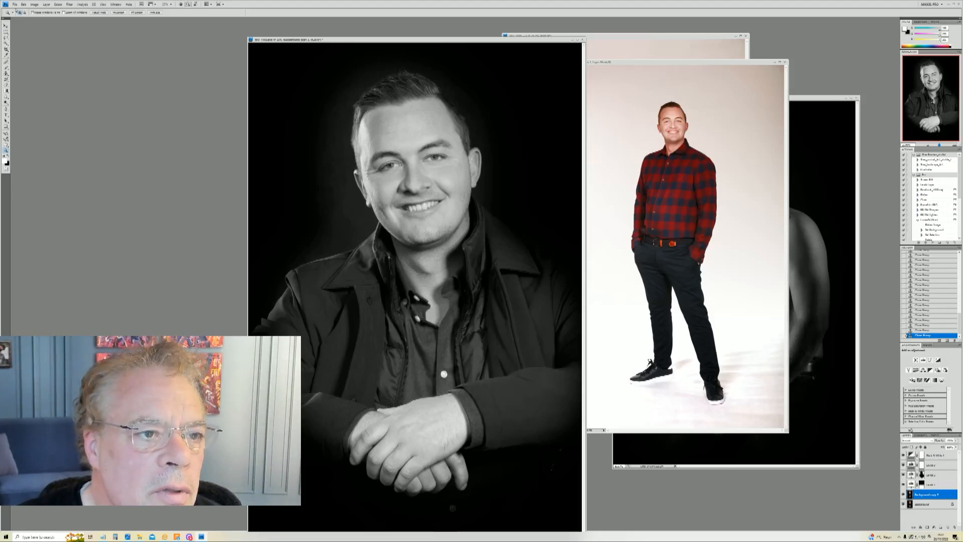
# - Save the retouched black-and-white portrait and move its window aside
pyautogui.click(15, 5)
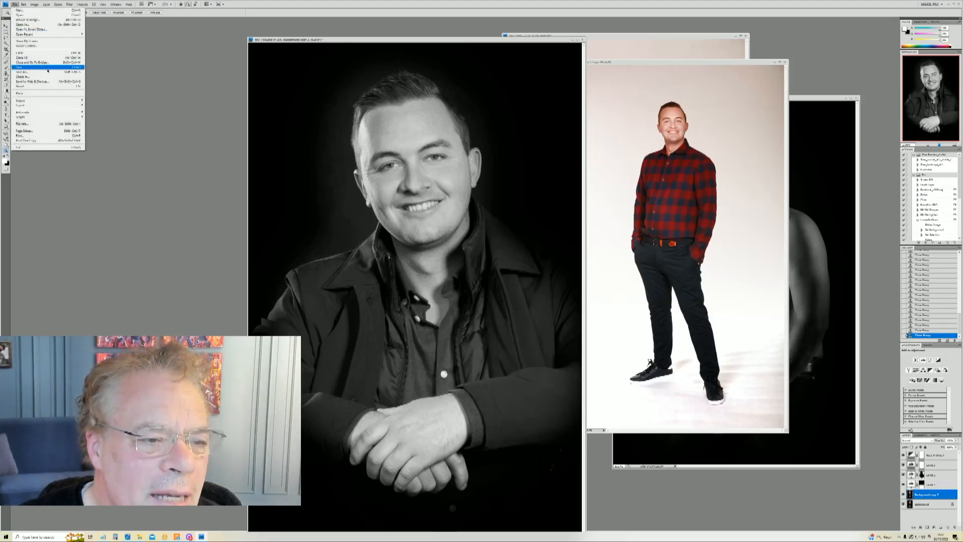
pyautogui.click(45, 67)
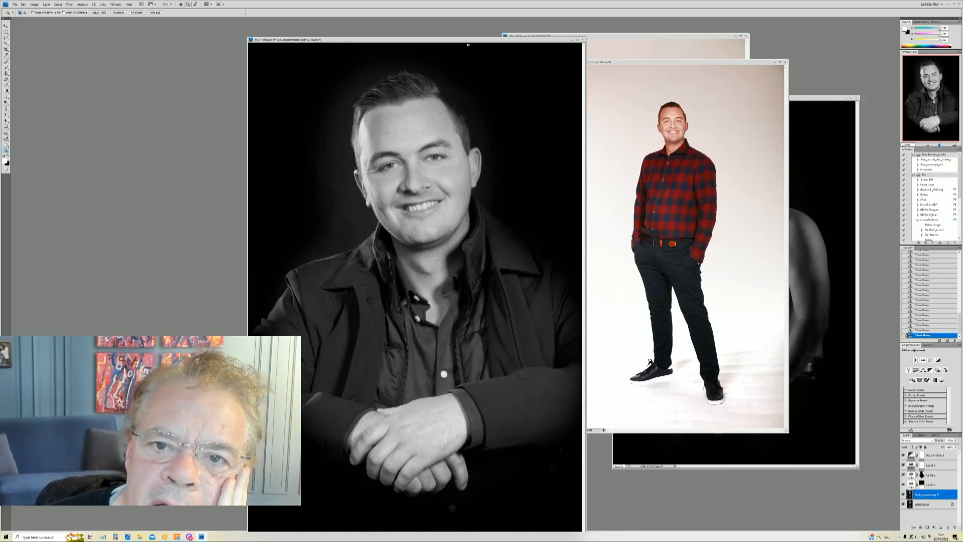
pyautogui.moveTo(470, 42); pyautogui.dragTo(244, 27)
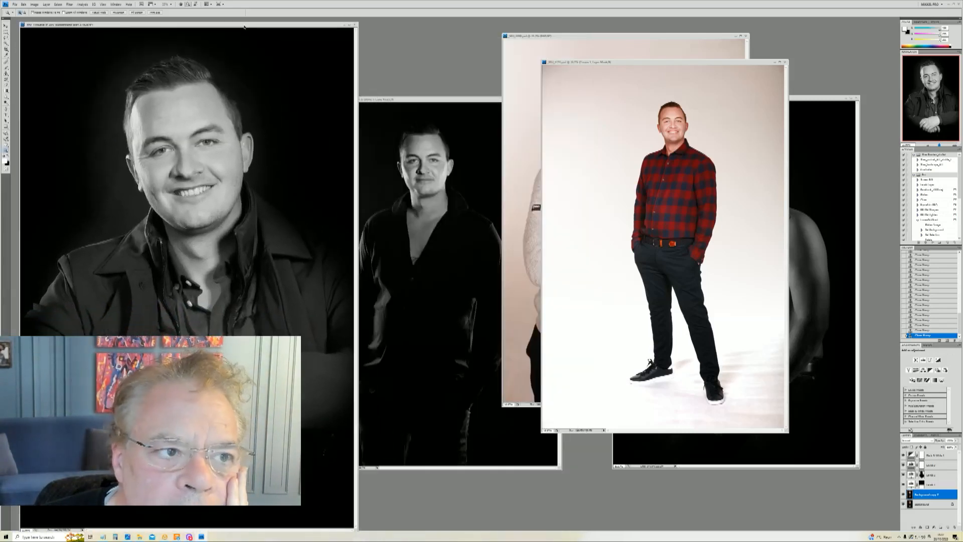
# - Move the dark standing portrait's window aside and bring the grey sweater portrait to the front
pyautogui.click(460, 100)
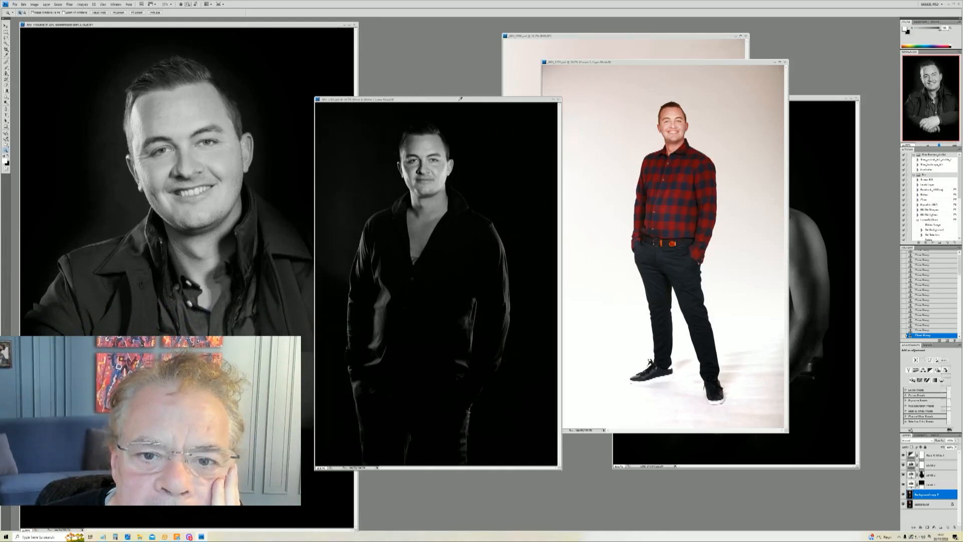
pyautogui.moveTo(429, 97); pyautogui.dragTo(556, 117)
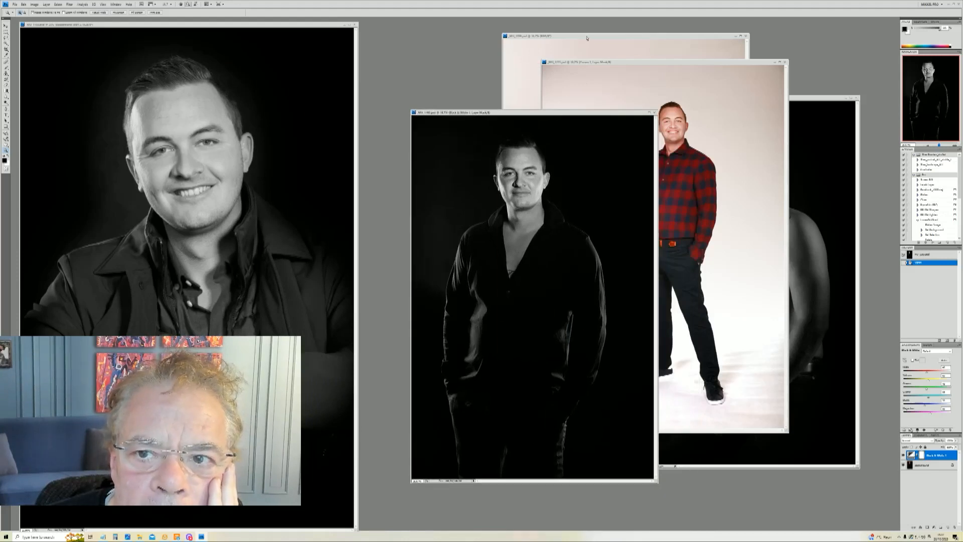
pyautogui.click(587, 37)
pyautogui.moveTo(585, 38); pyautogui.dragTo(276, 48)
pyautogui.rightClick(278, 90)
pyautogui.click(291, 97)
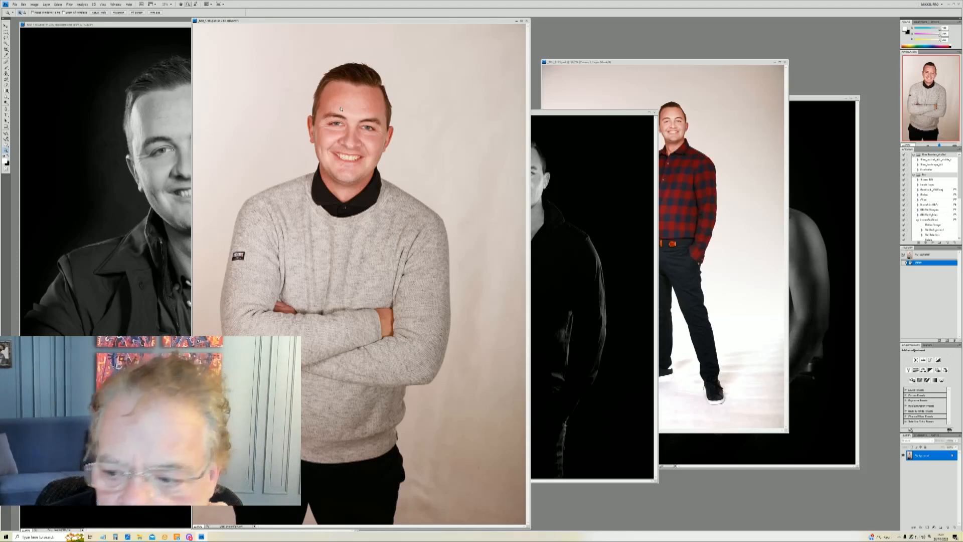
# - Duplicate the background layer of the grey sweater portrait, keeping the default layer name
pyautogui.rightClick(941, 456)
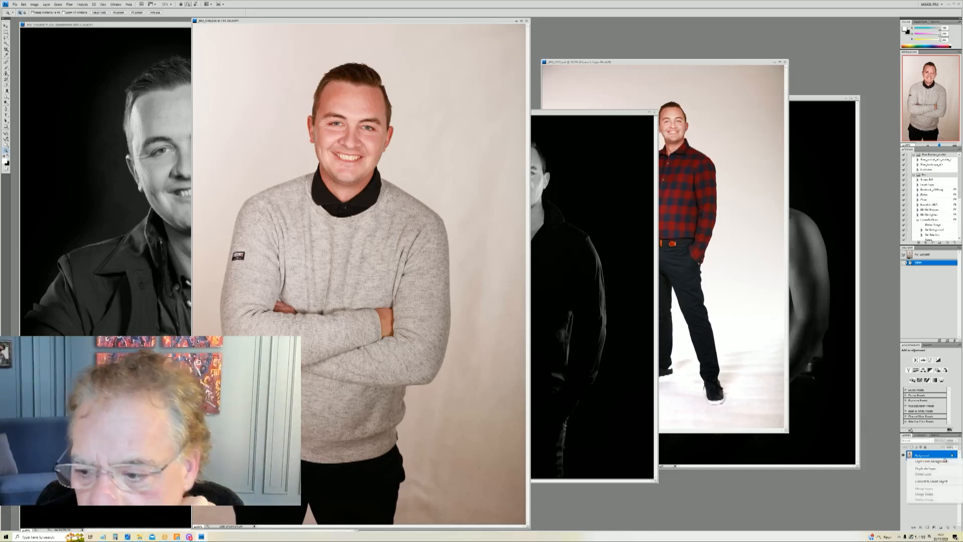
pyautogui.click(942, 468)
pyautogui.press('Return')
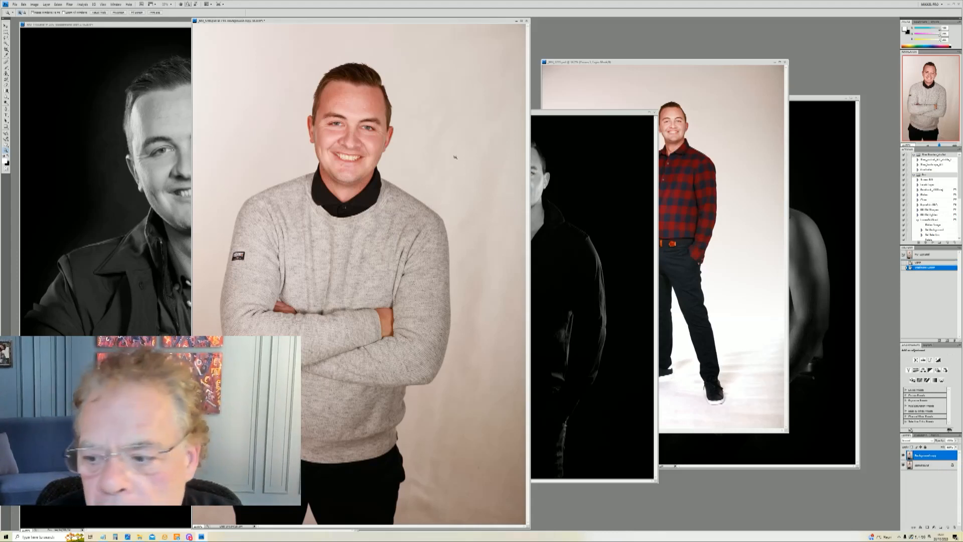
pyautogui.moveTo(252, 35); pyautogui.dragTo(422, 199)
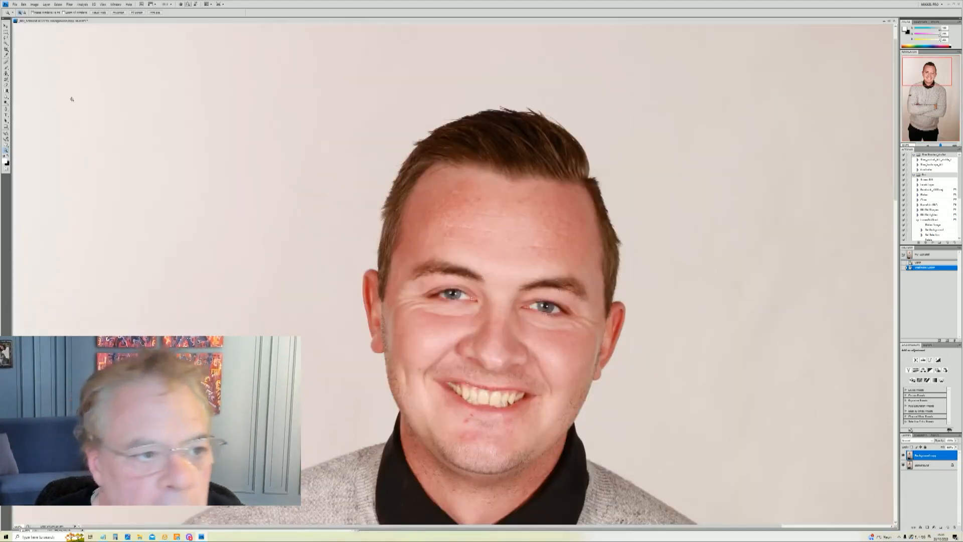
# - Clone Stamp clean skin over the blemishes and fine lines on the forehead and temple with a resized soft brush
pyautogui.click(6, 74)
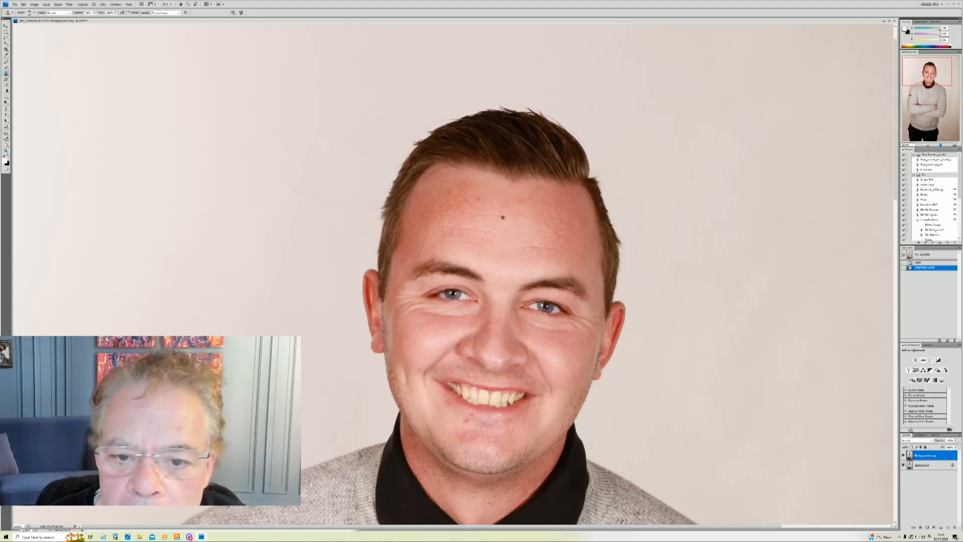
pyautogui.rightClick(502, 216)
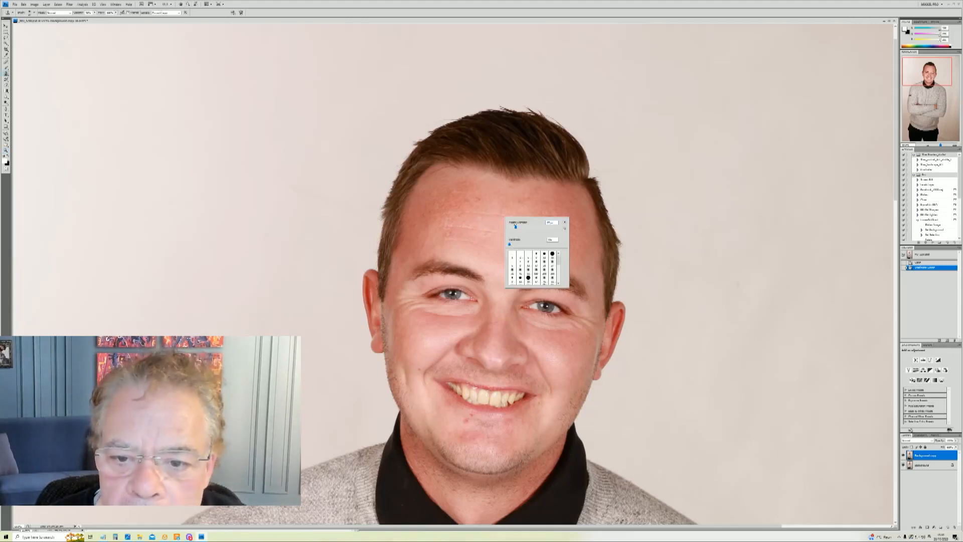
pyautogui.click(457, 229)
pyautogui.click(445, 232)
pyautogui.click(441, 232)
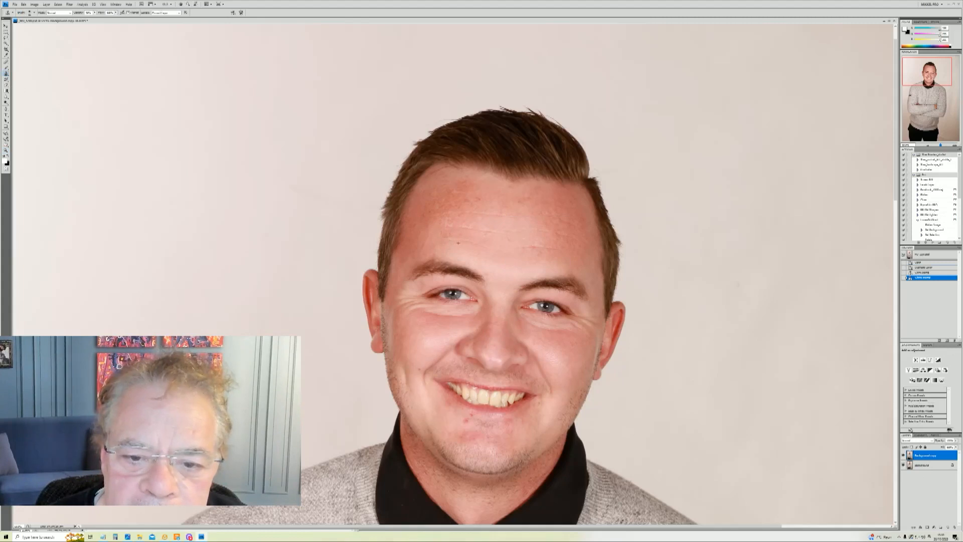
pyautogui.click(385, 262)
# - Resize the Clone Stamp brush and retouch the skin beside the nose bridge and under the eye
pyautogui.rightClick(552, 346)
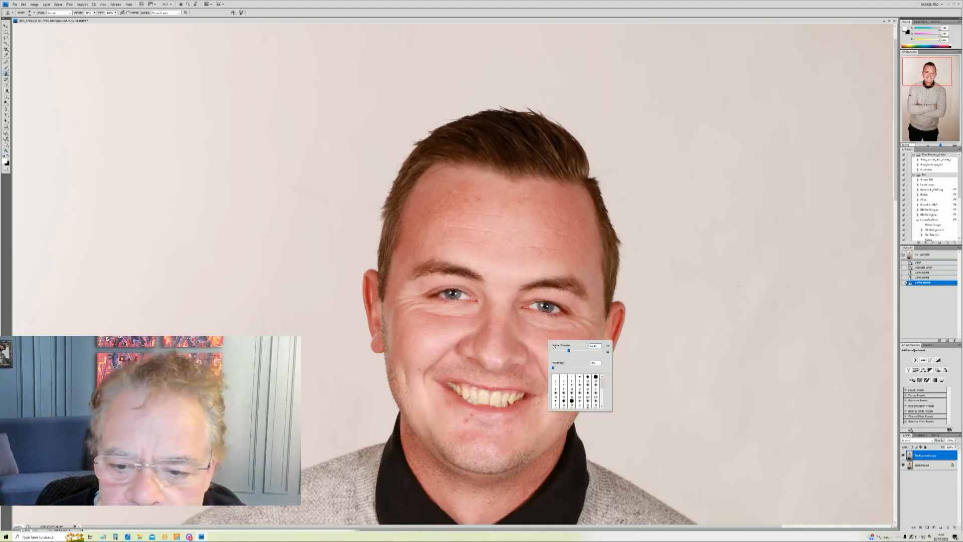
pyautogui.click(465, 322)
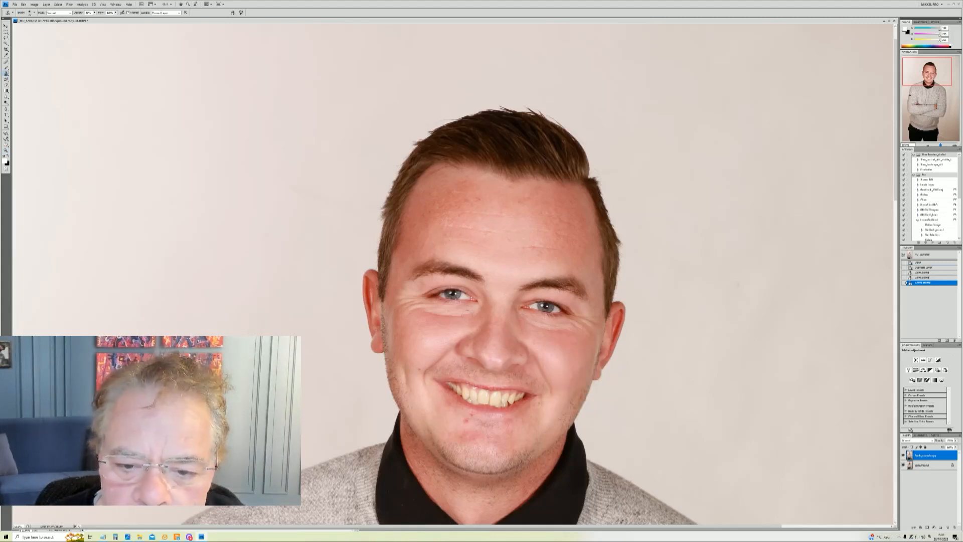
pyautogui.click(430, 324)
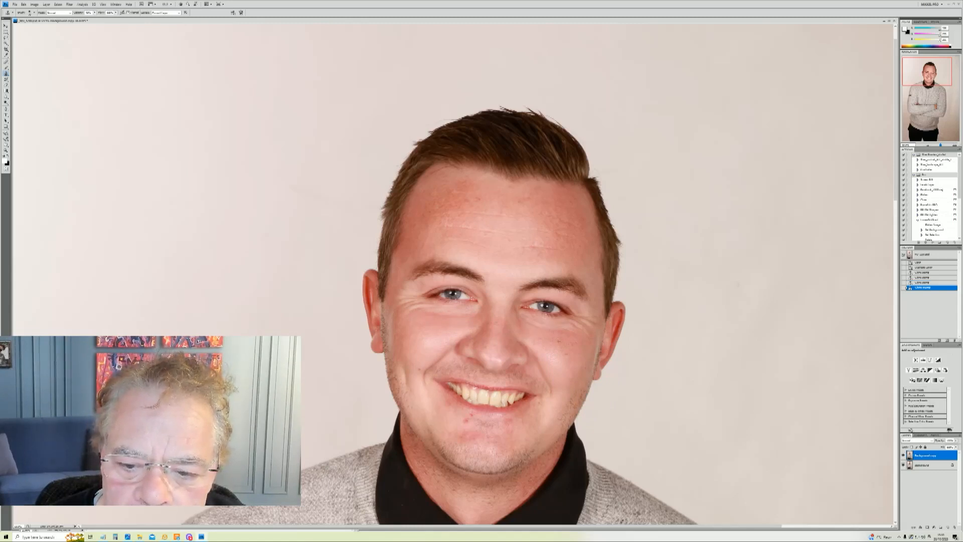
# - Clone out the small spots and uneven skin on both cheeks, adjusting the brush size to suit each area
pyautogui.click(566, 349)
pyautogui.rightClick(580, 356)
pyautogui.click(567, 342)
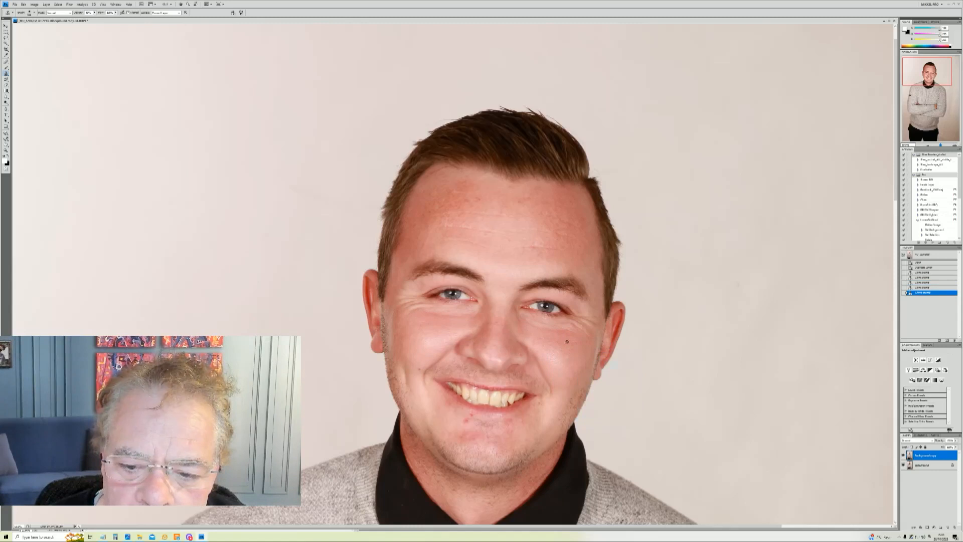
pyautogui.rightClick(557, 357)
pyautogui.moveTo(609, 367); pyautogui.dragTo(611, 367)
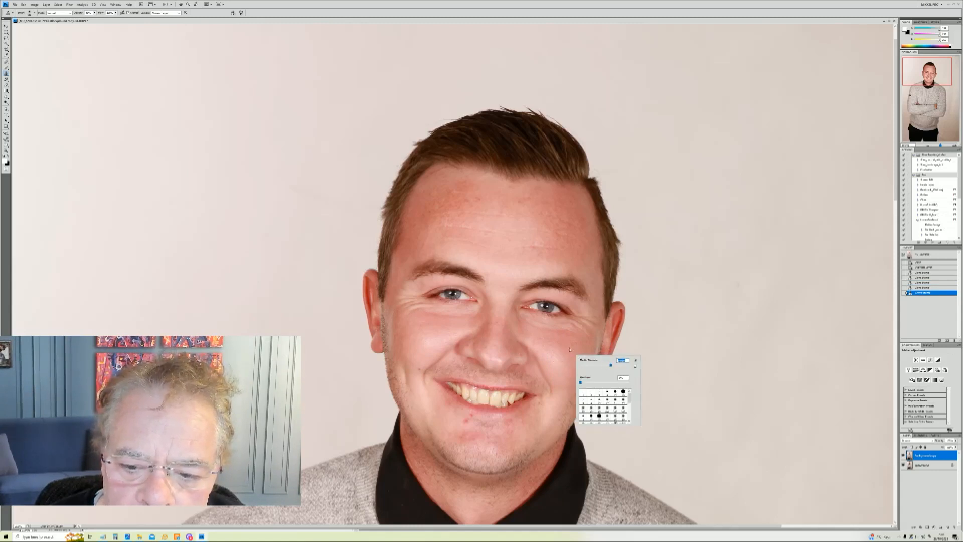
pyautogui.click(560, 357)
pyautogui.click(544, 337)
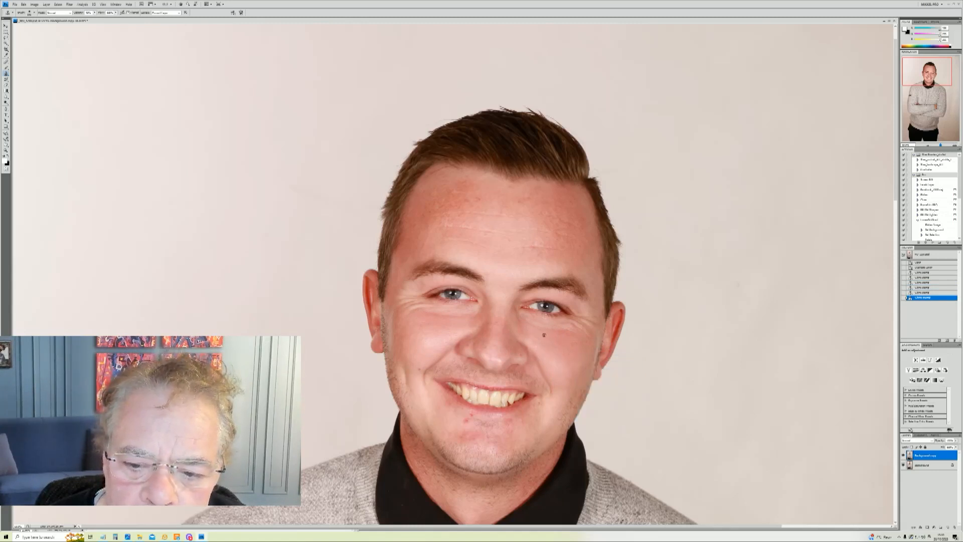
pyautogui.click(569, 354)
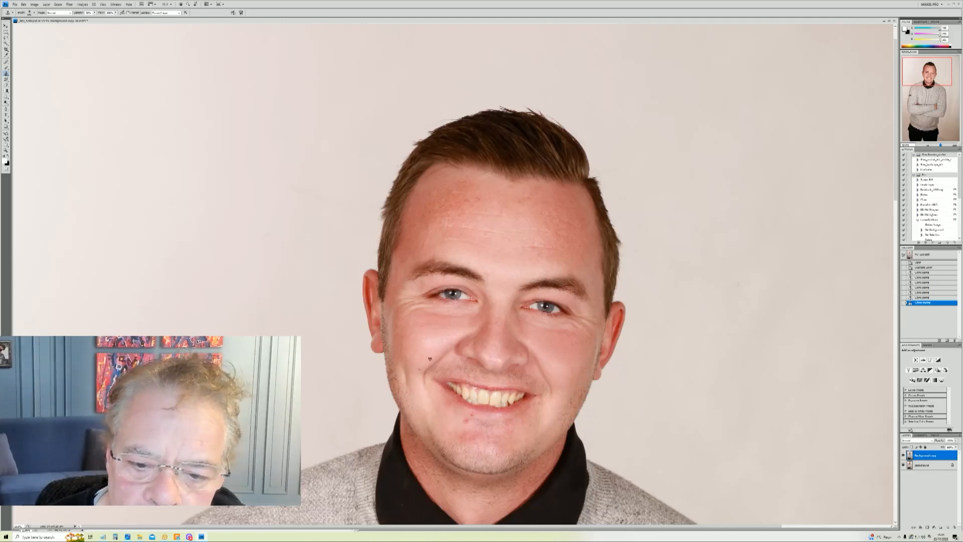
pyautogui.click(430, 335)
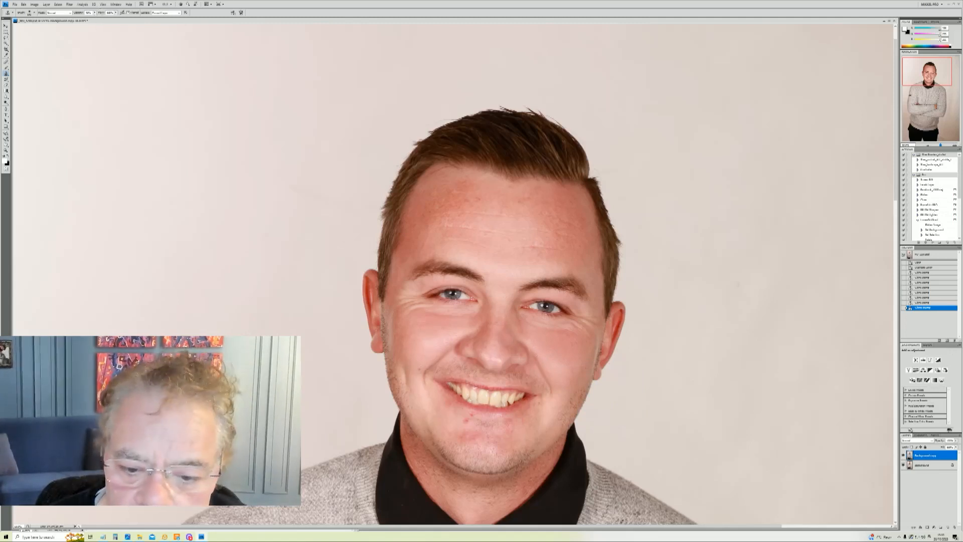
# - Clone Stamp the skin along the side of the nose and nostril in a close-up of the lower face
pyautogui.click(6, 150)
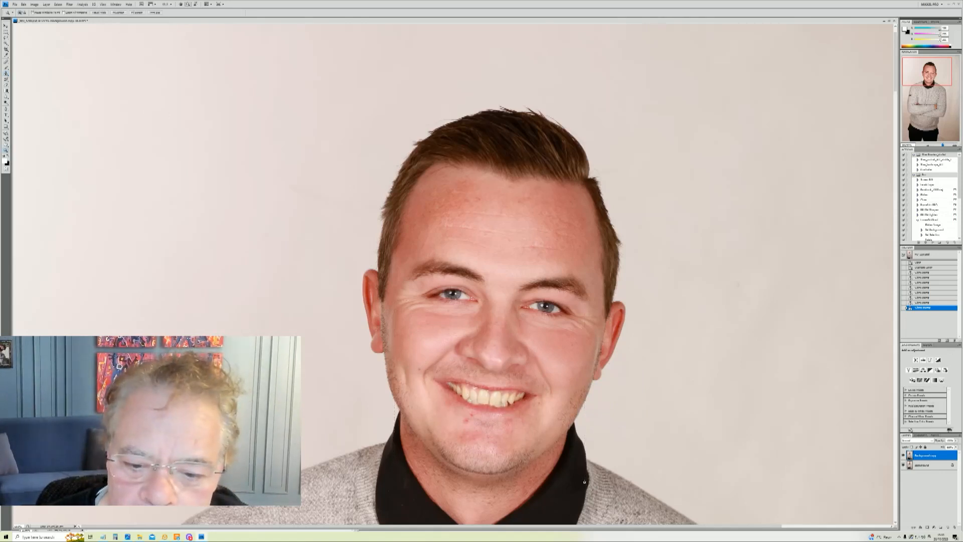
pyautogui.click(511, 408)
pyautogui.click(6, 73)
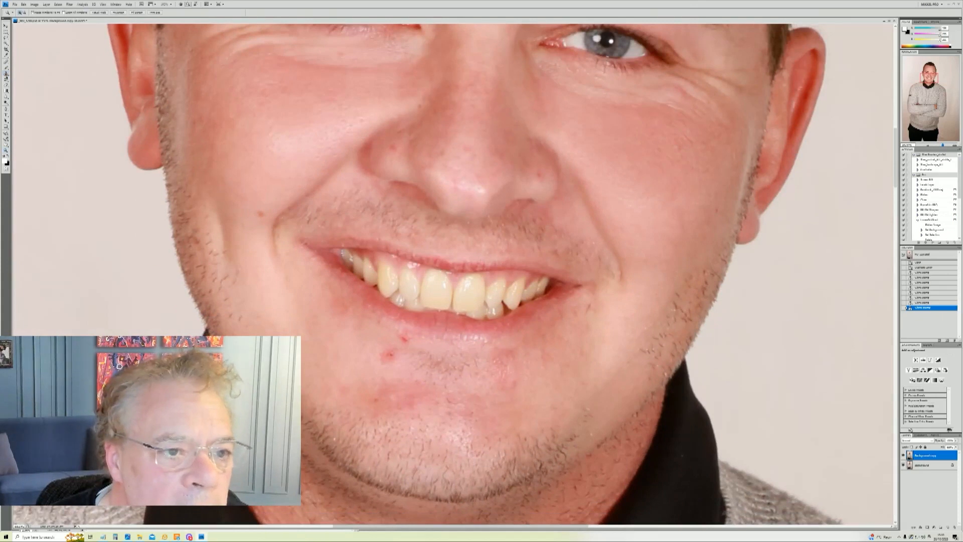
pyautogui.rightClick(517, 172)
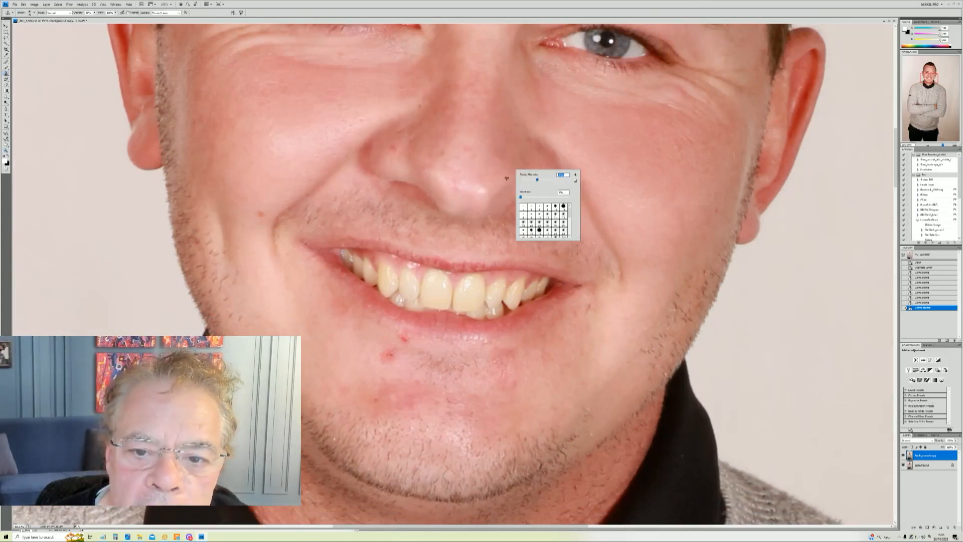
pyautogui.press('Escape')
pyautogui.rightClick(564, 161)
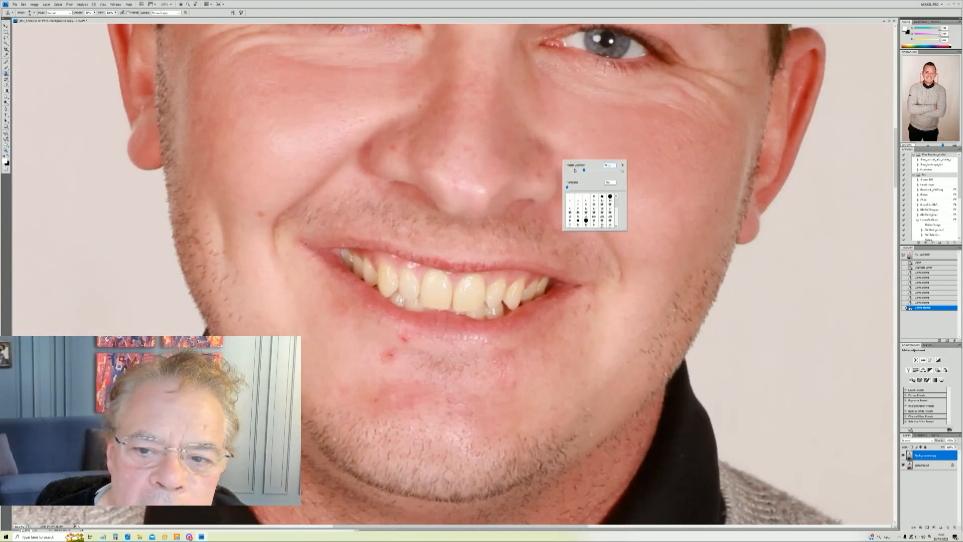
pyautogui.press('Escape')
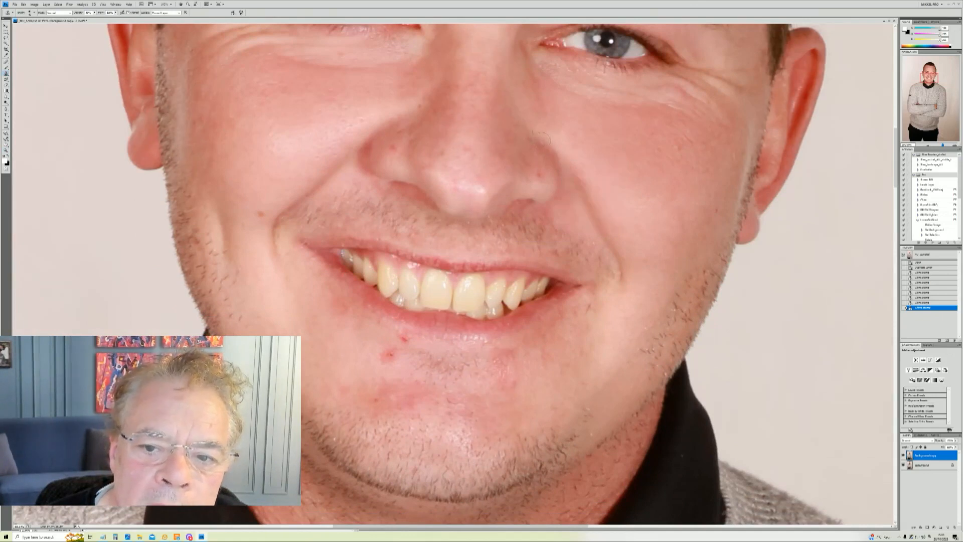
pyautogui.click(544, 140)
pyautogui.click(550, 147)
pyautogui.click(555, 154)
pyautogui.click(559, 165)
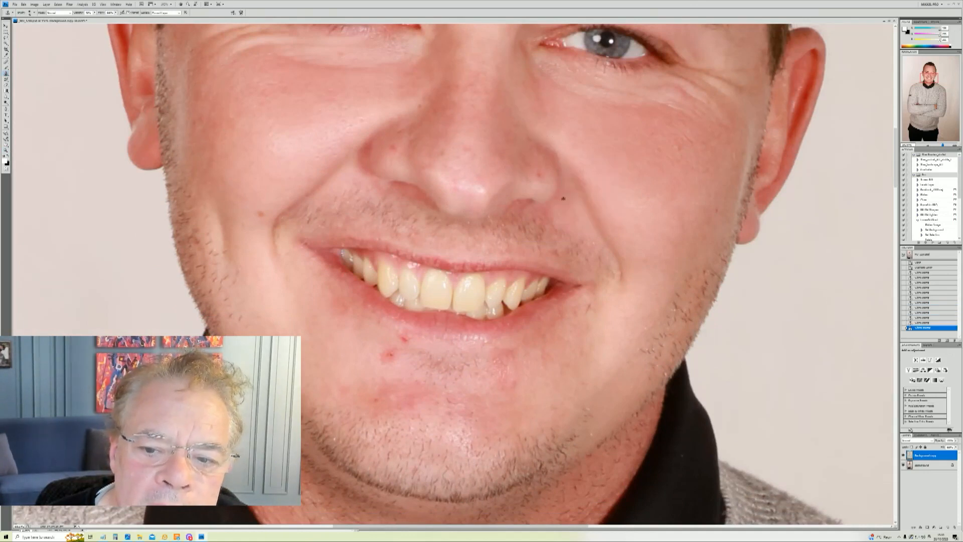
# - Clone out the small spots and shine on the nose tip, both nostrils and the side of the nose
pyautogui.click(479, 187)
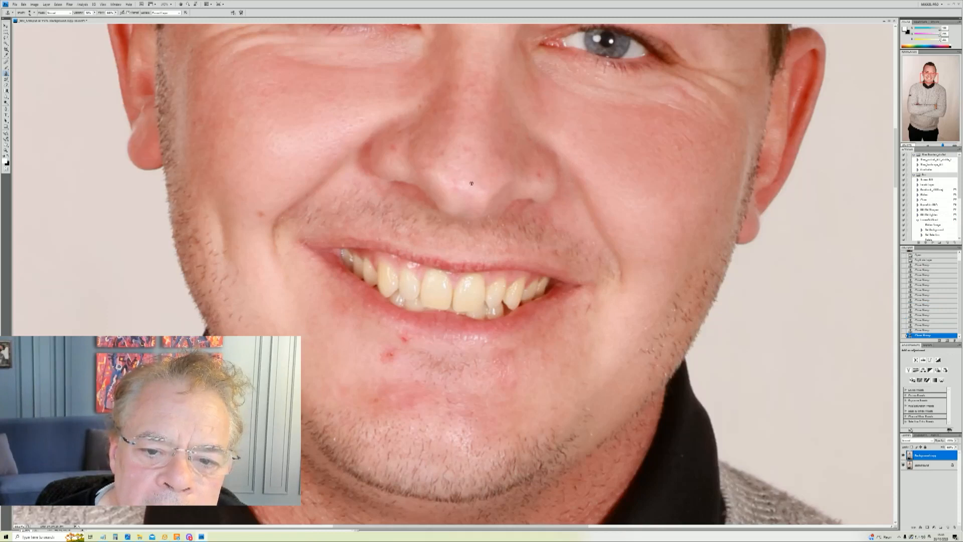
pyautogui.click(541, 153)
pyautogui.click(542, 174)
pyautogui.keyDown('alt'); pyautogui.click(452, 141); pyautogui.keyUp('alt')
pyautogui.click(446, 152)
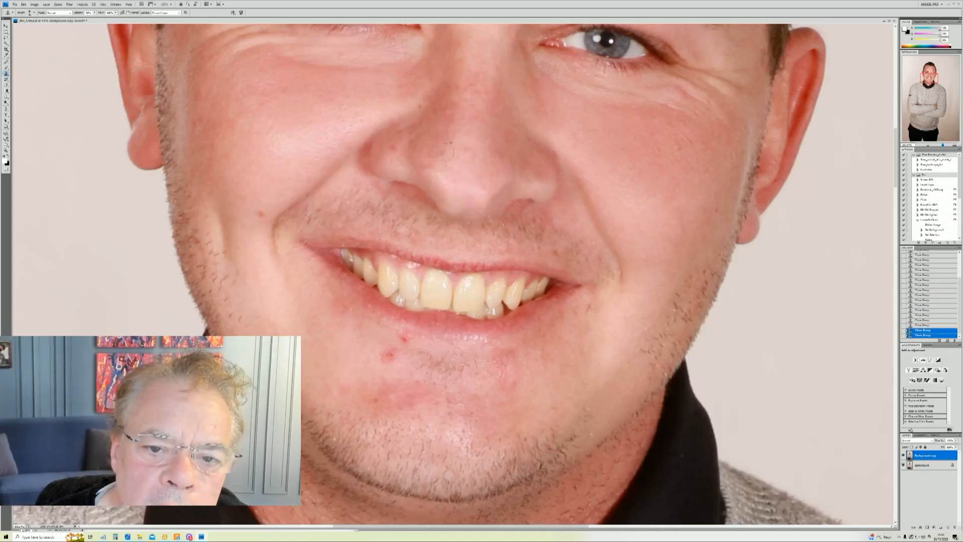
pyautogui.click(394, 147)
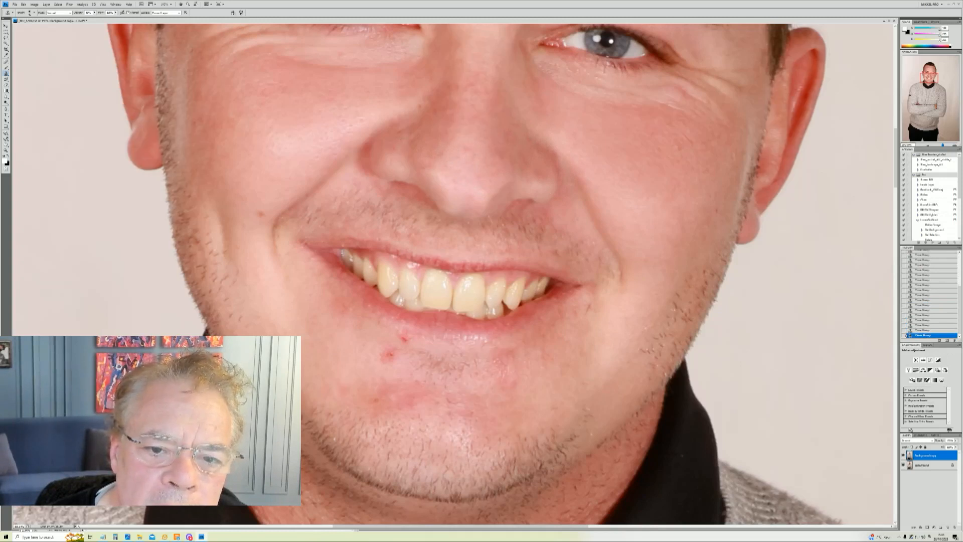
pyautogui.click(403, 127)
# - Enlarge the Clone Stamp brush and smooth the shiny cheek area using skin sampled beside it
pyautogui.rightClick(412, 107)
pyautogui.moveTo(426, 119); pyautogui.dragTo(435, 119)
pyautogui.keyDown('alt'); pyautogui.click(272, 134); pyautogui.keyUp('alt')
pyautogui.click(298, 133)
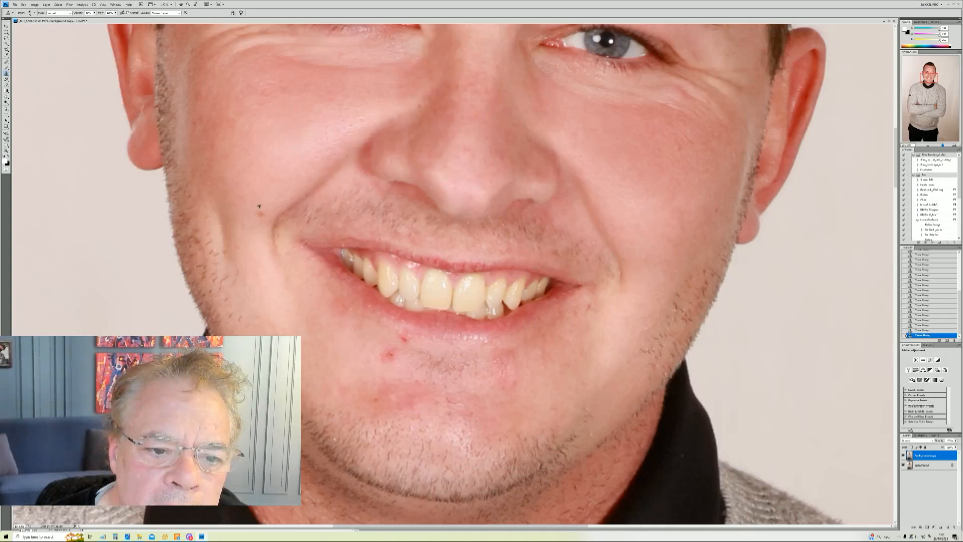
# - Clone out the two red spots below the lower lip, adjusting the brush size between them
pyautogui.click(389, 355)
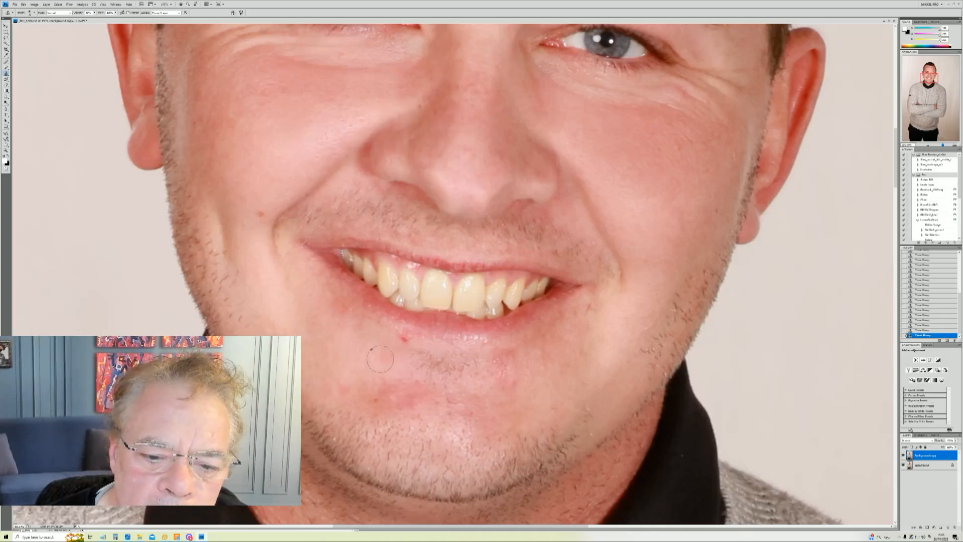
pyautogui.rightClick(481, 352)
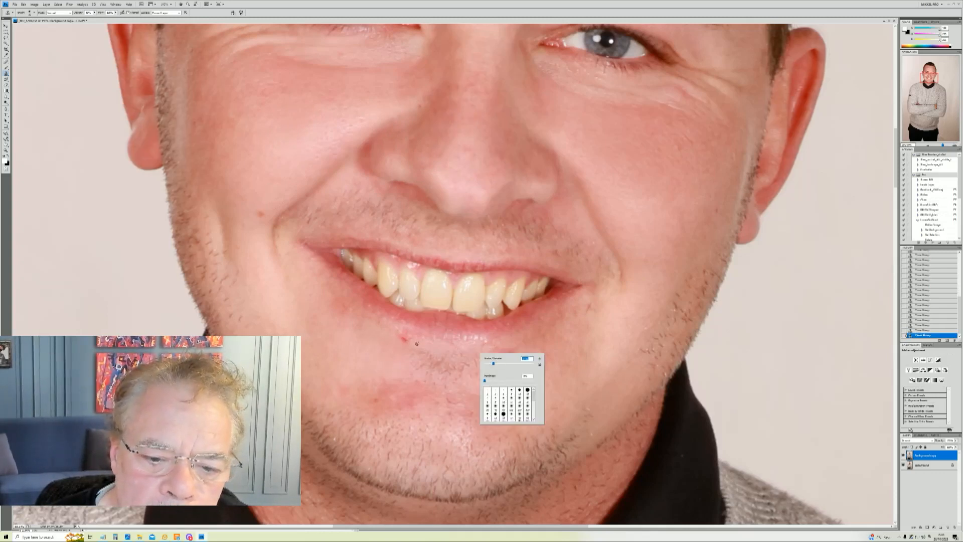
pyautogui.press('Return')
pyautogui.click(403, 340)
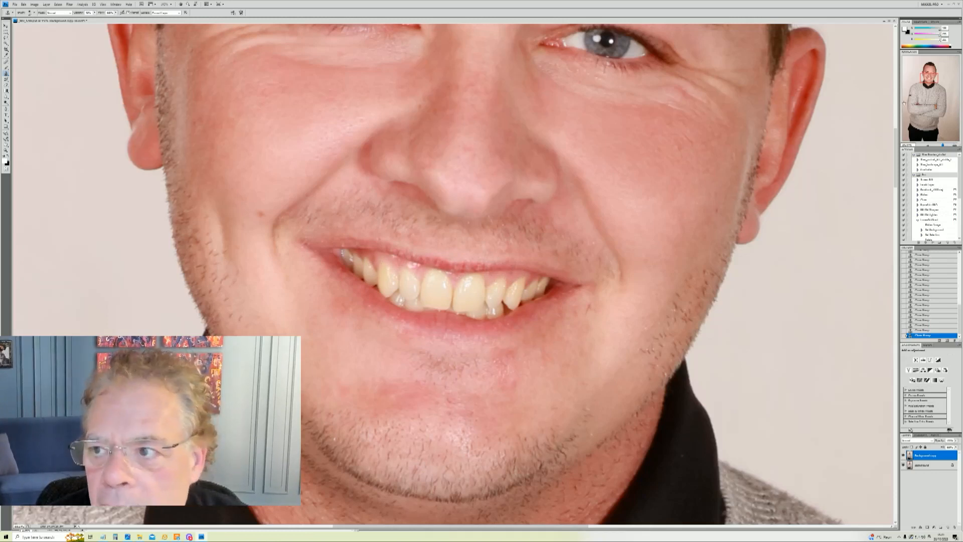
# - Resize the Clone Stamp brush and smooth the skin of the lower forehead between and above the eyebrows
pyautogui.moveTo(930, 79); pyautogui.dragTo(928, 74)
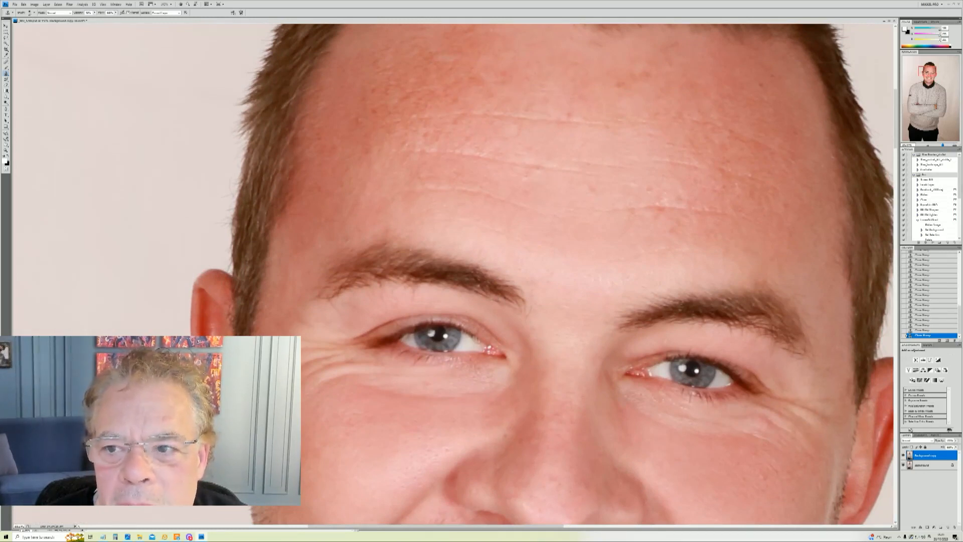
pyautogui.rightClick(683, 245)
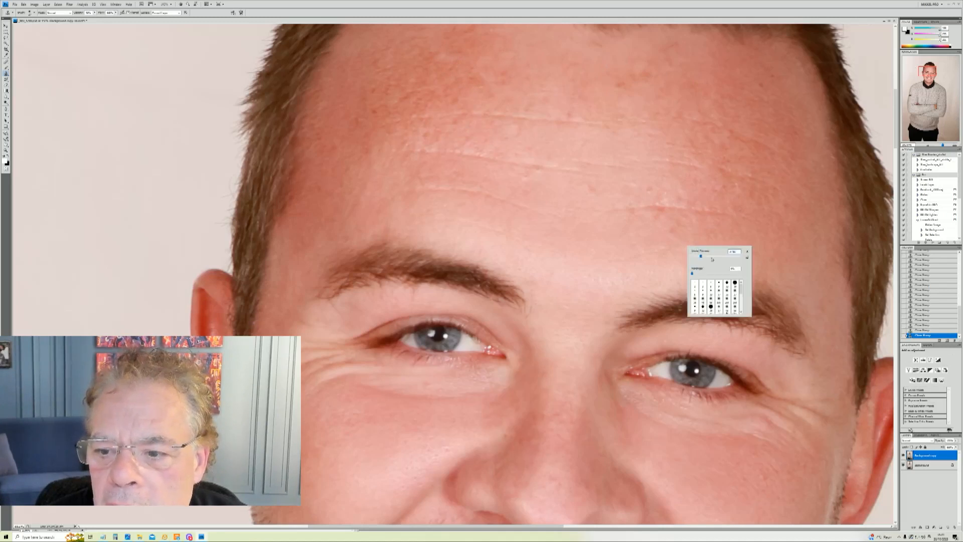
pyautogui.click(619, 252)
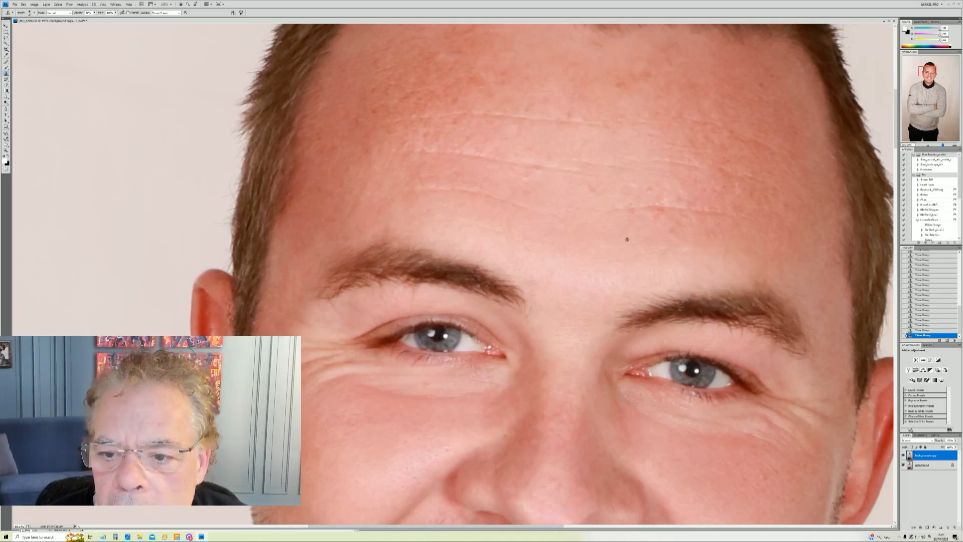
pyautogui.rightClick(620, 271)
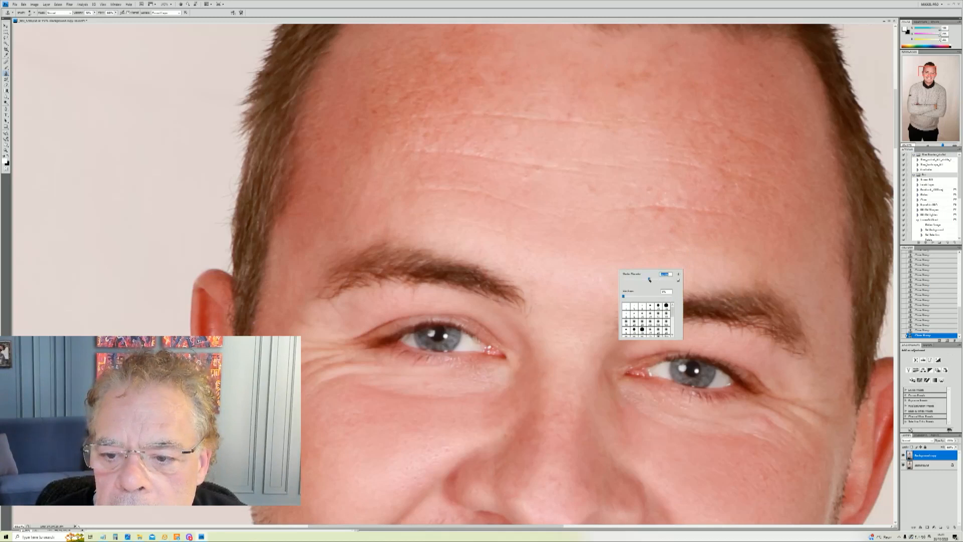
pyautogui.click(628, 255)
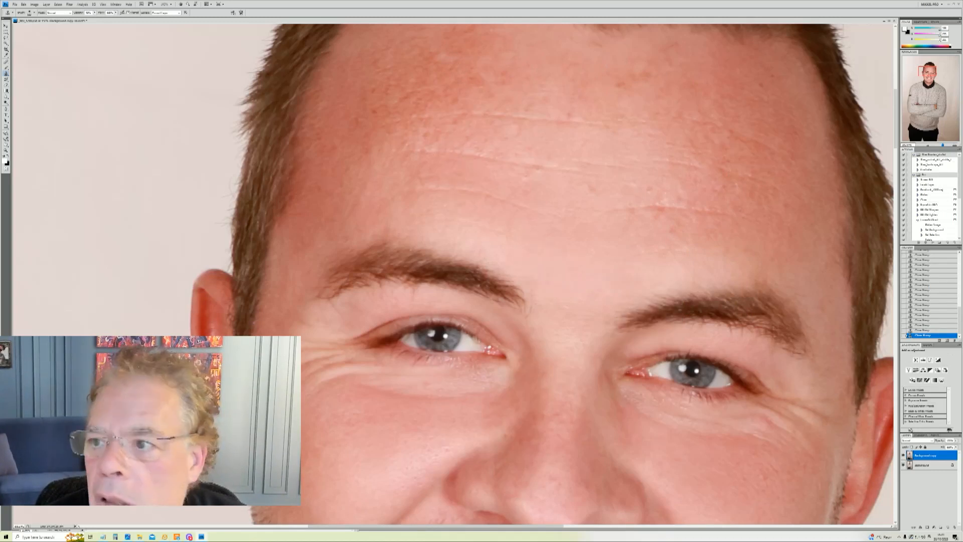
# - Clone Stamp over the shine and redness on the chin, resizing the brush for the beard area
pyautogui.scroll(-15, 452, 276)
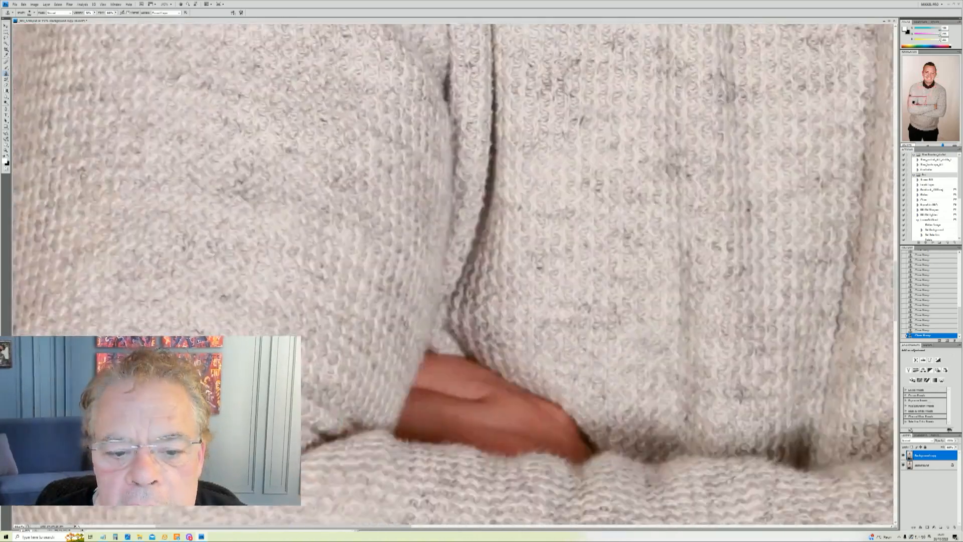
pyautogui.moveTo(914, 103); pyautogui.dragTo(934, 85)
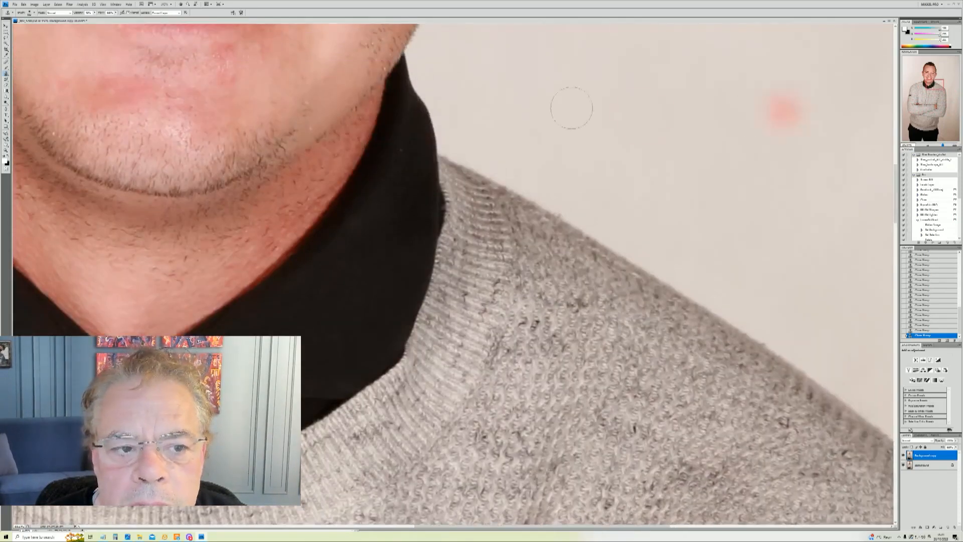
pyautogui.click(193, 131)
pyautogui.click(178, 130)
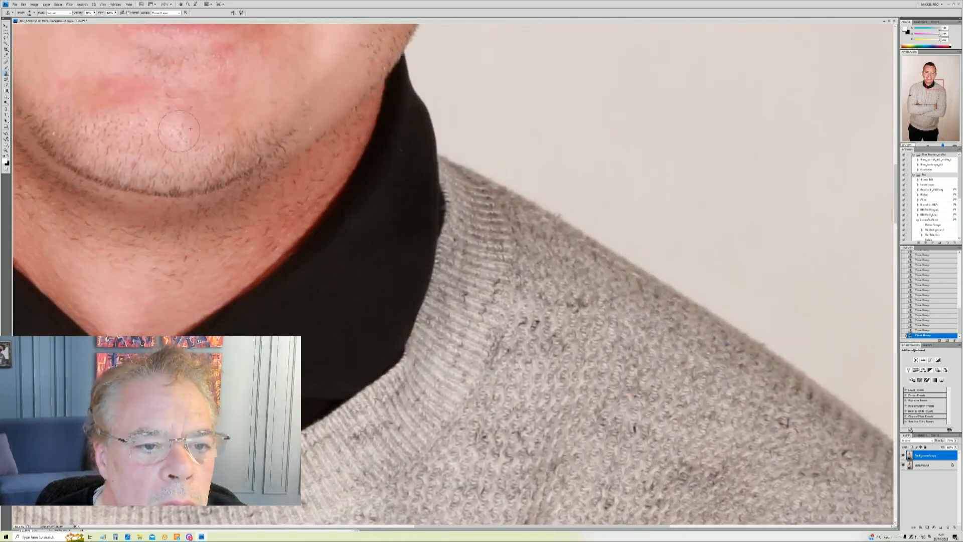
pyautogui.rightClick(121, 119)
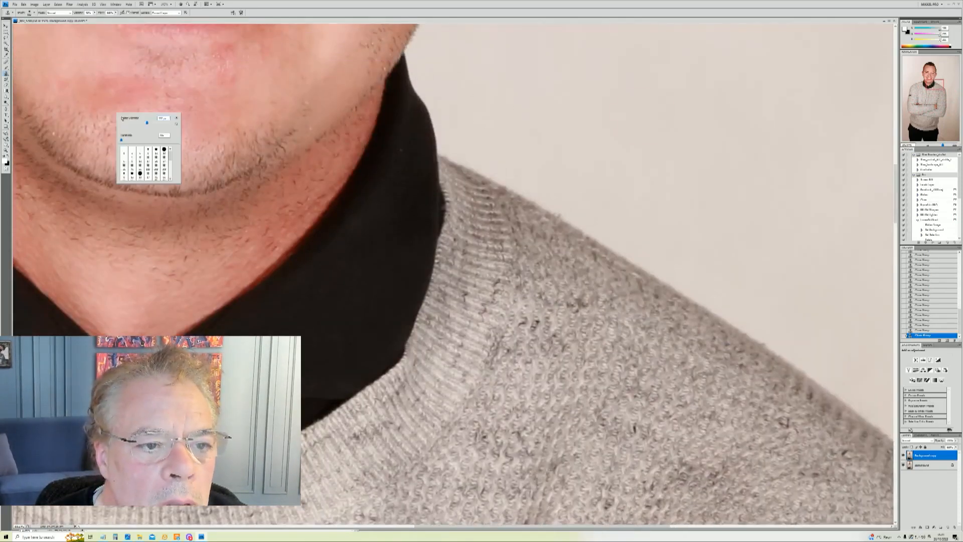
pyautogui.click(58, 124)
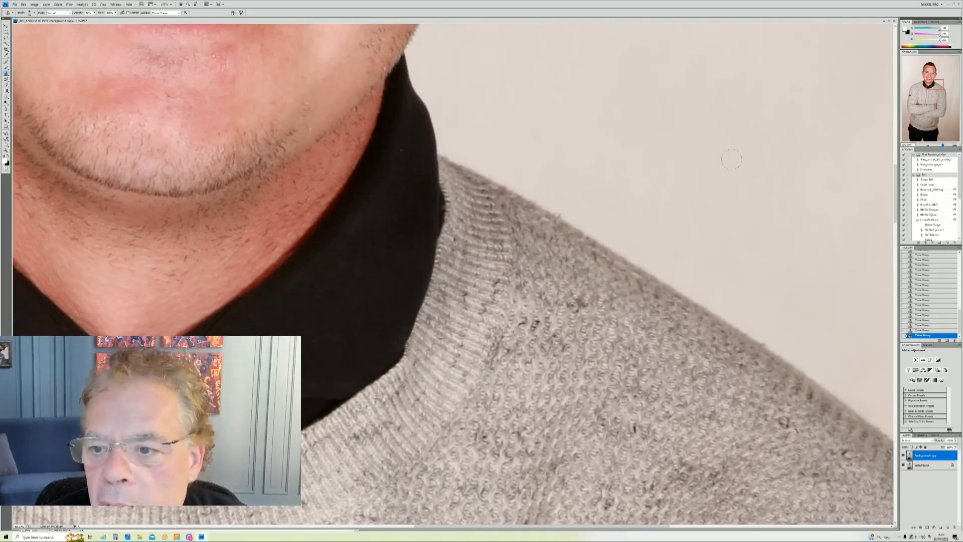
# - Fit the whole grey sweater portrait on screen to review the retouch
pyautogui.press('z')
pyautogui.rightClick(312, 153)
pyautogui.click(329, 156)
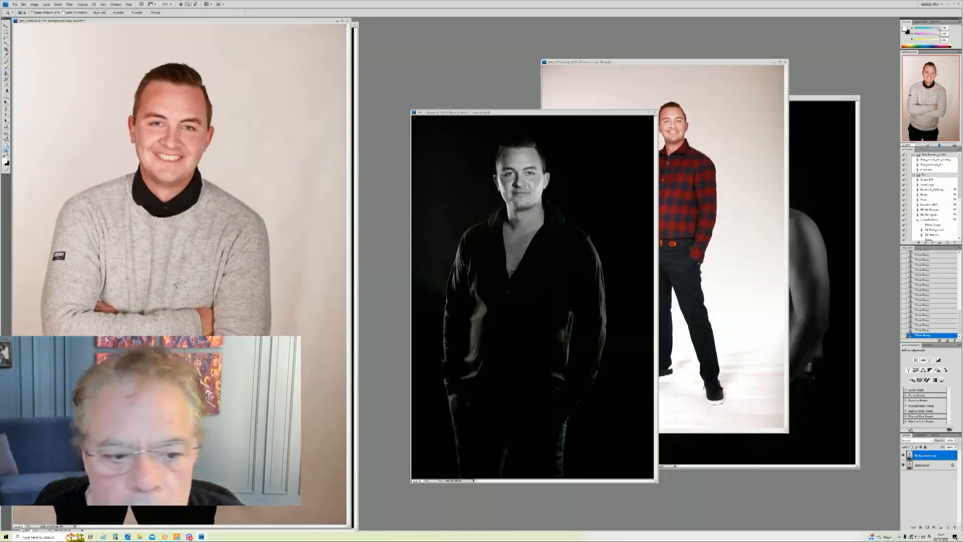
# - Move the grey sweater portrait to the middle of the workspace and fit the whole image in view
pyautogui.moveTo(23, 248); pyautogui.dragTo(357, 525)
pyautogui.rightClick(471, 322)
pyautogui.click(484, 302)
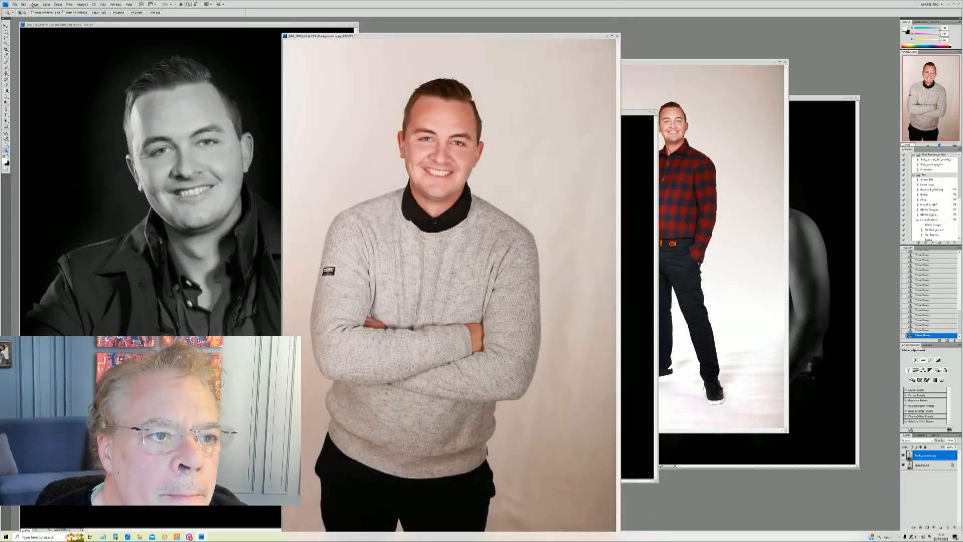
# - Add a Levels adjustment layer to the grey sweater portrait and raise its output black level to the maximum, turning everything white
pyautogui.click(34, 5)
pyautogui.moveTo(46, 4)
pyautogui.moveTo(75, 48)
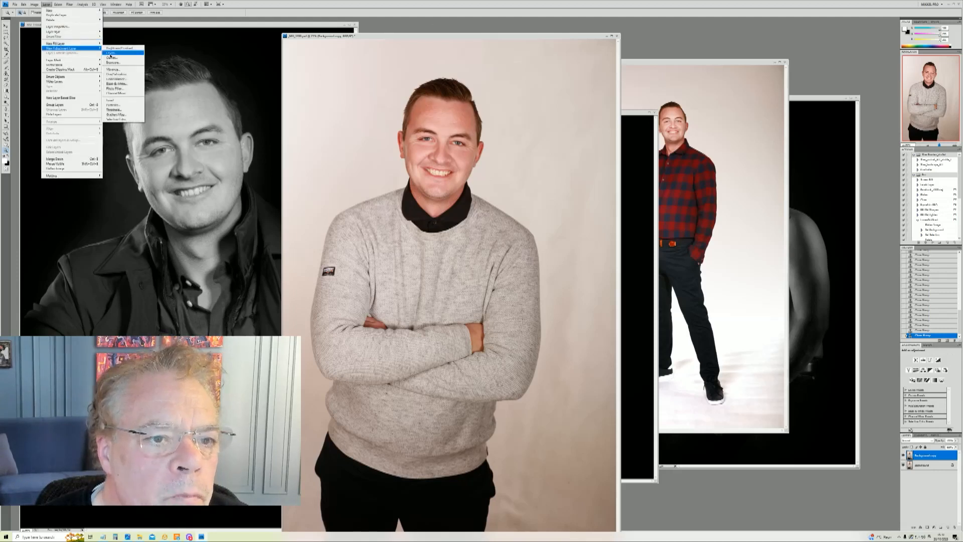
pyautogui.click(110, 53)
pyautogui.press('Return')
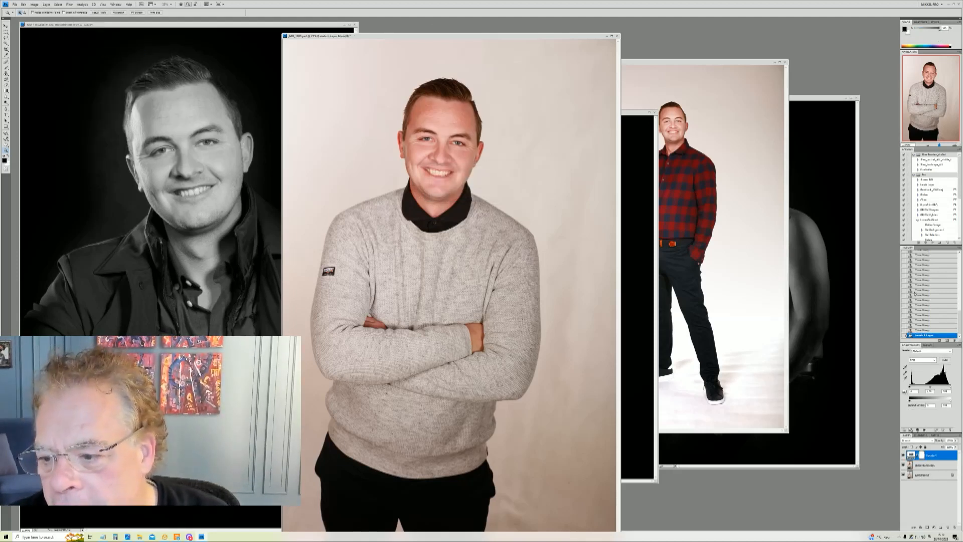
pyautogui.moveTo(909, 401); pyautogui.dragTo(952, 401)
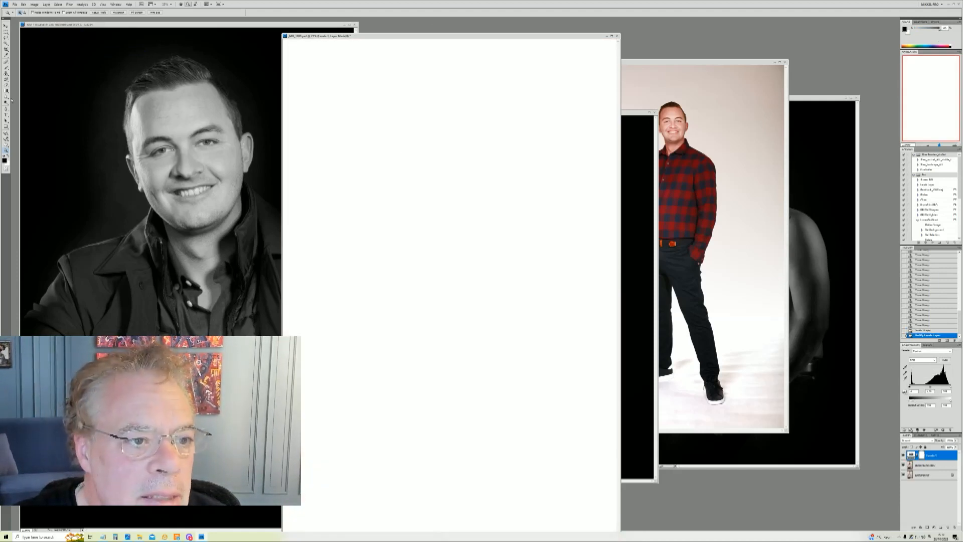
# - Mask the white Levels layer off the man's face, sweater and trousers with a large soft brush, keeping the outer background white
pyautogui.press('b')
pyautogui.rightClick(415, 139)
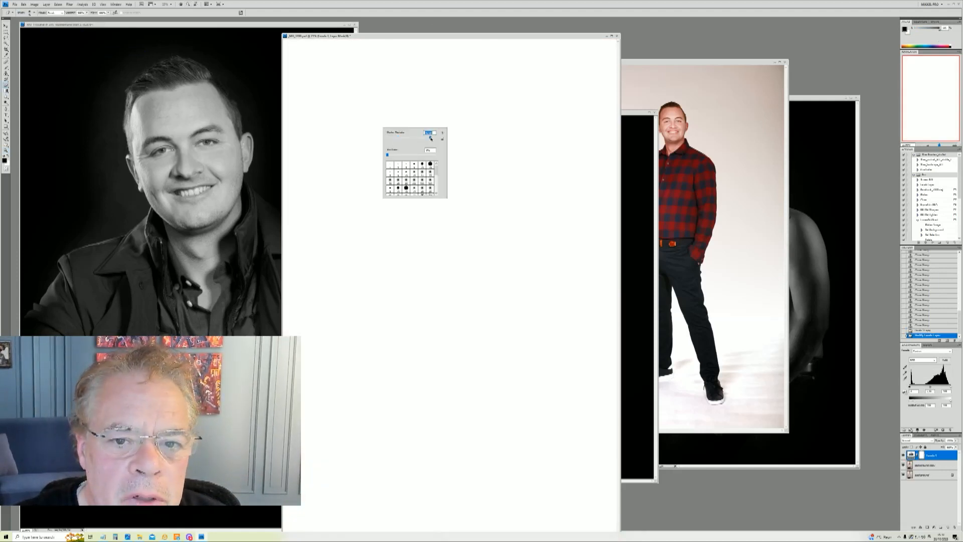
pyautogui.click(434, 138)
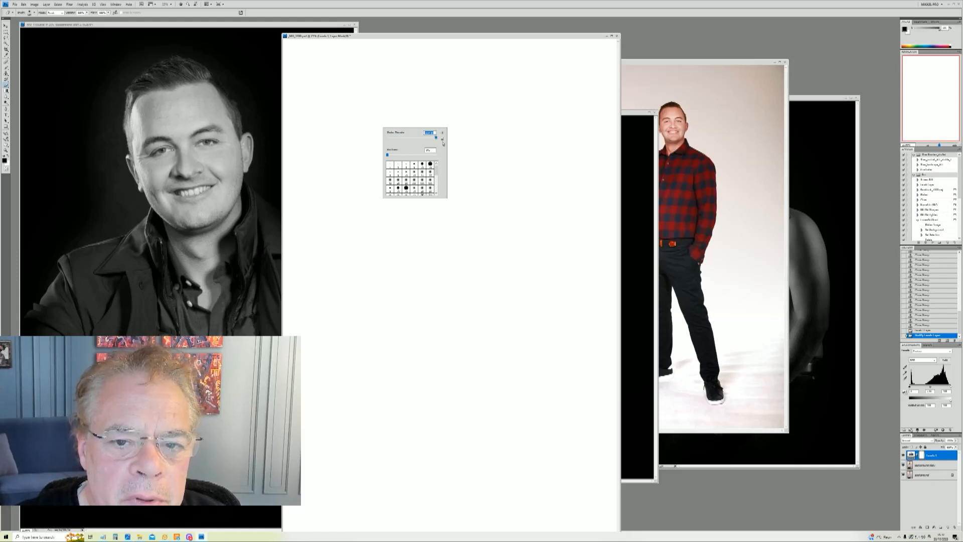
pyautogui.moveTo(466, 121); pyautogui.dragTo(459, 165)
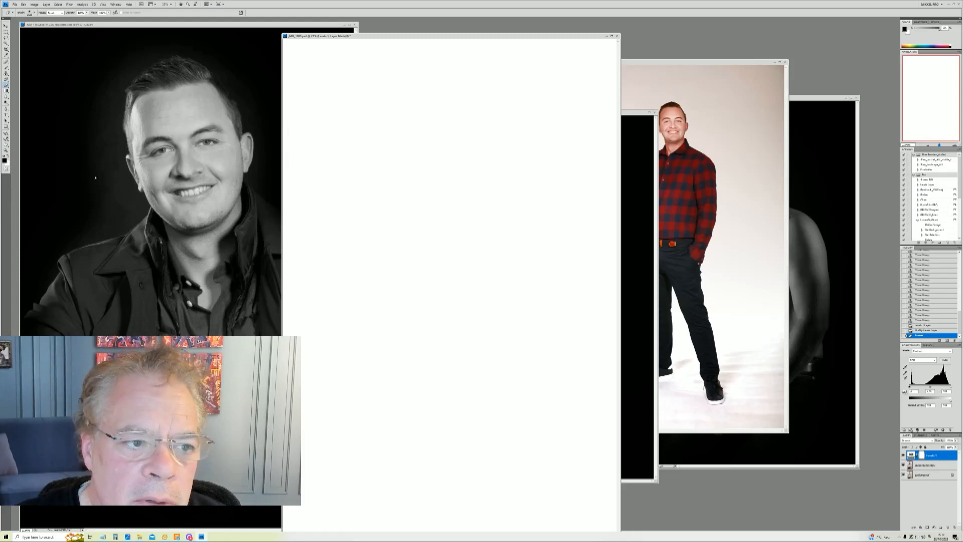
pyautogui.moveTo(429, 170)
pyautogui.mouseDown()
pyautogui.moveTo(436, 193)
pyautogui.moveTo(423, 219)
pyautogui.moveTo(444, 203)
pyautogui.mouseUp()
pyautogui.click(7, 156)
pyautogui.moveTo(409, 172)
pyautogui.mouseDown()
pyautogui.moveTo(450, 129)
pyautogui.moveTo(415, 99)
pyautogui.moveTo(444, 278)
pyautogui.moveTo(496, 281)
pyautogui.moveTo(452, 364)
pyautogui.moveTo(399, 396)
pyautogui.moveTo(389, 373)
pyautogui.moveTo(351, 402)
pyautogui.moveTo(398, 419)
pyautogui.moveTo(376, 534)
pyautogui.moveTo(481, 502)
pyautogui.moveTo(467, 477)
pyautogui.moveTo(441, 472)
pyautogui.moveTo(340, 517)
pyautogui.moveTo(522, 486)
pyautogui.mouseUp()
pyautogui.moveTo(377, 340)
pyautogui.mouseDown()
pyautogui.moveTo(389, 250)
pyautogui.moveTo(396, 297)
pyautogui.moveTo(402, 262)
pyautogui.moveTo(439, 275)
pyautogui.mouseUp()
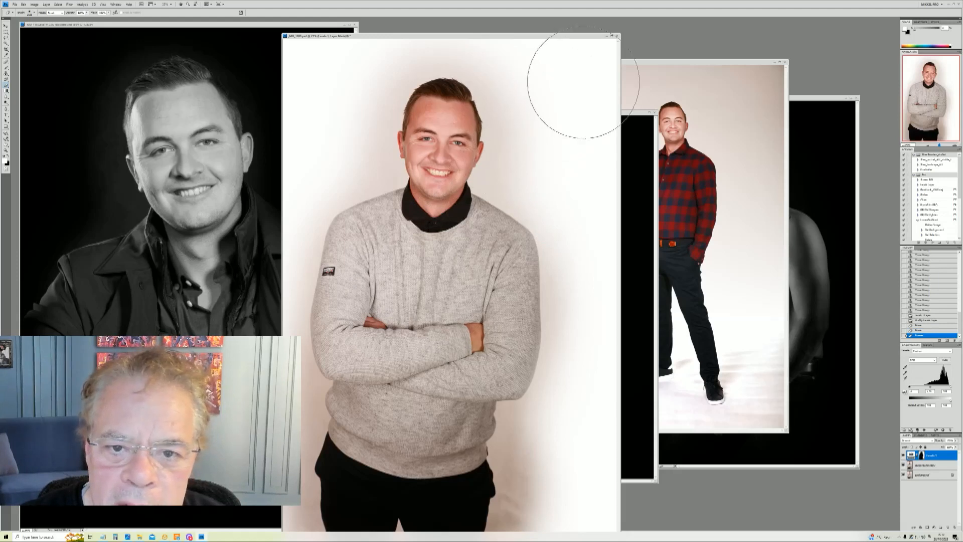
# - Add a second Levels adjustment layer and set its white point from the grey background beside the lower trousers
pyautogui.click(46, 4)
pyautogui.moveTo(75, 46)
pyautogui.click(123, 52)
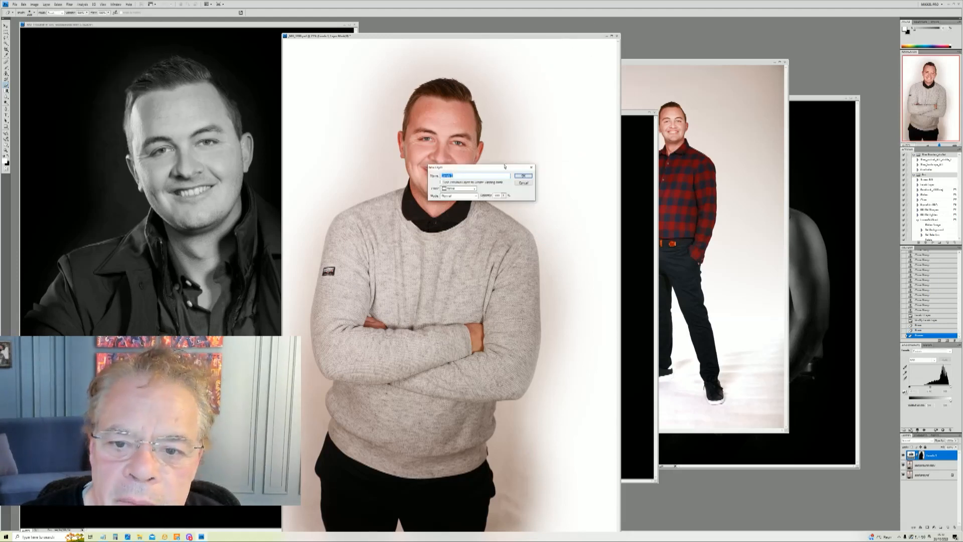
pyautogui.click(523, 176)
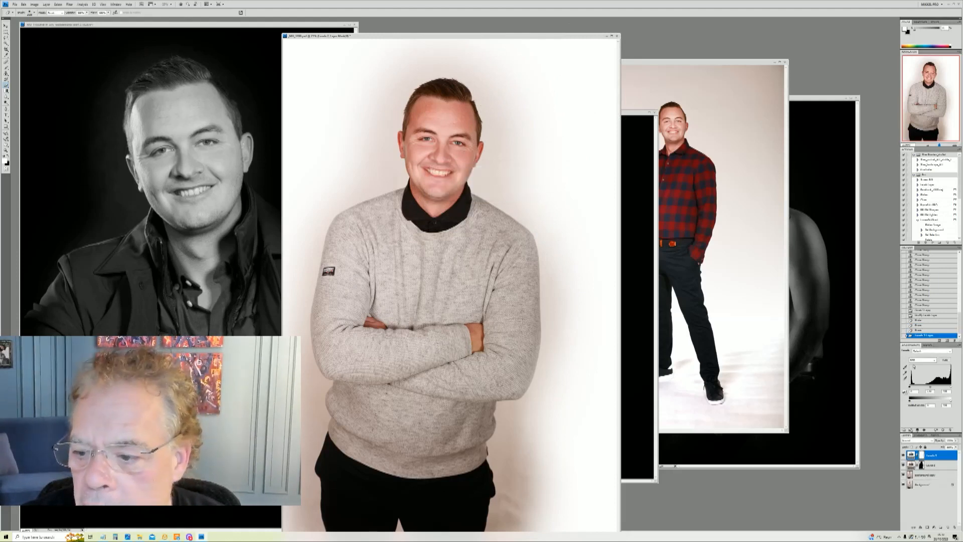
pyautogui.click(905, 379)
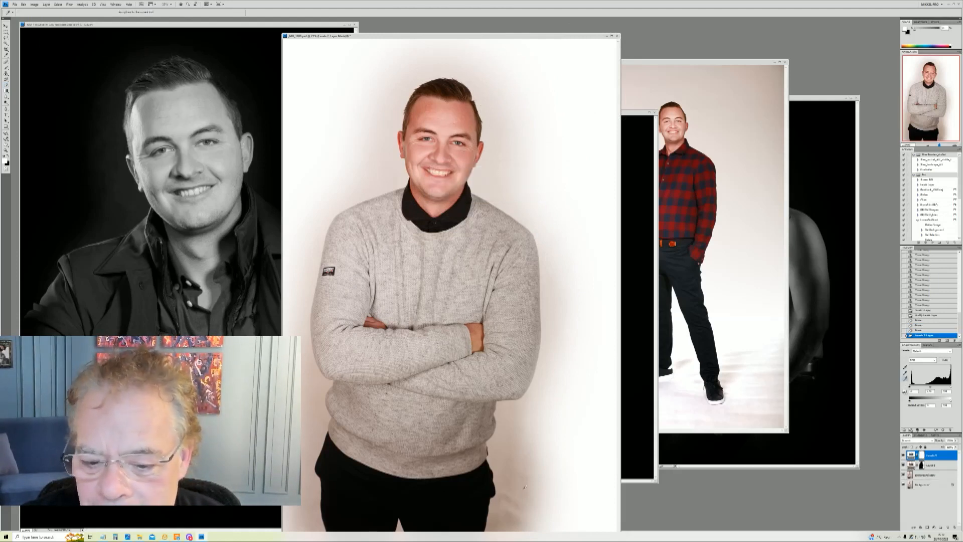
pyautogui.click(525, 486)
pyautogui.click(513, 504)
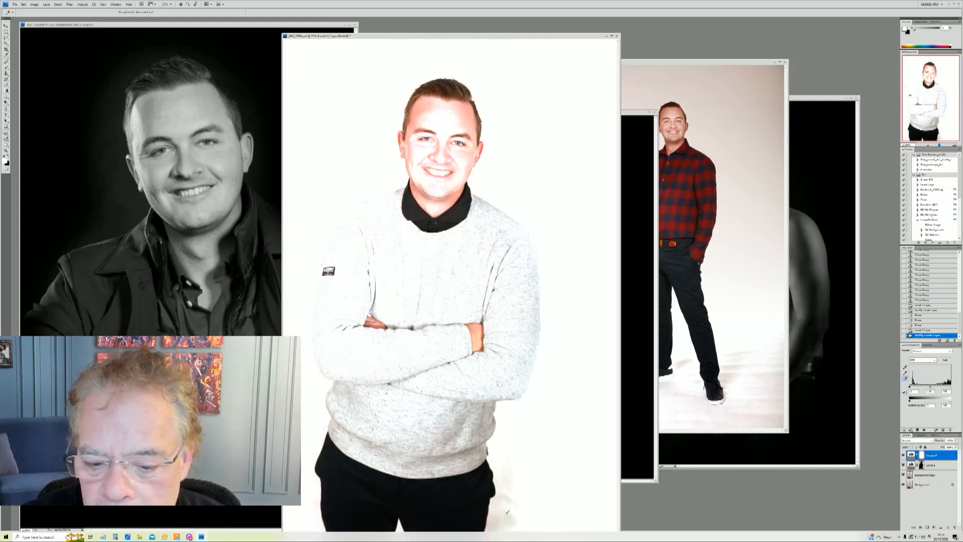
pyautogui.click(502, 519)
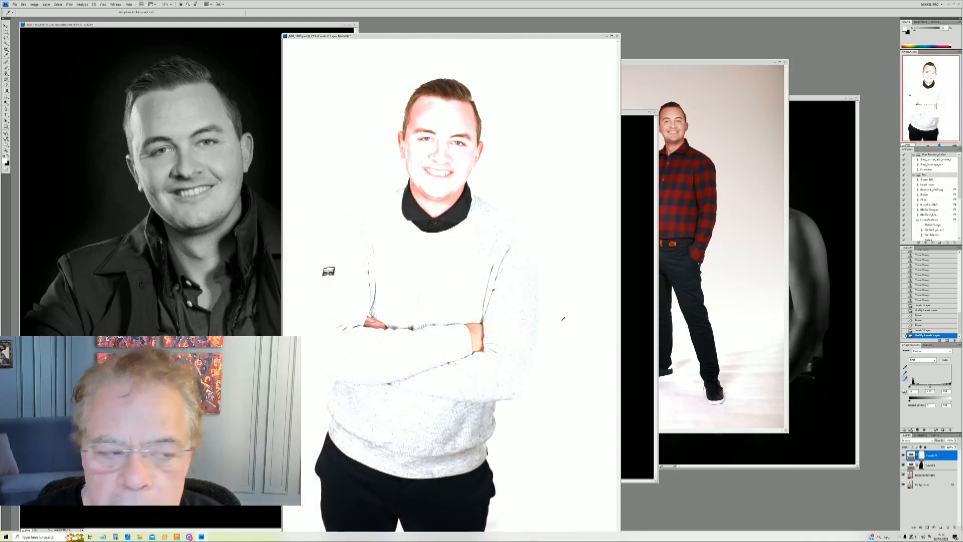
# - Apply a gradient to the second Levels layer's mask so it only whitens the bottom of the portrait
pyautogui.click(7, 92)
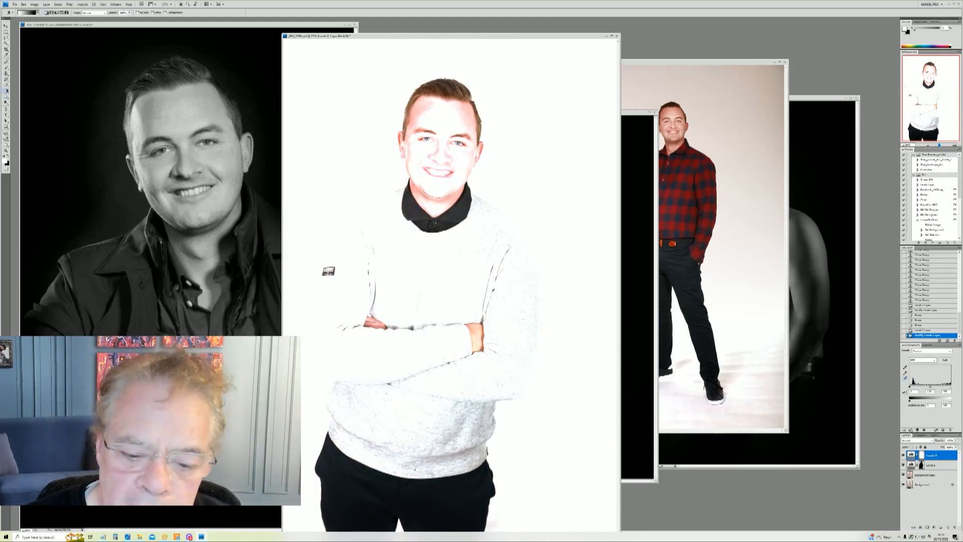
pyautogui.moveTo(391, 505); pyautogui.dragTo(405, 434)
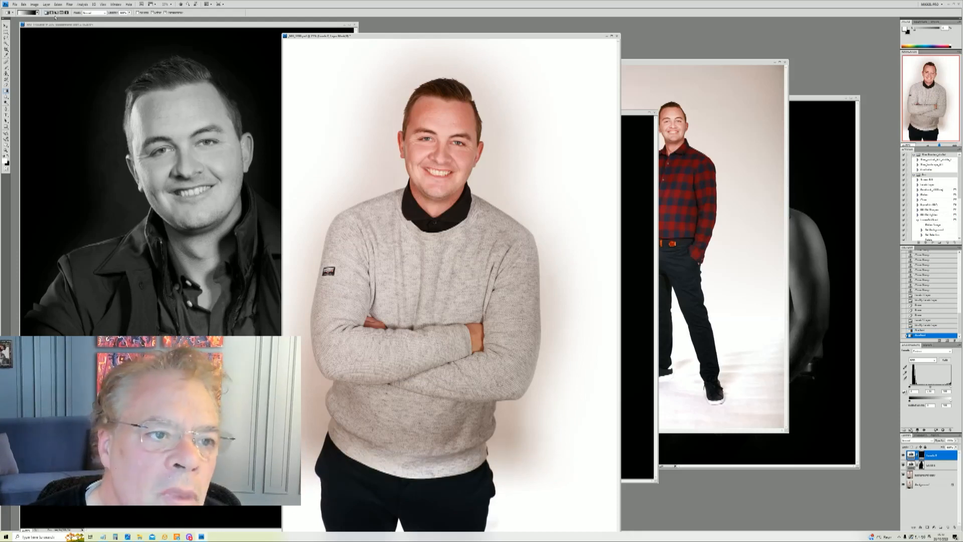
# - Add a third Levels adjustment layer and set its white point from the background just below the man's folded elbow
pyautogui.click(46, 4)
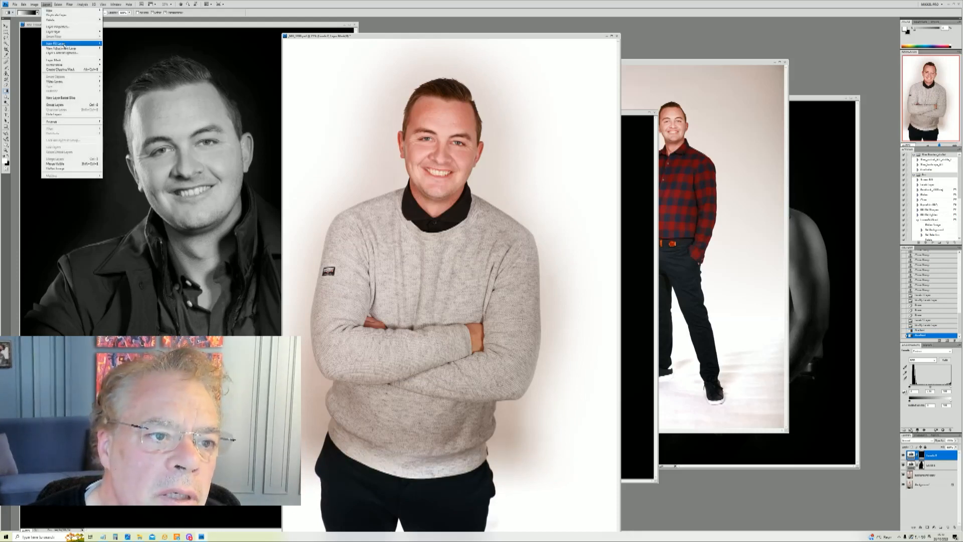
pyautogui.moveTo(61, 48)
pyautogui.click(123, 52)
pyautogui.press('Return')
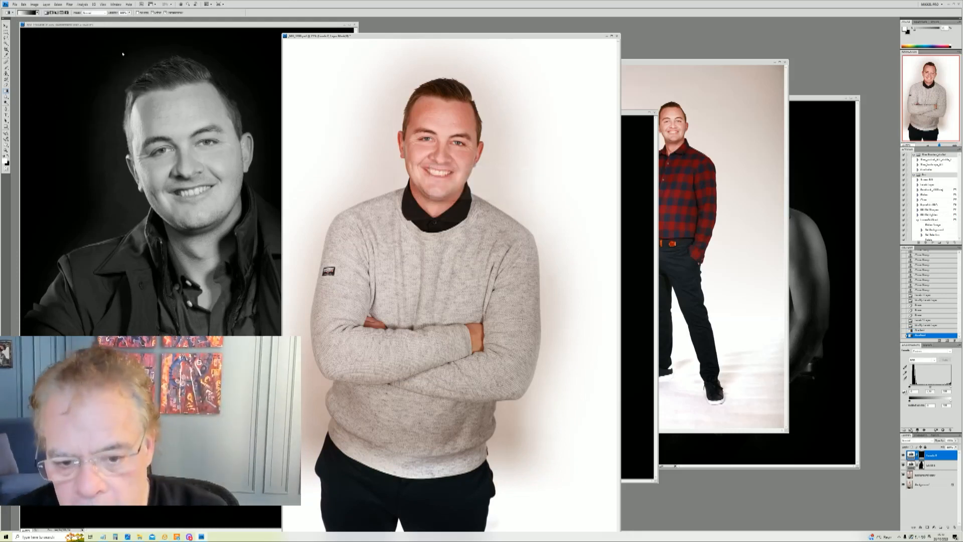
pyautogui.click(905, 381)
pyautogui.click(516, 443)
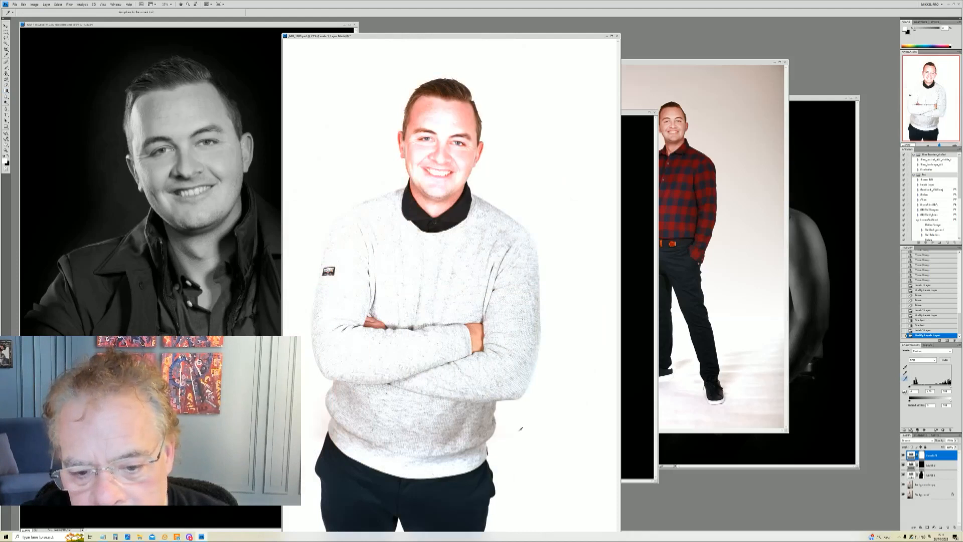
pyautogui.click(534, 455)
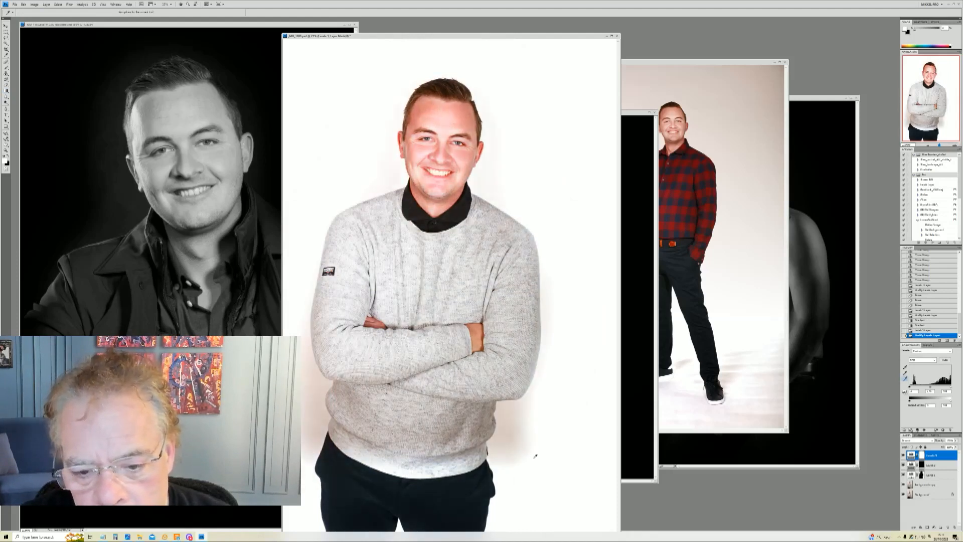
pyautogui.click(536, 462)
pyautogui.click(526, 462)
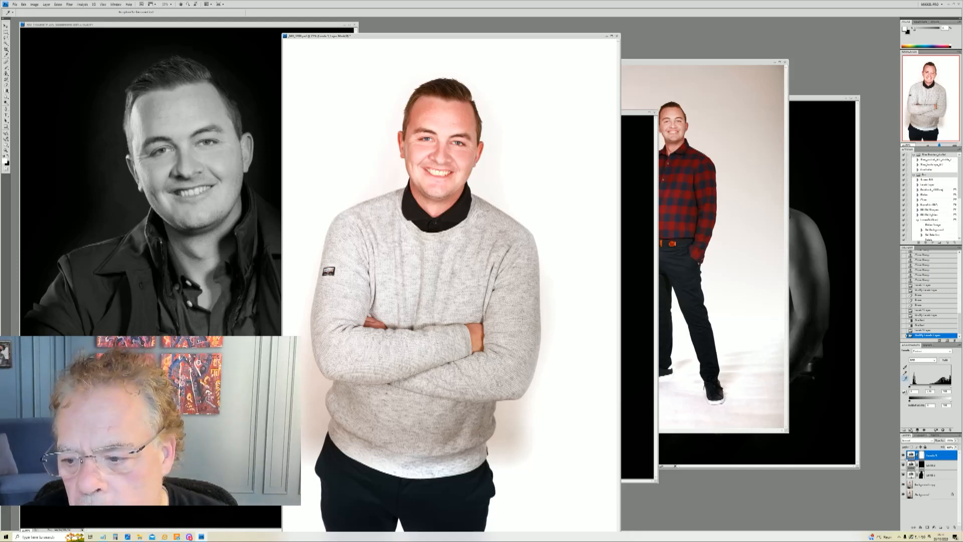
# - Toggle the third Levels layer's visibility to compare the portrait with and without it
pyautogui.click(901, 454)
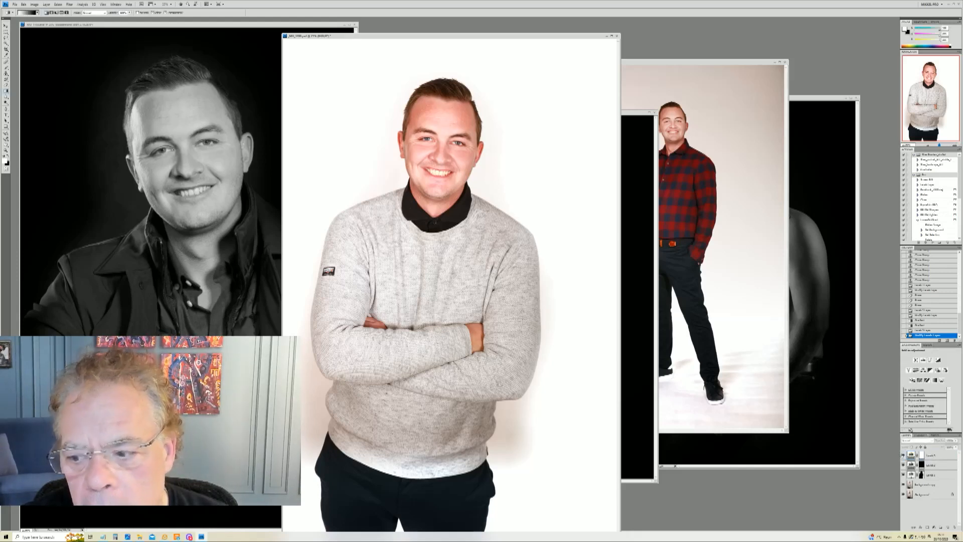
pyautogui.click(903, 455)
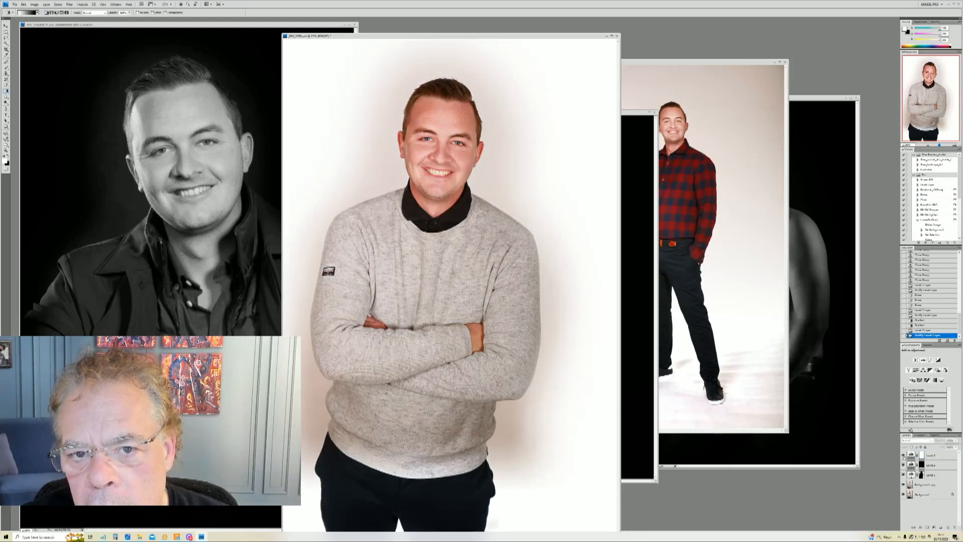
pyautogui.click(904, 454)
# - Mask the third Levels layer off the man's face with a resized soft Eraser brush
pyautogui.click(928, 458)
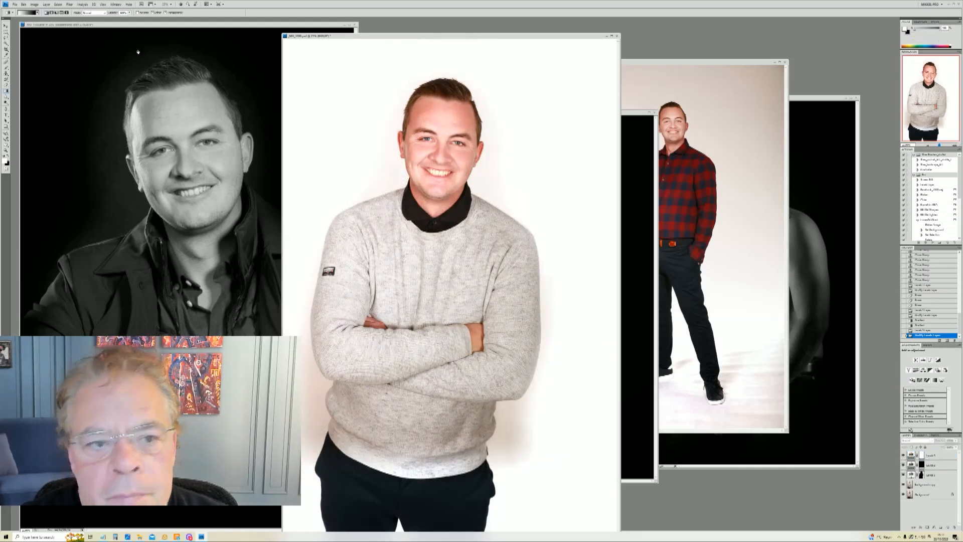
pyautogui.click(7, 87)
pyautogui.rightClick(466, 147)
pyautogui.click(509, 156)
pyautogui.moveTo(443, 121)
pyautogui.mouseDown()
pyautogui.moveTo(439, 176)
pyautogui.moveTo(433, 105)
pyautogui.moveTo(453, 128)
pyautogui.moveTo(434, 188)
pyautogui.mouseUp()
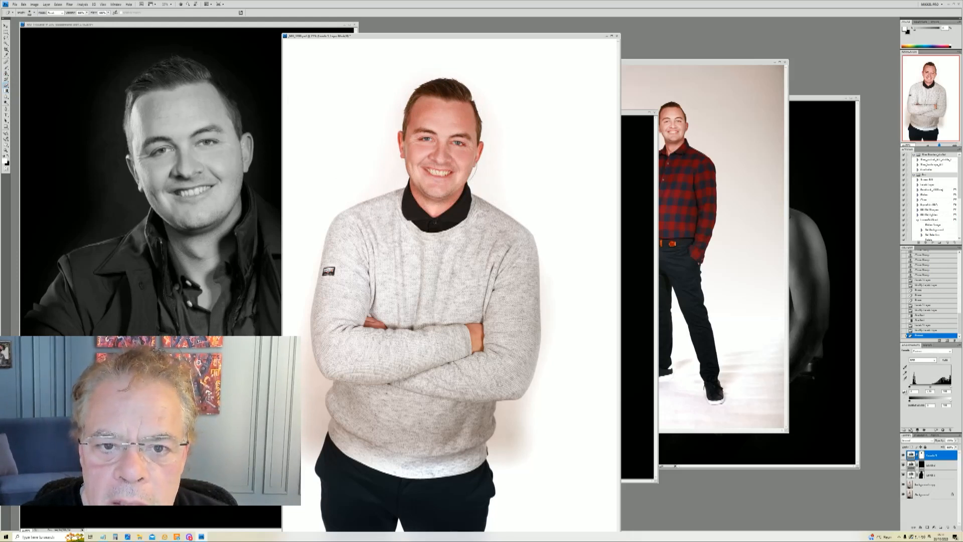
# - Add a Curves adjustment layer above the Levels layers
pyautogui.click(44, 5)
pyautogui.moveTo(86, 47)
pyautogui.click(111, 58)
pyautogui.press('Return')
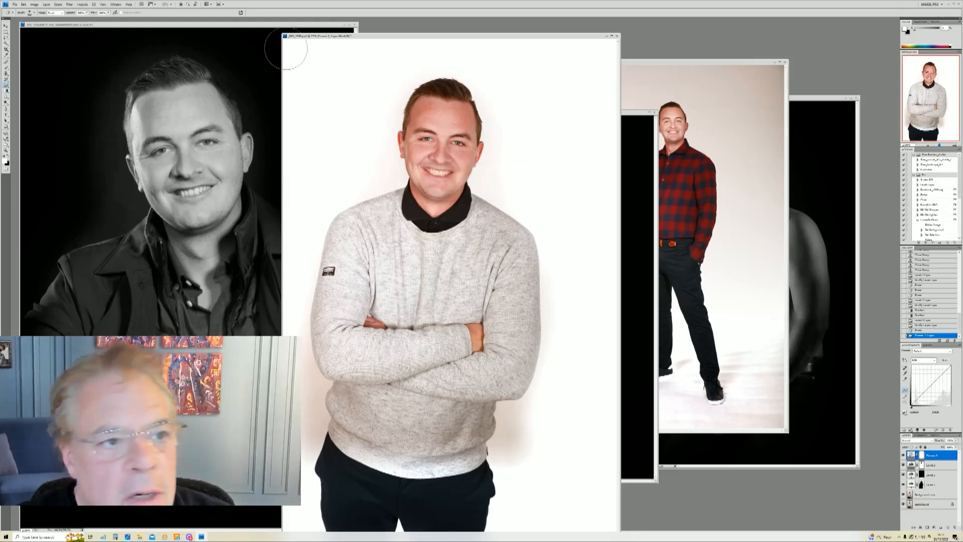
# - Add a fourth Levels adjustment layer and set its white point from the background right beside the man's head
pyautogui.click(52, 5)
pyautogui.moveTo(86, 47)
pyautogui.click(110, 57)
pyautogui.press('Return')
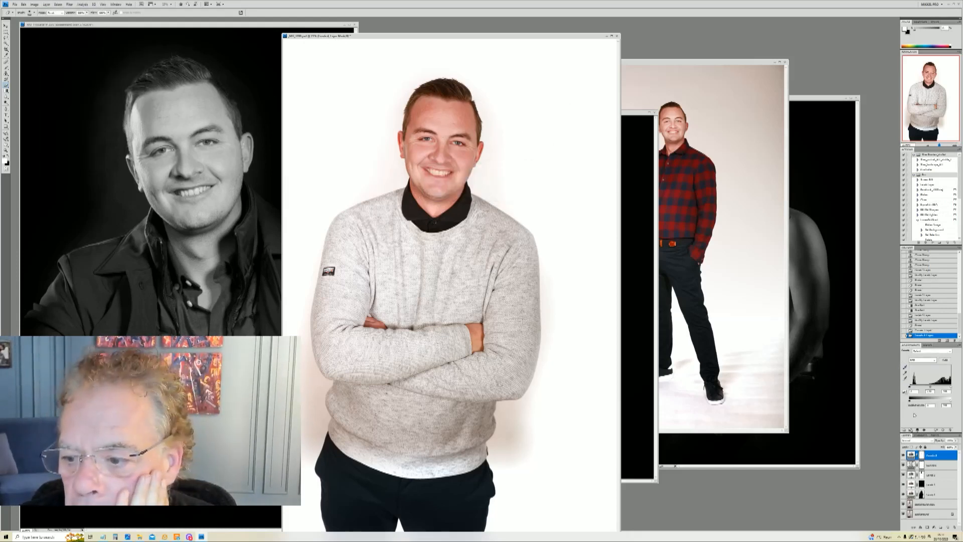
pyautogui.click(906, 379)
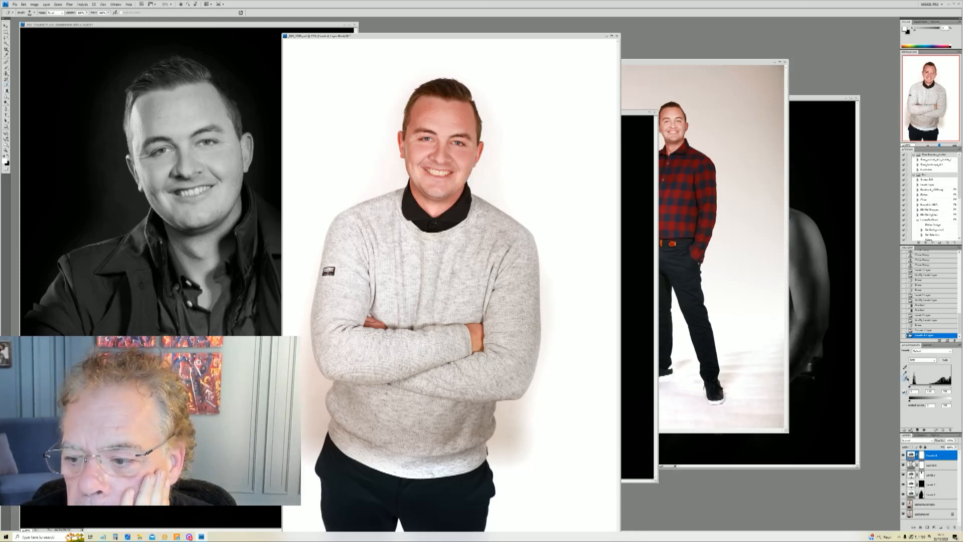
pyautogui.click(487, 133)
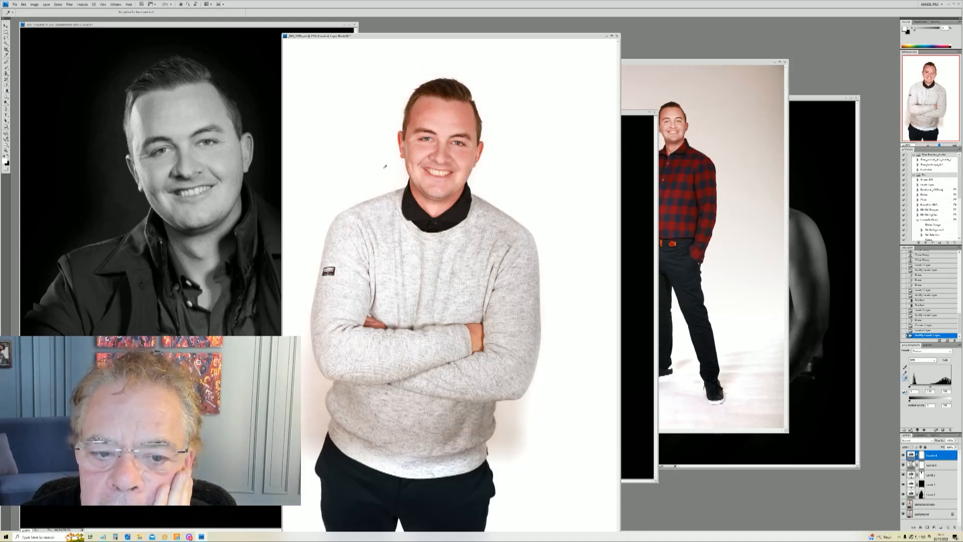
# - Mask the fourth Levels layer off the face and sweater, enlarging the Eraser brush for the sweater
pyautogui.press('b')
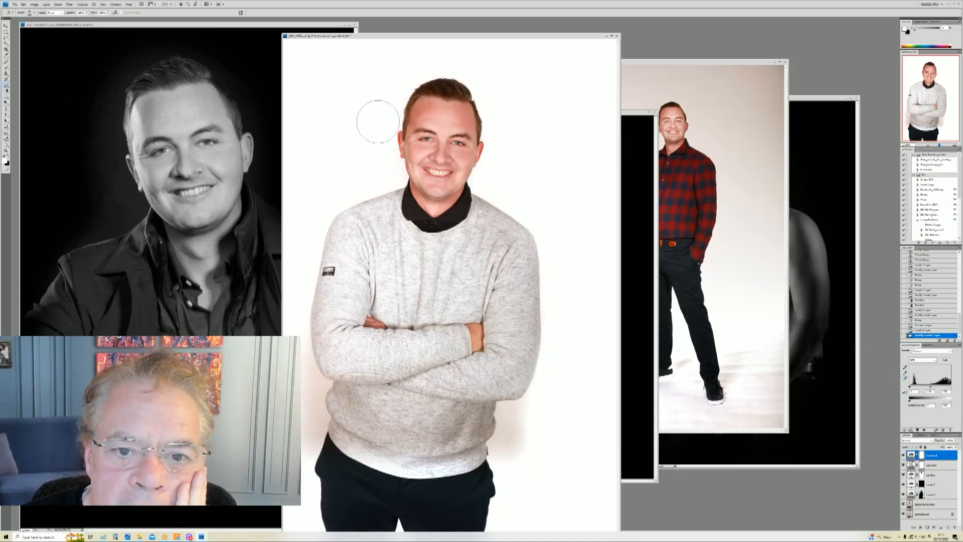
pyautogui.click(437, 124)
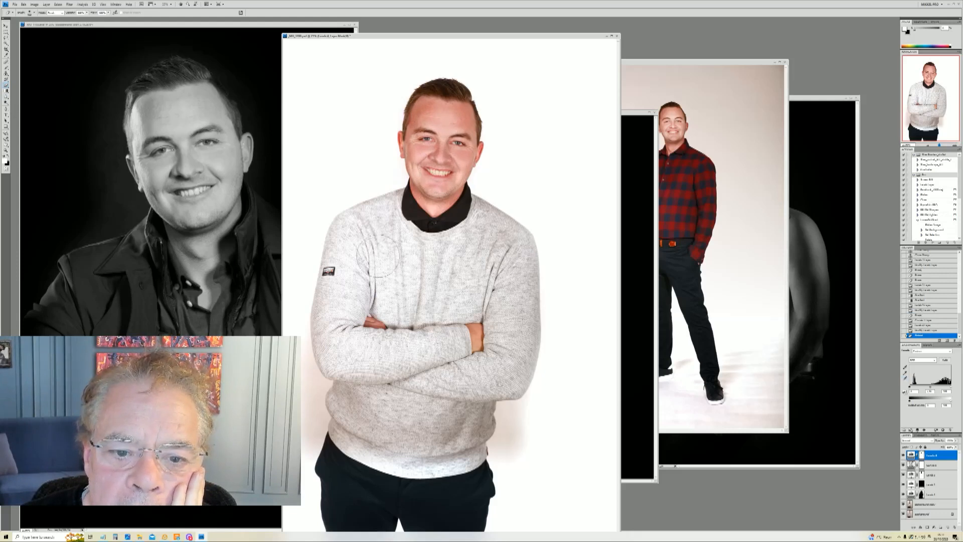
pyautogui.rightClick(375, 250)
pyautogui.moveTo(425, 262); pyautogui.dragTo(427, 262)
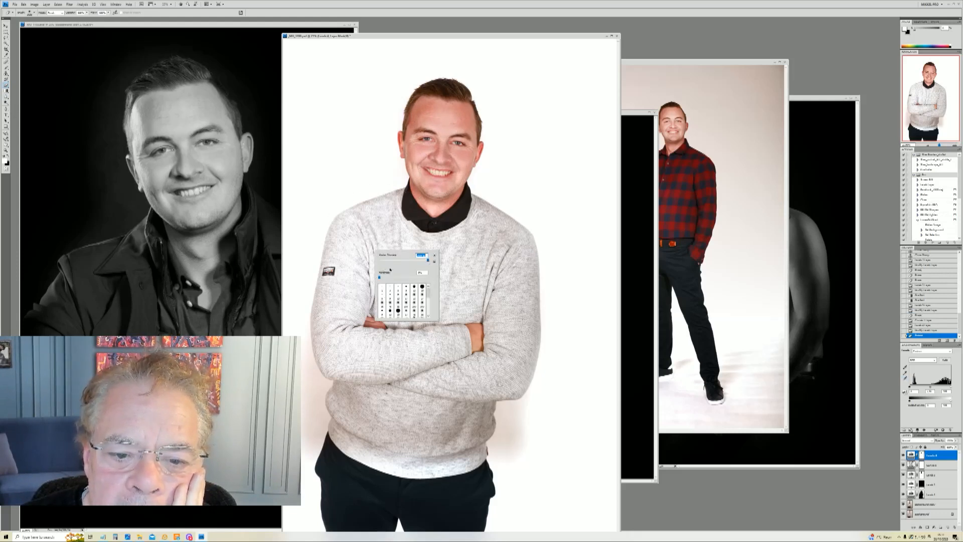
pyautogui.click(472, 286)
pyautogui.moveTo(471, 285)
pyautogui.mouseDown()
pyautogui.moveTo(374, 254)
pyautogui.moveTo(372, 242)
pyautogui.moveTo(384, 269)
pyautogui.moveTo(505, 342)
pyautogui.mouseUp()
pyautogui.moveTo(417, 304); pyautogui.dragTo(397, 293)
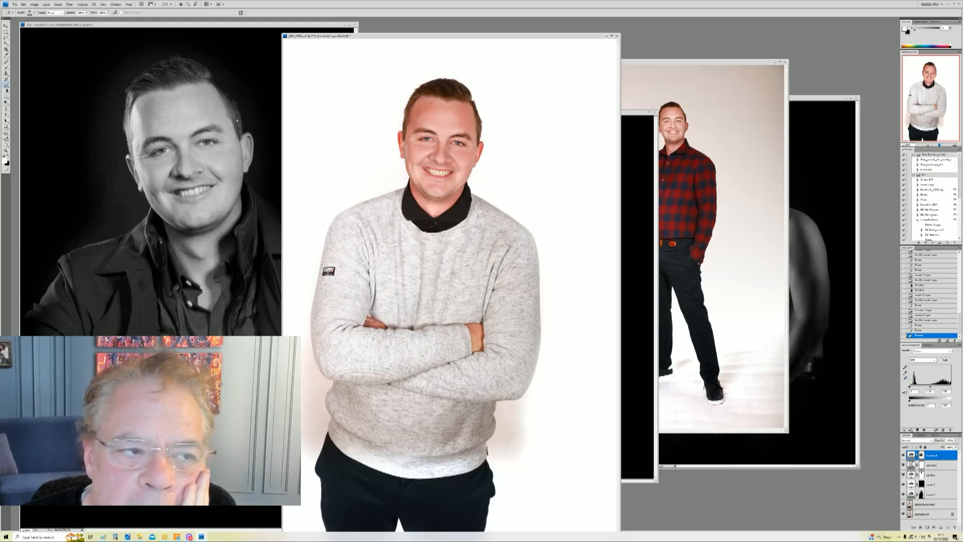
# - Add a fifth Levels adjustment layer, set its white point from the grey background beside the sweater's waist, and invert its mask to black
pyautogui.click(46, 4)
pyautogui.moveTo(76, 48)
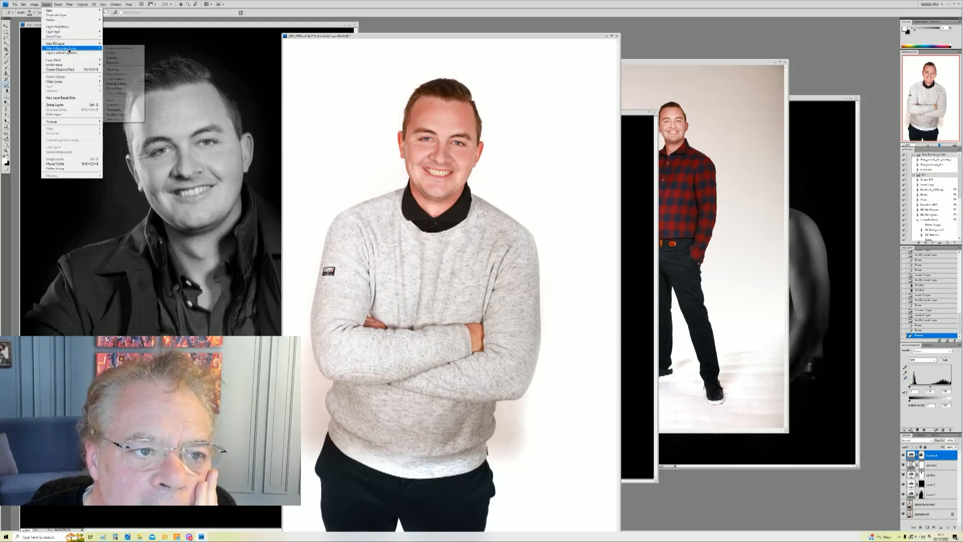
pyautogui.click(117, 53)
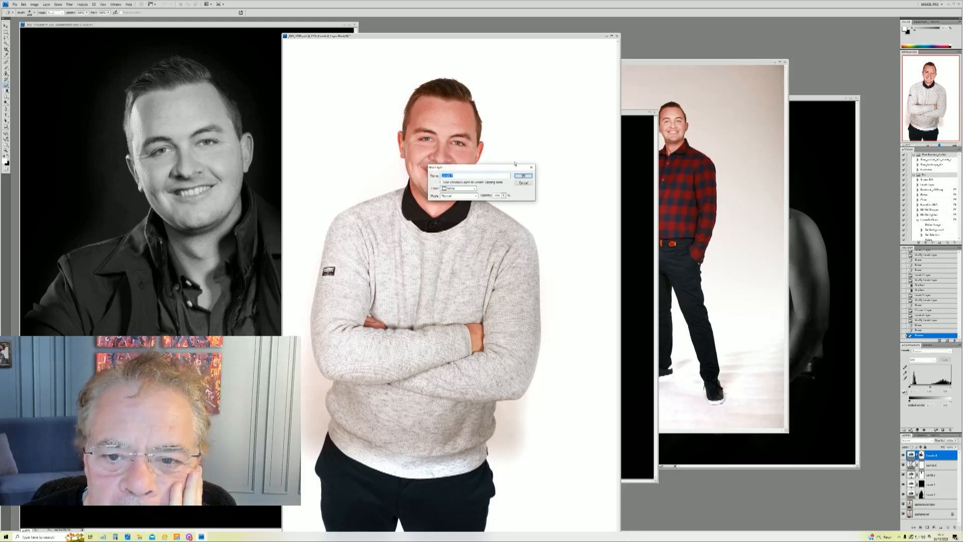
pyautogui.click(525, 177)
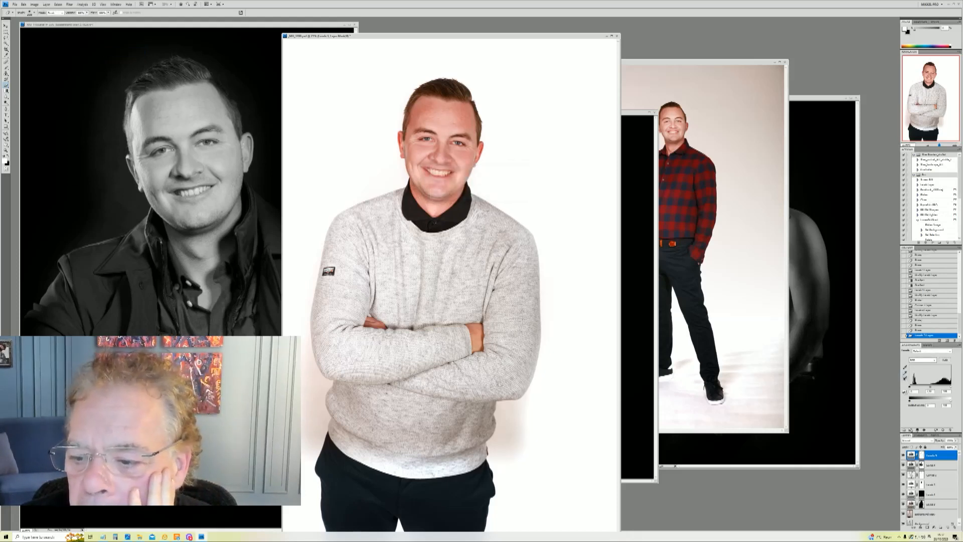
pyautogui.click(506, 416)
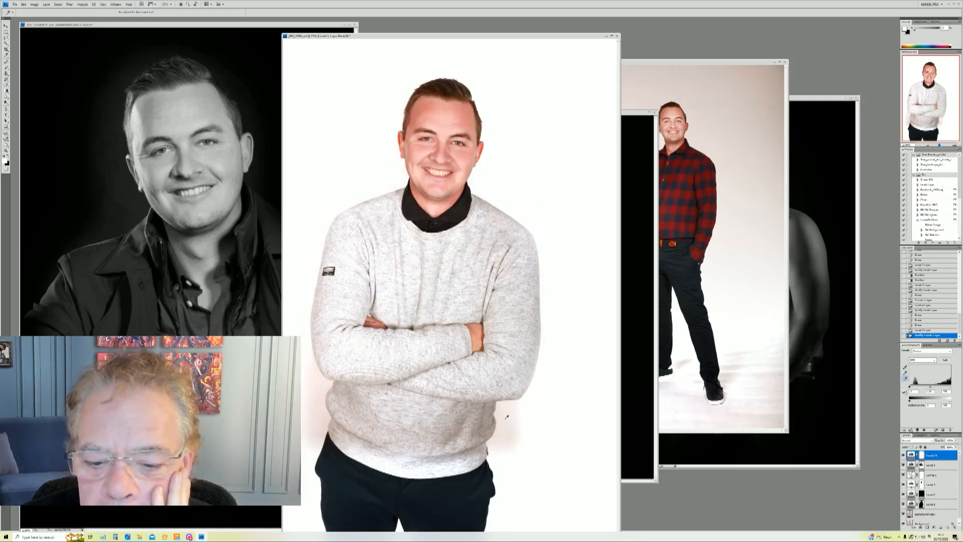
pyautogui.click(506, 418)
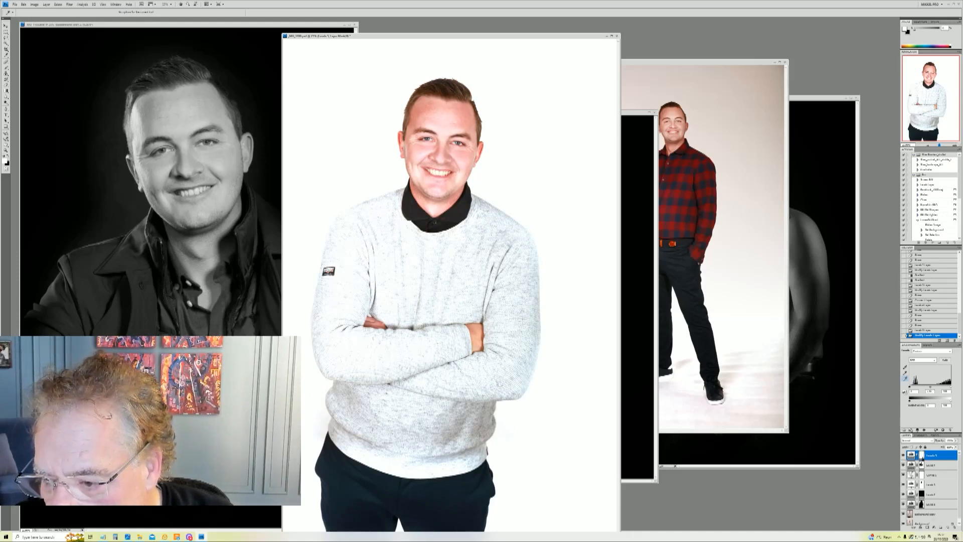
pyautogui.hotkey('ctrl', 'i')
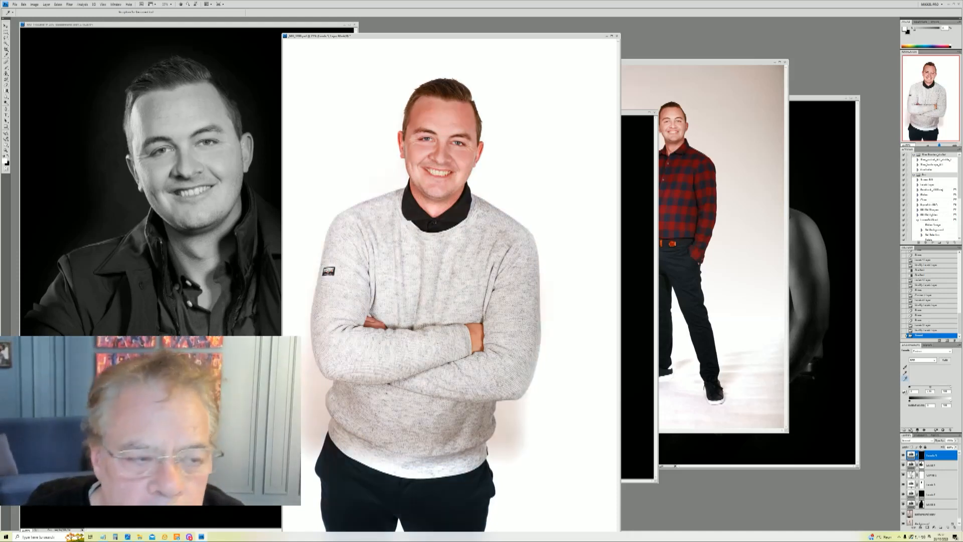
# - Reveal the fifth Levels layer over the background on both sides of the sweater's waist with a resized soft Eraser brush
pyautogui.click(6, 85)
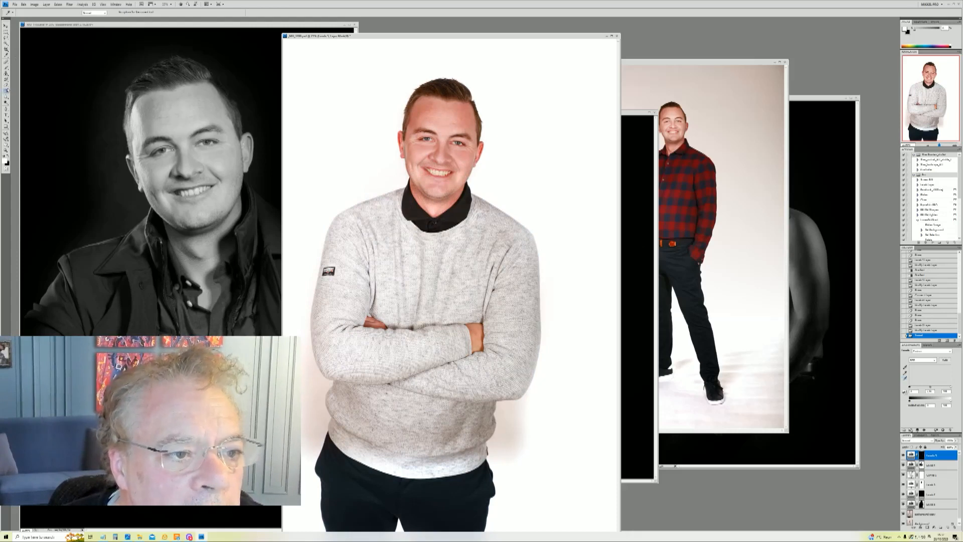
pyautogui.rightClick(529, 384)
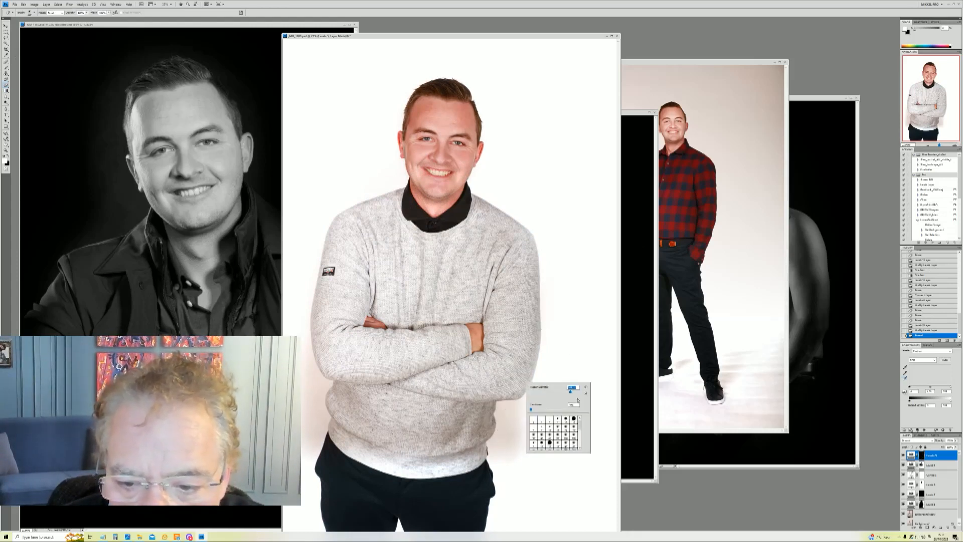
pyautogui.moveTo(516, 409); pyautogui.dragTo(508, 446)
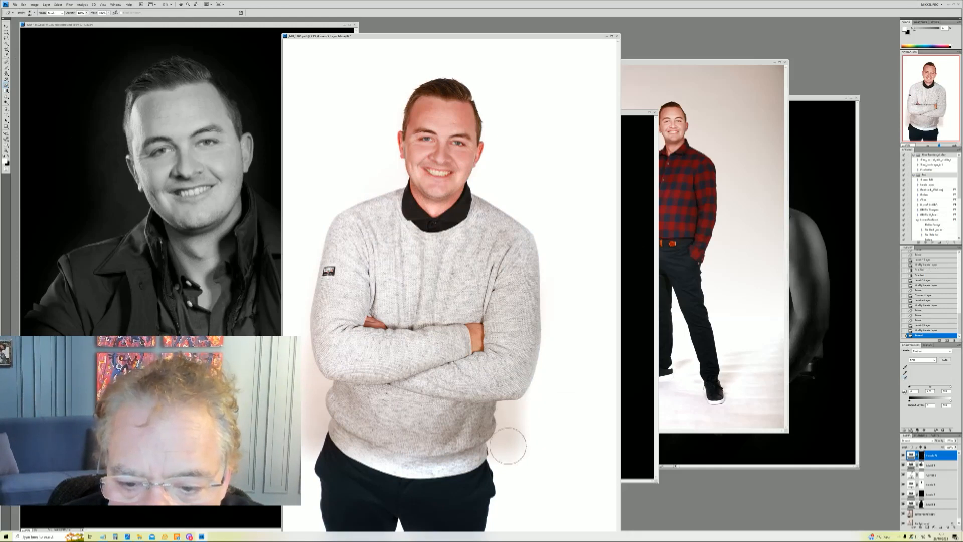
pyautogui.click(7, 157)
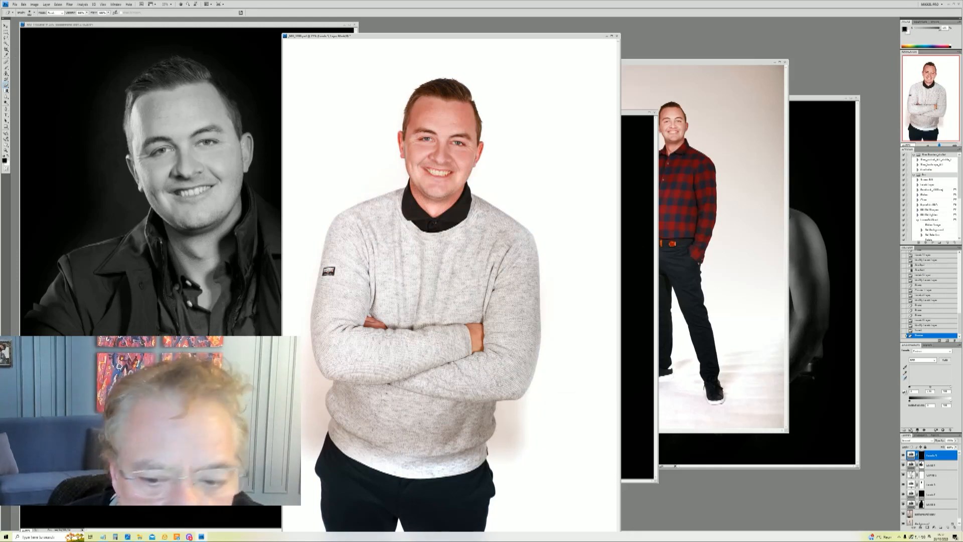
pyautogui.moveTo(510, 440)
pyautogui.mouseDown()
pyautogui.moveTo(512, 403)
pyautogui.moveTo(508, 423)
pyautogui.moveTo(520, 408)
pyautogui.moveTo(527, 424)
pyautogui.moveTo(517, 454)
pyautogui.moveTo(522, 432)
pyautogui.mouseUp()
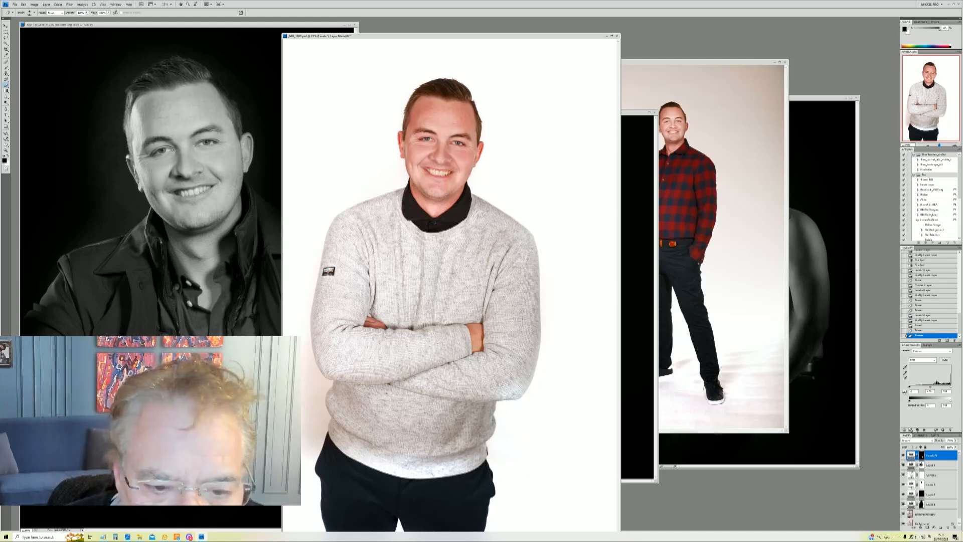
pyautogui.moveTo(312, 378)
pyautogui.mouseDown()
pyautogui.moveTo(319, 430)
pyautogui.moveTo(307, 413)
pyautogui.mouseUp()
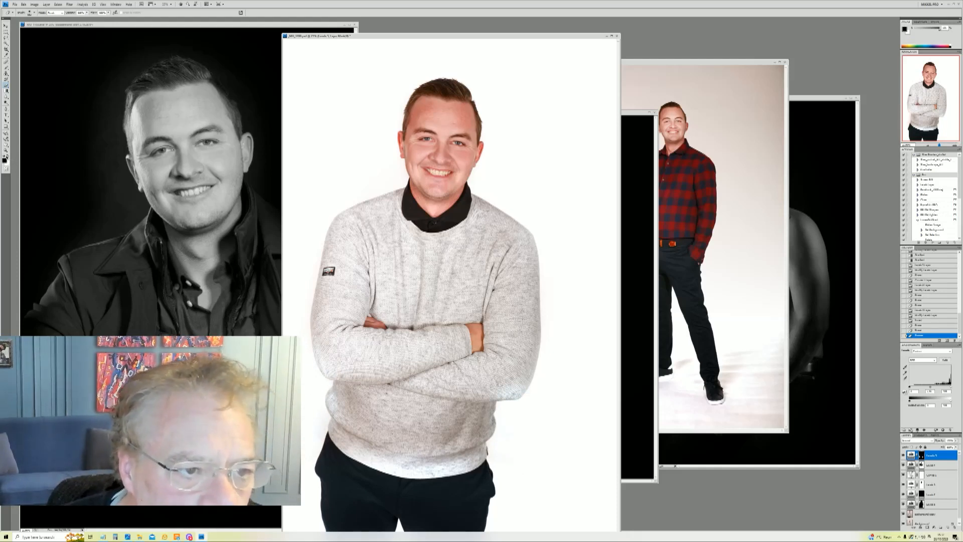
# - Mask the fifth Levels layer back off the sweater's sleeves and waist edges with the Eraser
pyautogui.click(7, 157)
pyautogui.moveTo(326, 344); pyautogui.dragTo(343, 401)
pyautogui.moveTo(522, 391); pyautogui.dragTo(504, 388)
pyautogui.moveTo(494, 416); pyautogui.dragTo(491, 428)
pyautogui.moveTo(348, 406); pyautogui.dragTo(351, 408)
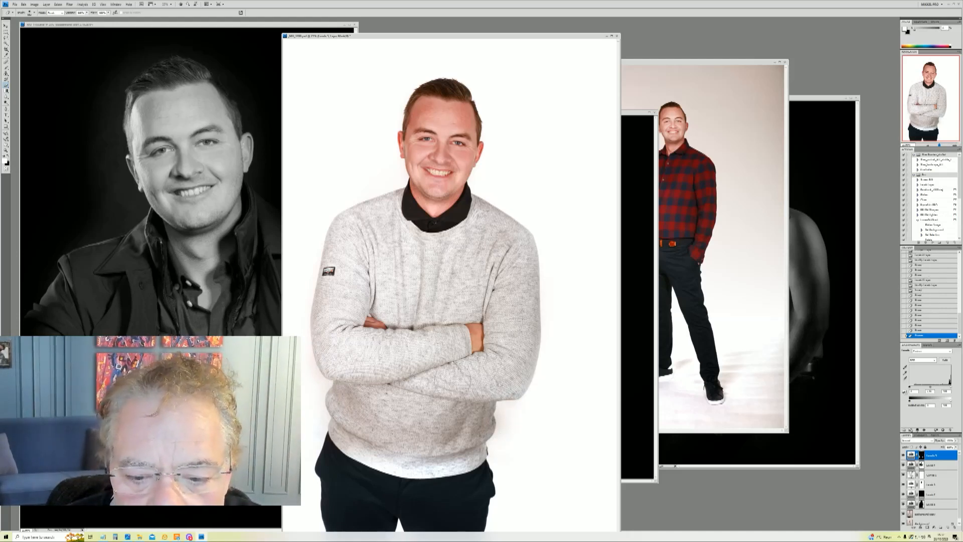
# - Reveal the fifth Levels layer again over the background beside the waist and along the shoulder opposite
pyautogui.click(513, 423)
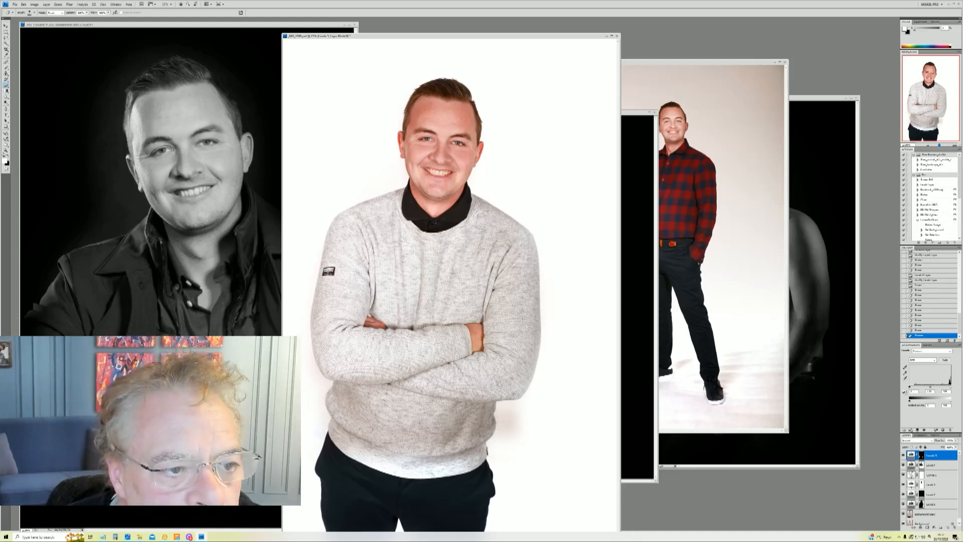
pyautogui.press('x')
pyautogui.click(512, 421)
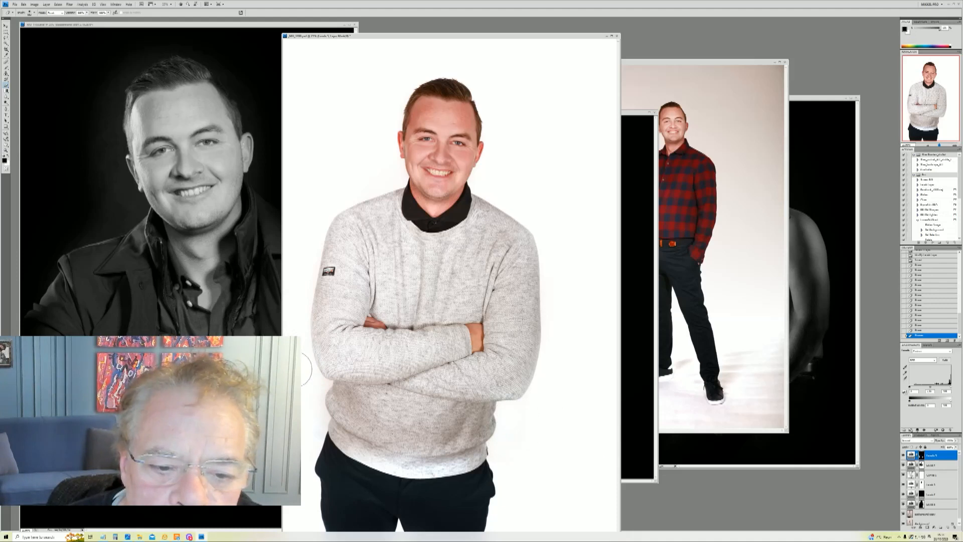
pyautogui.moveTo(302, 229); pyautogui.dragTo(309, 187)
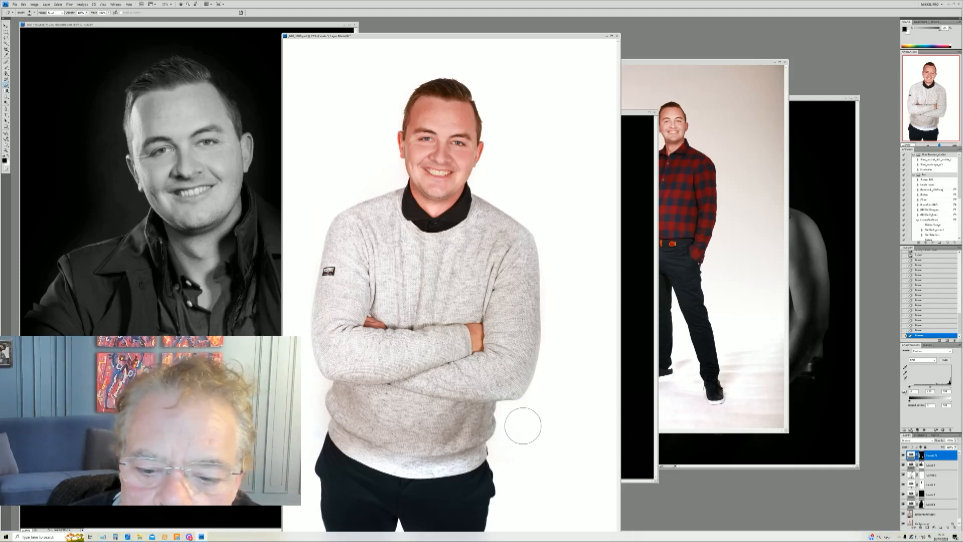
# - Mask the fifth Levels layer off the sleeve carrying the label, using a resized soft Eraser brush
pyautogui.click(8, 156)
pyautogui.rightClick(352, 312)
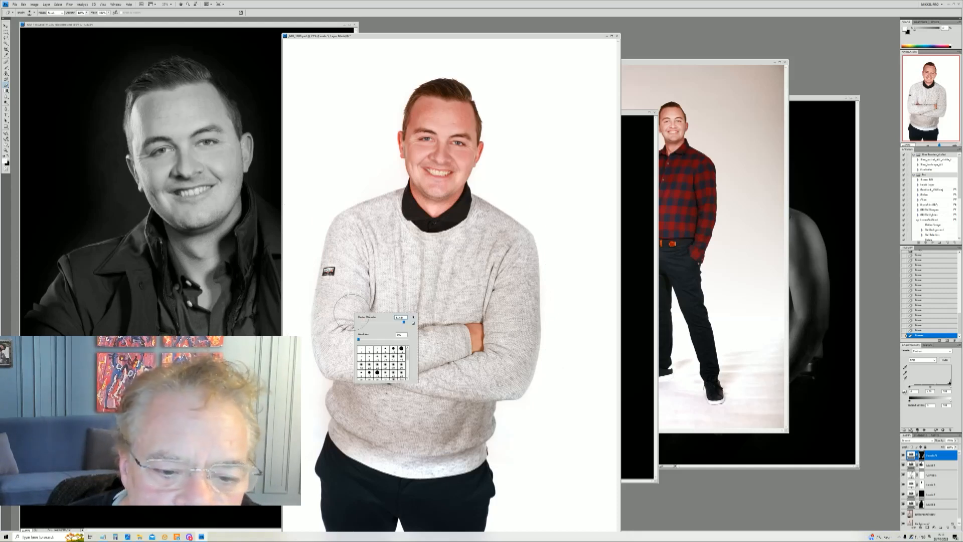
pyautogui.click(327, 317)
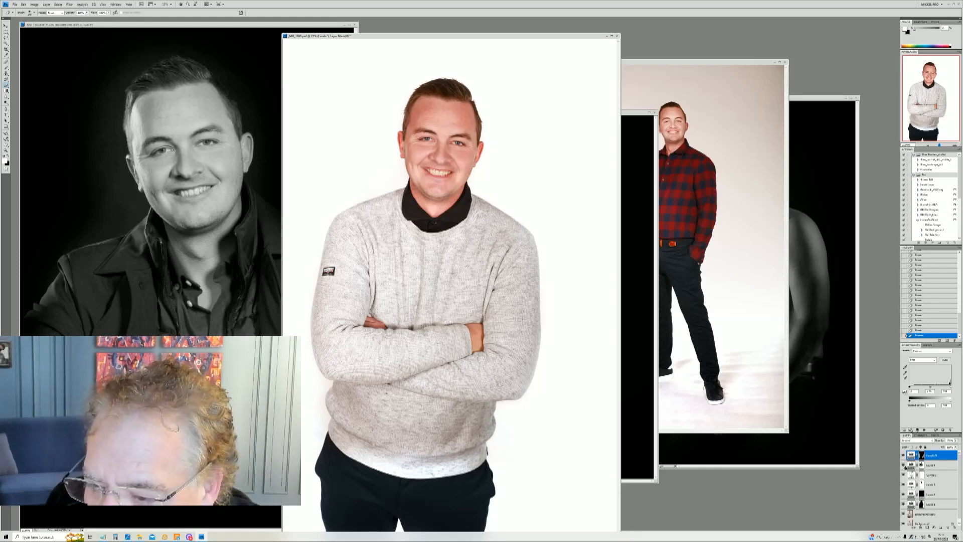
# - Compare the fourth and third Levels layers by toggling their visibility, and mask the third one off the sweater's lower hem
pyautogui.click(904, 466)
pyautogui.click(904, 465)
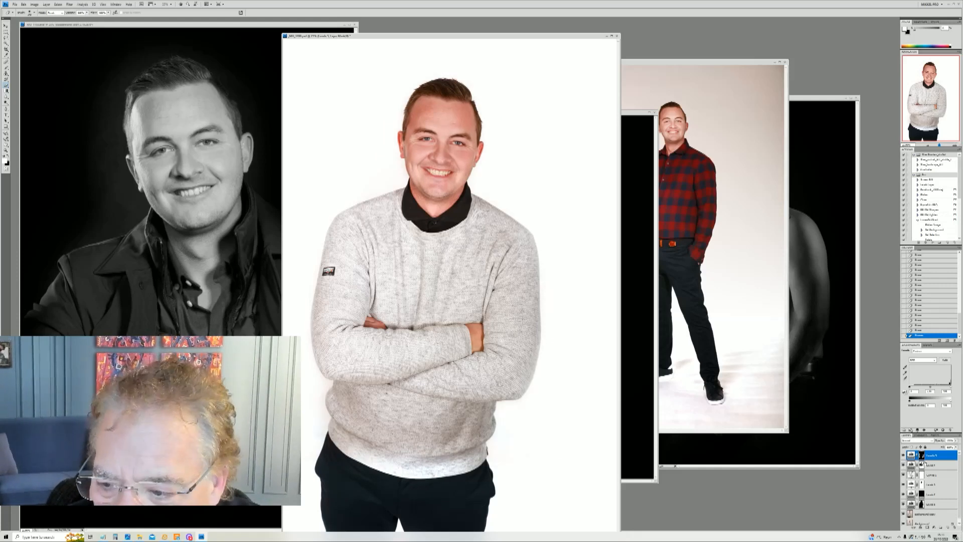
pyautogui.click(933, 466)
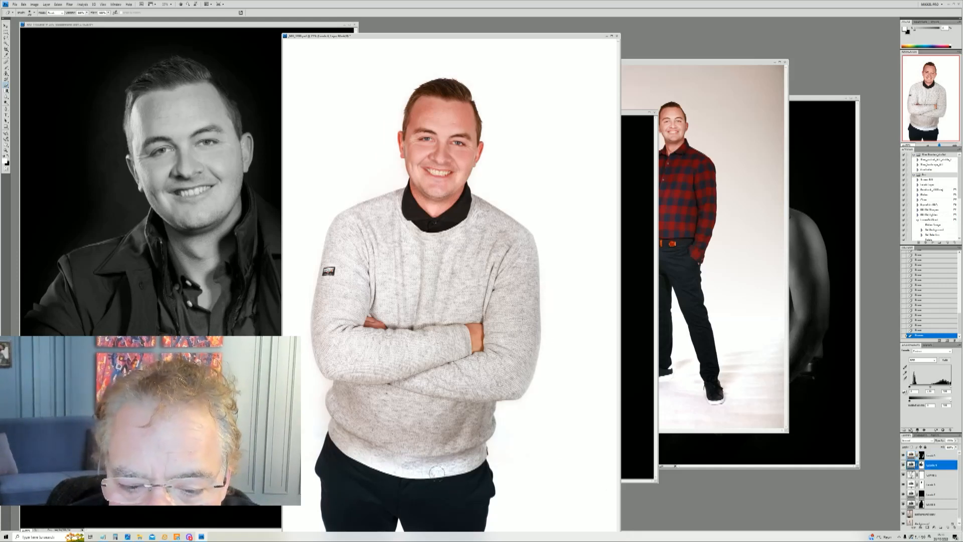
pyautogui.click(903, 484)
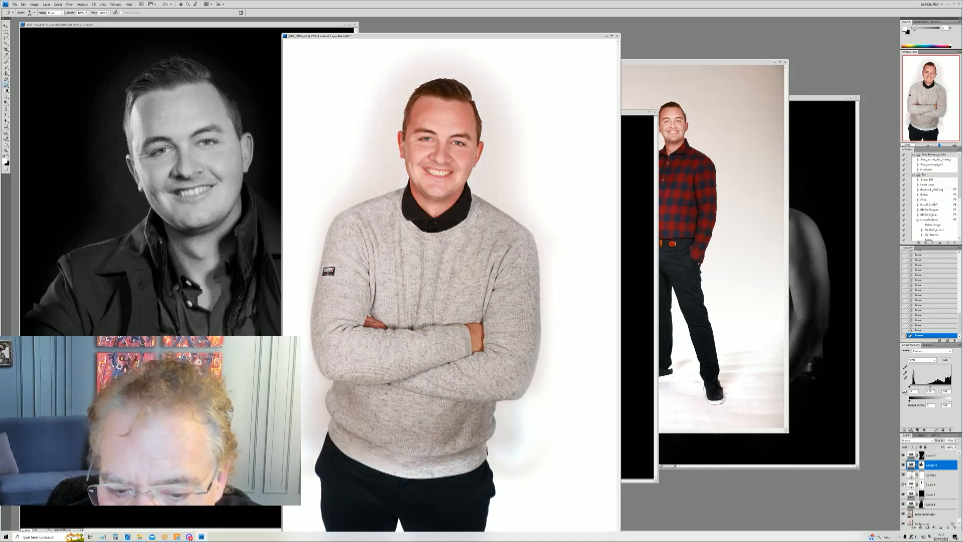
pyautogui.click(903, 484)
pyautogui.click(926, 485)
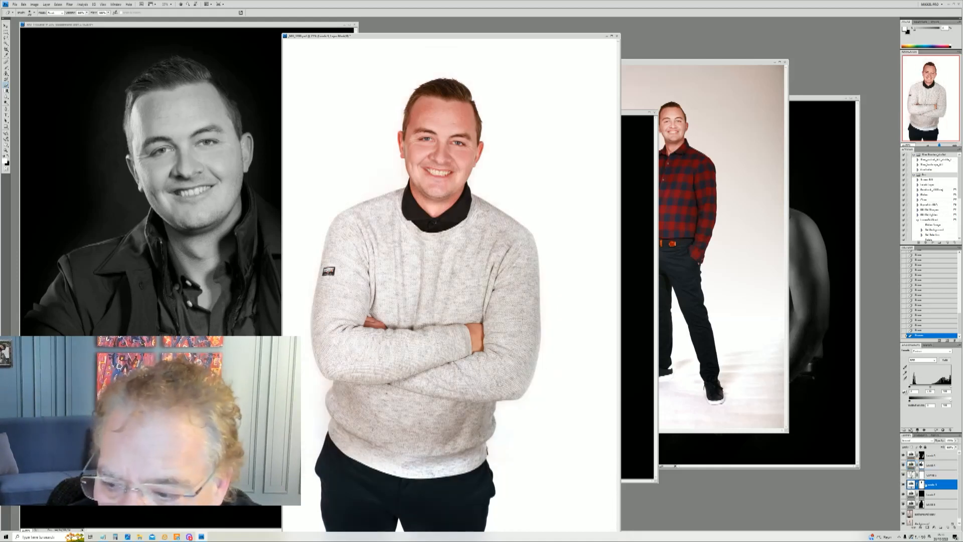
pyautogui.moveTo(358, 453)
pyautogui.mouseDown()
pyautogui.moveTo(419, 470)
pyautogui.moveTo(473, 458)
pyautogui.moveTo(340, 450)
pyautogui.mouseUp()
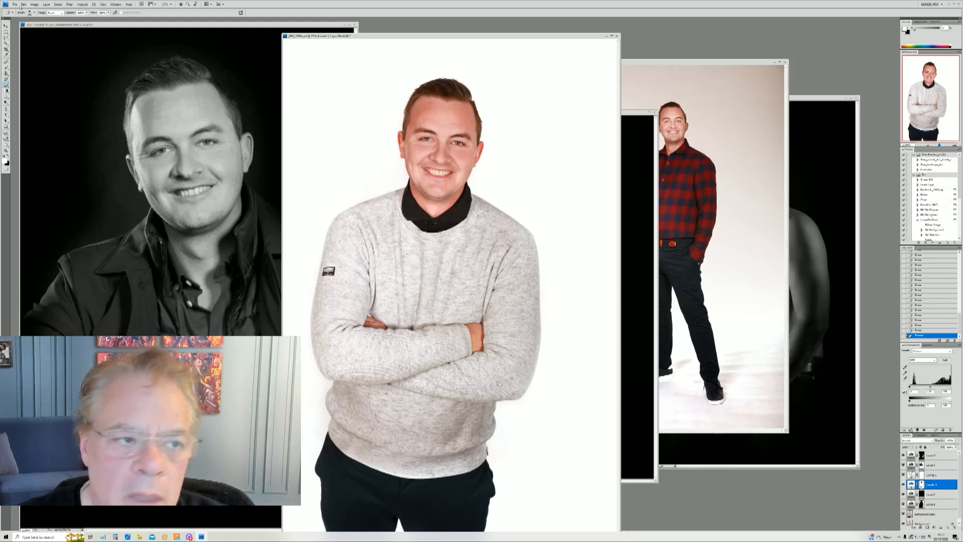
# - Add a Curves layer above the third Levels layer, raise its midtones slightly, and limit it to the lower body with a gradient mask
pyautogui.click(46, 4)
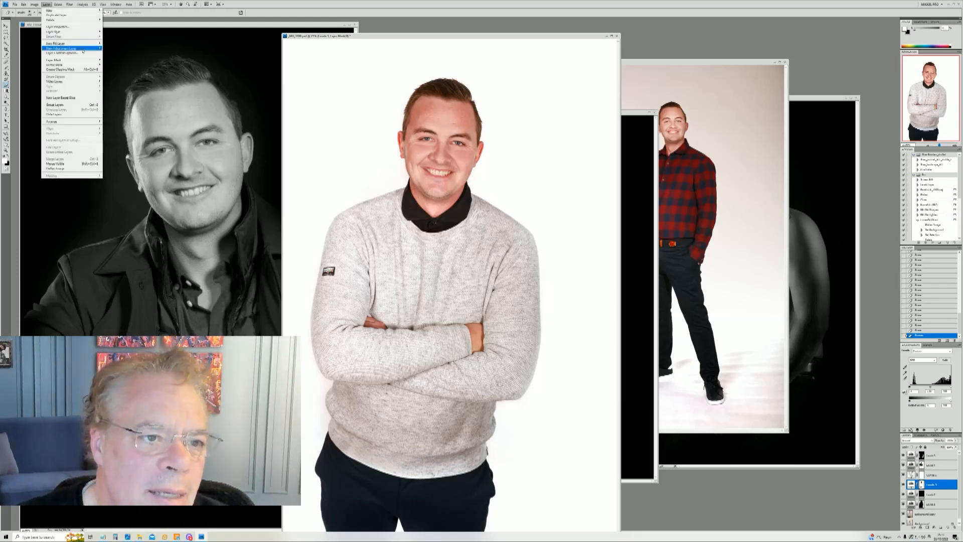
pyautogui.moveTo(80, 49)
pyautogui.click(112, 58)
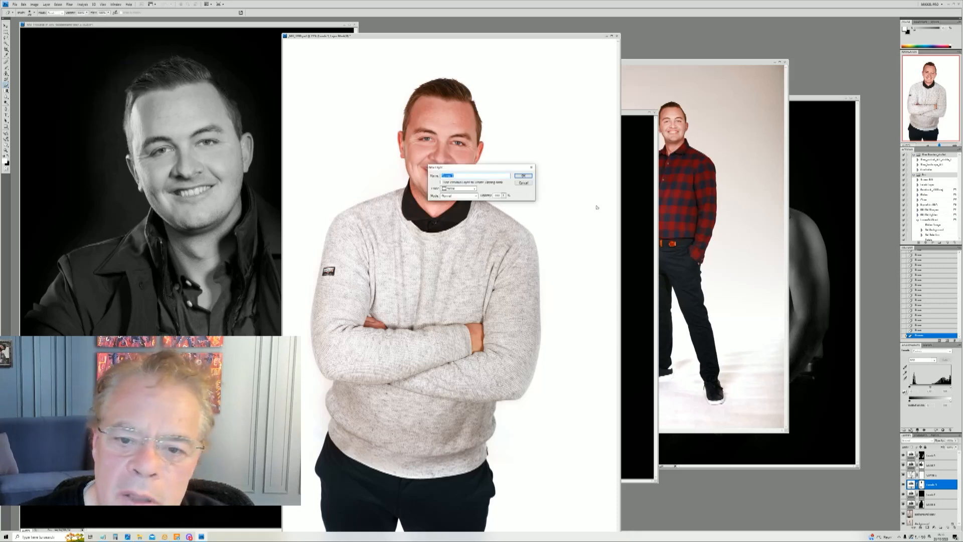
pyautogui.click(522, 177)
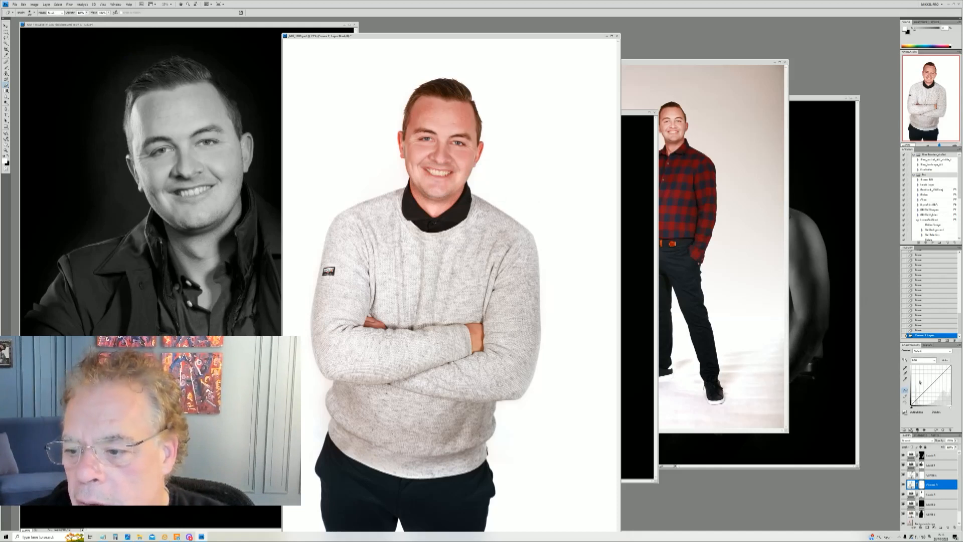
pyautogui.moveTo(929, 387); pyautogui.dragTo(930, 385)
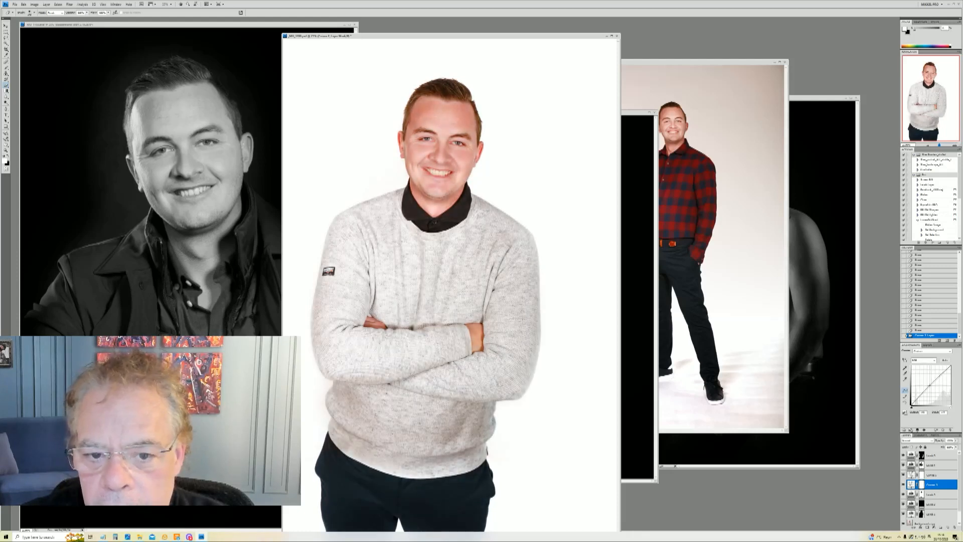
pyautogui.moveTo(929, 385); pyautogui.dragTo(930, 386)
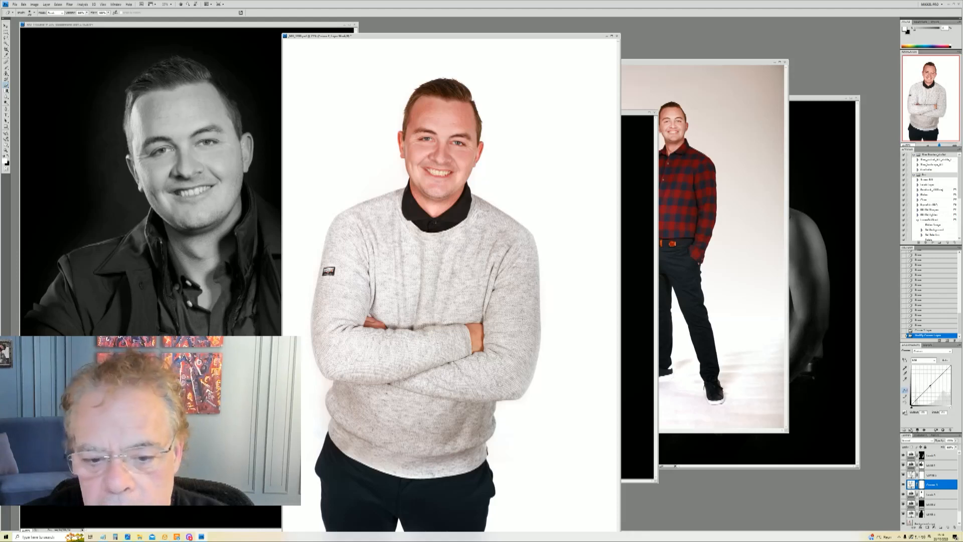
pyautogui.moveTo(930, 385); pyautogui.dragTo(931, 383)
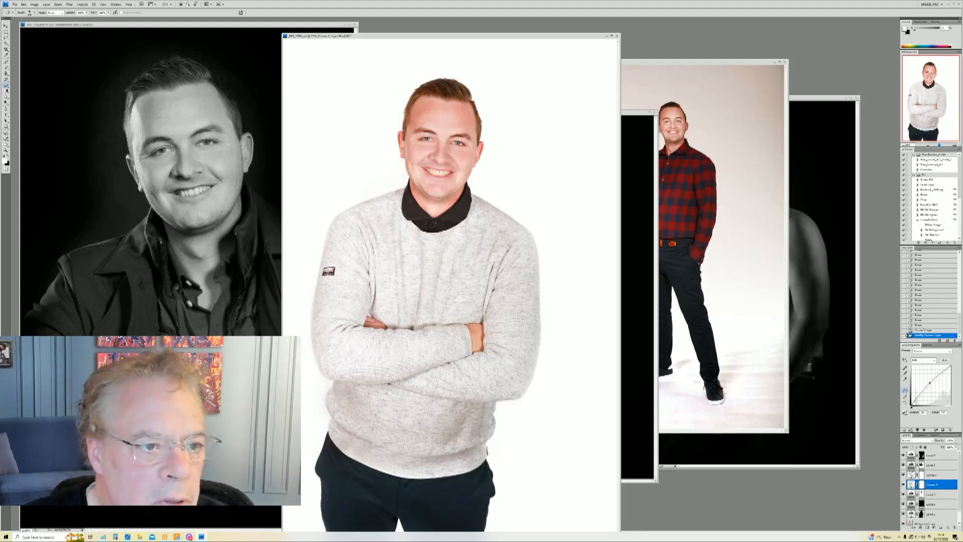
pyautogui.click(7, 90)
pyautogui.moveTo(410, 416); pyautogui.dragTo(412, 357)
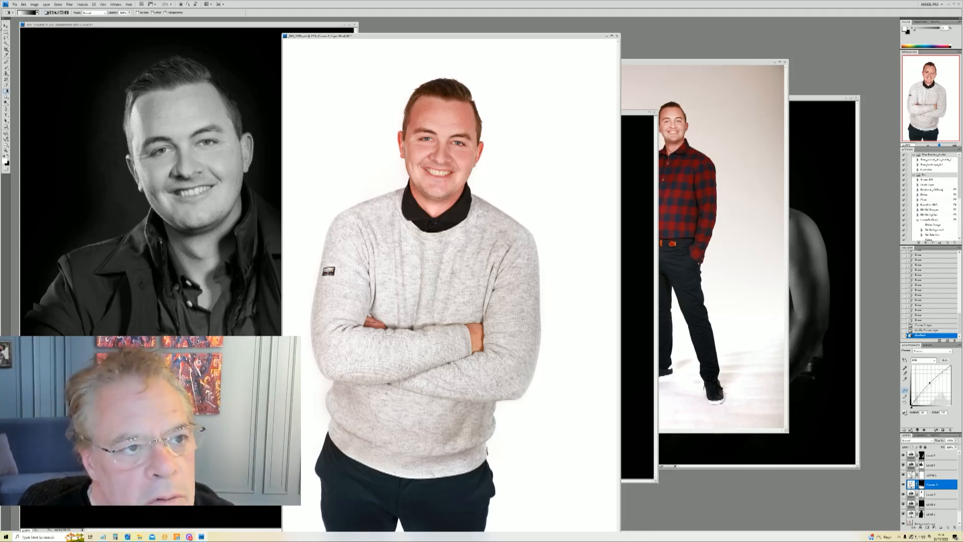
# - Add a sixth Levels adjustment layer, set its white point from the shadow between elbow and waist, and invert its mask to black
pyautogui.click(46, 4)
pyautogui.moveTo(75, 48)
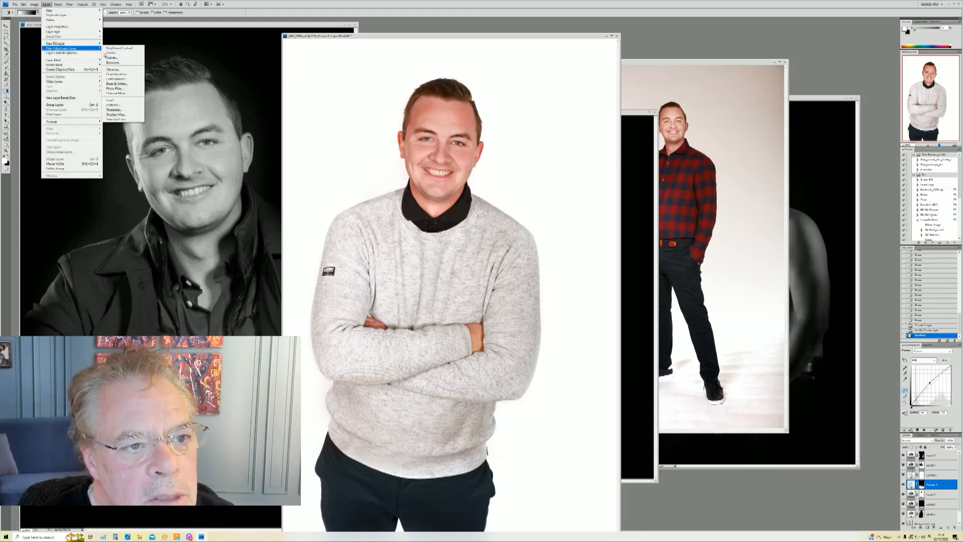
pyautogui.click(116, 53)
pyautogui.click(523, 176)
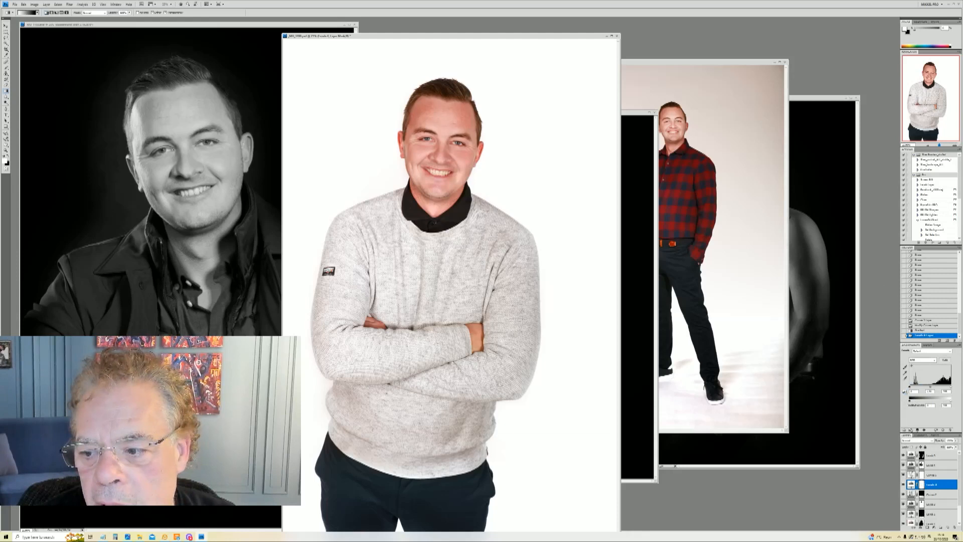
pyautogui.click(905, 379)
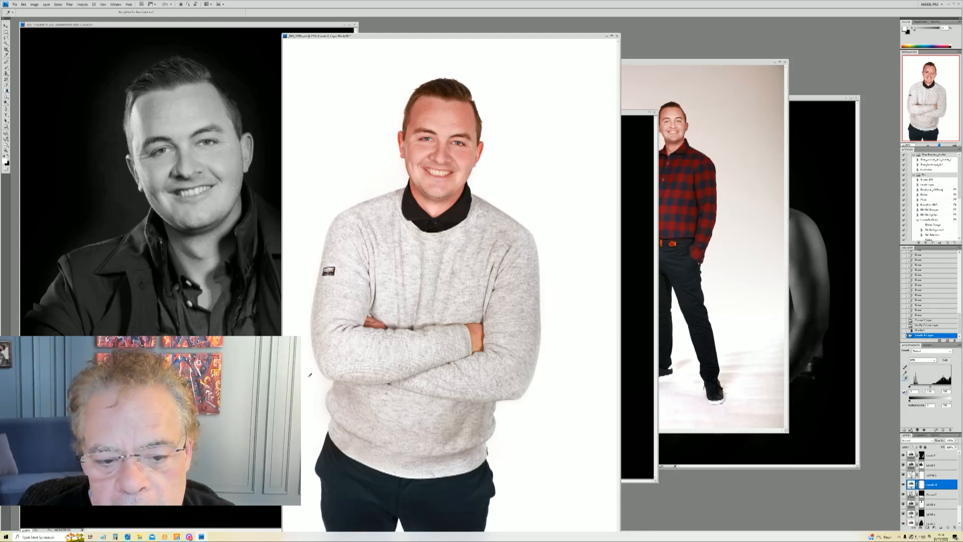
pyautogui.click(332, 382)
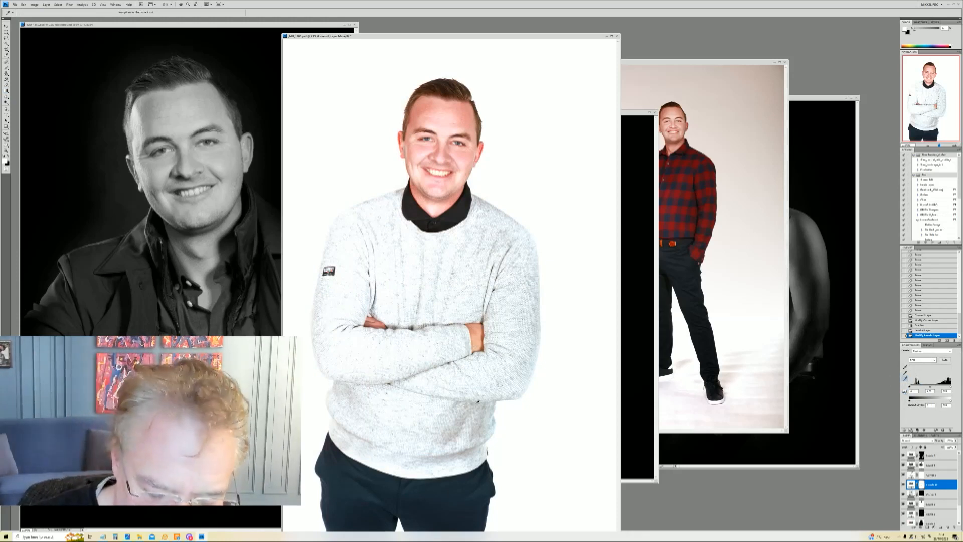
pyautogui.click(476, 404)
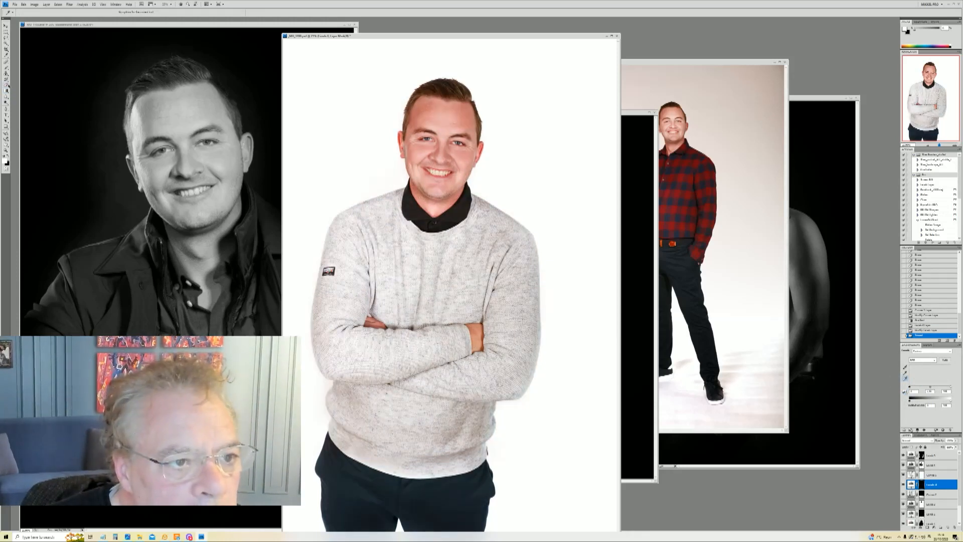
# - Reveal the sixth Levels layer over the background shadow between the elbow and waist with a smaller Eraser brush
pyautogui.press('b')
pyautogui.click(326, 385)
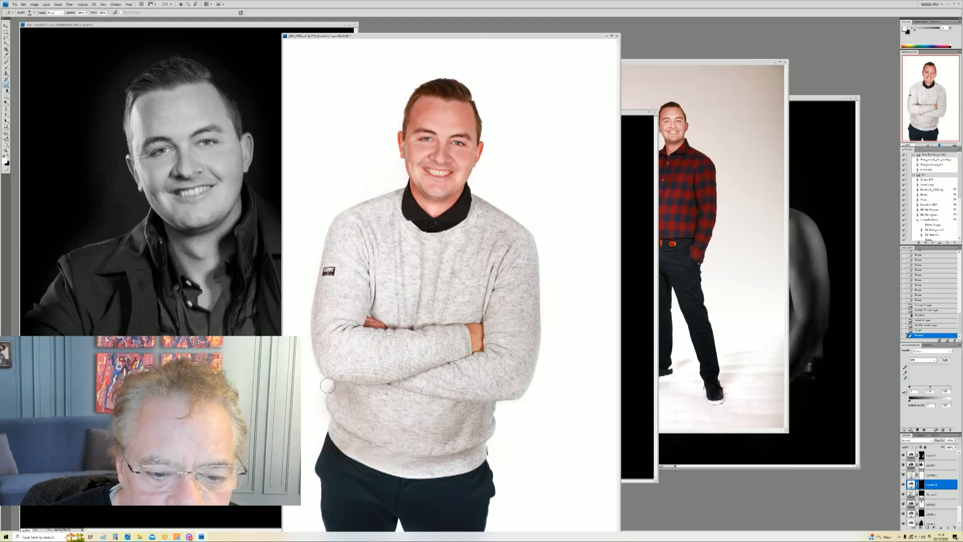
pyautogui.click(329, 383)
pyautogui.click(327, 381)
pyautogui.click(324, 379)
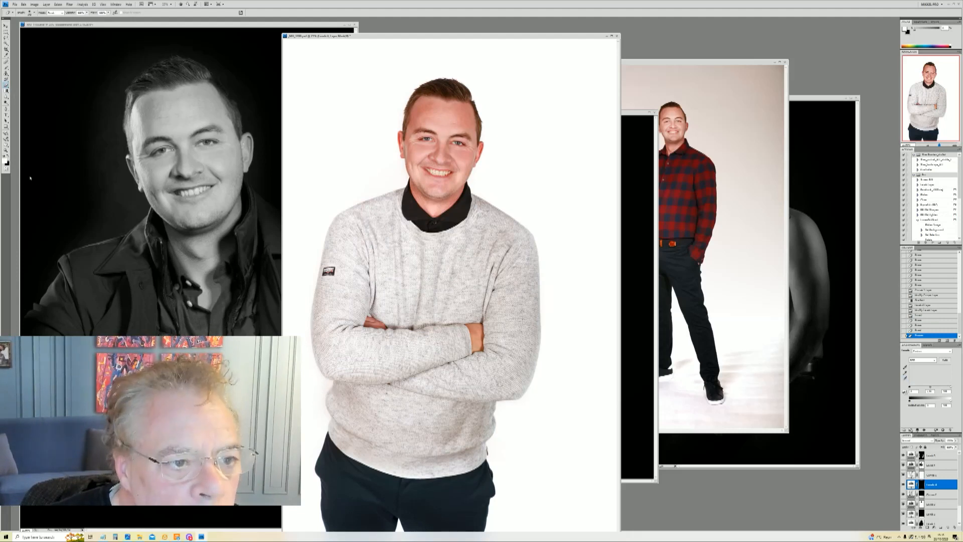
pyautogui.press('x')
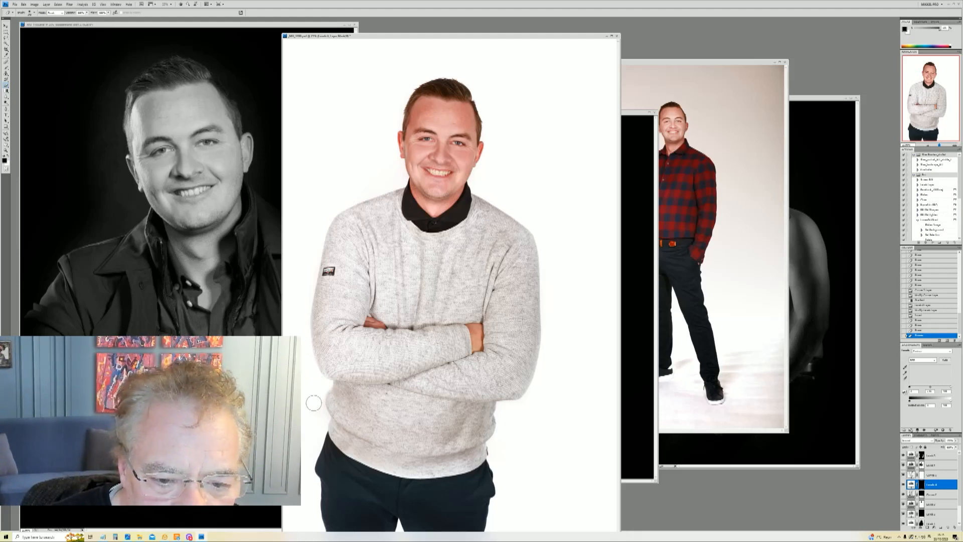
# - Refine the active adjustment layer's mask by painting black and white along the lower sleeve and waist edges of the sweater
pyautogui.moveTo(322, 420); pyautogui.dragTo(320, 386)
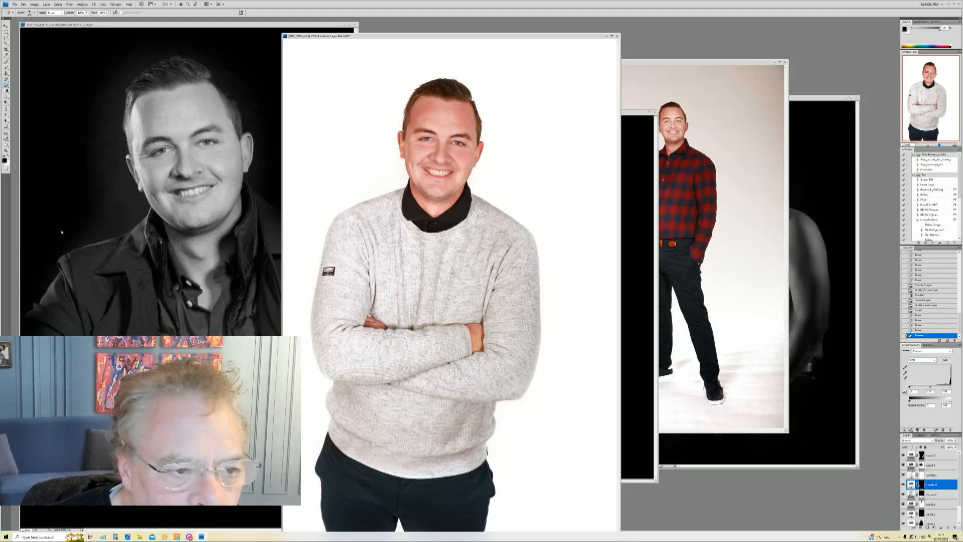
pyautogui.press('x')
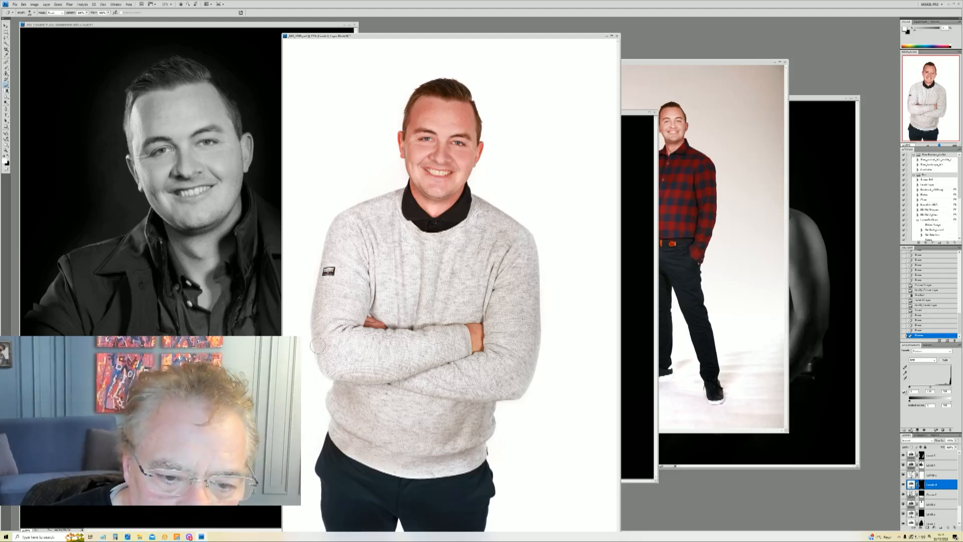
pyautogui.moveTo(329, 371); pyautogui.dragTo(337, 427)
pyautogui.moveTo(492, 427); pyautogui.dragTo(494, 418)
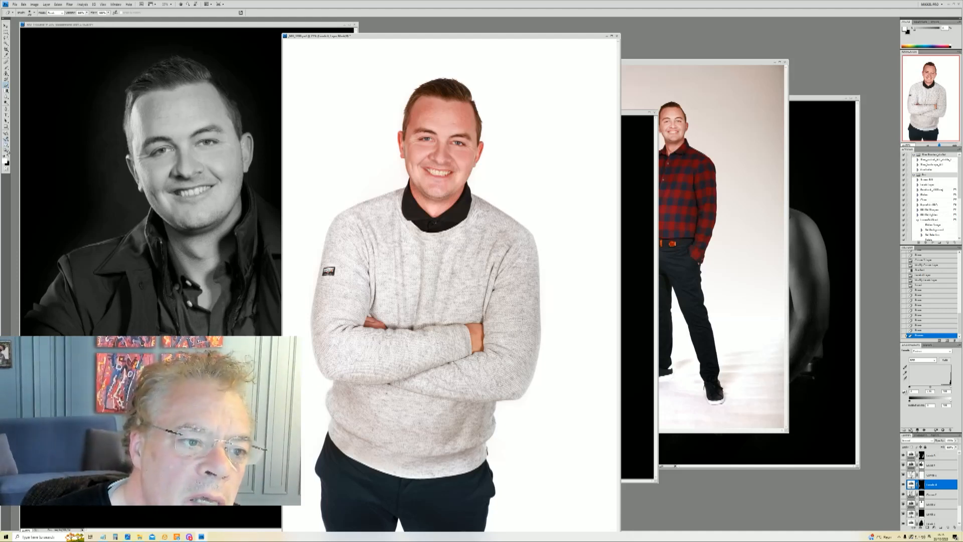
# - Fit the sweater portrait on screen and save it as a layered file with maximized compatibility
pyautogui.click(6, 151)
pyautogui.rightClick(422, 186)
pyautogui.click(442, 190)
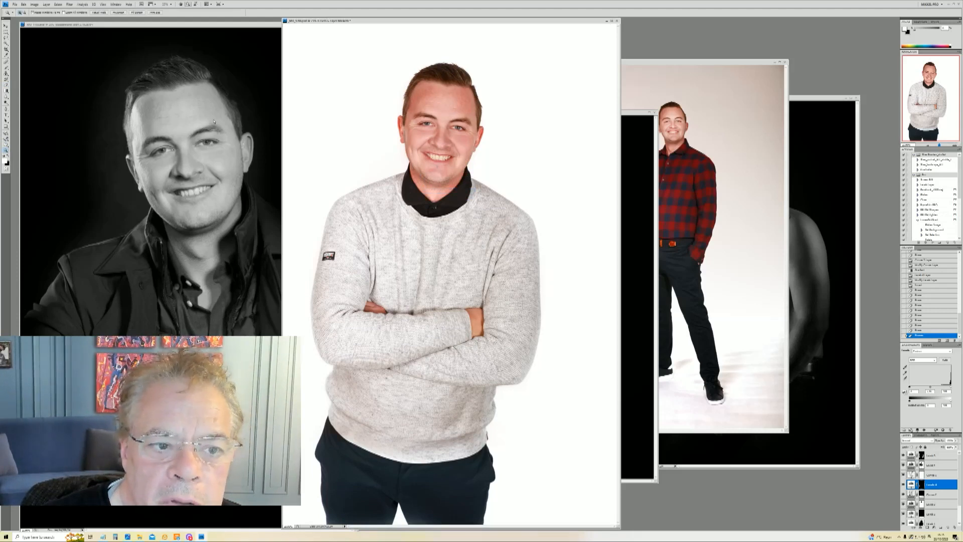
pyautogui.click(15, 4)
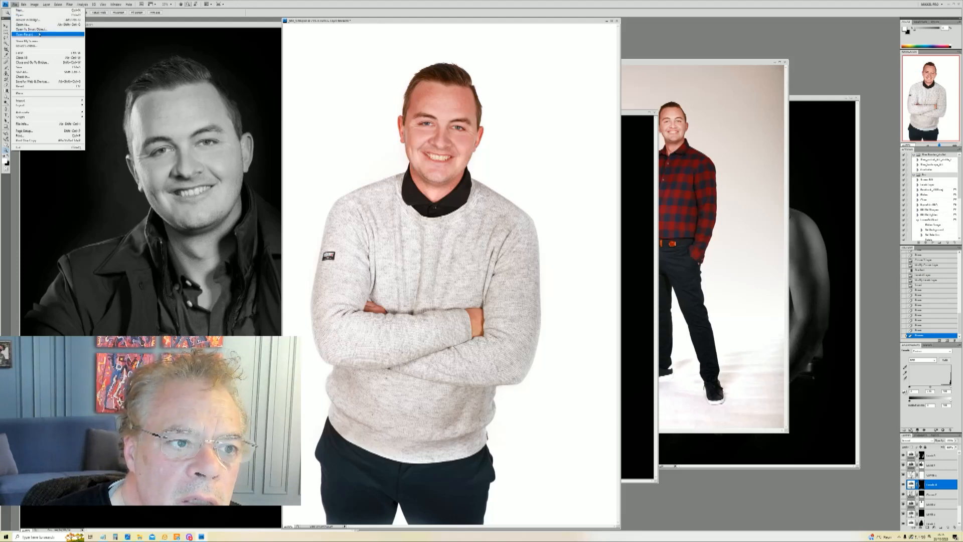
pyautogui.click(30, 69)
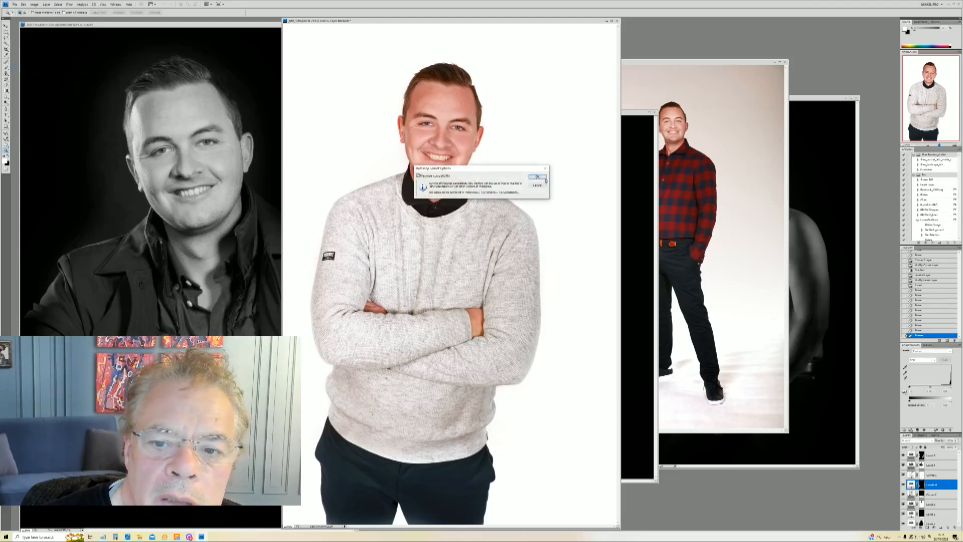
pyautogui.click(545, 179)
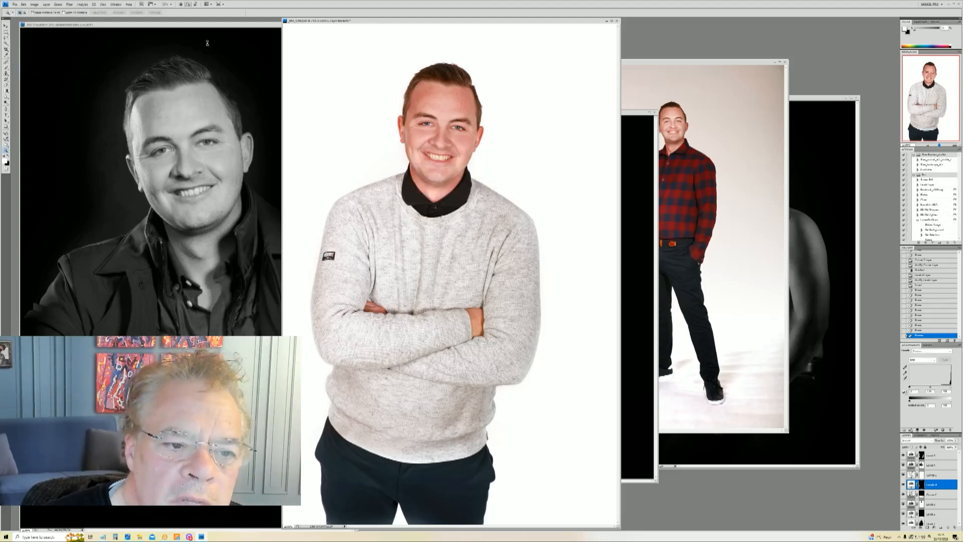
# - Check the black-and-white jacket portrait's save options, and return to the sweater portrait and shift its window aside
pyautogui.click(180, 28)
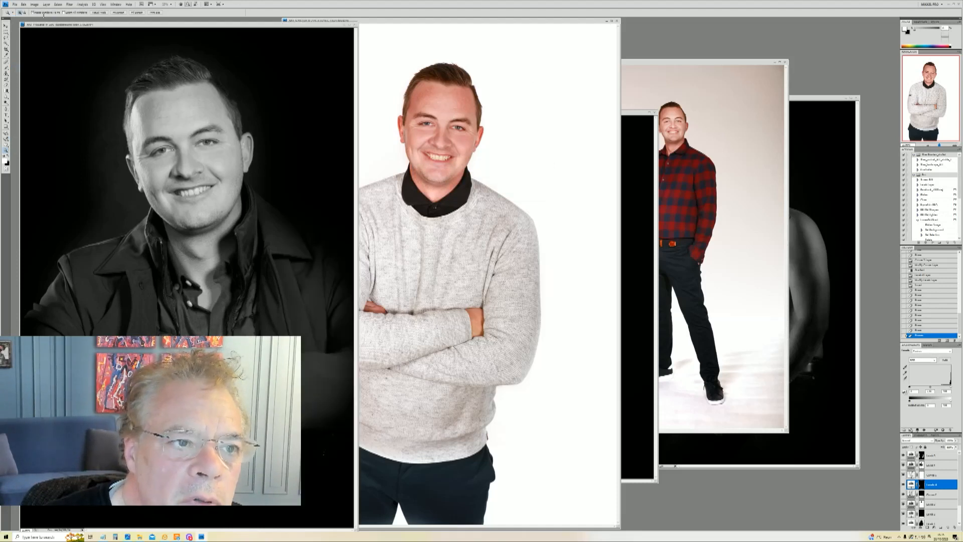
pyautogui.click(15, 4)
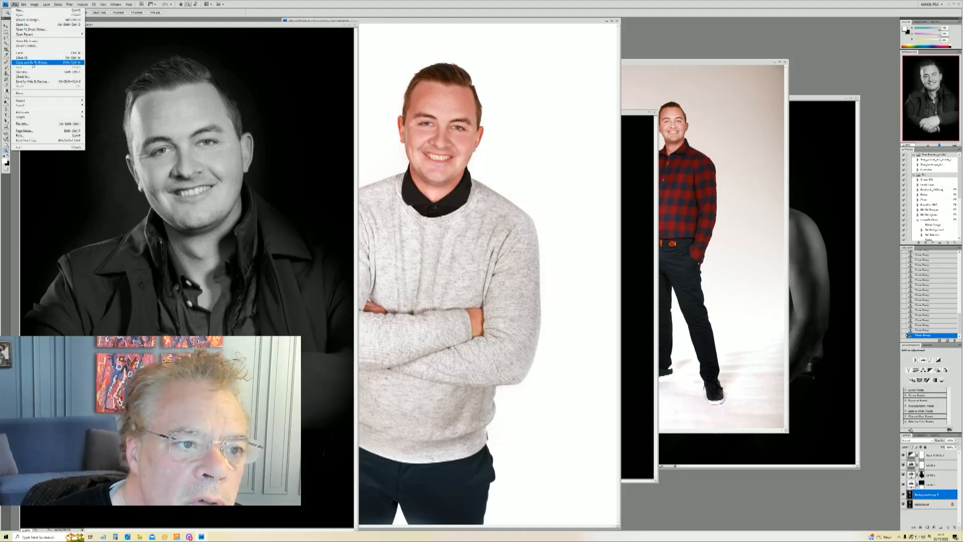
pyautogui.click(489, 26)
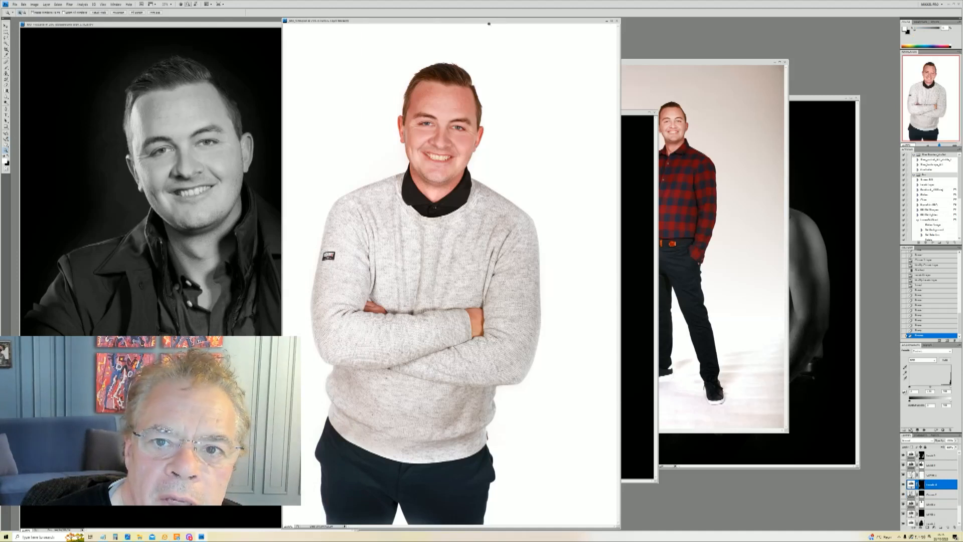
pyautogui.moveTo(489, 21); pyautogui.dragTo(458, 38)
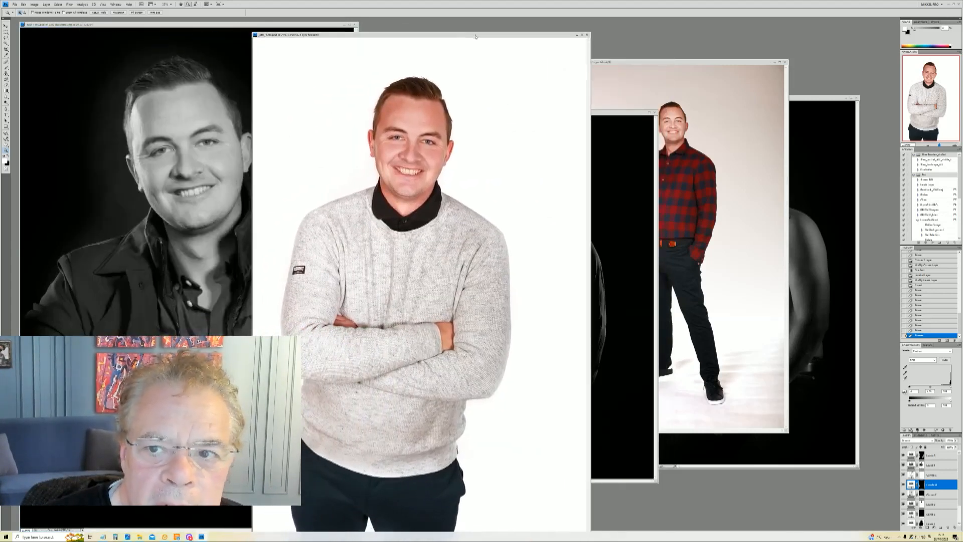
# - Fit the checked-shirt portrait on screen and move its window over the jacket and sweater portraits
pyautogui.moveTo(715, 66); pyautogui.dragTo(717, 78)
pyautogui.rightClick(668, 94)
pyautogui.click(680, 98)
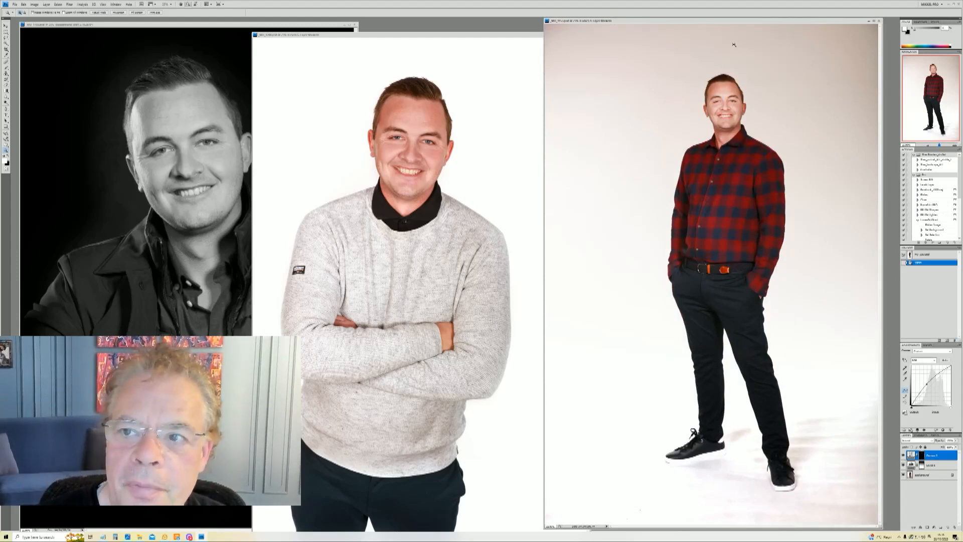
pyautogui.moveTo(750, 21); pyautogui.dragTo(289, 56)
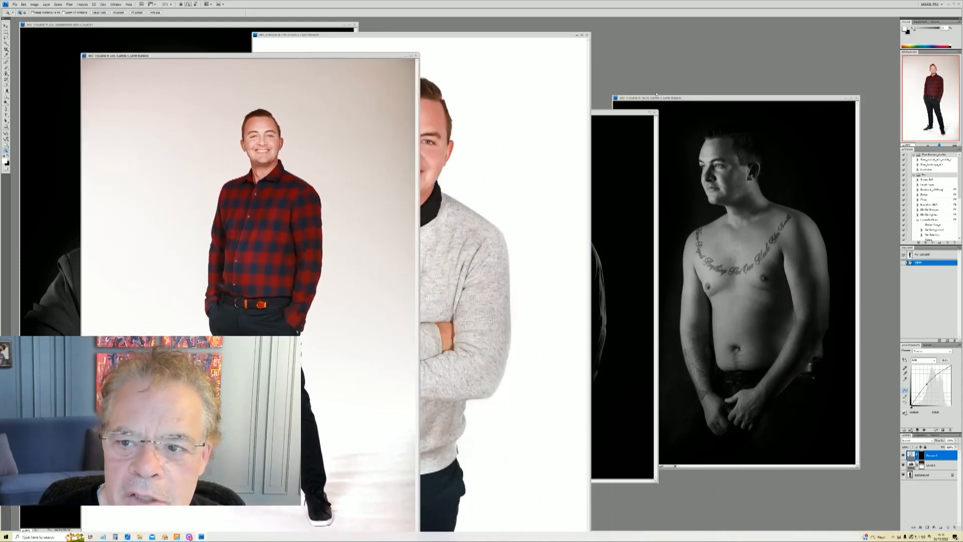
# - Bring the two dark studio portraits forward, and reposition the bare-chested one's window and fit it on screen
pyautogui.click(632, 114)
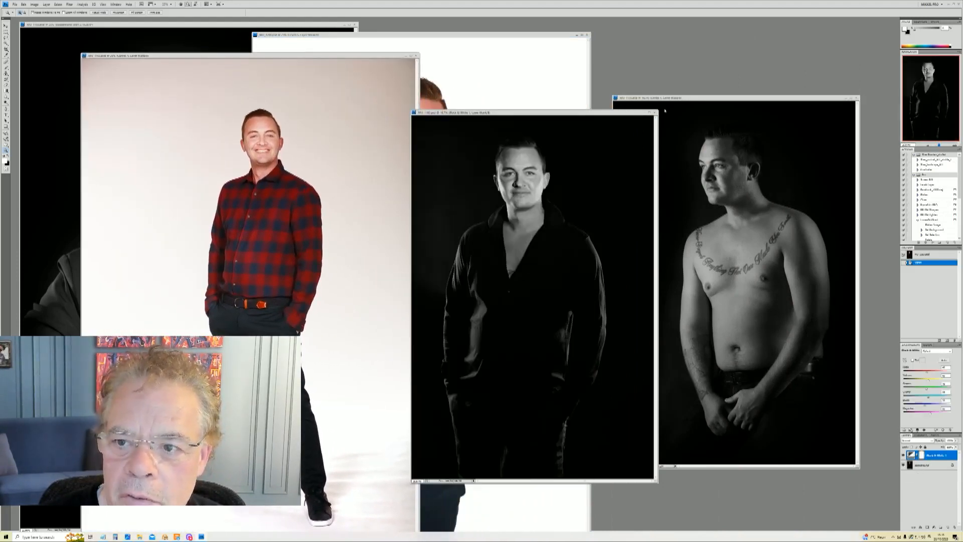
pyautogui.click(705, 100)
pyautogui.moveTo(378, 114); pyautogui.dragTo(240, 73)
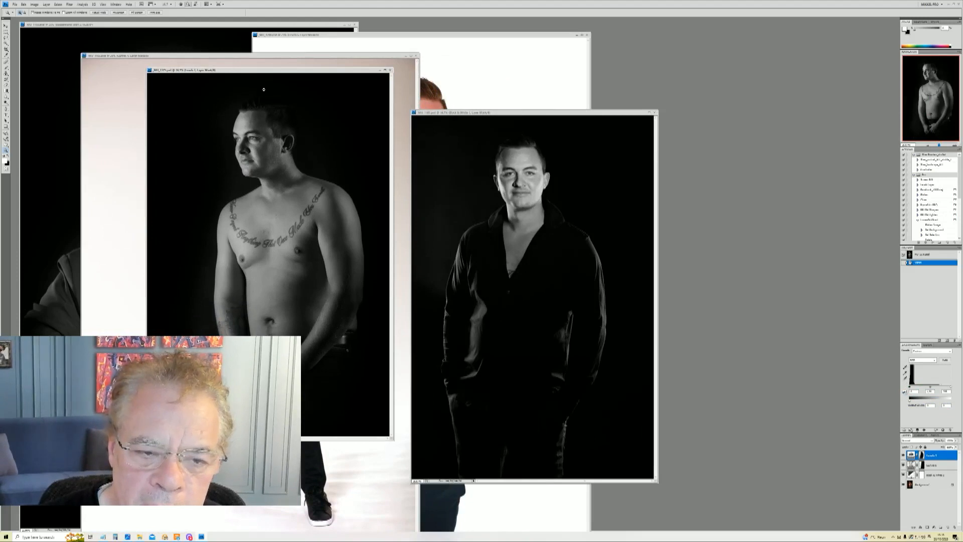
pyautogui.rightClick(264, 108)
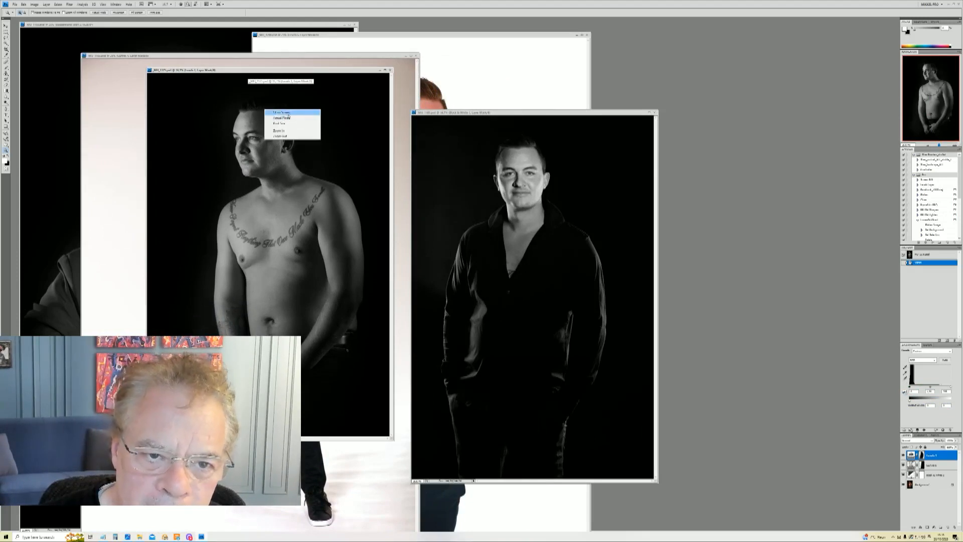
pyautogui.click(281, 113)
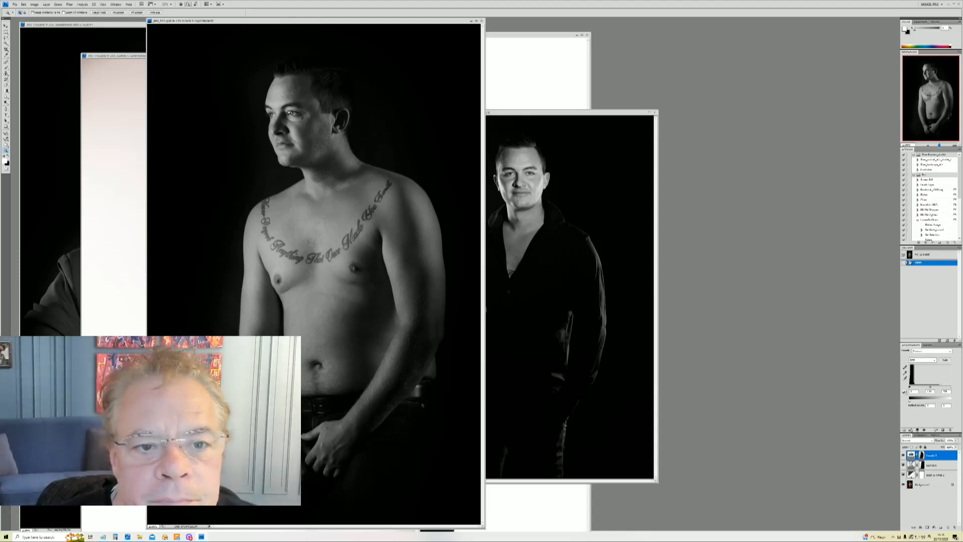
# - Examine the head and hair in the bare-chested portrait up close and return to the full image
pyautogui.click(255, 60)
pyautogui.moveTo(255, 56); pyautogui.dragTo(407, 204)
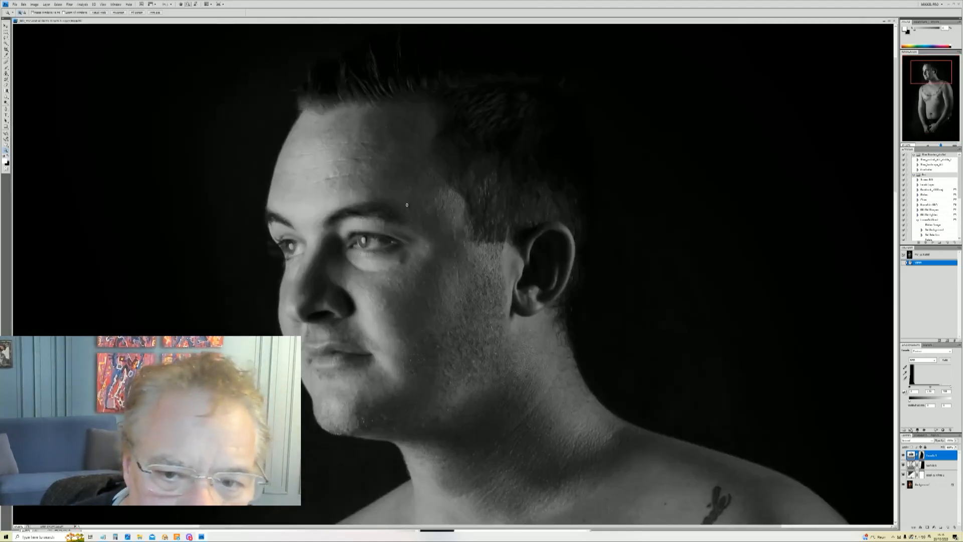
pyautogui.rightClick(419, 199)
pyautogui.click(427, 202)
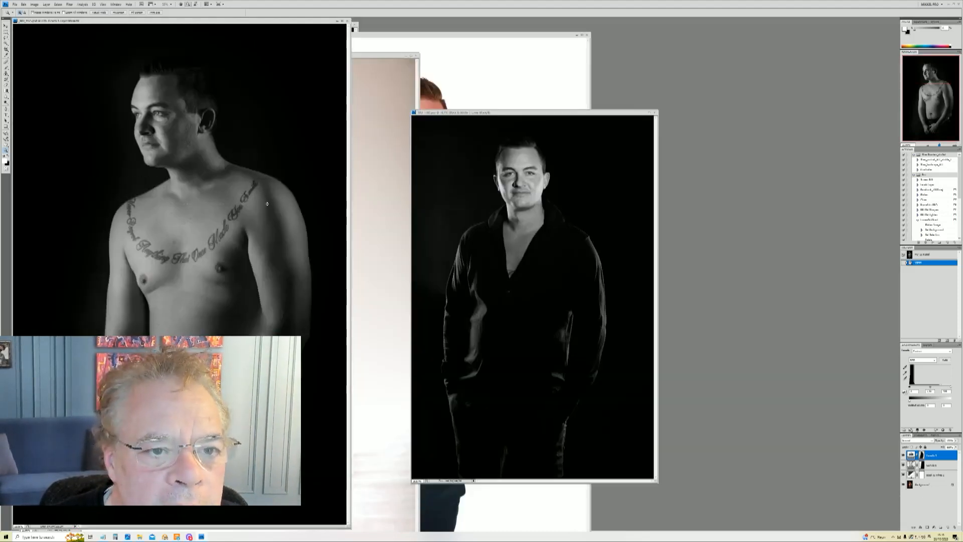
pyautogui.moveTo(86, 44); pyautogui.dragTo(267, 204)
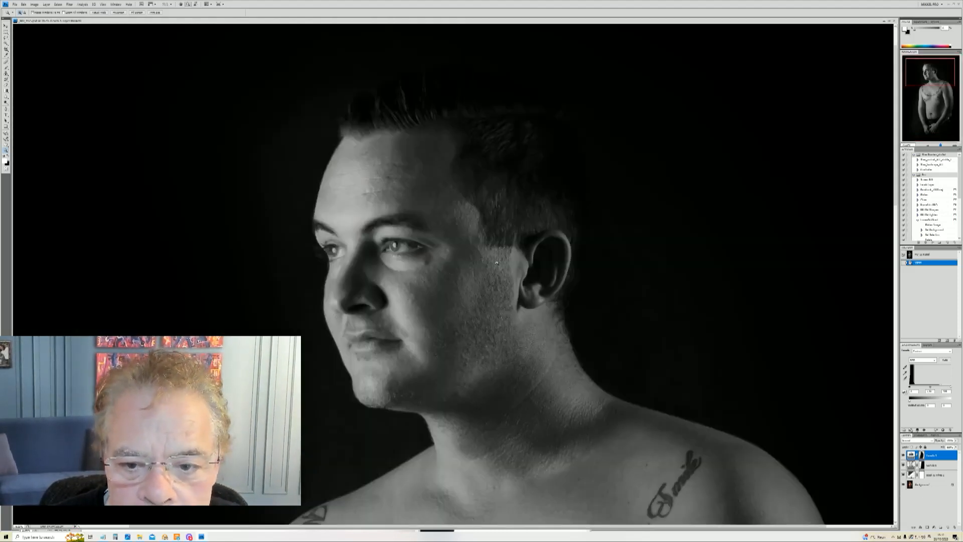
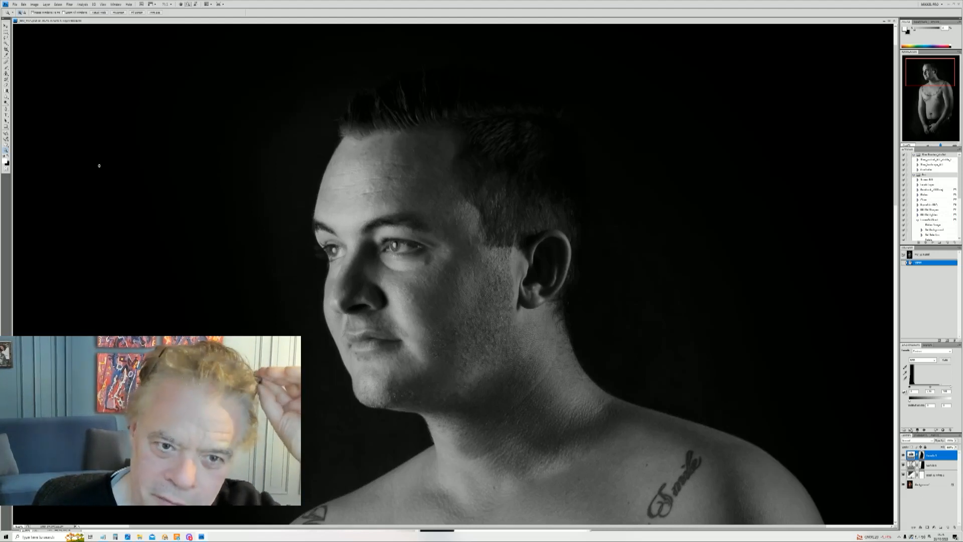
pyautogui.rightClick(334, 125)
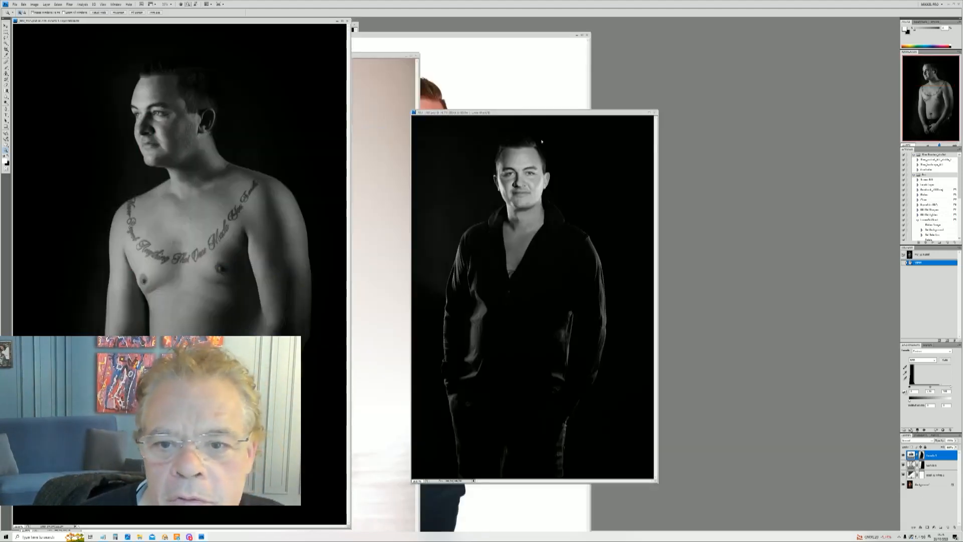
# - Fit the dark-shirt portrait on screen and place it side by side with the bare-chested portrait
pyautogui.rightClick(545, 153)
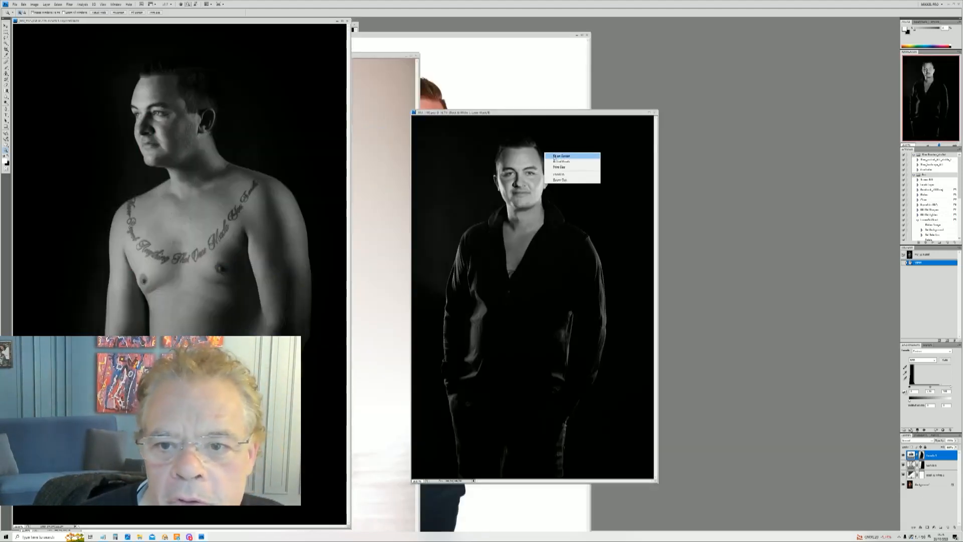
pyautogui.click(558, 156)
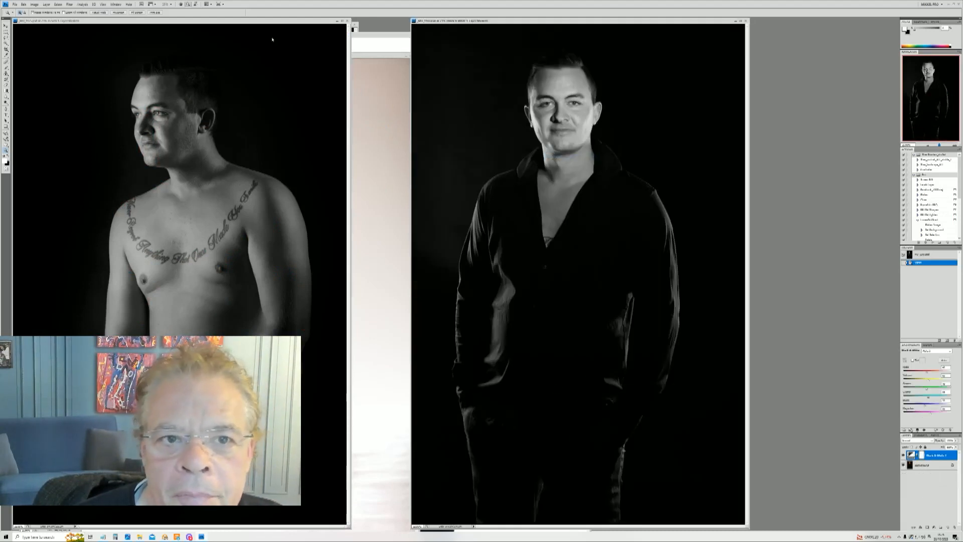
pyautogui.moveTo(517, 22); pyautogui.dragTo(641, 29)
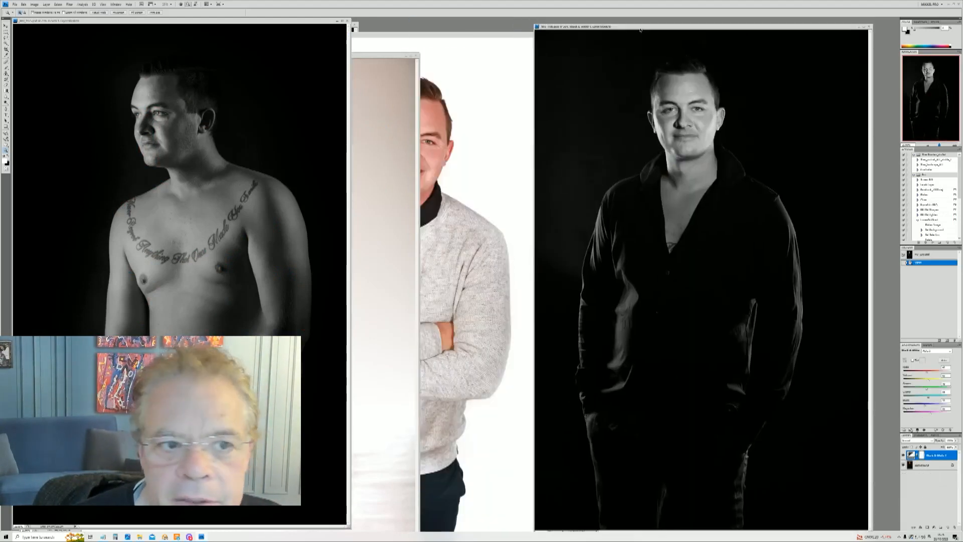
pyautogui.moveTo(198, 21); pyautogui.dragTo(370, 28)
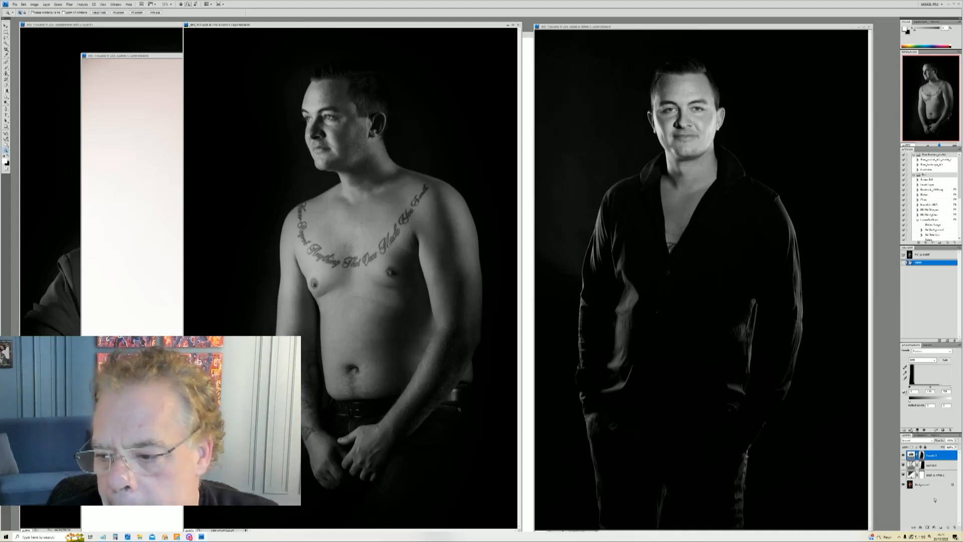
# - Duplicate the Background layer of the bare-chested portrait under the default copy name
pyautogui.rightClick(923, 486)
pyautogui.click(932, 497)
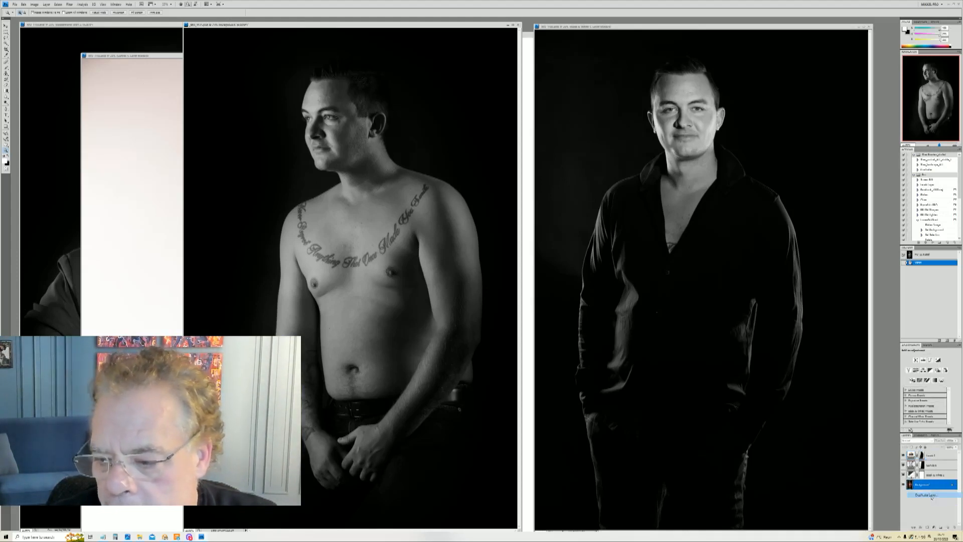
pyautogui.press('Return')
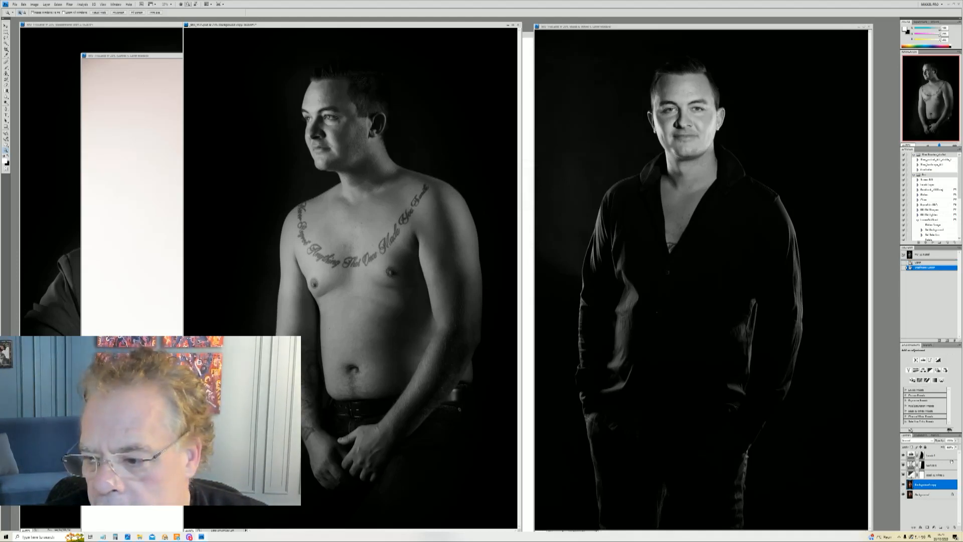
# - Move the Black & White adjustment layer to the top of the layer stack and hide it
pyautogui.moveTo(939, 476); pyautogui.dragTo(936, 452)
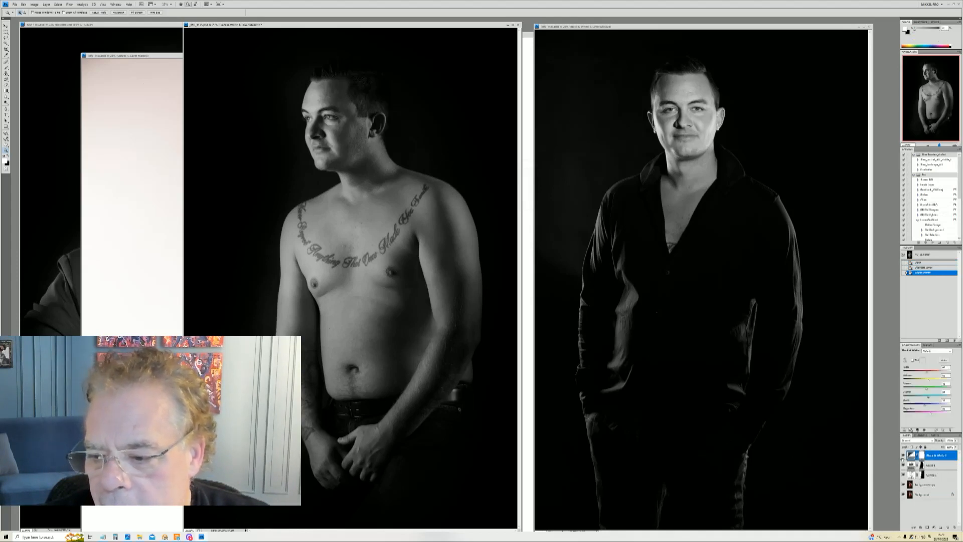
pyautogui.click(903, 455)
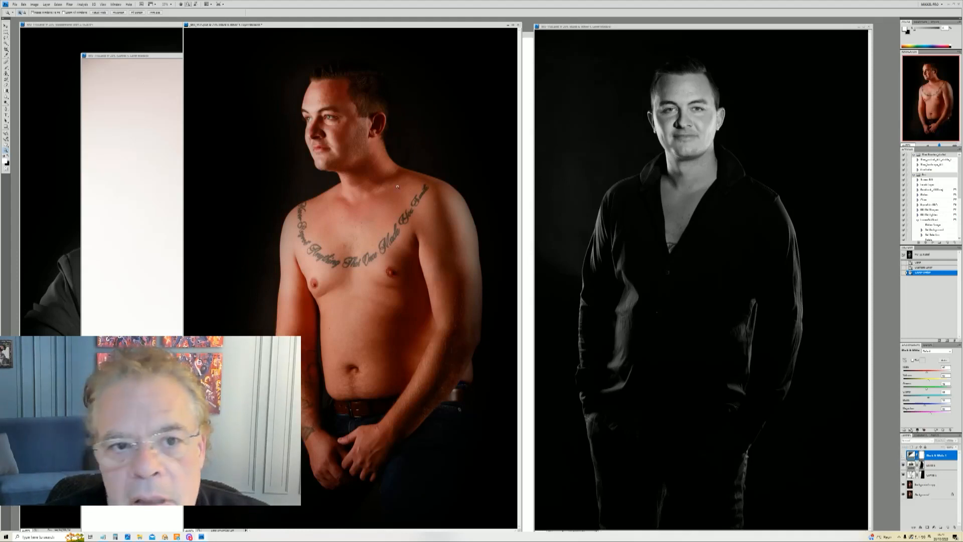
# - Add a Curves adjustment layer and bend its curve steeply upward to brighten the bare-chested portrait strongly
pyautogui.moveTo(270, 54); pyautogui.dragTo(442, 181)
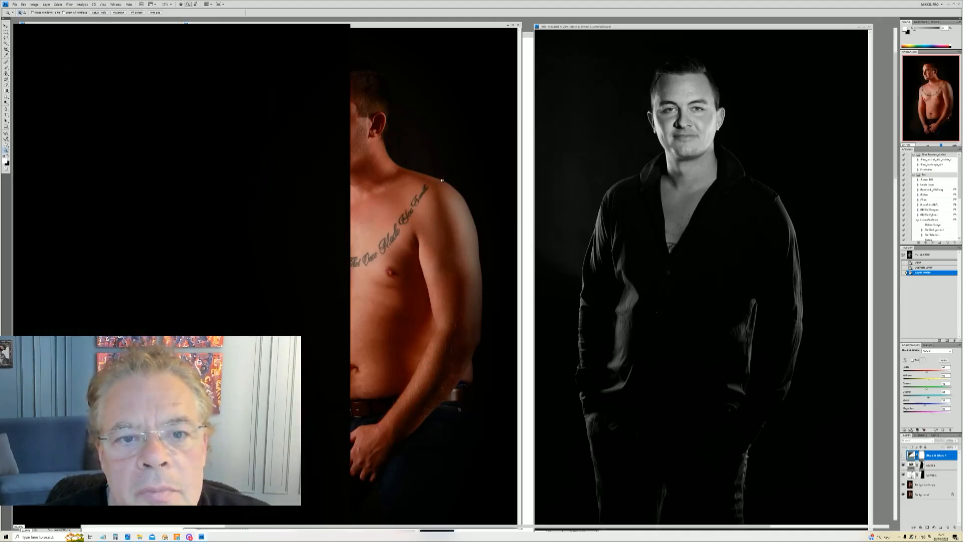
pyautogui.click(47, 4)
pyautogui.moveTo(63, 48)
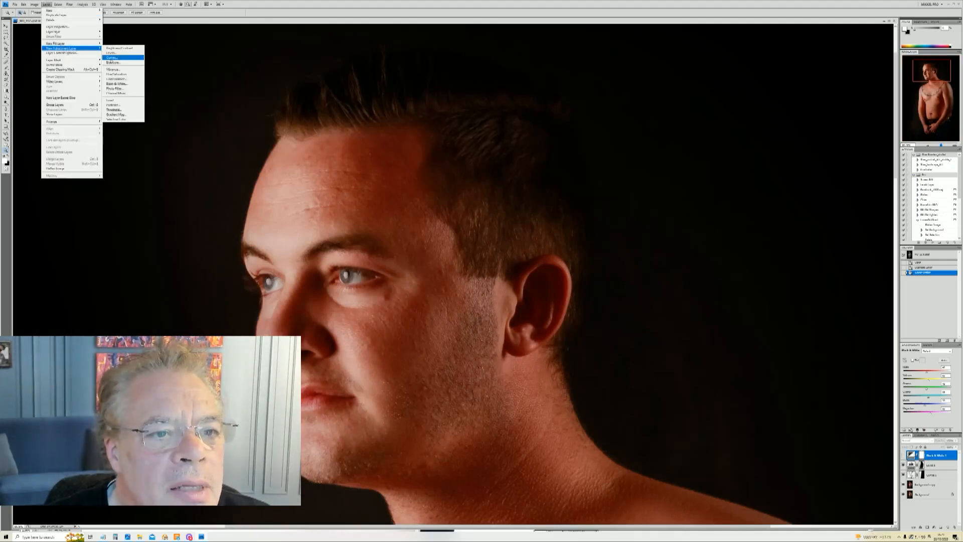
pyautogui.click(113, 58)
pyautogui.press('Return')
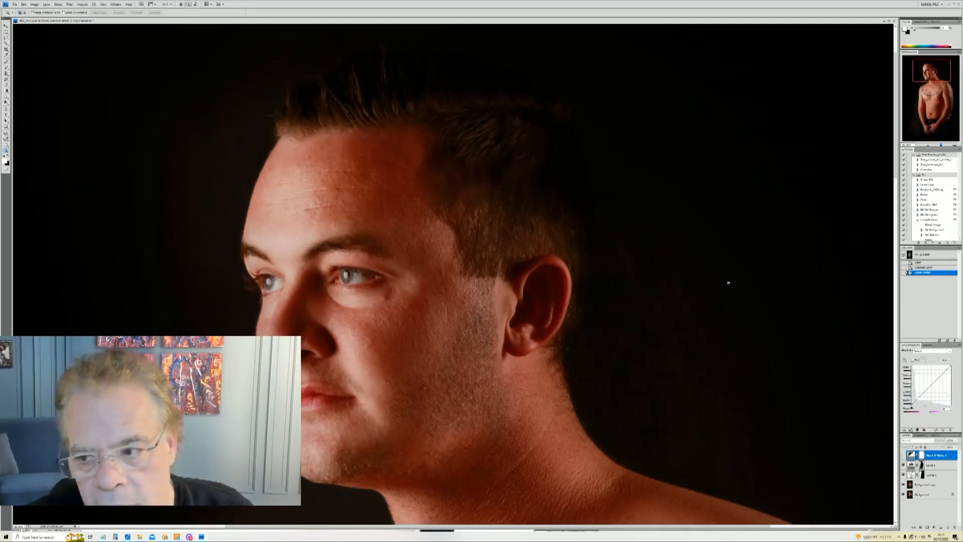
pyautogui.moveTo(931, 387); pyautogui.dragTo(919, 380)
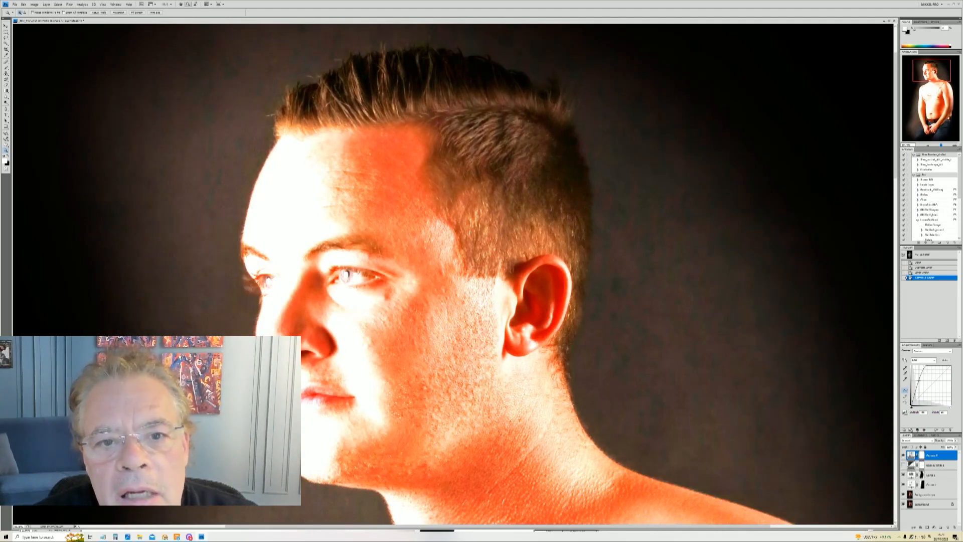
pyautogui.moveTo(919, 380); pyautogui.dragTo(919, 380)
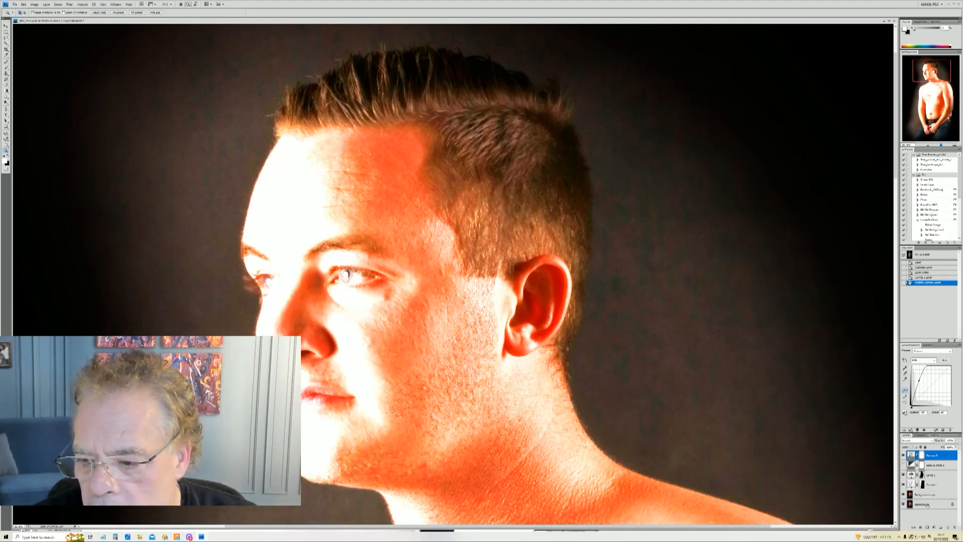
# - Invert the Curves layer's mask to hide the brightening and set a smaller soft brush for the Eraser tool
pyautogui.hotkey('ctrl', 'i')
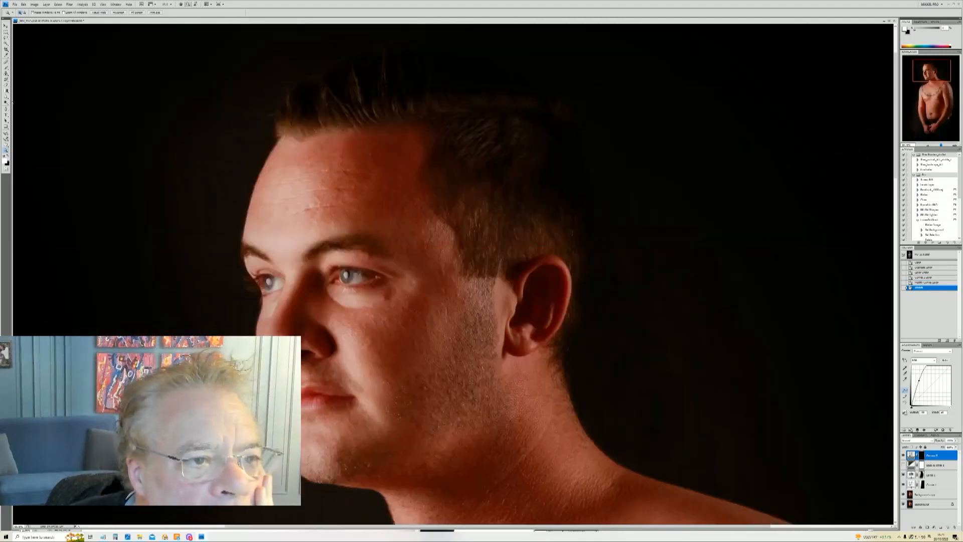
pyautogui.click(6, 86)
pyautogui.rightClick(354, 99)
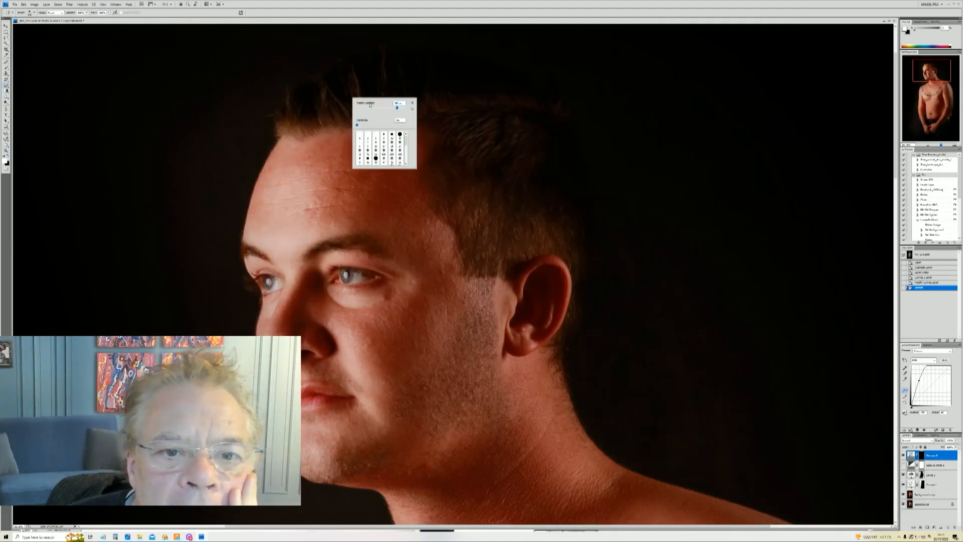
pyautogui.moveTo(397, 109); pyautogui.dragTo(393, 109)
pyautogui.click(316, 98)
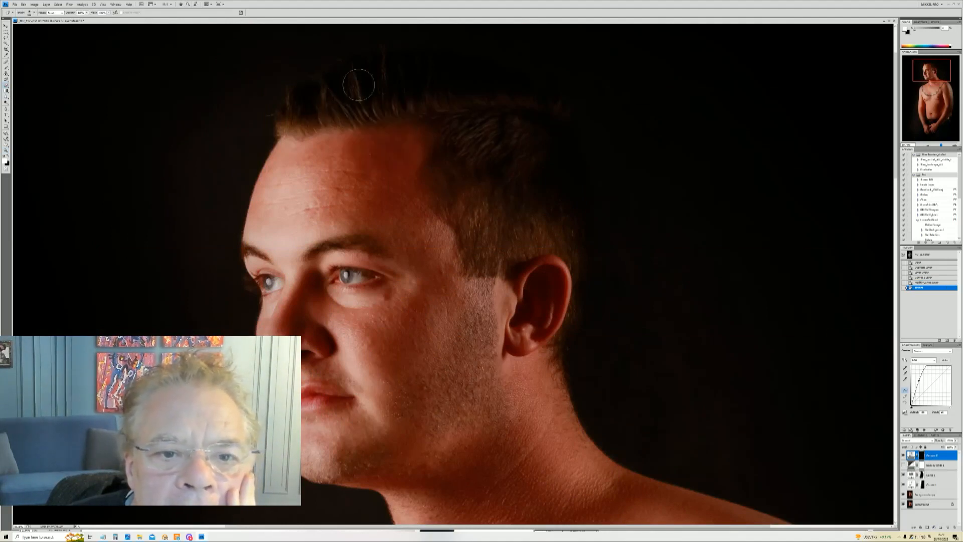
# - Make white the background colour and erase on the Curves mask to reveal the brightening over the hair
pyautogui.click(358, 85)
pyautogui.click(4, 156)
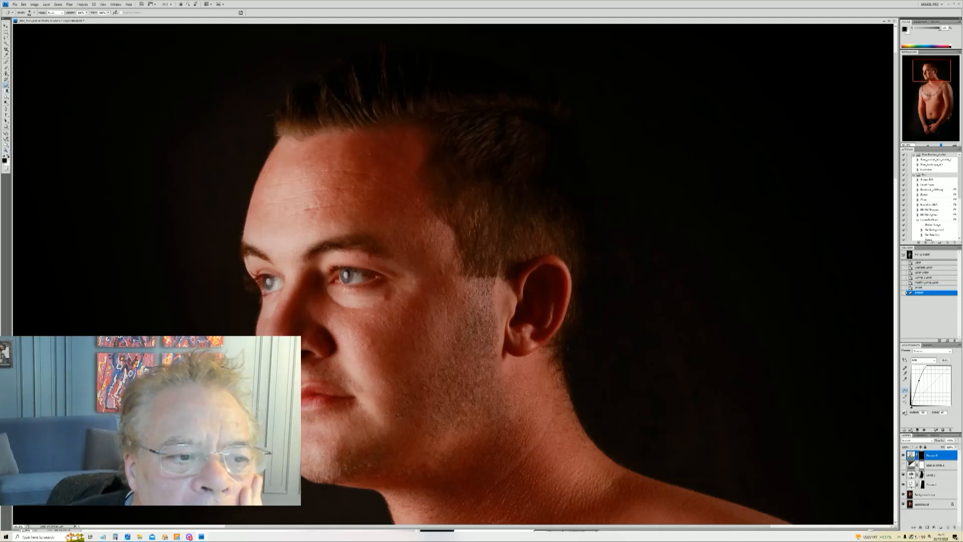
pyautogui.moveTo(300, 100)
pyautogui.mouseDown()
pyautogui.moveTo(352, 77)
pyautogui.moveTo(452, 80)
pyautogui.moveTo(408, 84)
pyautogui.moveTo(390, 78)
pyautogui.moveTo(474, 67)
pyautogui.moveTo(549, 87)
pyautogui.moveTo(560, 106)
pyautogui.moveTo(452, 97)
pyautogui.moveTo(540, 113)
pyautogui.moveTo(517, 201)
pyautogui.moveTo(551, 184)
pyautogui.moveTo(558, 206)
pyautogui.moveTo(559, 159)
pyautogui.moveTo(572, 198)
pyautogui.moveTo(517, 196)
pyautogui.moveTo(502, 170)
pyautogui.mouseUp()
pyautogui.rightClick(478, 130)
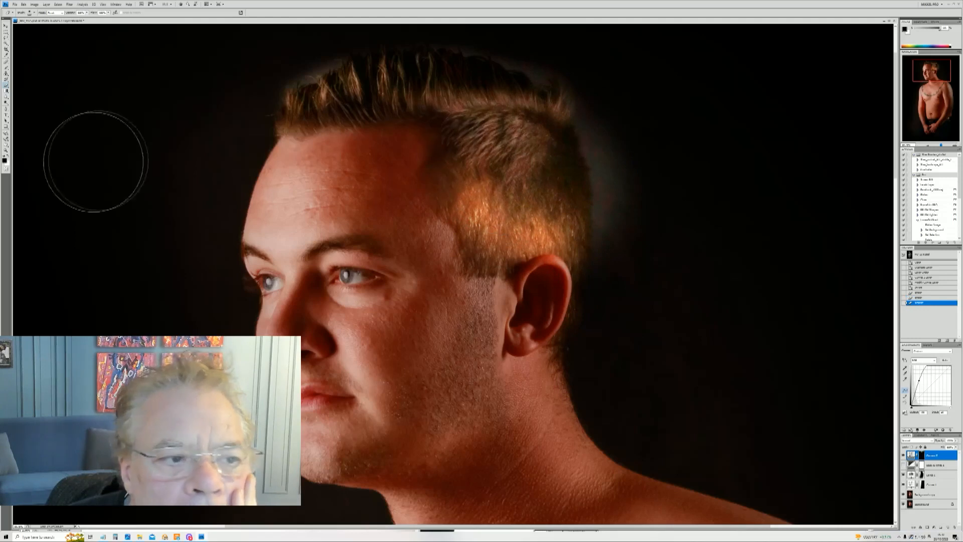
# - Make black the background colour and erase the excess brightening from the hair around the temple and above the ear
pyautogui.click(9, 158)
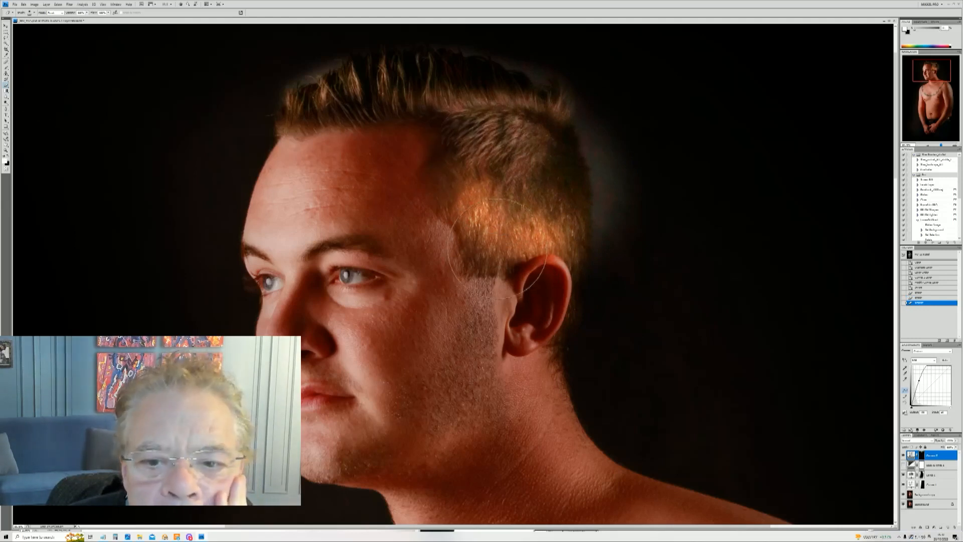
pyautogui.rightClick(521, 252)
pyautogui.click(533, 247)
pyautogui.moveTo(445, 259)
pyautogui.mouseDown()
pyautogui.moveTo(489, 291)
pyautogui.moveTo(524, 284)
pyautogui.mouseUp()
# - Resize the eraser and remove the bright halo around the head and the excess brightening over the crown
pyautogui.rightClick(546, 239)
pyautogui.moveTo(596, 249)
pyautogui.mouseDown()
pyautogui.moveTo(615, 193)
pyautogui.moveTo(609, 152)
pyautogui.moveTo(602, 131)
pyautogui.moveTo(611, 239)
pyautogui.moveTo(603, 126)
pyautogui.moveTo(587, 117)
pyautogui.moveTo(592, 101)
pyautogui.moveTo(564, 73)
pyautogui.moveTo(488, 45)
pyautogui.moveTo(412, 37)
pyautogui.moveTo(247, 86)
pyautogui.moveTo(281, 70)
pyautogui.mouseUp()
pyautogui.rightClick(545, 208)
pyautogui.moveTo(582, 217); pyautogui.dragTo(591, 217)
pyautogui.moveTo(460, 82)
pyautogui.mouseDown()
pyautogui.moveTo(607, 193)
pyautogui.moveTo(591, 187)
pyautogui.moveTo(490, 55)
pyautogui.moveTo(544, 87)
pyautogui.moveTo(548, 183)
pyautogui.moveTo(465, 77)
pyautogui.moveTo(438, 69)
pyautogui.mouseUp()
# - Fade the last eraser stroke slightly, and toggle the fade off and on to compare the hair
pyautogui.click(24, 5)
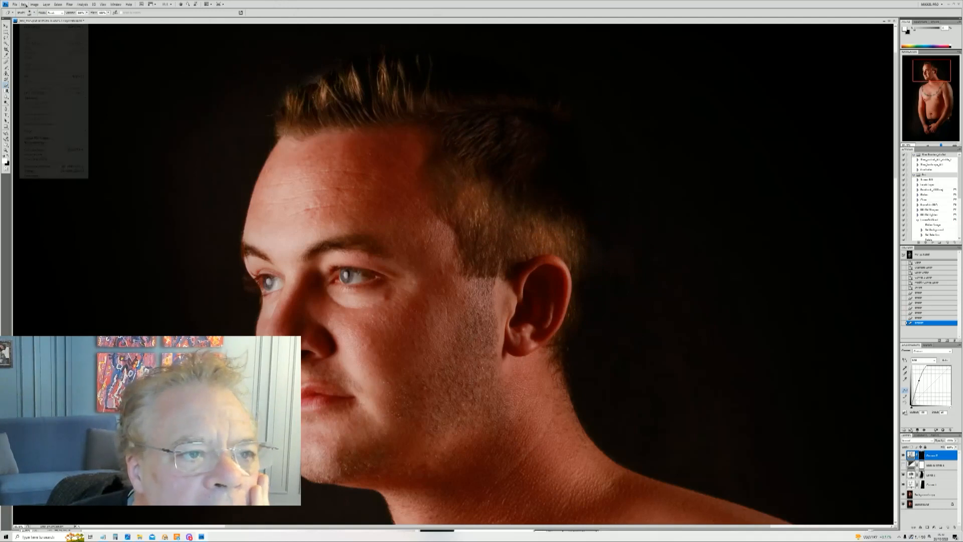
pyautogui.click(46, 27)
pyautogui.click(773, 182)
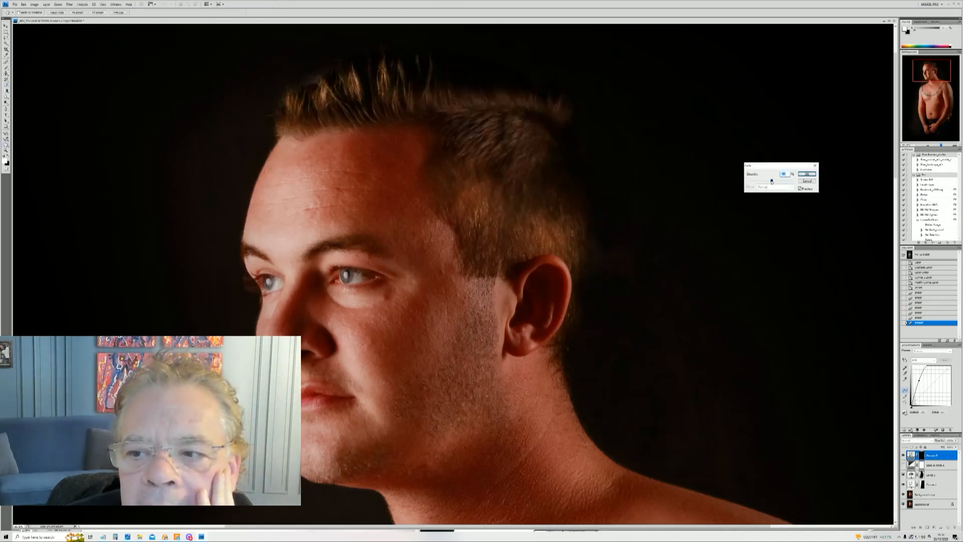
pyautogui.moveTo(765, 182); pyautogui.dragTo(787, 181)
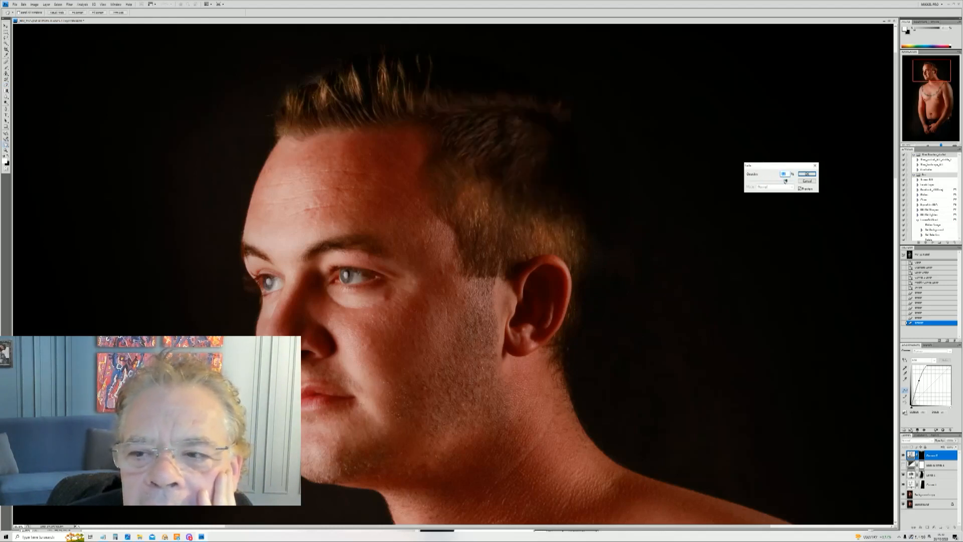
pyautogui.click(801, 175)
pyautogui.press('b')
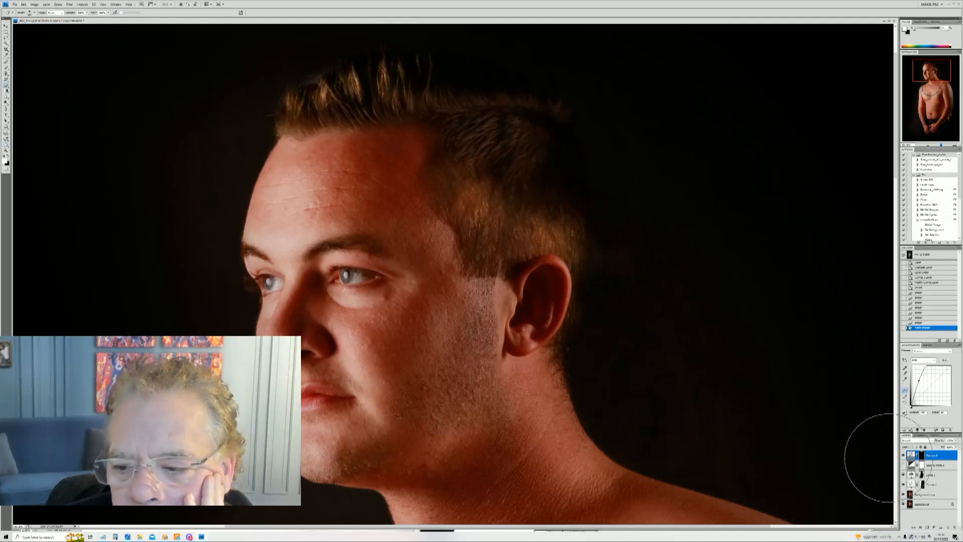
pyautogui.hotkey('ctrl', 'z')
pyautogui.hotkey('ctrl', 'z')
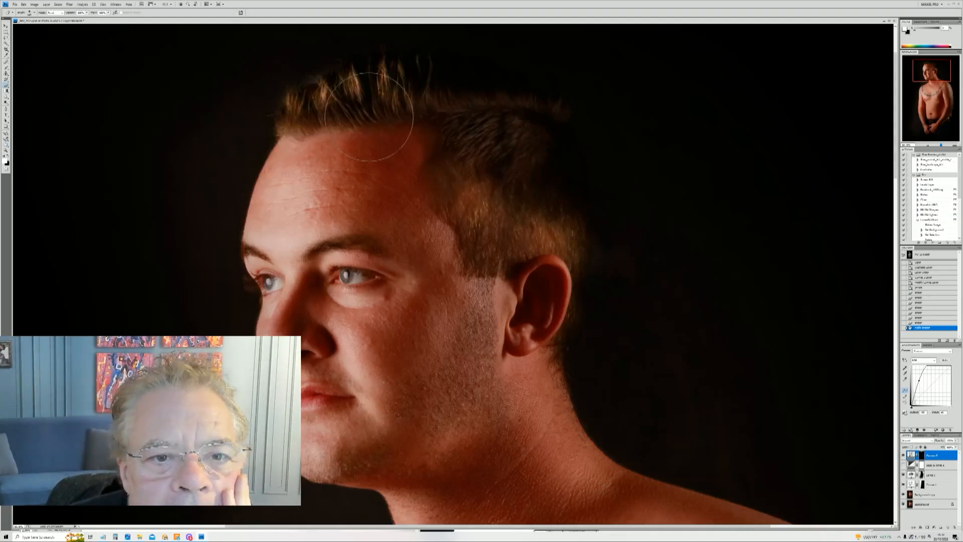
# - Reduce the eraser size and remove the remaining brightening from the background just above the front hairline
pyautogui.rightClick(372, 120)
pyautogui.click(414, 129)
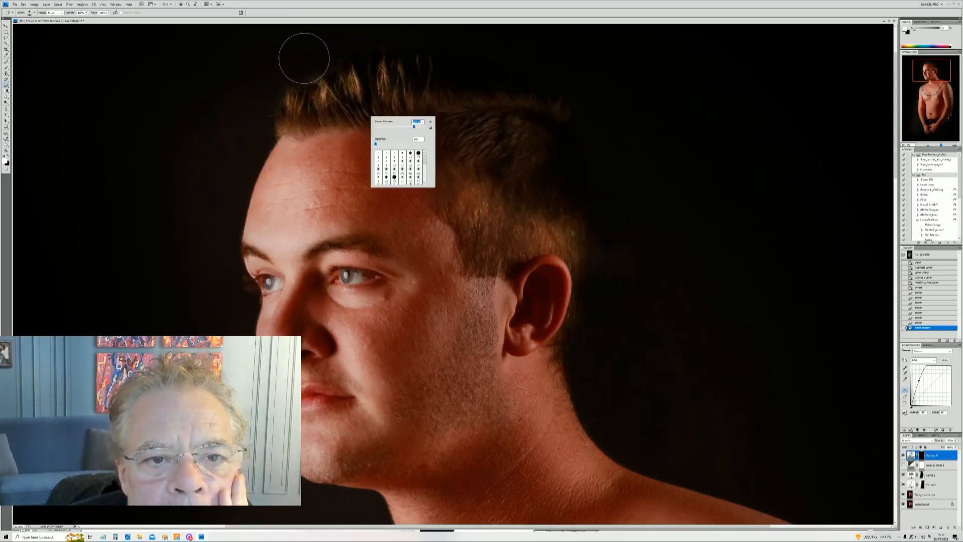
pyautogui.click(304, 59)
pyautogui.click(307, 61)
pyautogui.click(307, 61)
pyautogui.moveTo(289, 61)
pyautogui.mouseDown()
pyautogui.moveTo(275, 71)
pyautogui.moveTo(286, 54)
pyautogui.mouseUp()
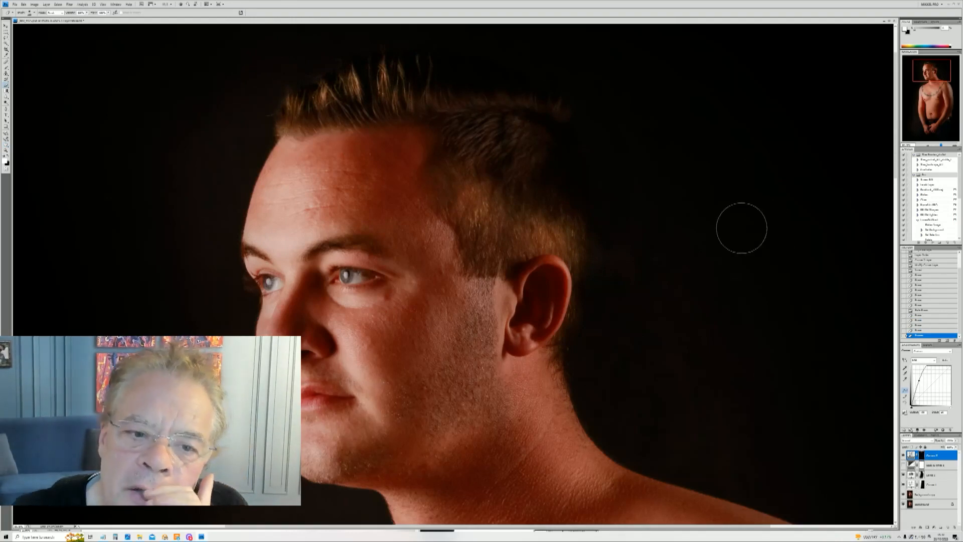
# - Set up the Clone Stamp with a small soft brush and raised opacity for retouching the tattooed forearm
pyautogui.moveTo(940, 73); pyautogui.dragTo(941, 130)
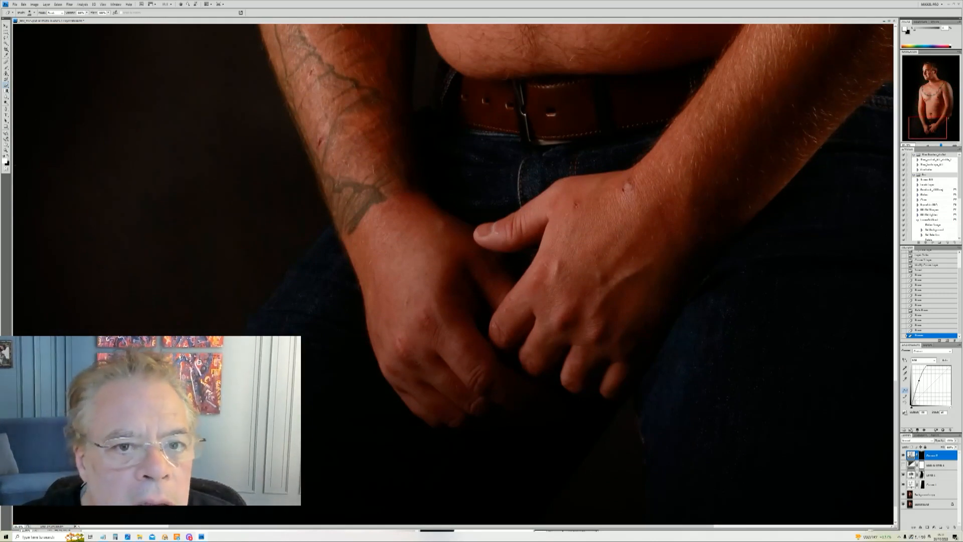
pyautogui.press('z')
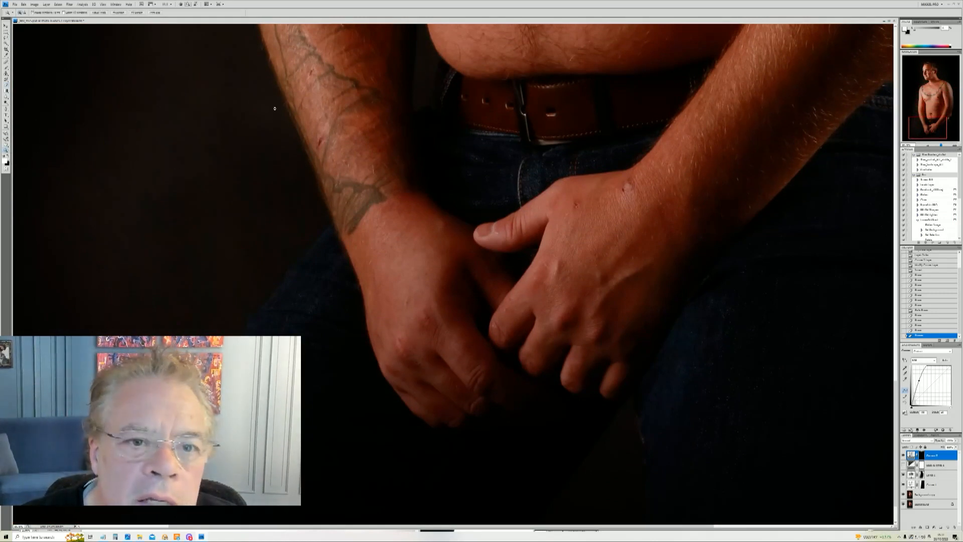
pyautogui.moveTo(253, 47); pyautogui.dragTo(392, 194)
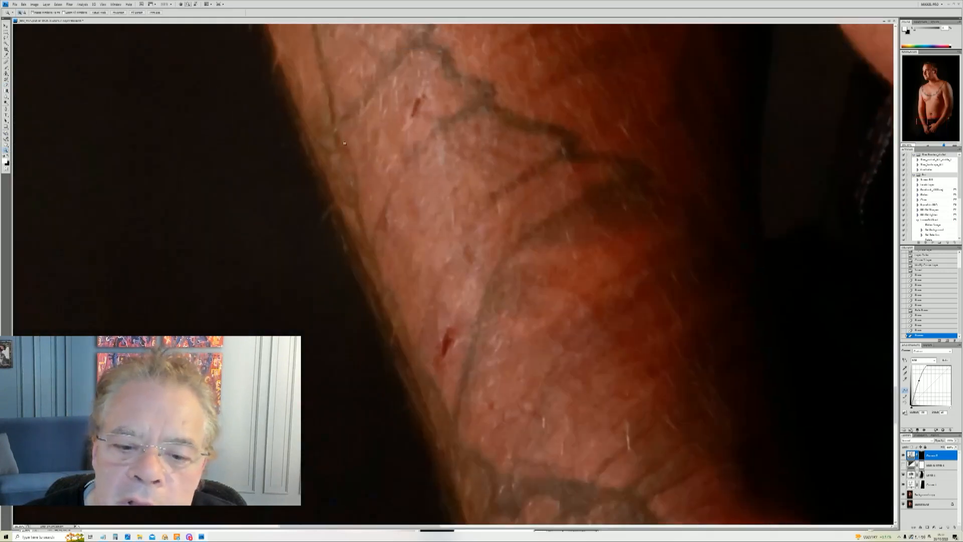
pyautogui.click(6, 73)
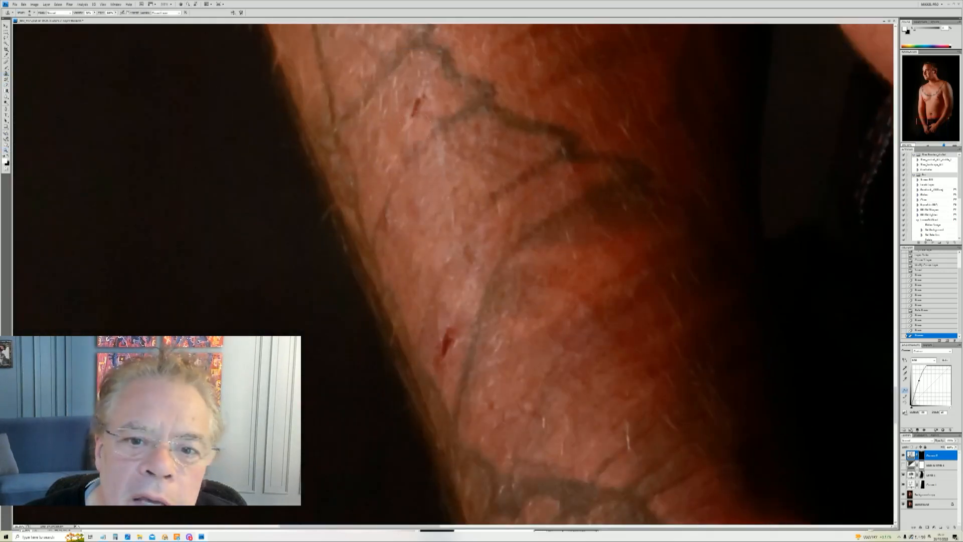
pyautogui.rightClick(454, 129)
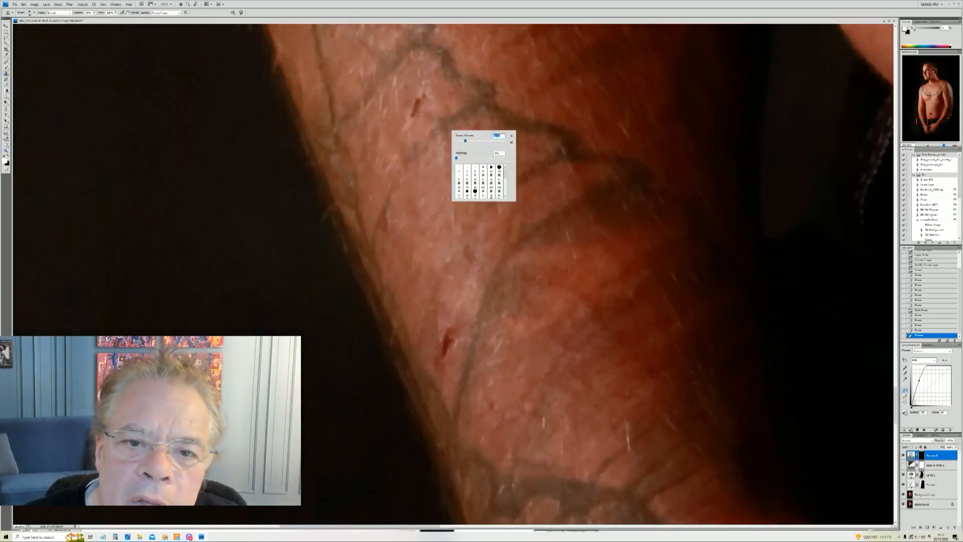
pyautogui.keyDown('alt'); pyautogui.click(412, 73); pyautogui.keyUp('alt')
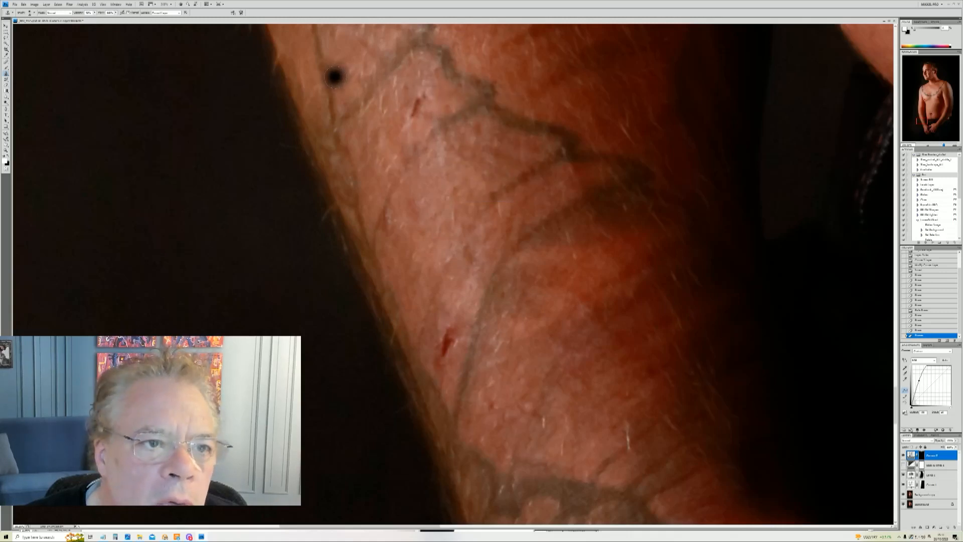
pyautogui.click(94, 13)
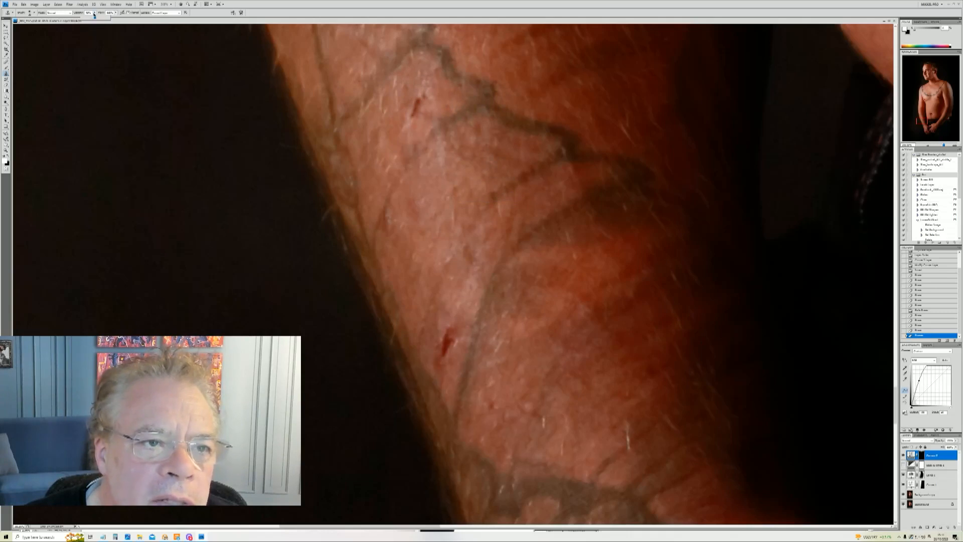
pyautogui.moveTo(94, 18); pyautogui.dragTo(109, 17)
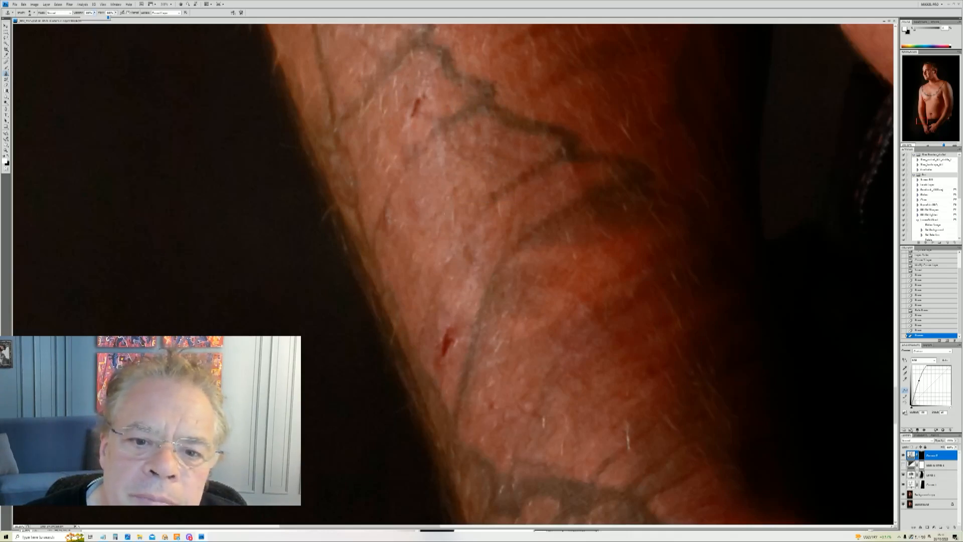
# - Clone clean skin over the two red scratches on the tattooed forearm, working on the Background copy layer
pyautogui.click(427, 193)
pyautogui.click(417, 113)
pyautogui.click(417, 114)
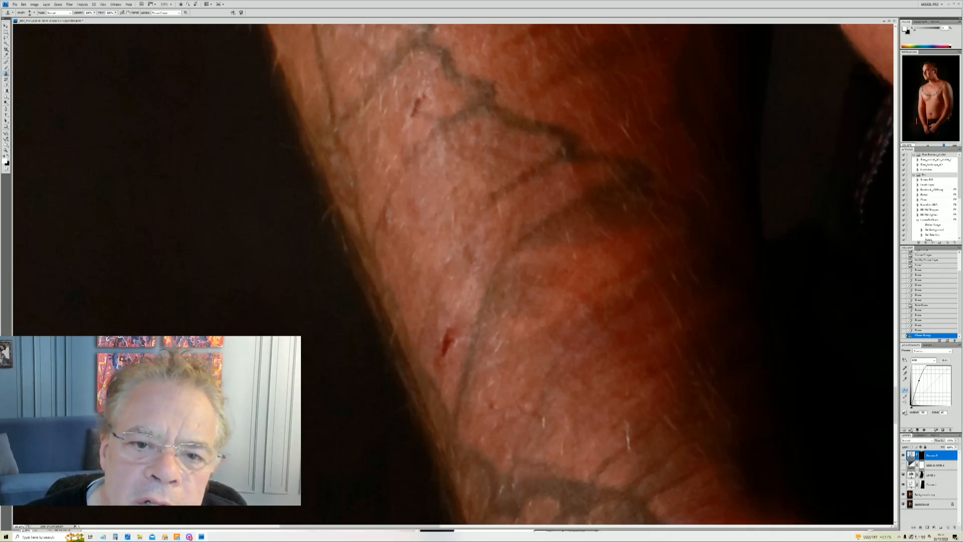
pyautogui.click(931, 496)
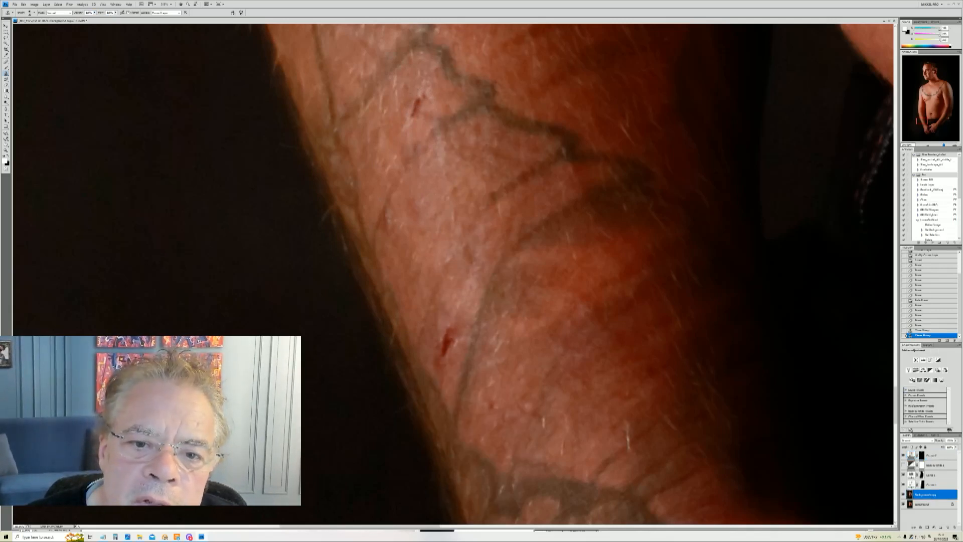
pyautogui.click(414, 108)
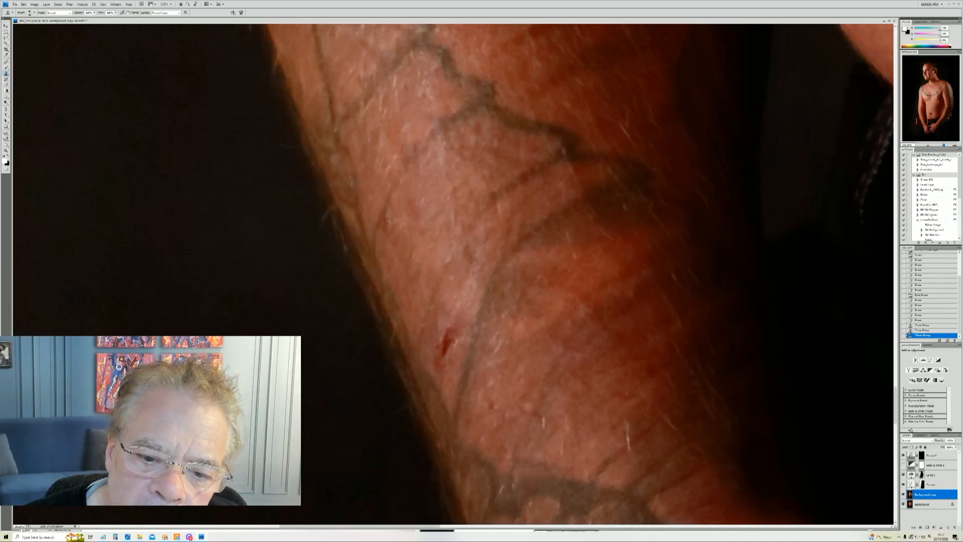
pyautogui.click(446, 340)
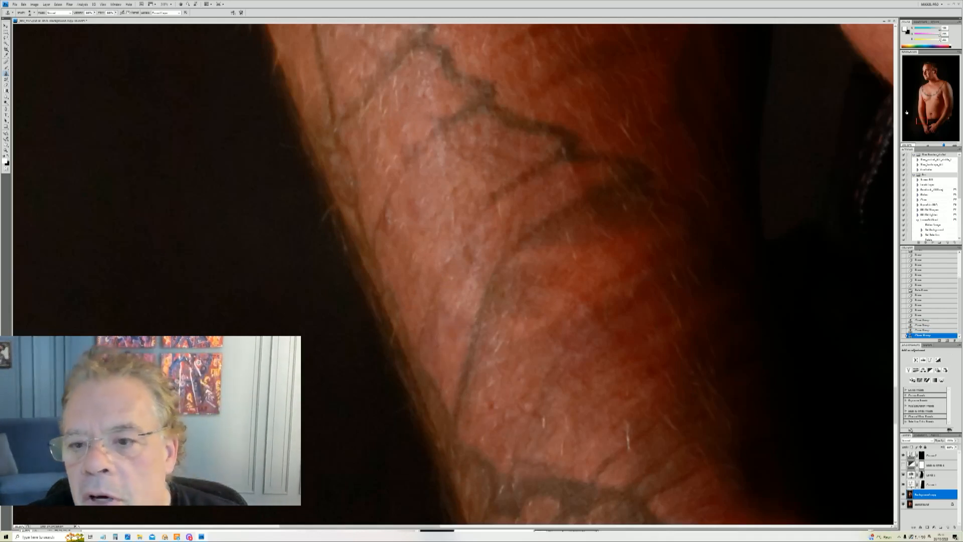
# - Clone out the red spot beneath the word "Once" in the chest tattoo
pyautogui.scroll(-1, 451, 273)
pyautogui.moveTo(924, 118); pyautogui.dragTo(933, 92)
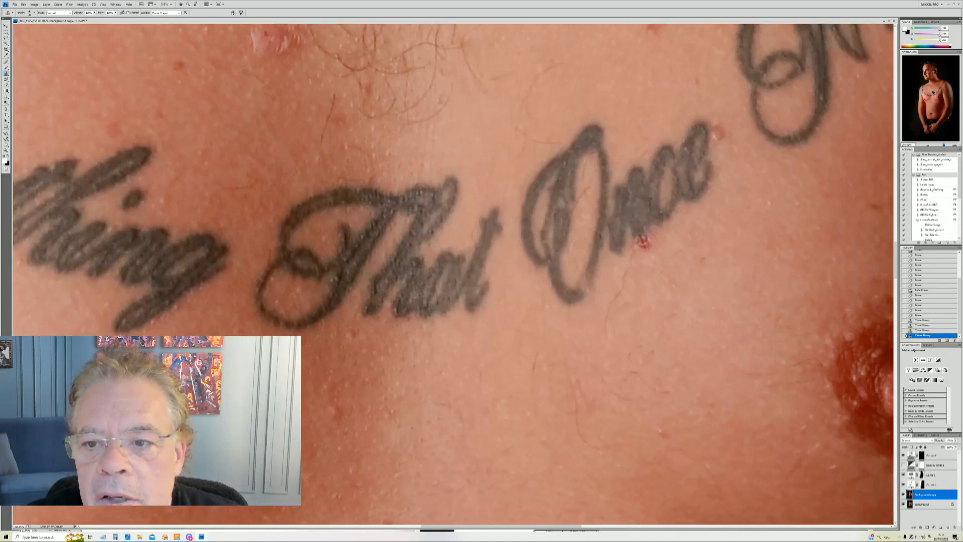
pyautogui.click(644, 242)
pyautogui.click(642, 244)
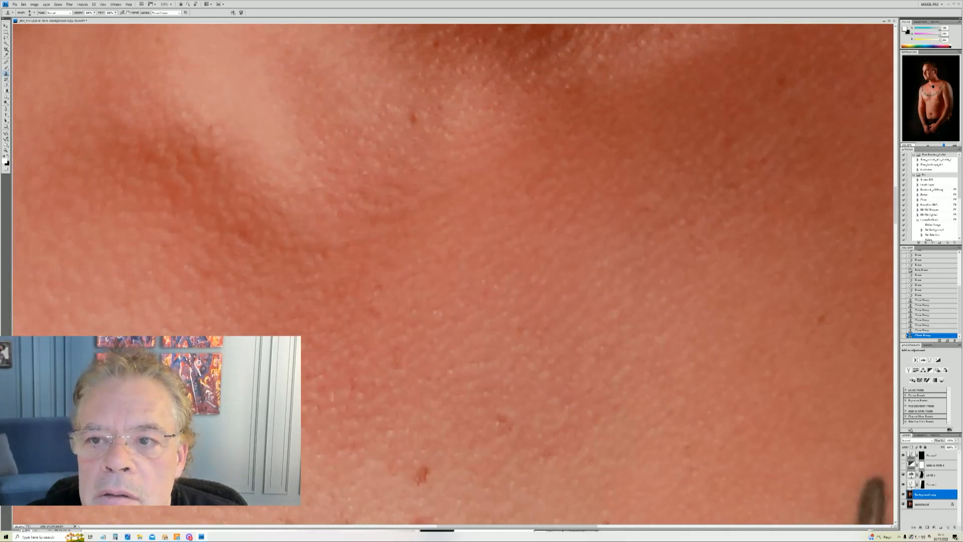
# - Adjust the Clone Stamp size, sample clean skin near the wrist and clone out the pale scar there
pyautogui.moveTo(933, 87); pyautogui.dragTo(931, 124)
pyautogui.rightClick(654, 308)
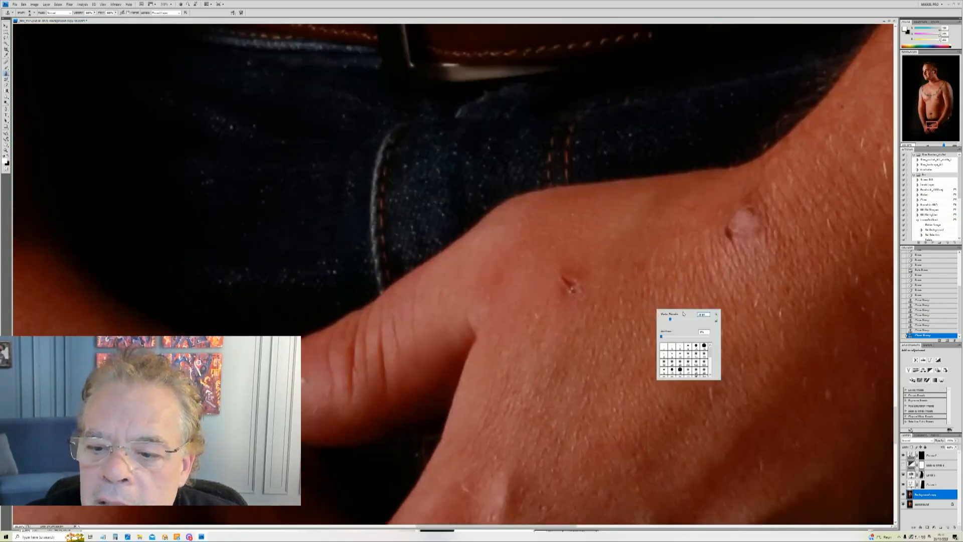
pyautogui.moveTo(677, 319); pyautogui.dragTo(676, 319)
pyautogui.keyDown('alt'); pyautogui.click(712, 261); pyautogui.keyUp('alt')
pyautogui.click(731, 236)
pyautogui.click(743, 235)
pyautogui.click(756, 223)
pyautogui.click(766, 207)
pyautogui.click(756, 208)
pyautogui.click(747, 215)
pyautogui.click(750, 225)
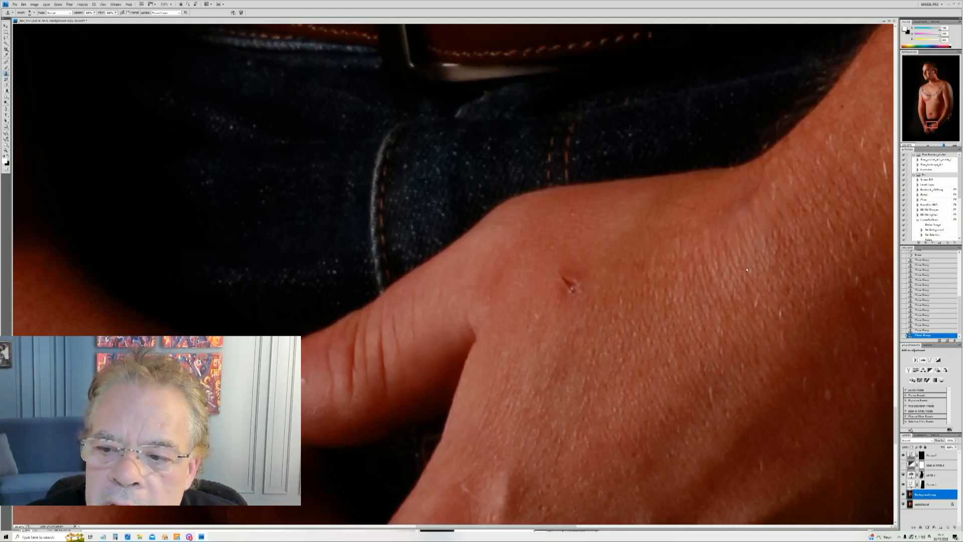
# - Clone out the small red scratch on the back of the hand and touch up the edge below the thumb
pyautogui.click(571, 285)
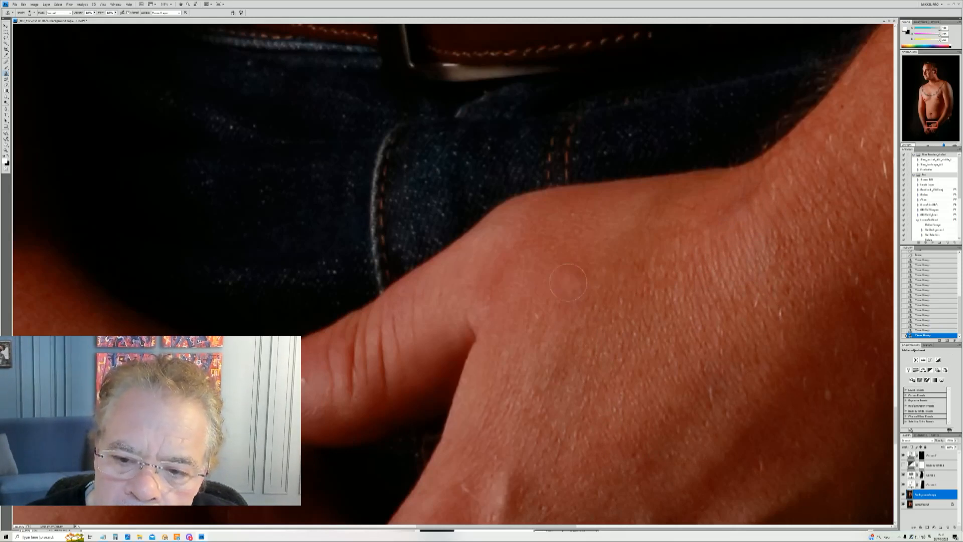
pyautogui.click(571, 284)
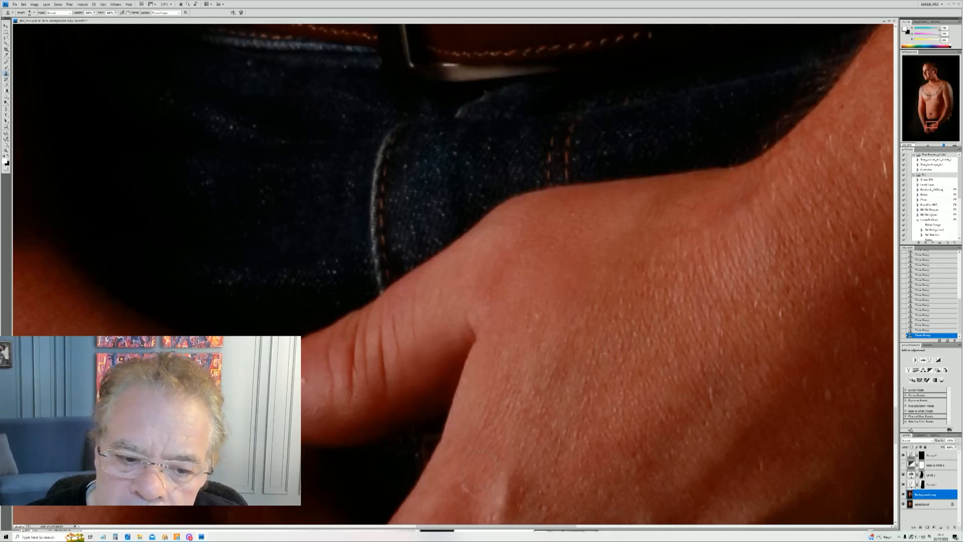
pyautogui.rightClick(585, 364)
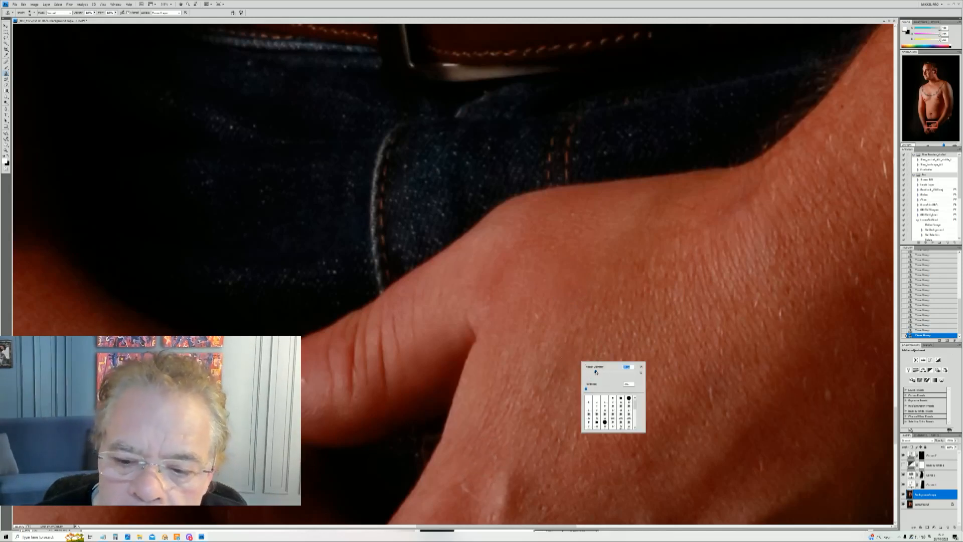
pyautogui.press('Return')
pyautogui.click(450, 377)
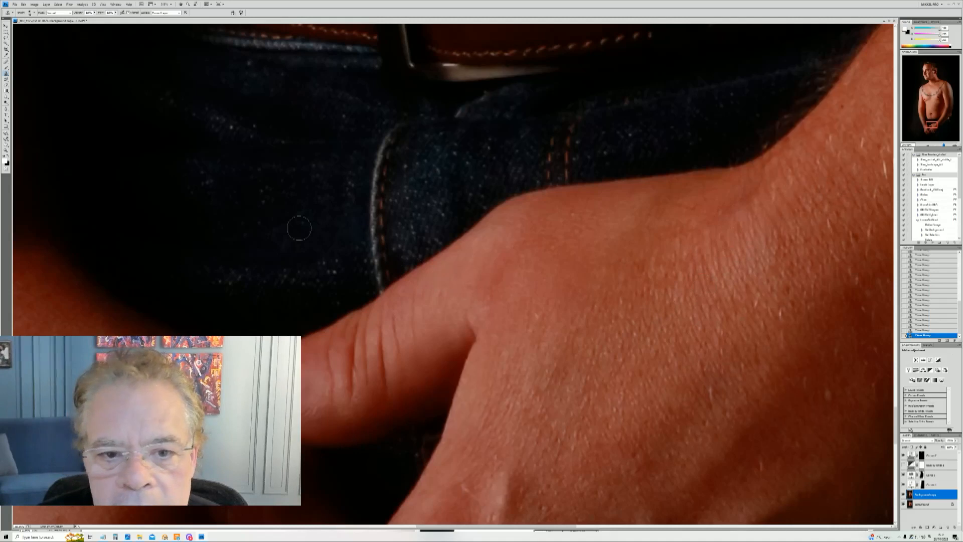
# - Fit the bare-chested portrait on screen to check the whole retouch
pyautogui.click(7, 151)
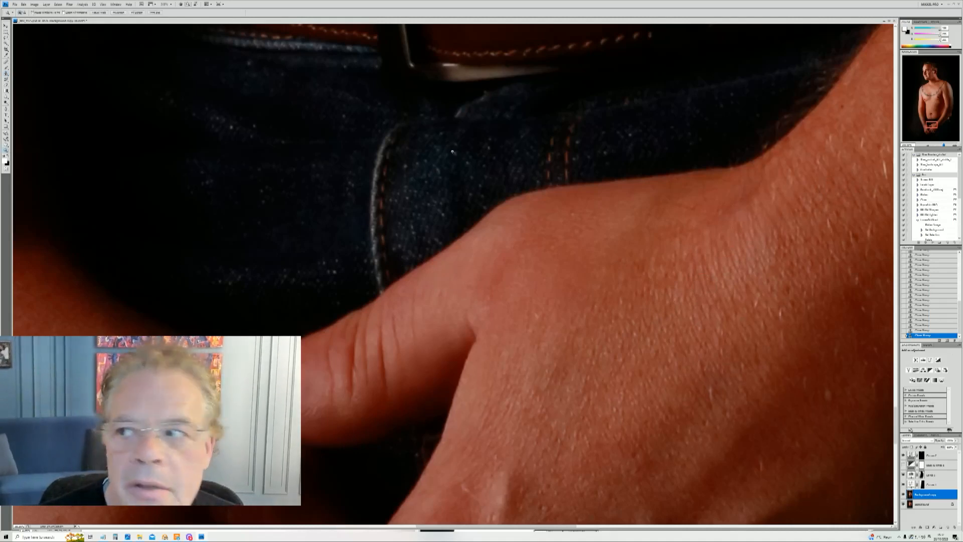
pyautogui.rightClick(475, 158)
pyautogui.click(485, 161)
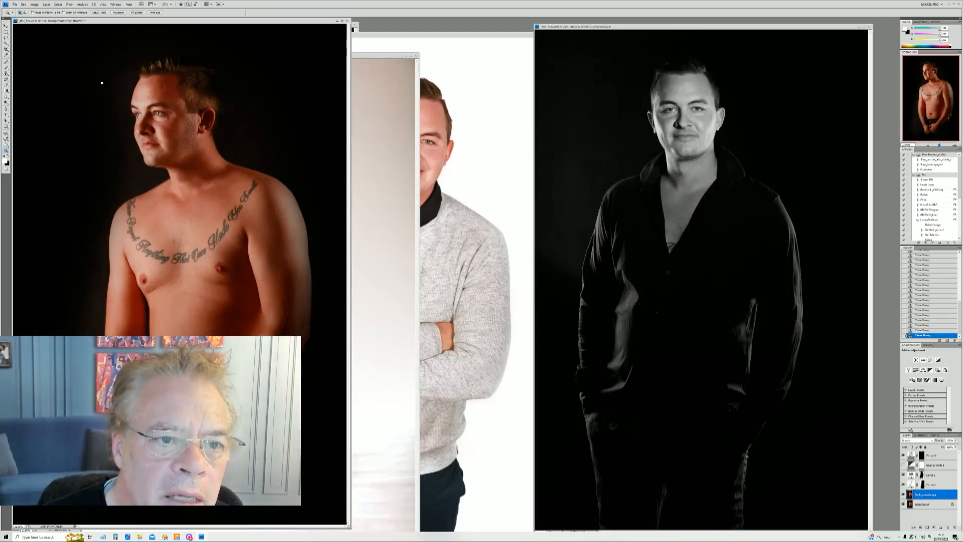
# - Move the bare-chested portrait clear of the neighbouring images and examine the chest skin within the tattoo lettering up close
pyautogui.moveTo(151, 21); pyautogui.dragTo(503, 23)
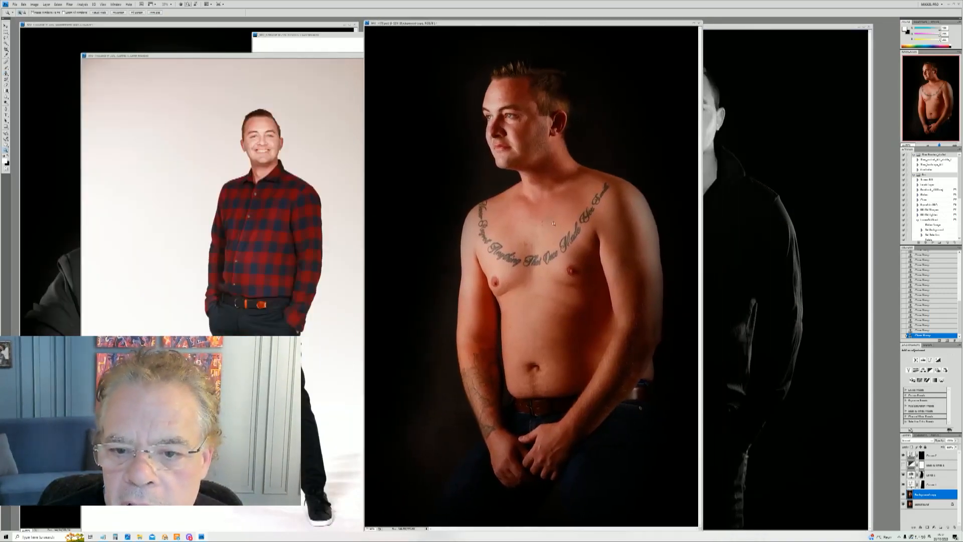
pyautogui.moveTo(436, 167); pyautogui.dragTo(597, 314)
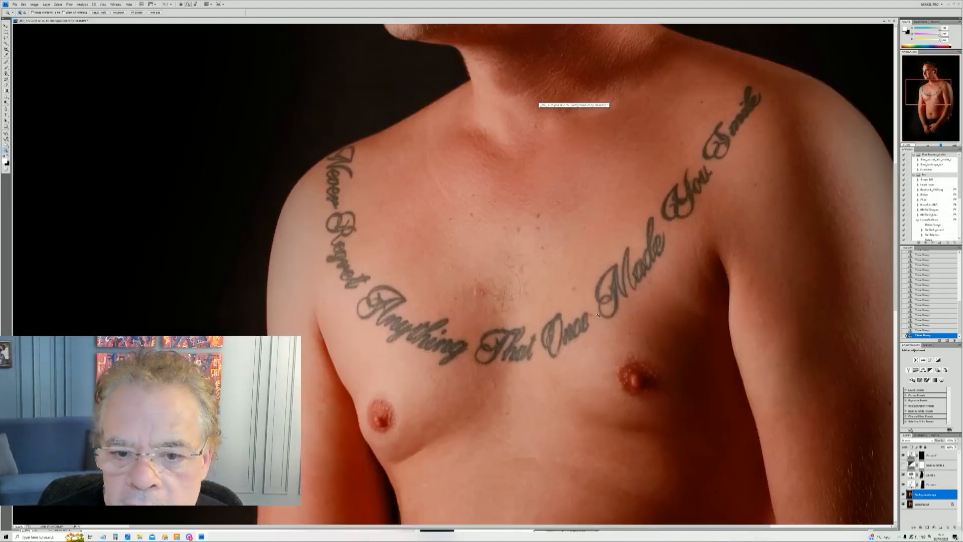
pyautogui.moveTo(350, 139); pyautogui.dragTo(677, 378)
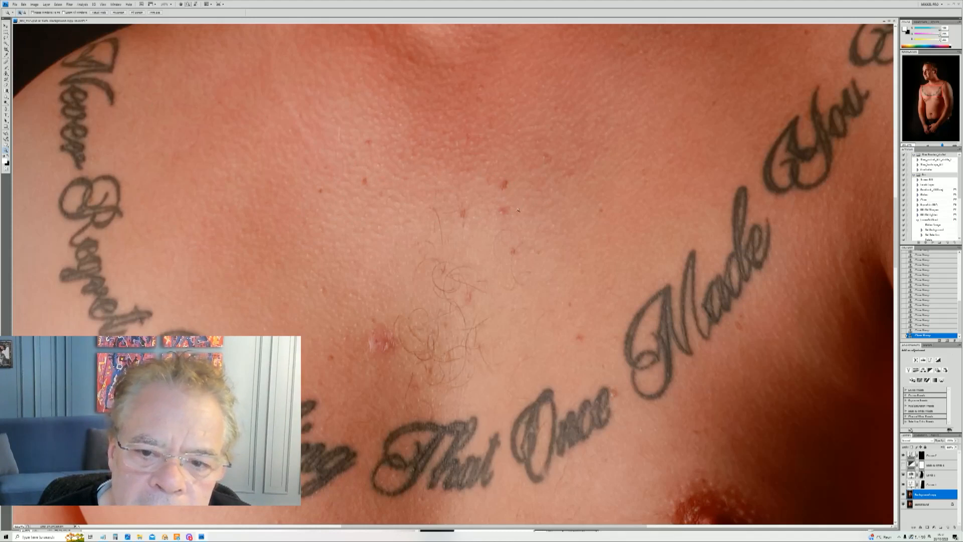
pyautogui.click(539, 255)
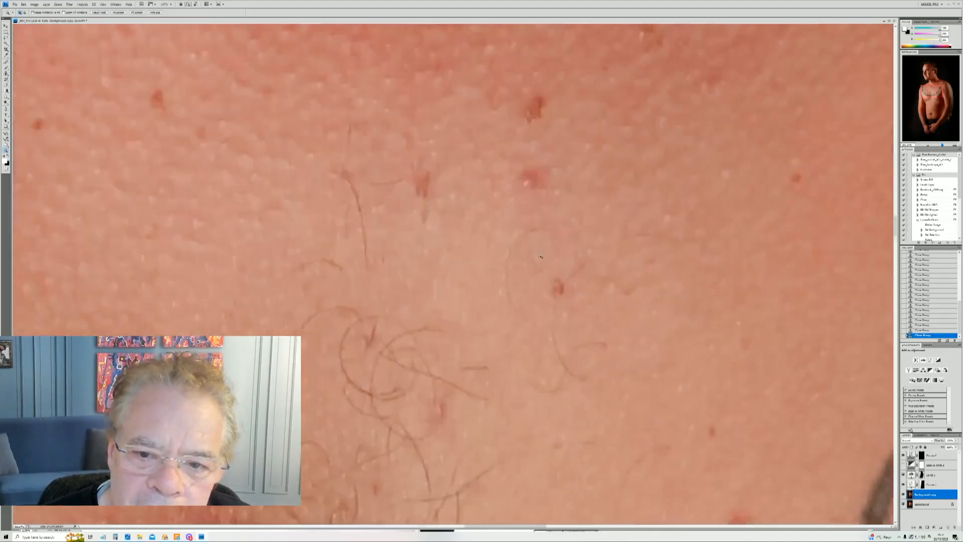
pyautogui.click(540, 256)
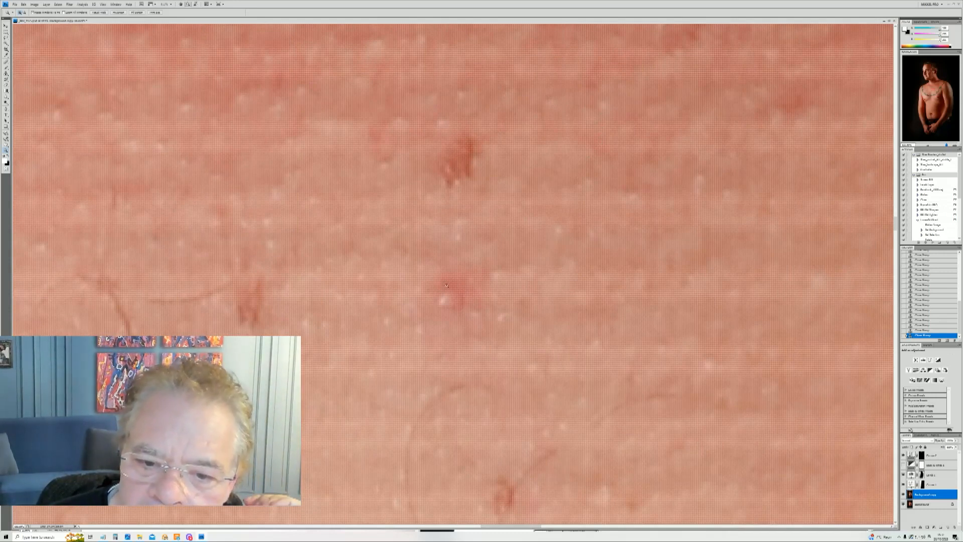
pyautogui.rightClick(459, 272)
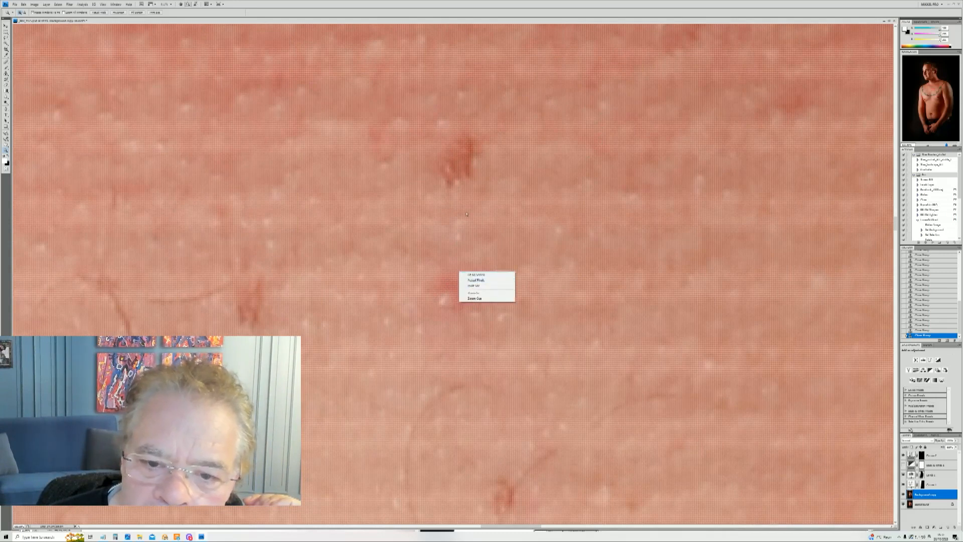
pyautogui.click(482, 279)
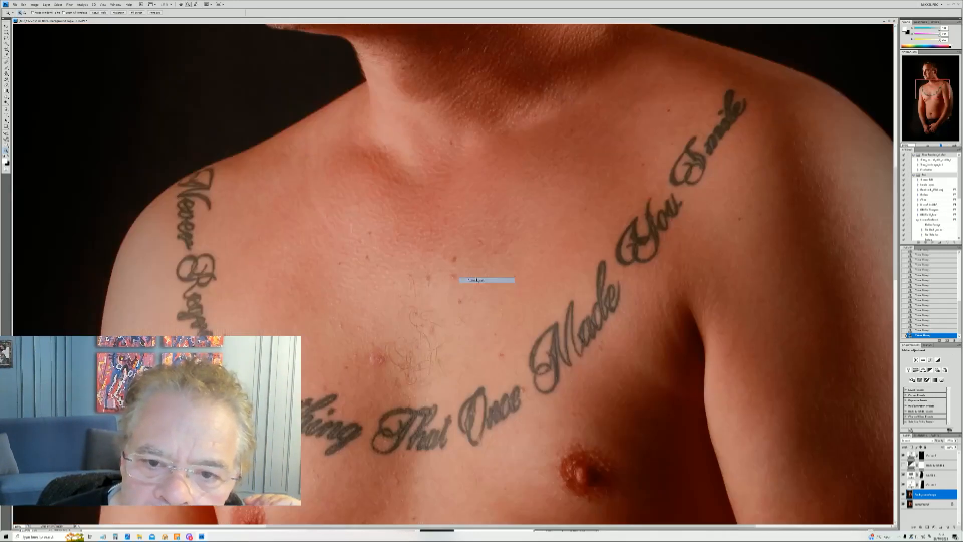
pyautogui.click(508, 421)
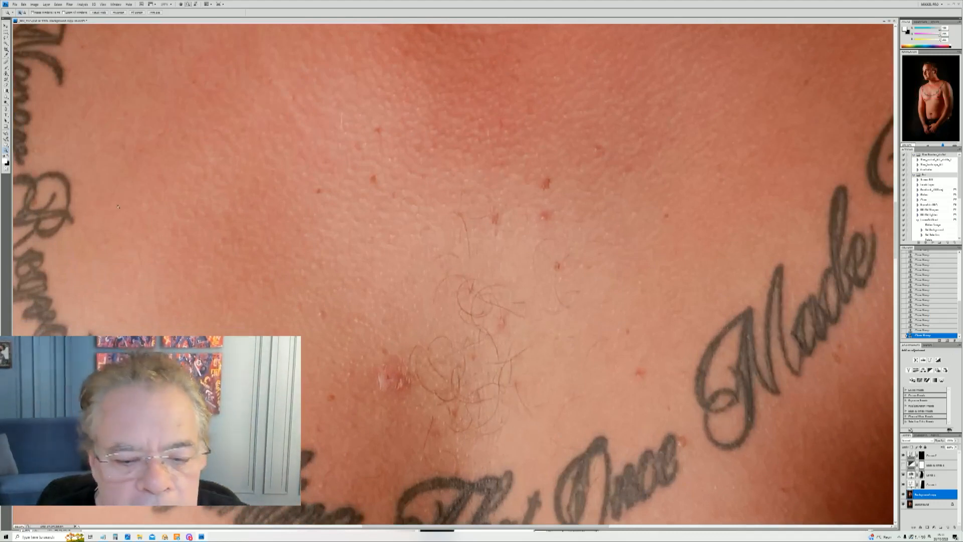
# - Clone out the pink spot in the middle of the chest with the Clone Stamp, undoing the first discoloured stroke
pyautogui.press('s')
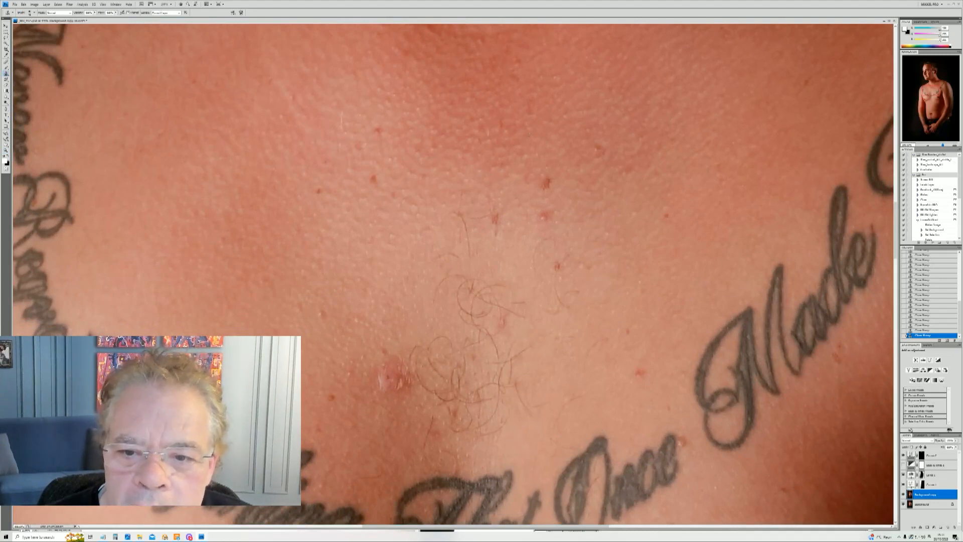
pyautogui.moveTo(544, 219); pyautogui.dragTo(545, 228)
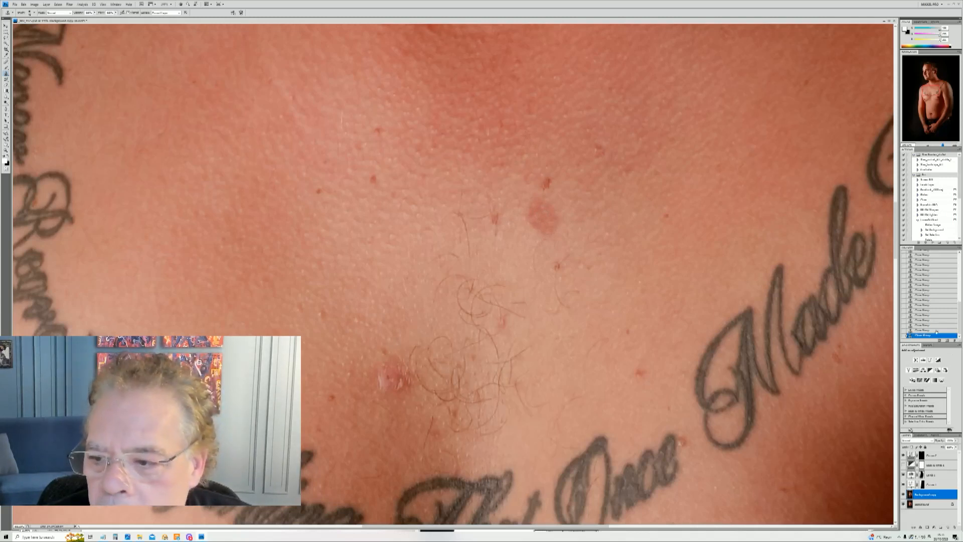
pyautogui.click(957, 331)
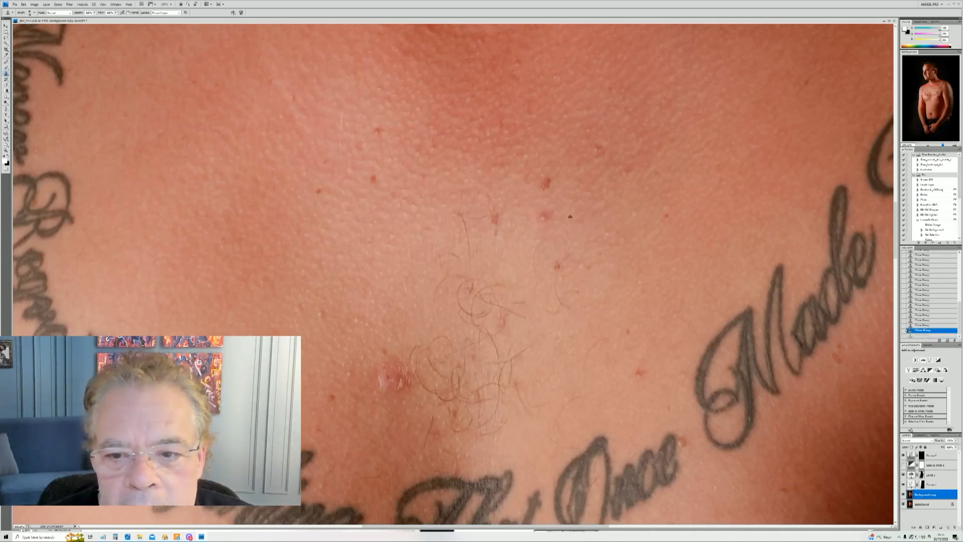
pyautogui.click(545, 215)
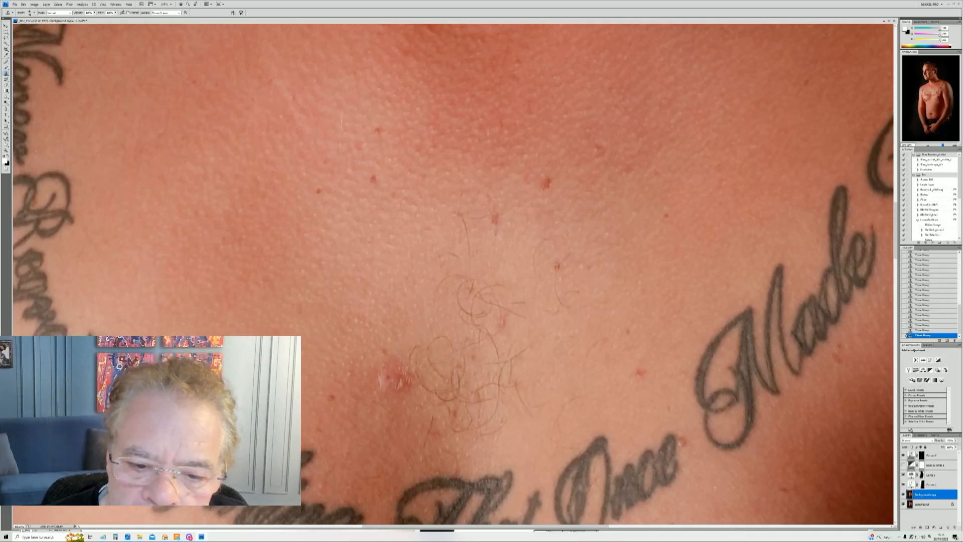
# - Enlarge the Clone Stamp brush, sample clean skin and clone out the red blemish beside the chest hair
pyautogui.rightClick(453, 350)
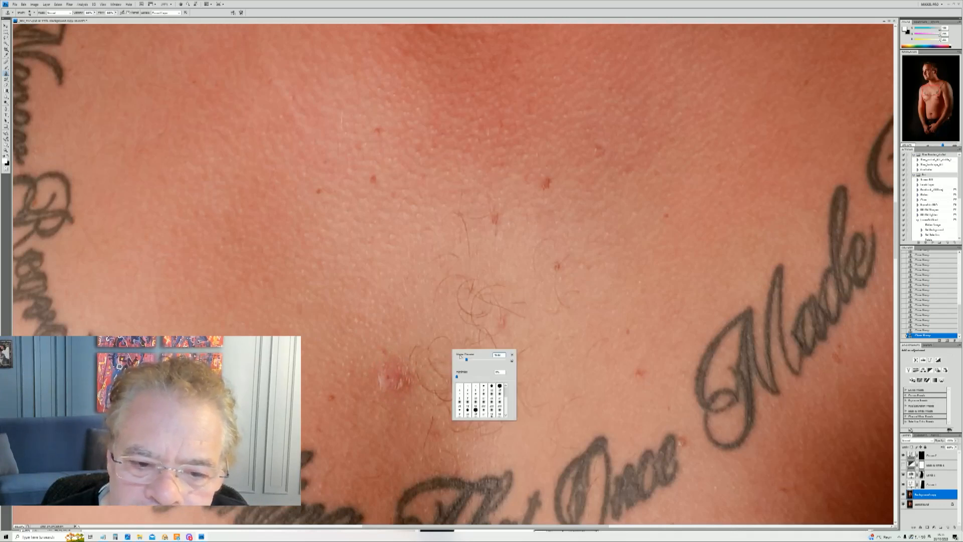
pyautogui.click(479, 360)
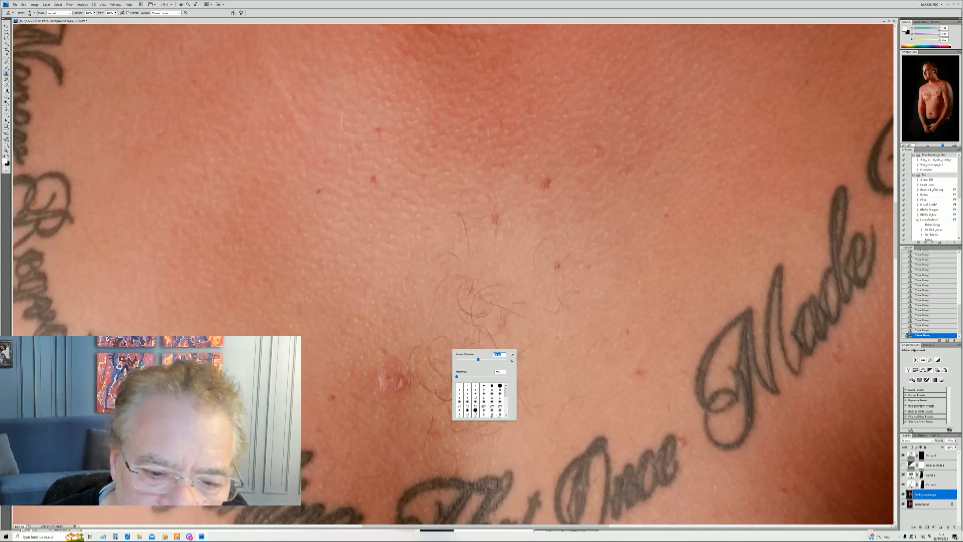
pyautogui.keyDown('alt'); pyautogui.click(310, 416); pyautogui.keyUp('alt')
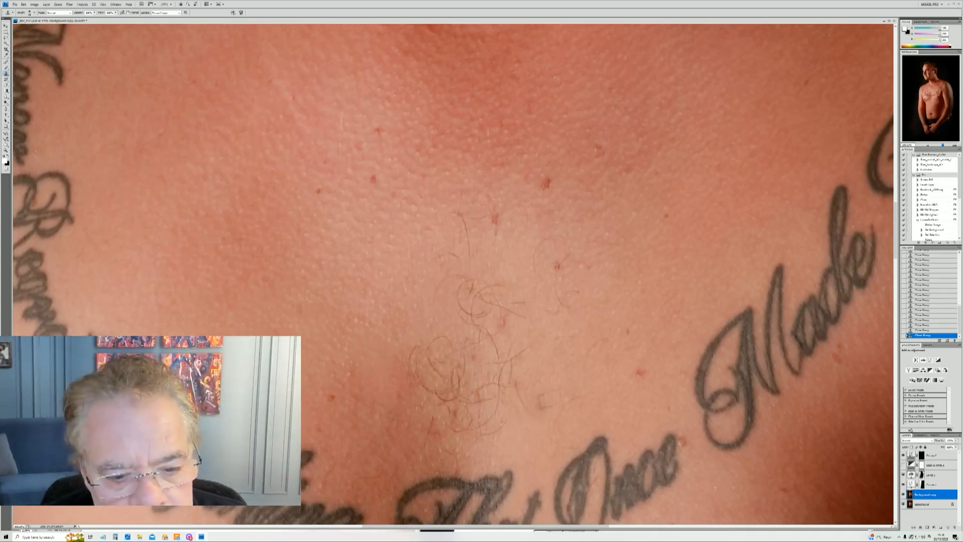
pyautogui.rightClick(516, 453)
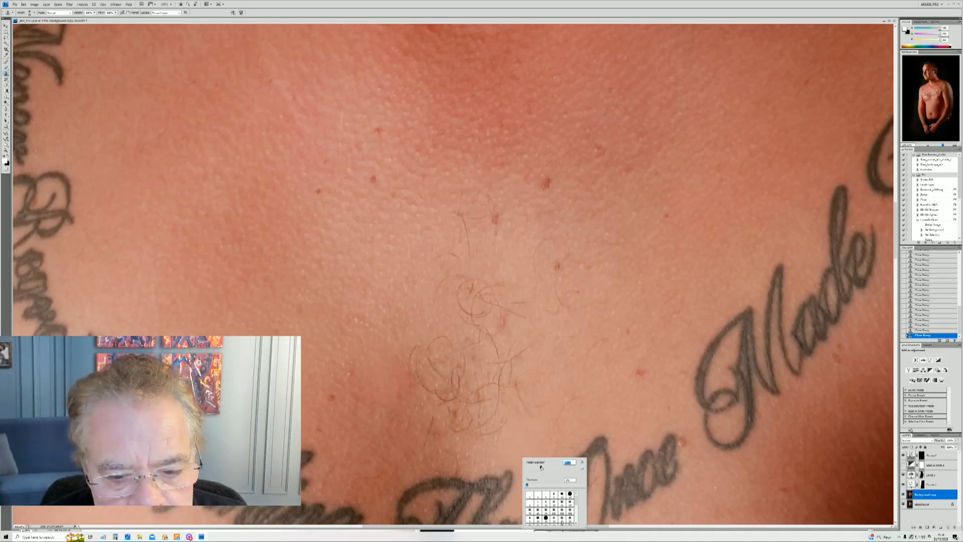
pyautogui.press('Return')
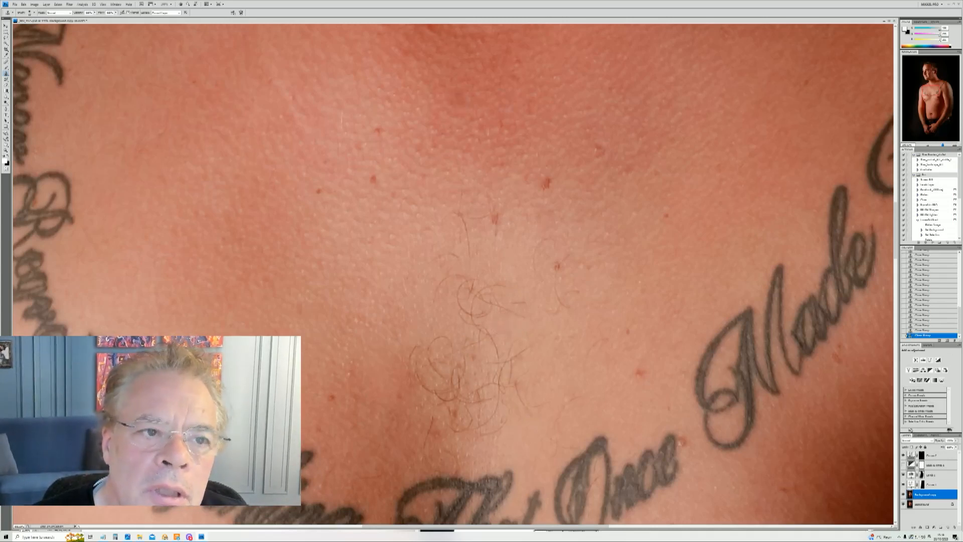
pyautogui.click(6, 86)
pyautogui.rightClick(404, 147)
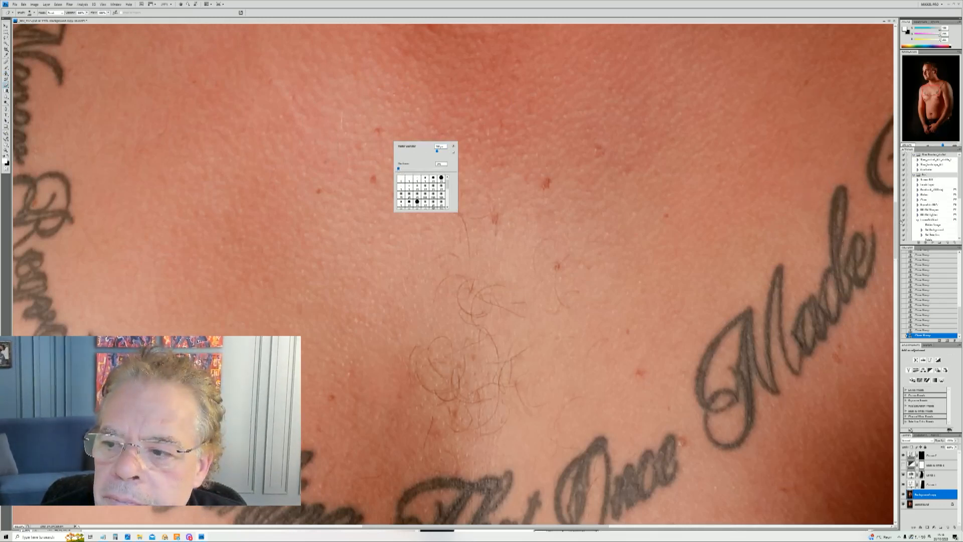
pyautogui.click(897, 225)
pyautogui.moveTo(896, 226); pyautogui.dragTo(913, 136)
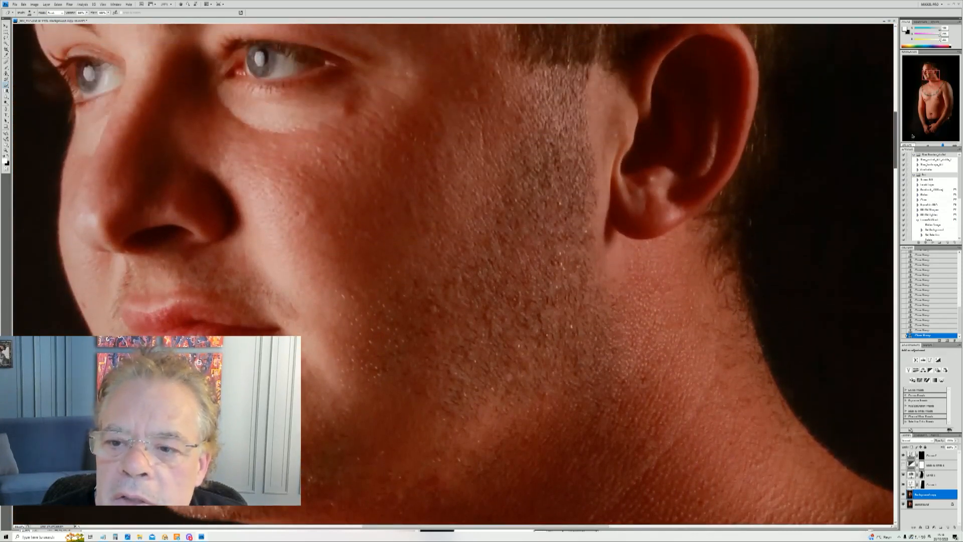
pyautogui.rightClick(607, 139)
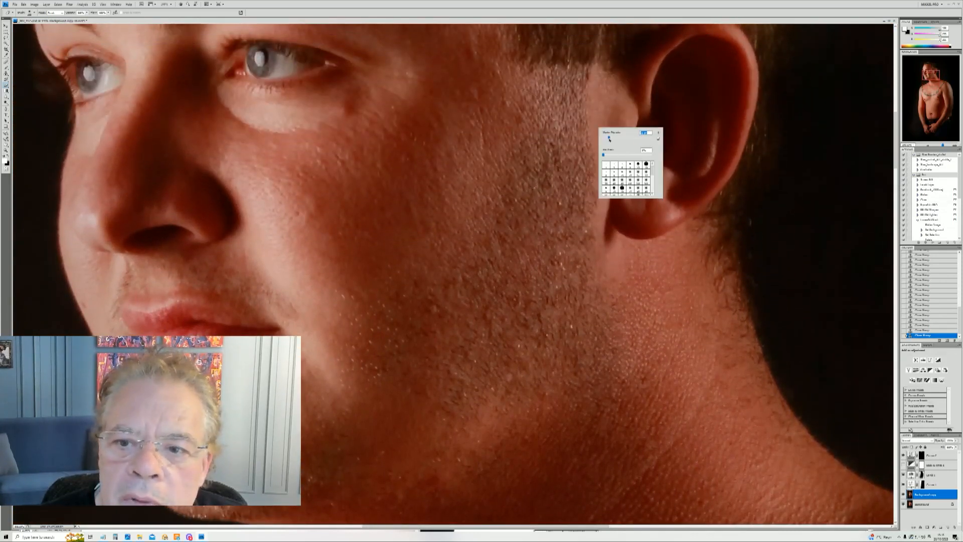
pyautogui.click(599, 11)
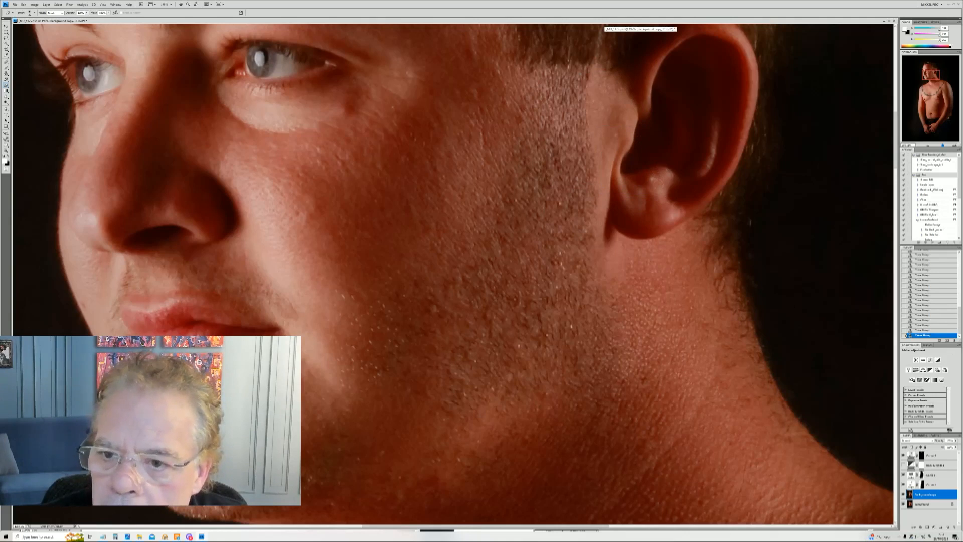
pyautogui.click(46, 4)
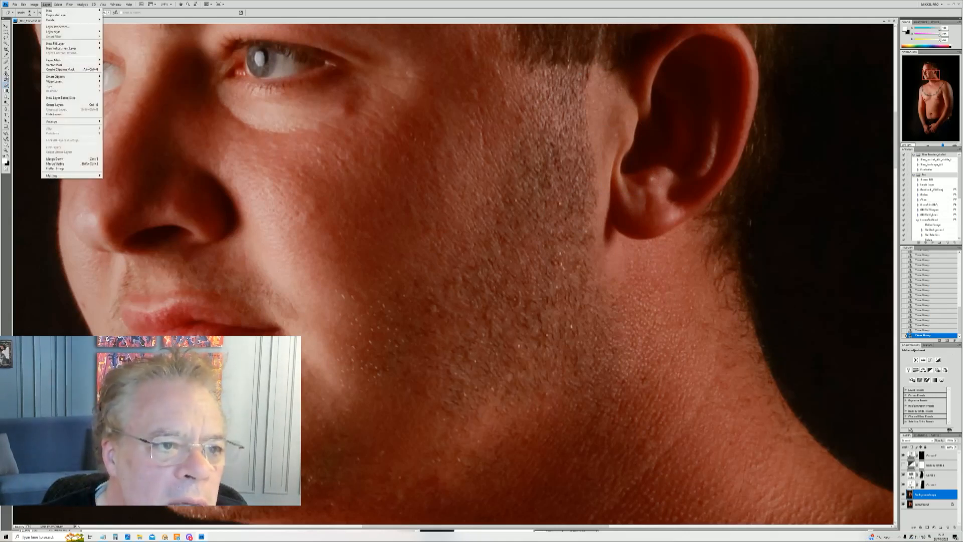
# - Adjust the Clone Stamp brush size and clone out the bright speck on the cheek below the eye
pyautogui.click(6, 74)
pyautogui.rightClick(666, 185)
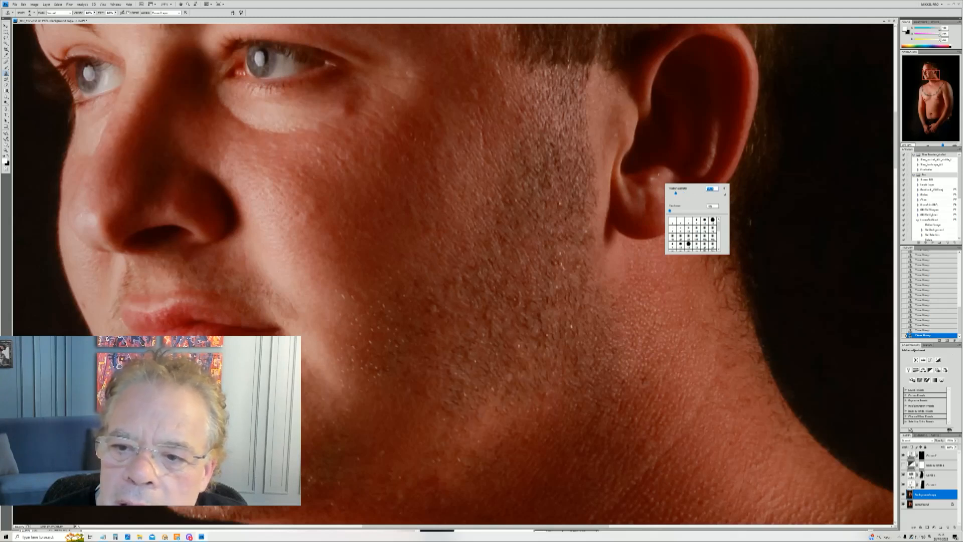
pyautogui.click(659, 175)
pyautogui.click(653, 178)
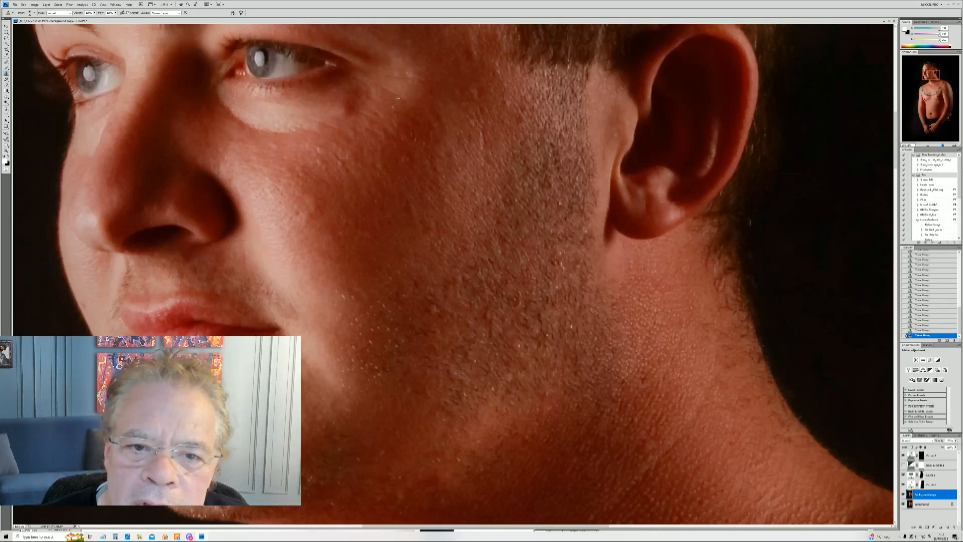
pyautogui.click(391, 107)
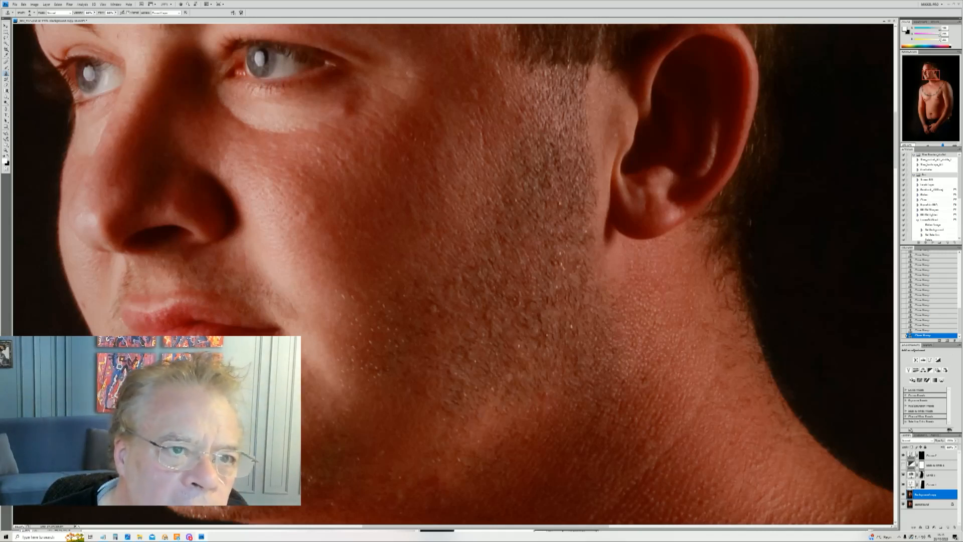
# - Lower the Clone Stamp opacity and check its brush size for softer retouching of the face
pyautogui.click(94, 13)
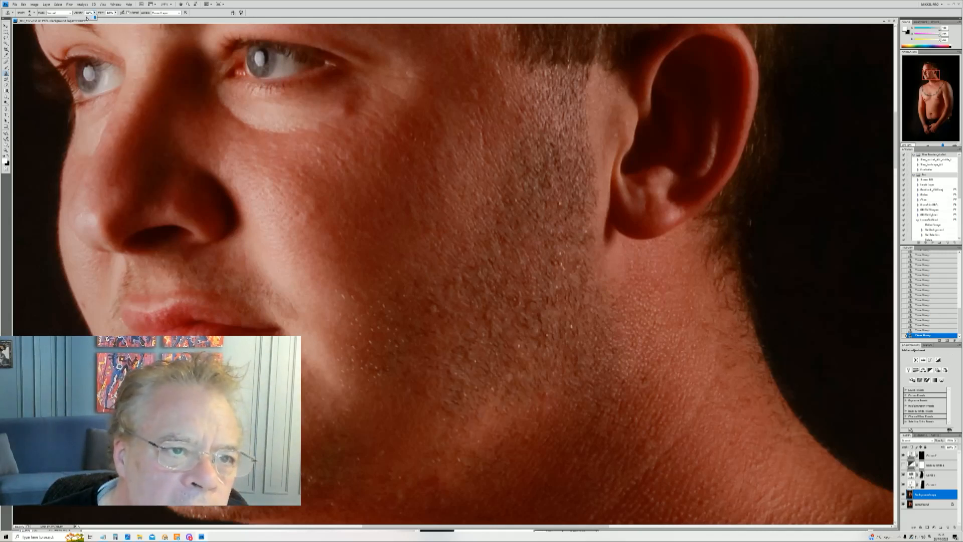
pyautogui.moveTo(95, 17); pyautogui.dragTo(81, 19)
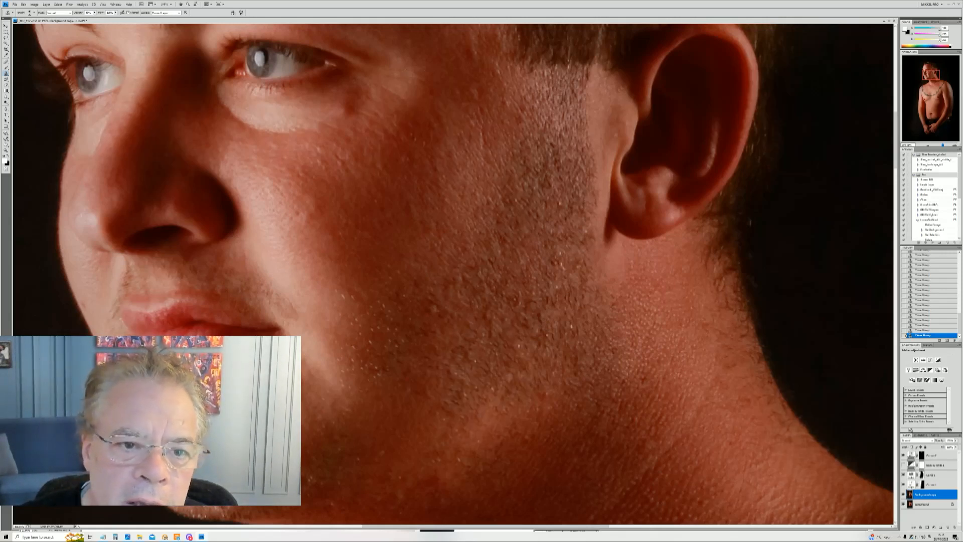
pyautogui.rightClick(156, 211)
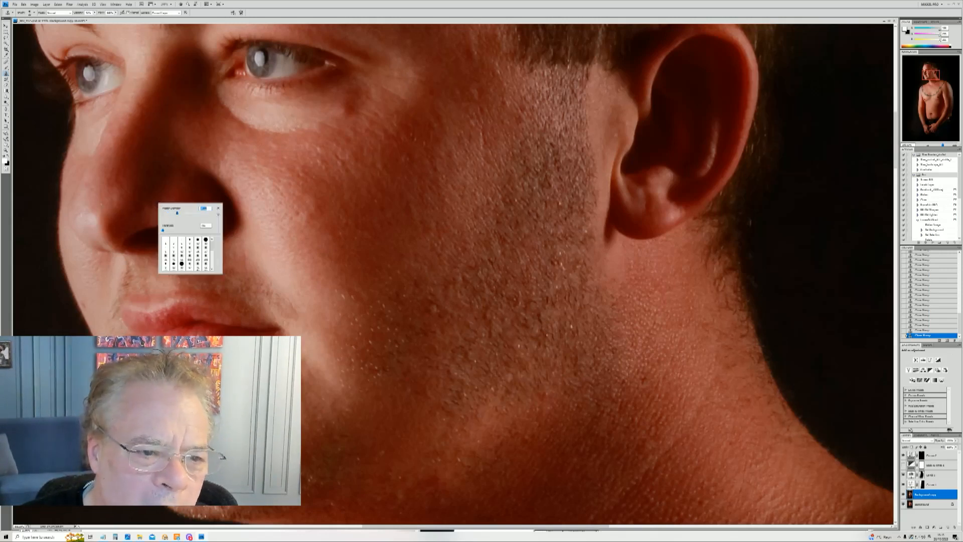
pyautogui.press('Return')
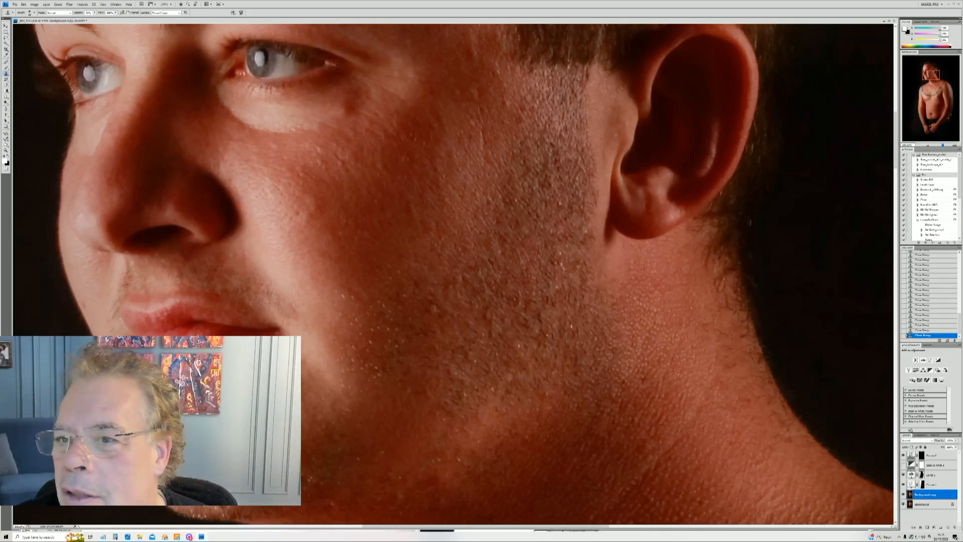
# - Adjust the Clone Stamp brush size and touch up the small red spot in the forehead crease above the eyebrow
pyautogui.scroll(5, 451, 271)
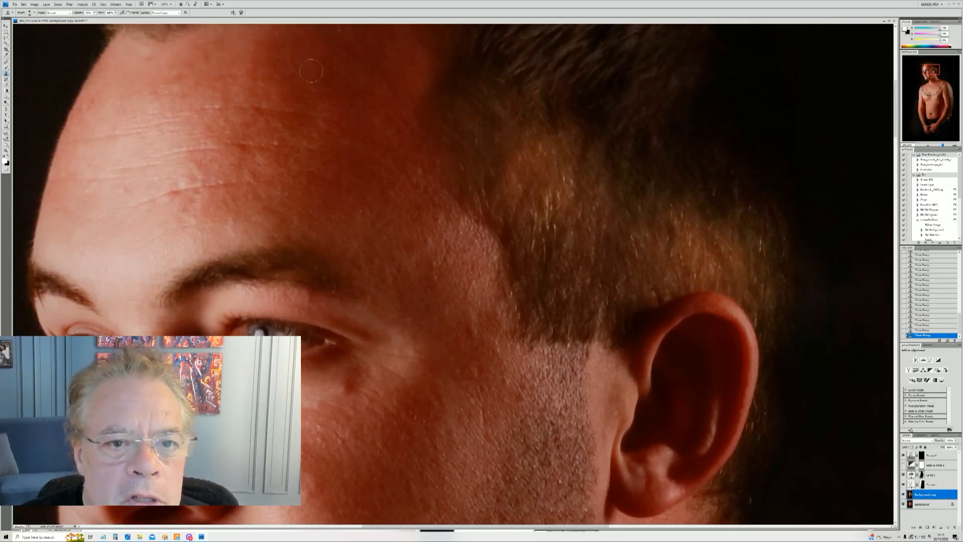
pyautogui.rightClick(326, 124)
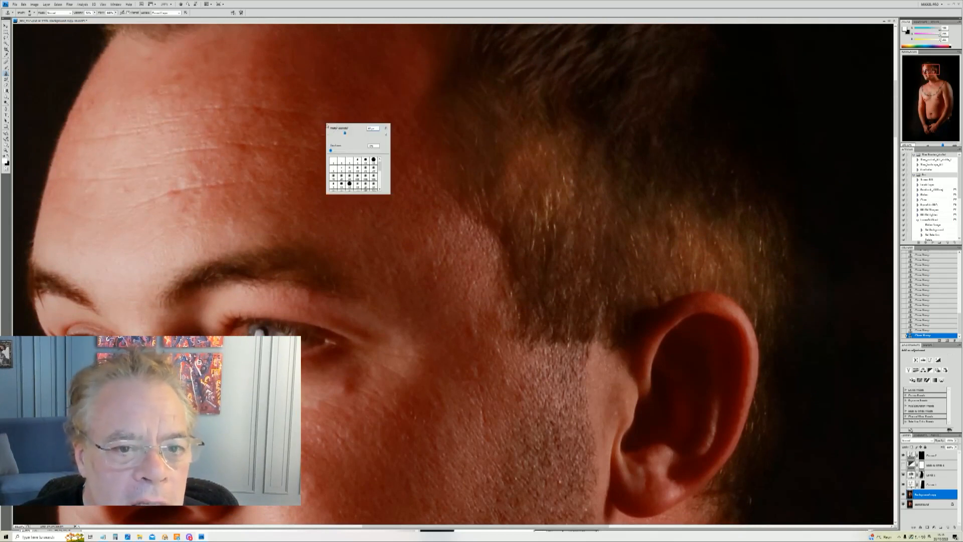
pyautogui.click(274, 141)
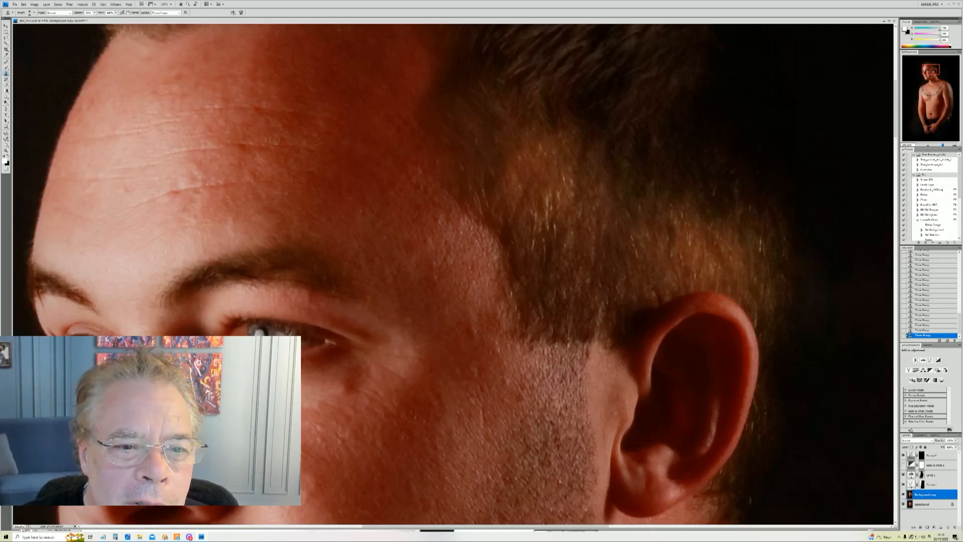
pyautogui.rightClick(293, 171)
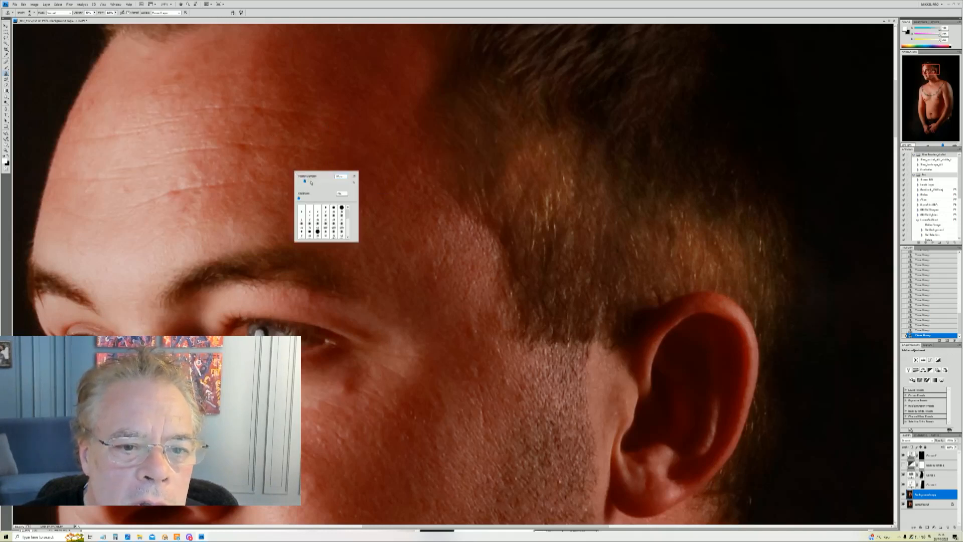
pyautogui.click(164, 218)
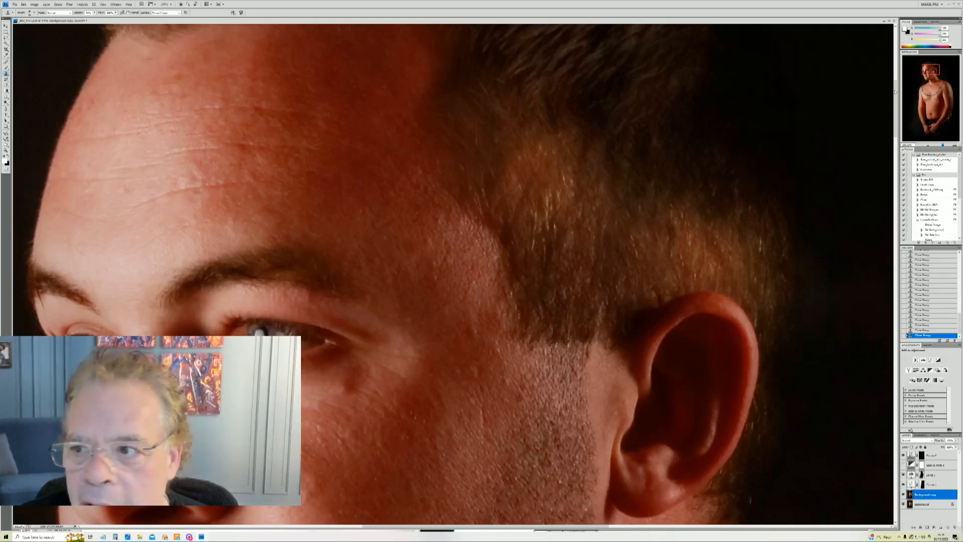
# - Examine the wrist, both hands and the dark jeans in close-up for remaining skin blemishes
pyautogui.moveTo(928, 69)
pyautogui.mouseDown()
pyautogui.moveTo(944, 104)
pyautogui.moveTo(925, 129)
pyautogui.mouseUp()
pyautogui.click(780, 279)
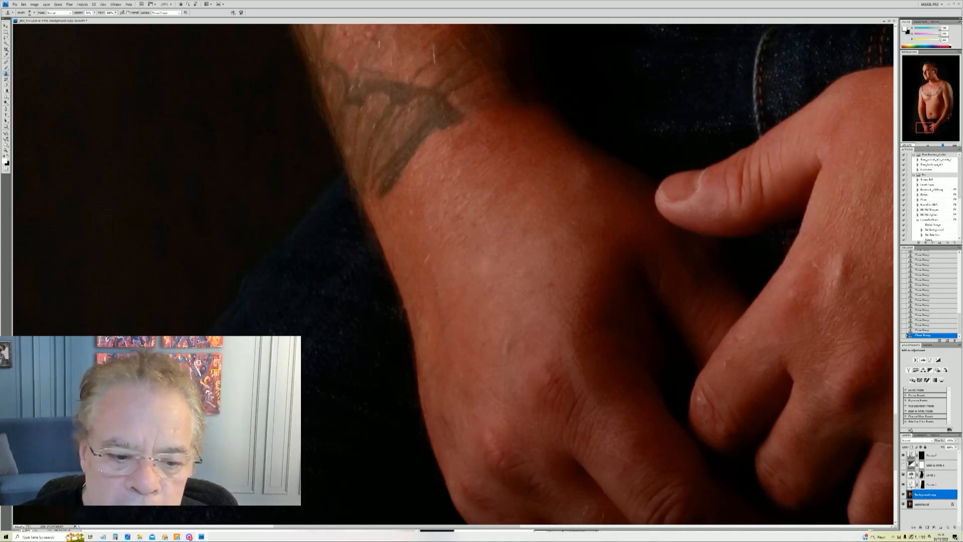
pyautogui.scroll(-4, 333, 337)
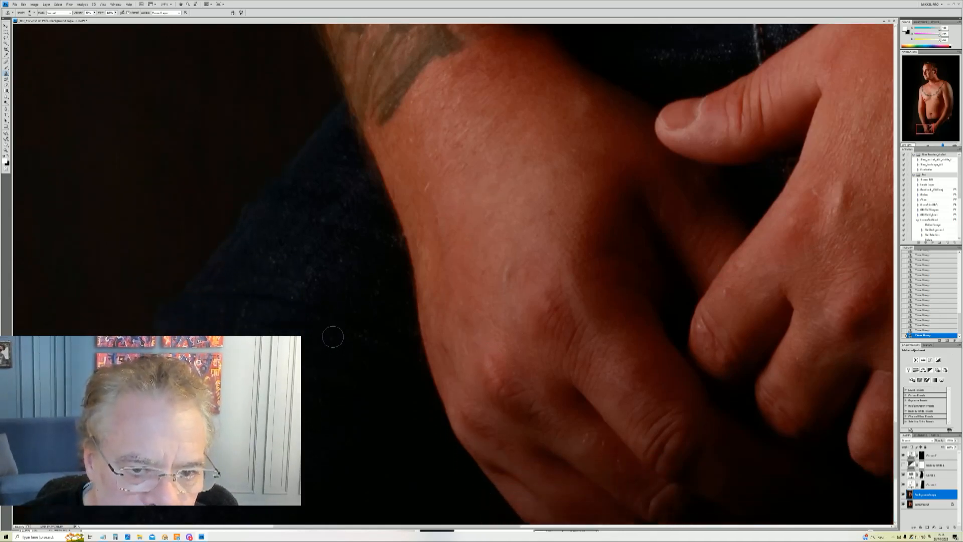
pyautogui.scroll(-4, 333, 337)
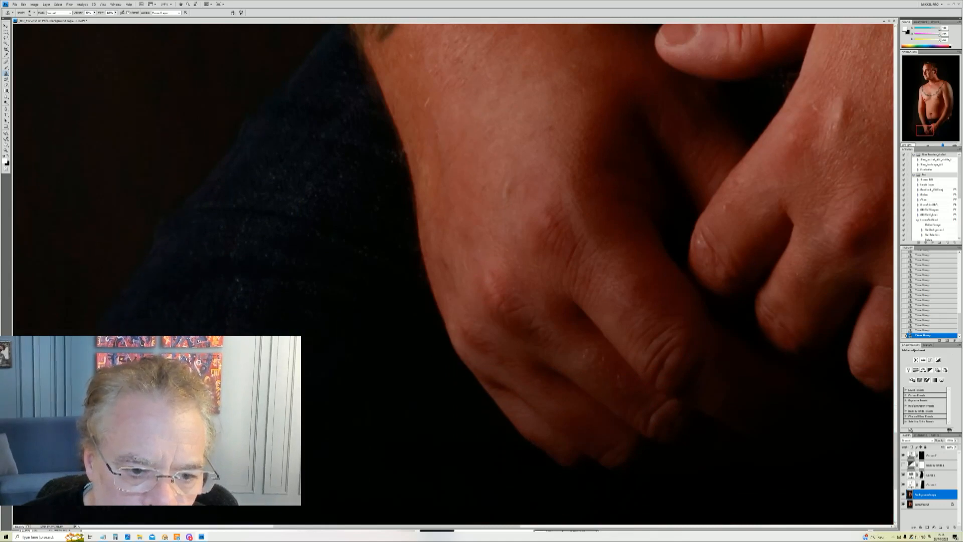
pyautogui.scroll(-1, 333, 337)
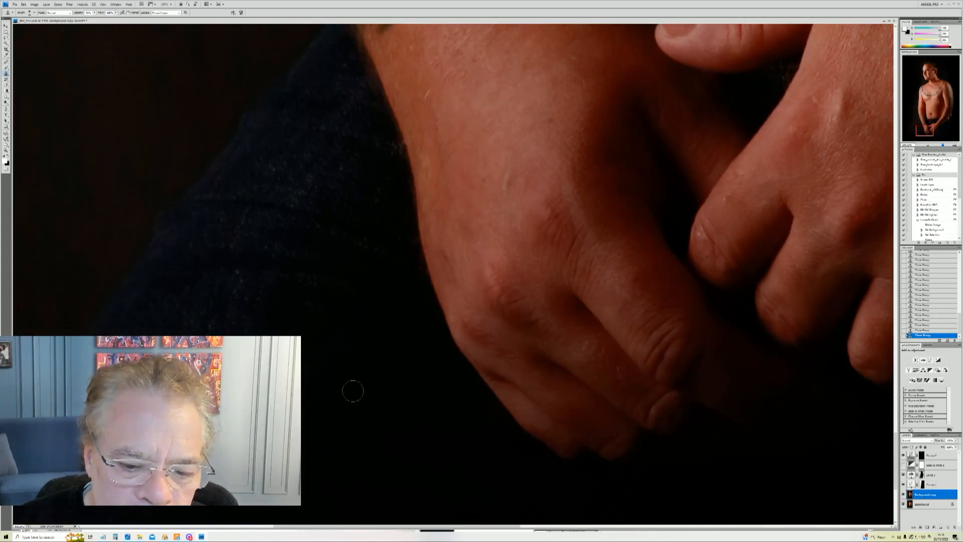
pyautogui.scroll(-6, 353, 391)
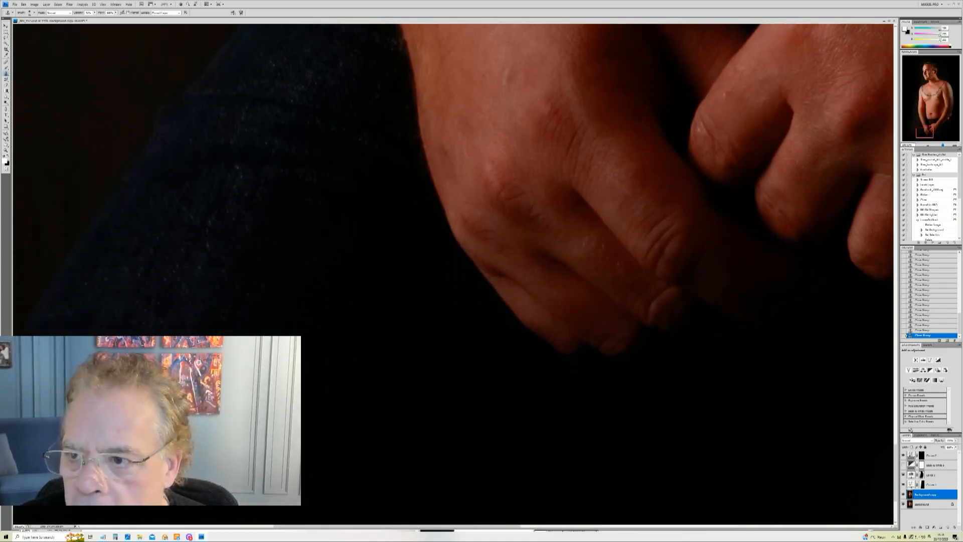
# - Check the Clone Stamp brush size and touch up the edge of the forearm beside the jeans pocket
pyautogui.moveTo(924, 128); pyautogui.dragTo(943, 122)
pyautogui.rightClick(643, 189)
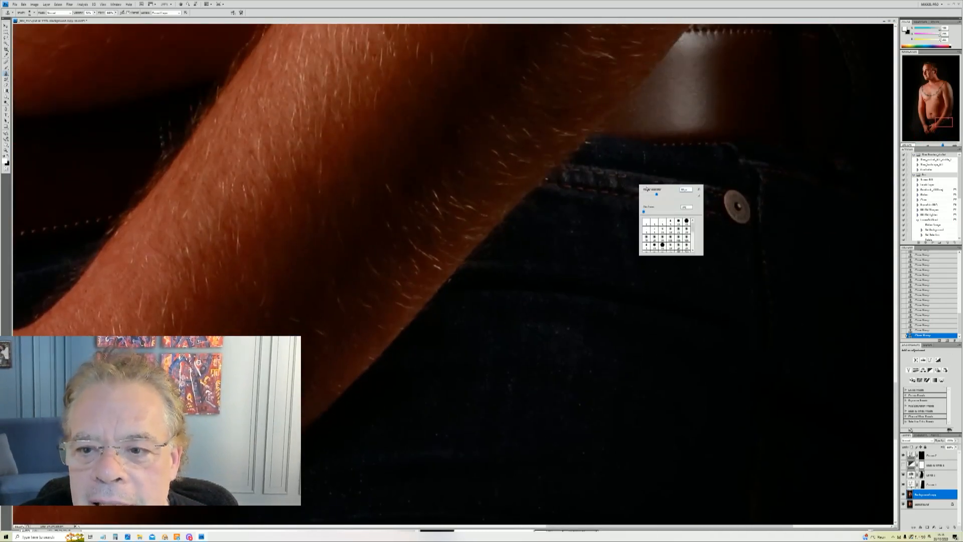
pyautogui.click(585, 153)
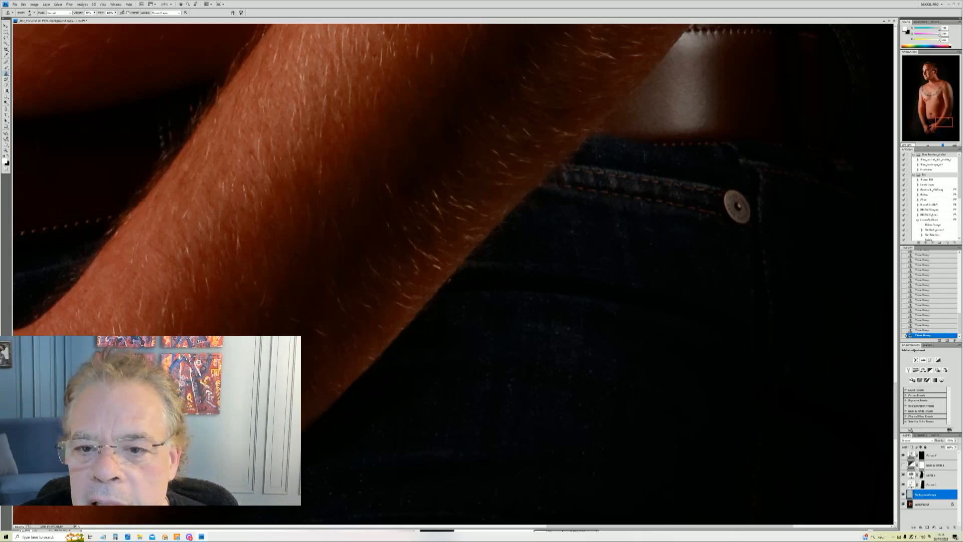
# - Examine both eyes of the bare-chested portrait in close-up, including the reflections in the pupils
pyautogui.moveTo(941, 126); pyautogui.dragTo(930, 72)
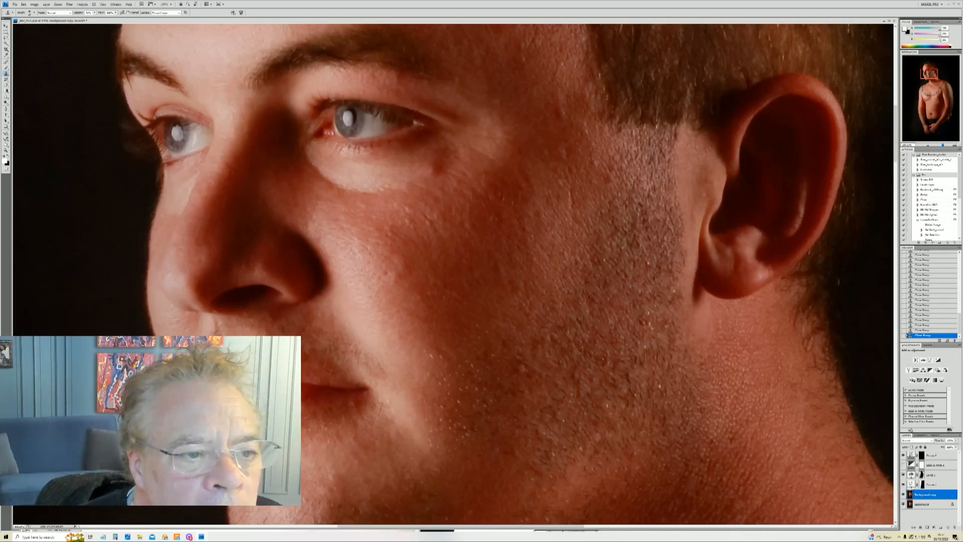
pyautogui.press('z')
pyautogui.moveTo(277, 115); pyautogui.dragTo(492, 196)
pyautogui.rightClick(471, 229)
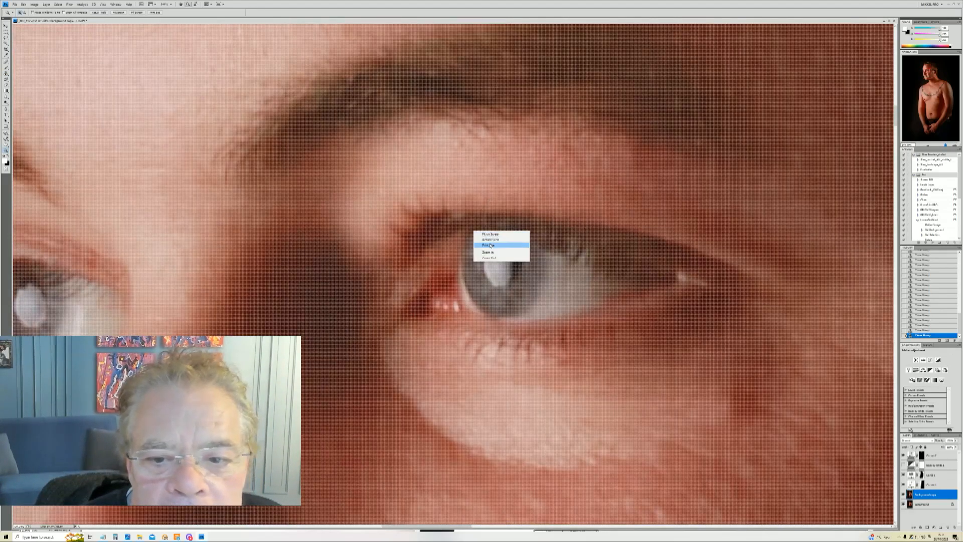
pyautogui.click(492, 240)
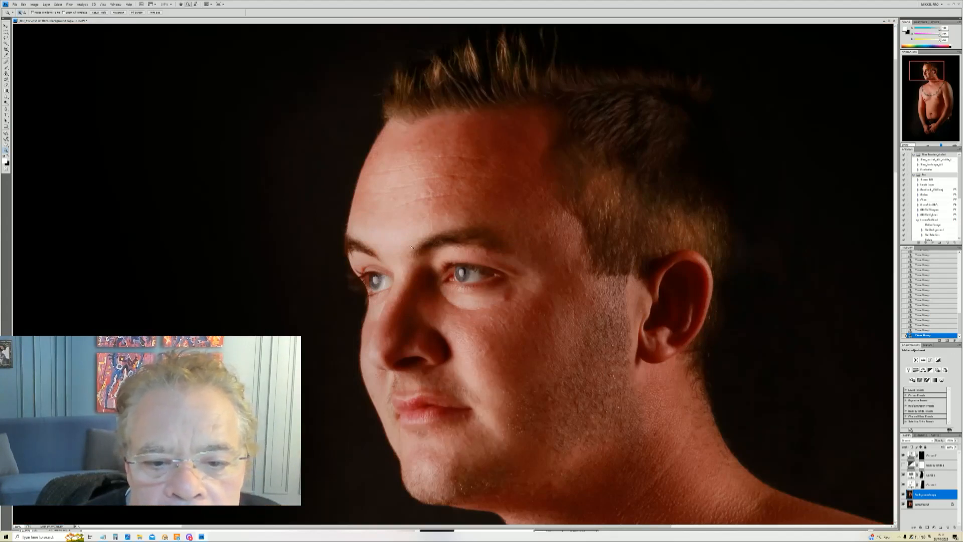
pyautogui.moveTo(318, 212); pyautogui.dragTo(520, 319)
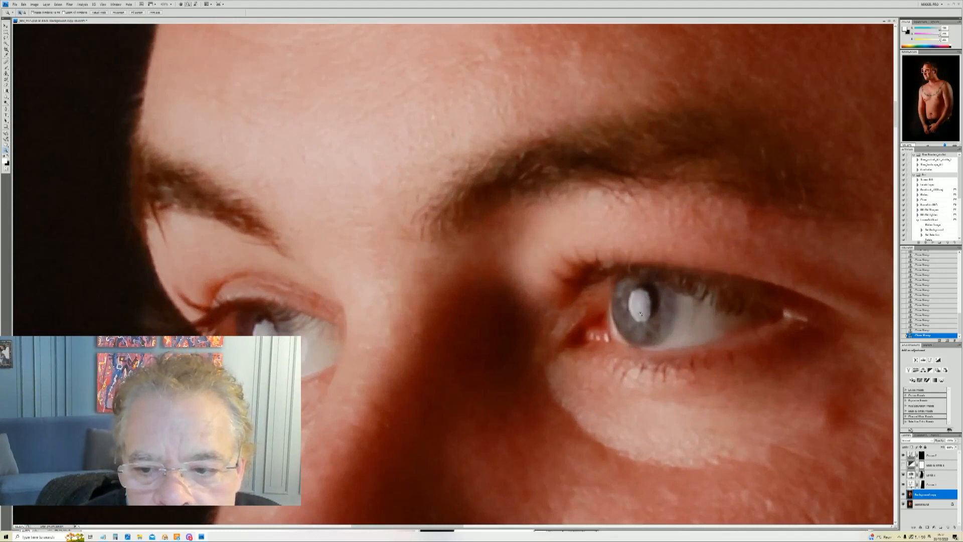
pyautogui.rightClick(553, 250)
pyautogui.click(572, 240)
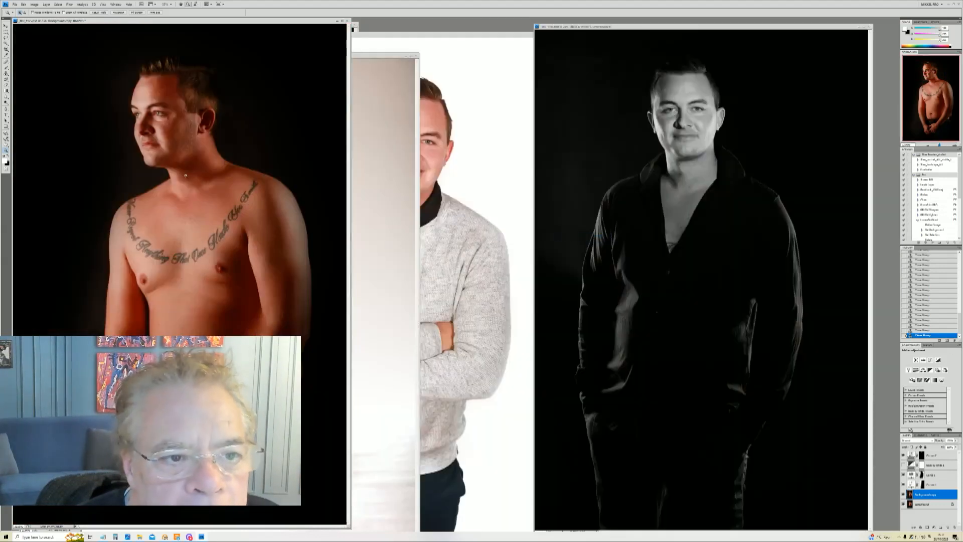
# - Bring the grey sweater portrait forward and examine its eyes in close-up for comparison
pyautogui.click(428, 33)
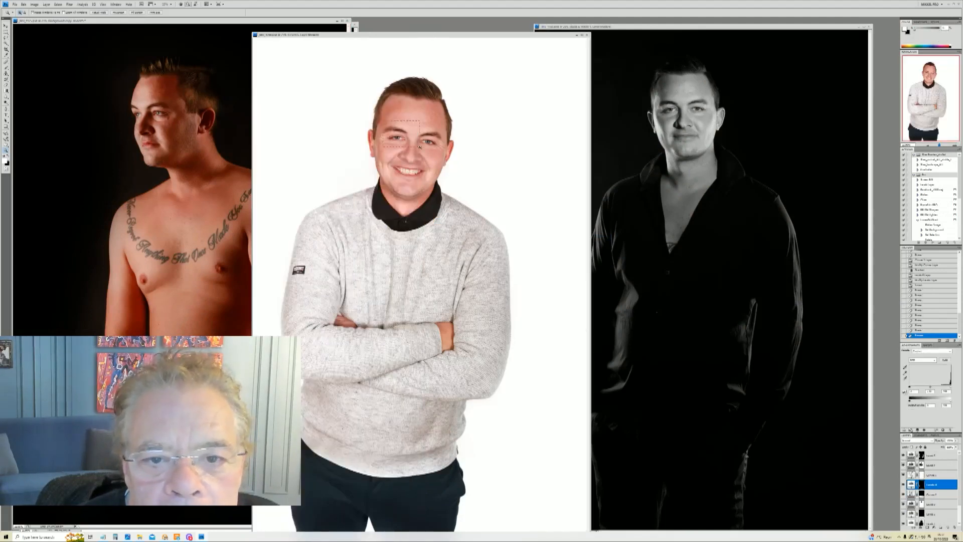
pyautogui.moveTo(419, 146); pyautogui.dragTo(419, 146)
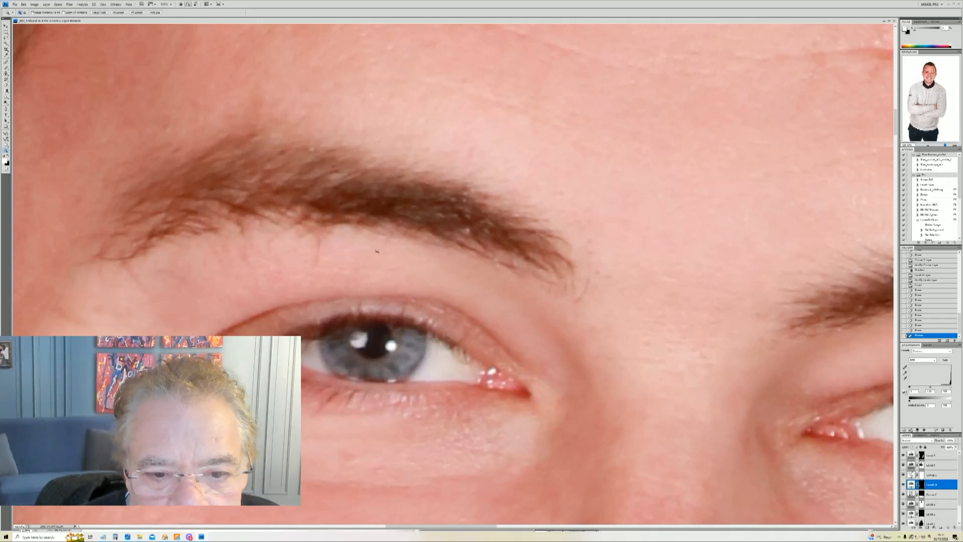
pyautogui.rightClick(375, 237)
pyautogui.click(396, 243)
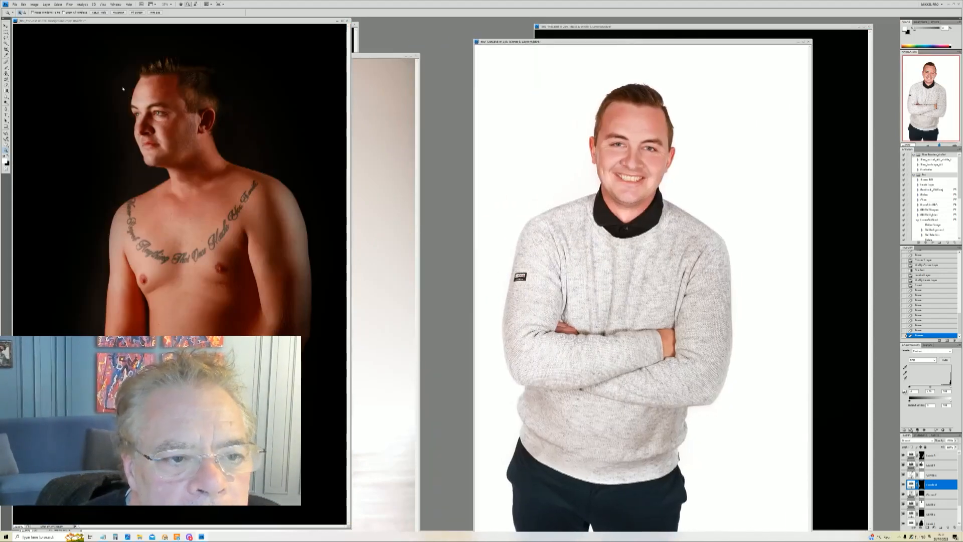
# - Return to the bare-chested portrait and review the retouched head and shoulders at a moderate magnification
pyautogui.click(117, 79)
pyautogui.moveTo(101, 51); pyautogui.dragTo(240, 212)
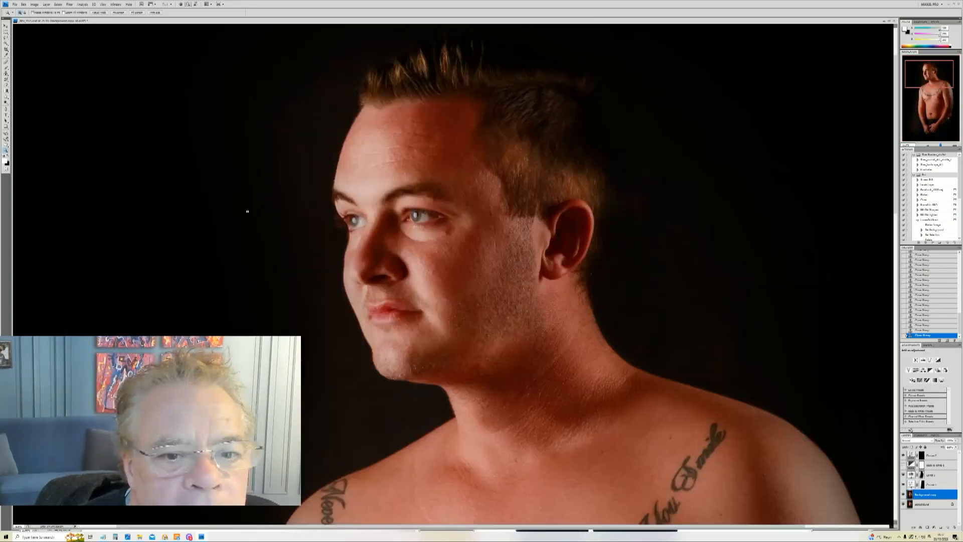
pyautogui.rightClick(433, 194)
pyautogui.click(450, 196)
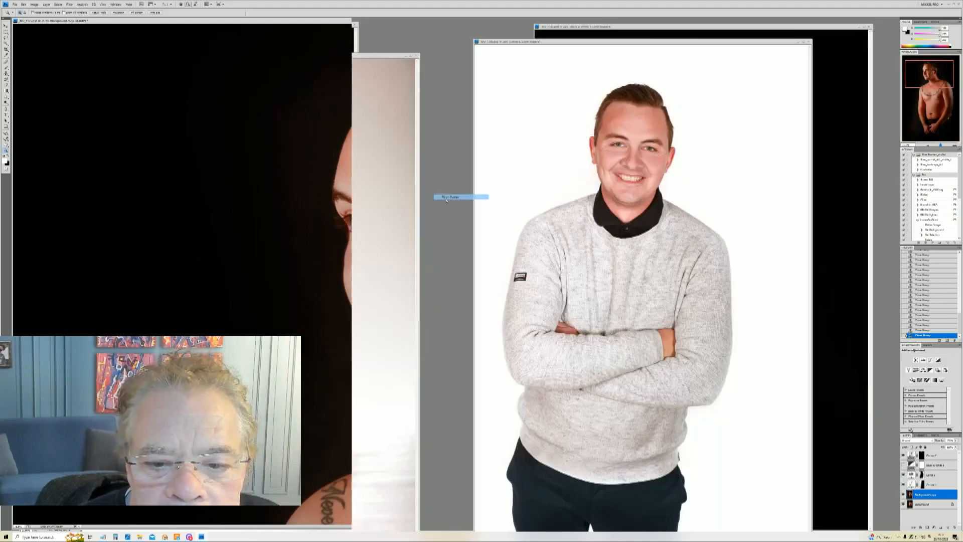
pyautogui.moveTo(87, 51); pyautogui.dragTo(280, 214)
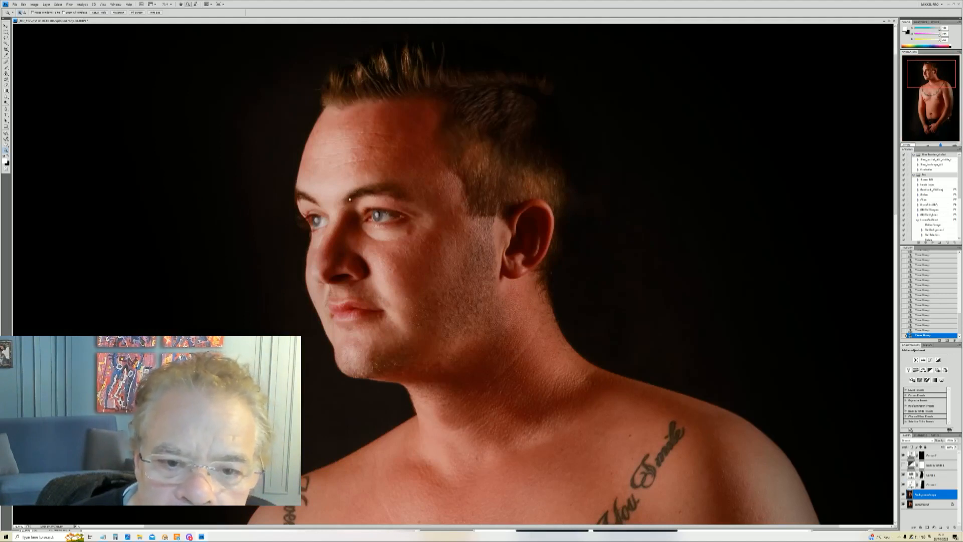
pyautogui.rightClick(419, 188)
pyautogui.click(431, 193)
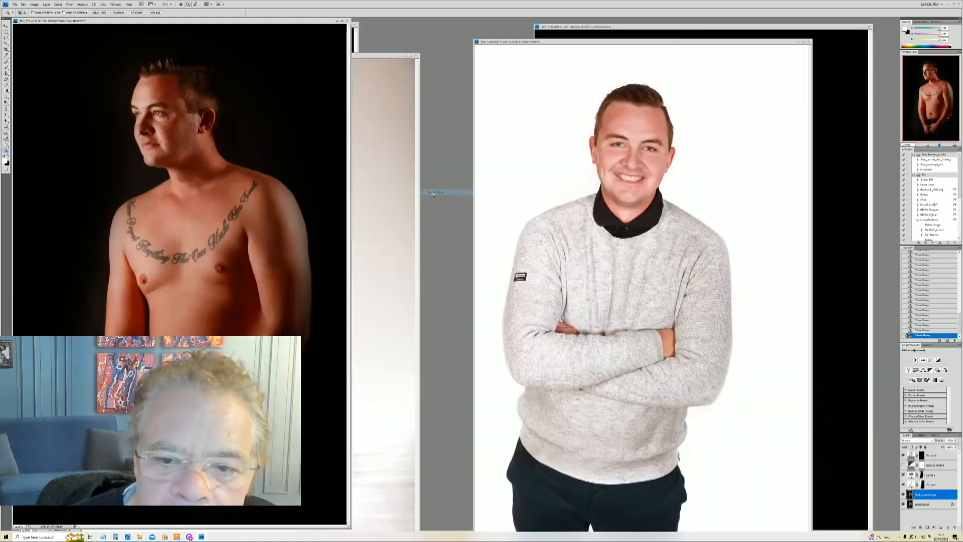
# - Show the Black & White adjustment layer of the bare-chested portrait and move it to the top of the layer stack
pyautogui.moveTo(210, 22); pyautogui.dragTo(469, 31)
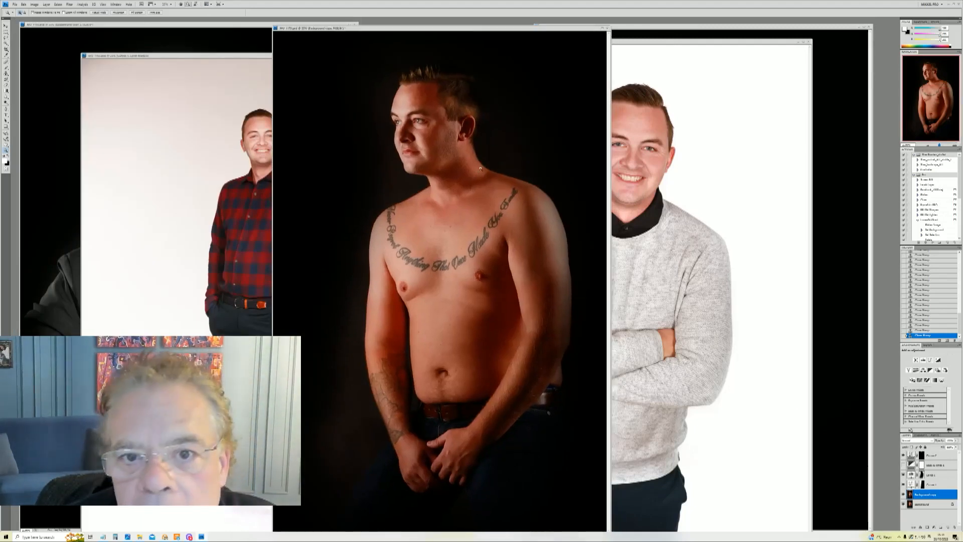
pyautogui.click(425, 45)
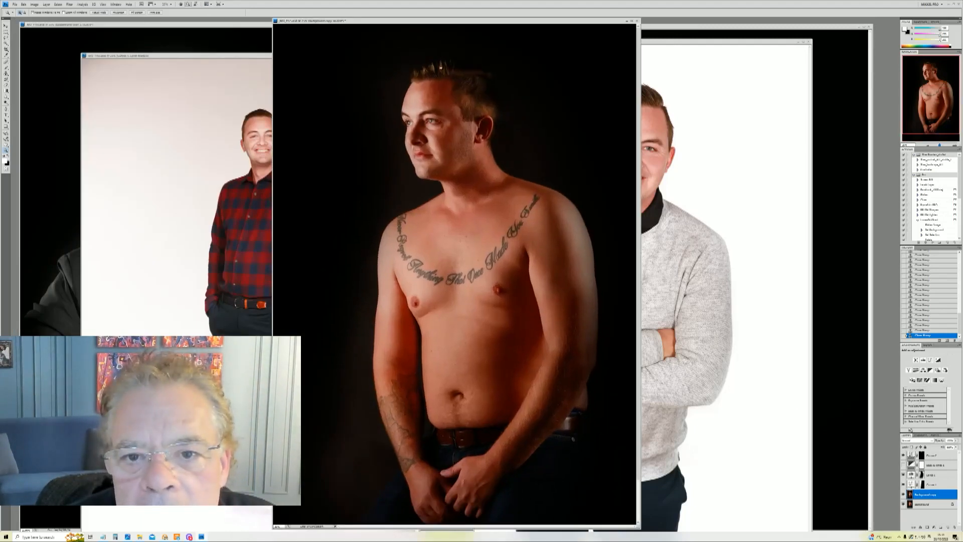
pyautogui.keyDown('alt'); pyautogui.click(448, 92); pyautogui.keyUp('alt')
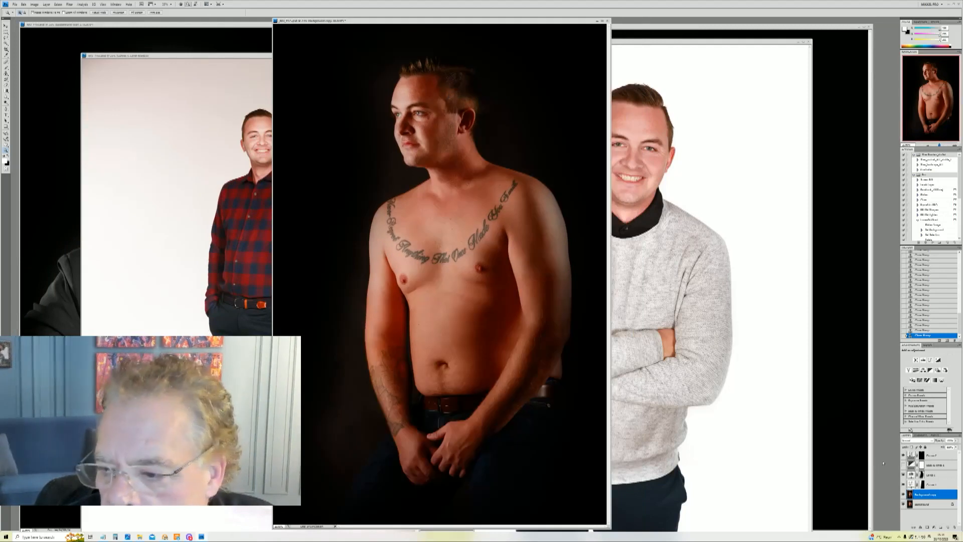
pyautogui.click(903, 465)
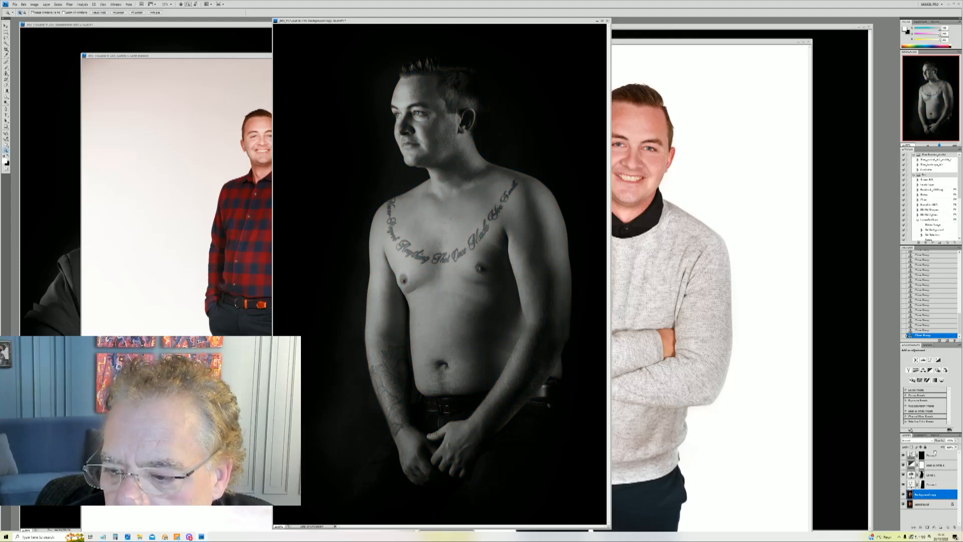
pyautogui.click(934, 454)
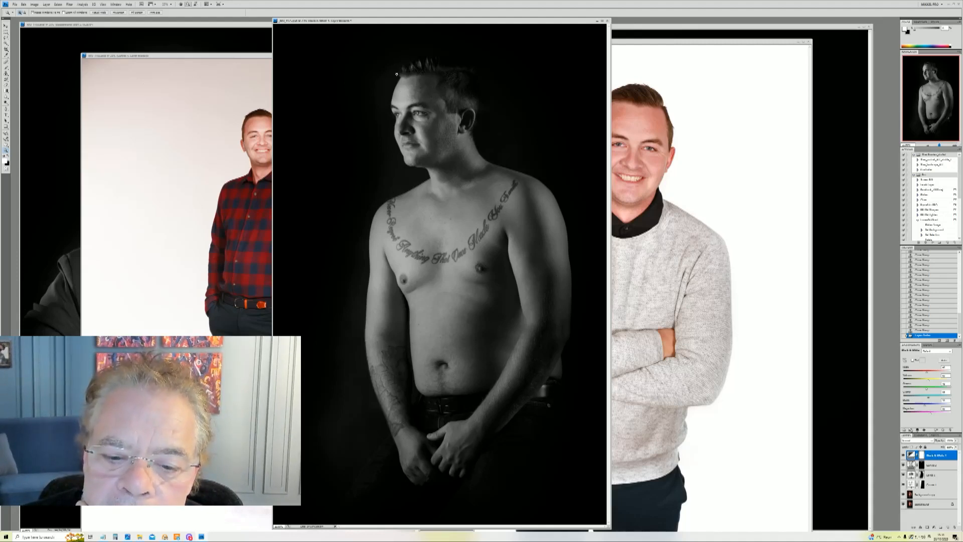
pyautogui.hotkey('ctrl', '0')
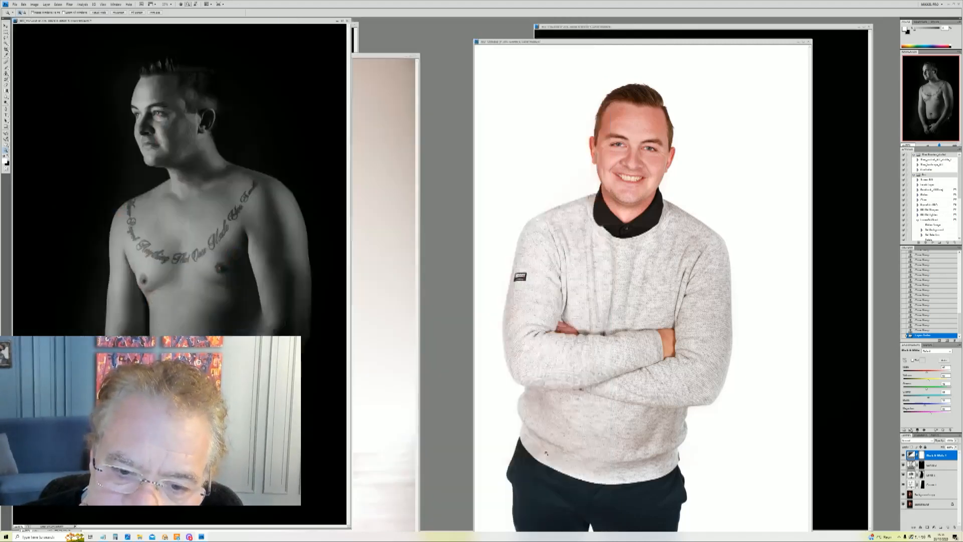
pyautogui.rightClick(430, 113)
pyautogui.click(441, 117)
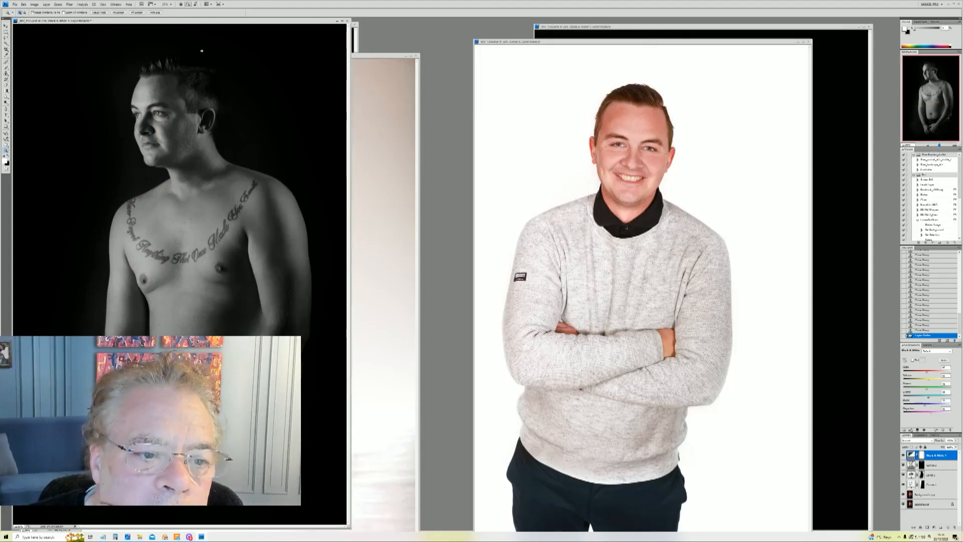
# - Add a Curves adjustment layer above the Black & White layer and raise the middle of the curve to brighten the portrait
pyautogui.moveTo(220, 24); pyautogui.dragTo(384, 34)
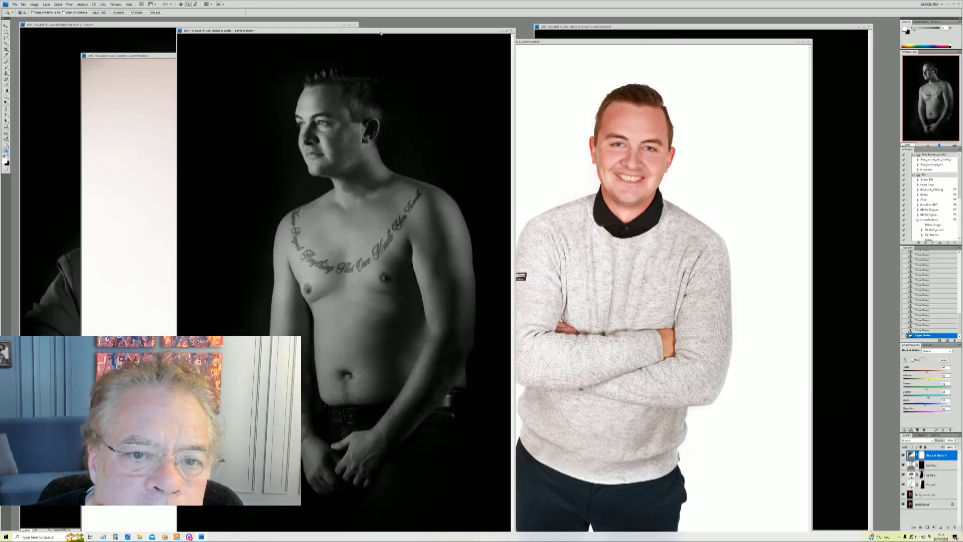
pyautogui.click(46, 4)
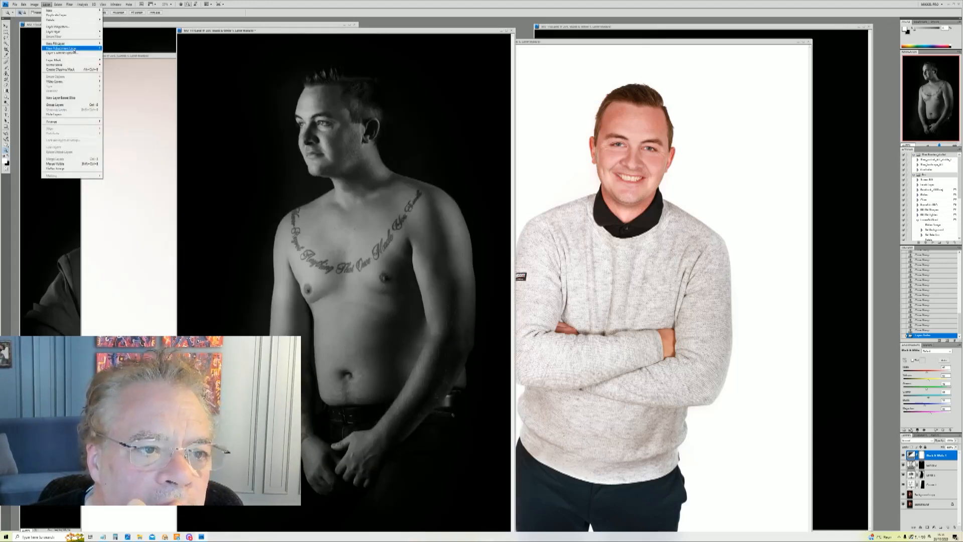
pyautogui.moveTo(74, 48)
pyautogui.click(120, 58)
pyautogui.click(524, 177)
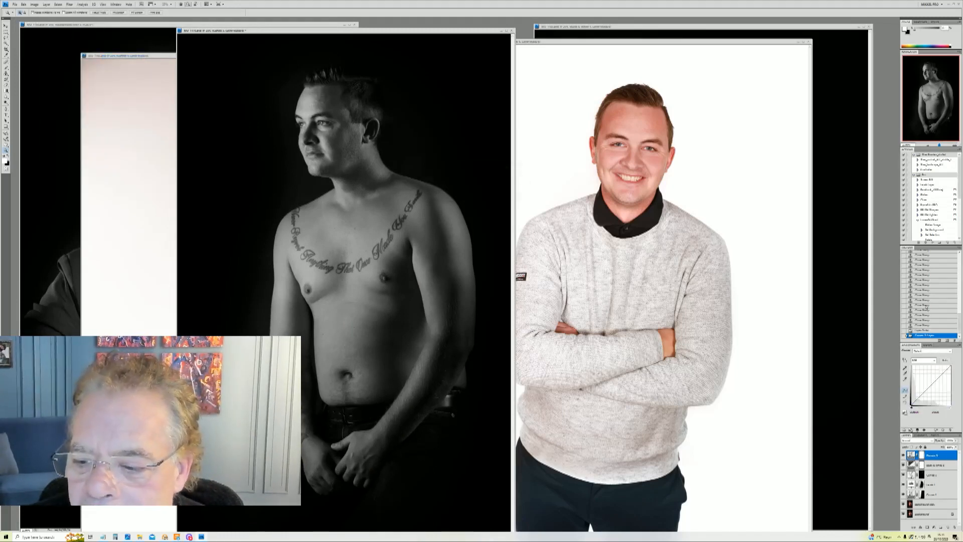
pyautogui.moveTo(926, 391)
pyautogui.mouseDown()
pyautogui.moveTo(923, 379)
pyautogui.moveTo(924, 386)
pyautogui.mouseUp()
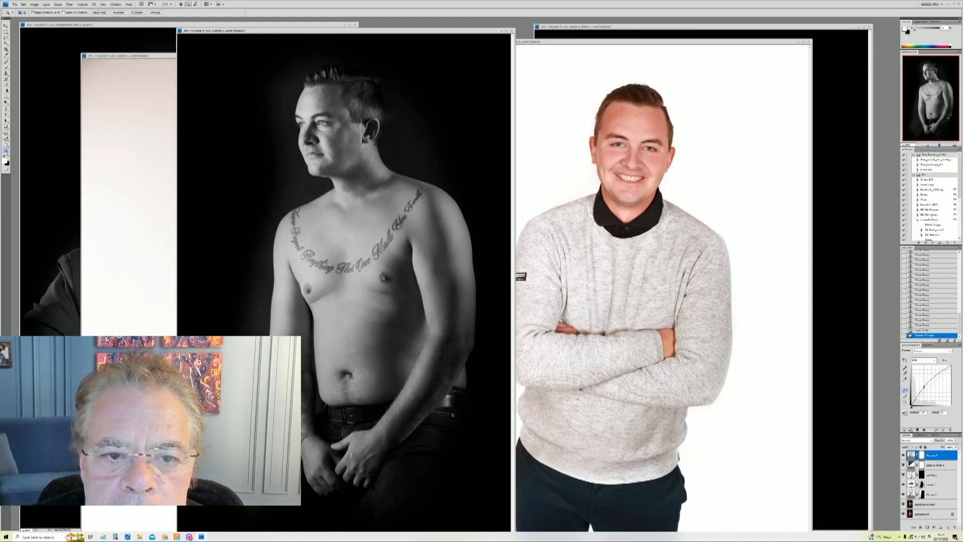
# - Enlarge the brush, mask the Curves brightening off the shoulder, chest and backdrop beside the head, and hide the layer to compare
pyautogui.press('b')
pyautogui.rightClick(403, 181)
pyautogui.click(452, 191)
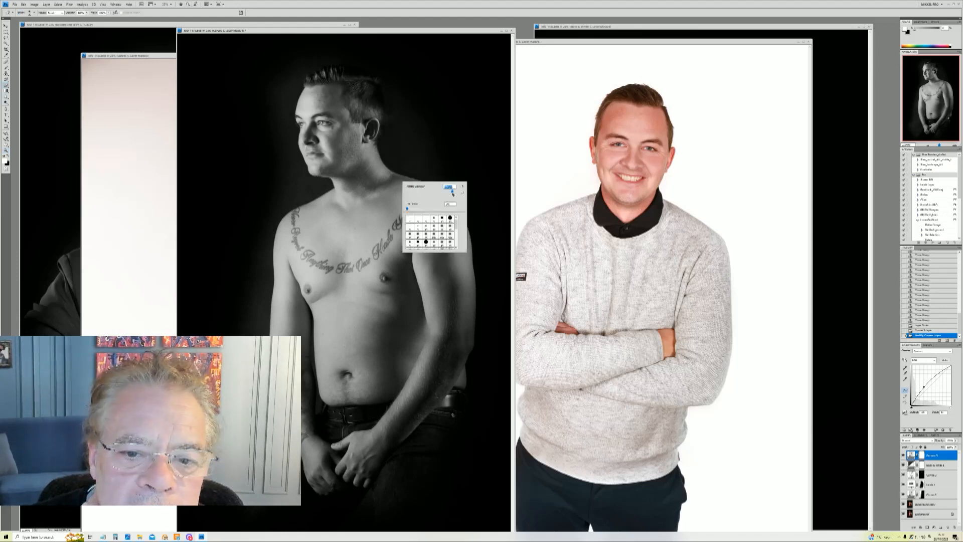
pyautogui.moveTo(453, 191); pyautogui.dragTo(456, 191)
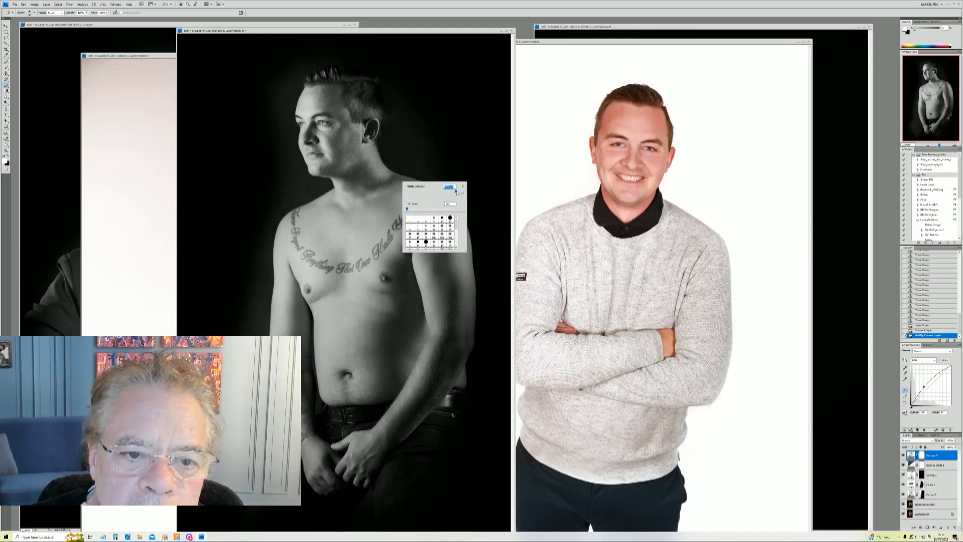
pyautogui.moveTo(291, 225); pyautogui.dragTo(322, 238)
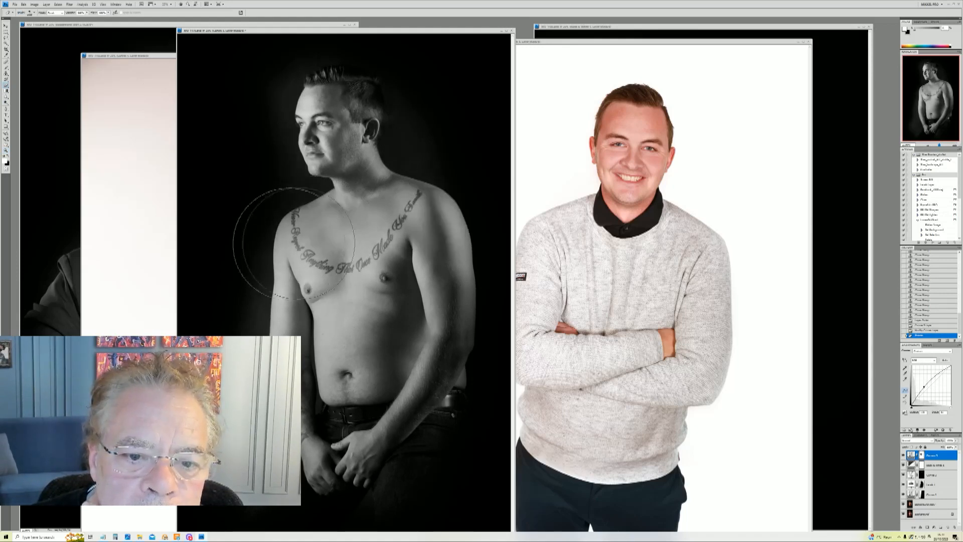
pyautogui.click(308, 256)
pyautogui.moveTo(245, 182)
pyautogui.mouseDown()
pyautogui.moveTo(283, 183)
pyautogui.moveTo(266, 116)
pyautogui.mouseUp()
pyautogui.click(288, 99)
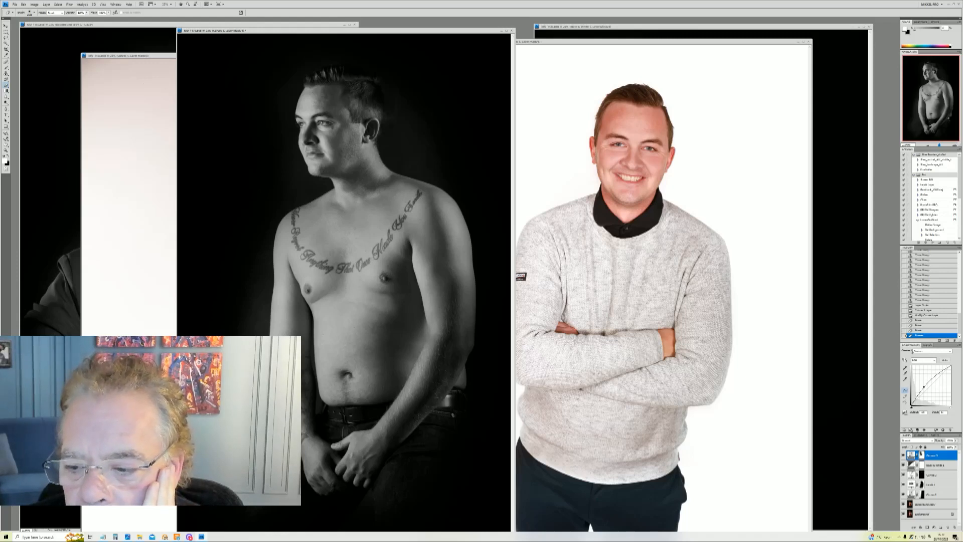
pyautogui.click(904, 455)
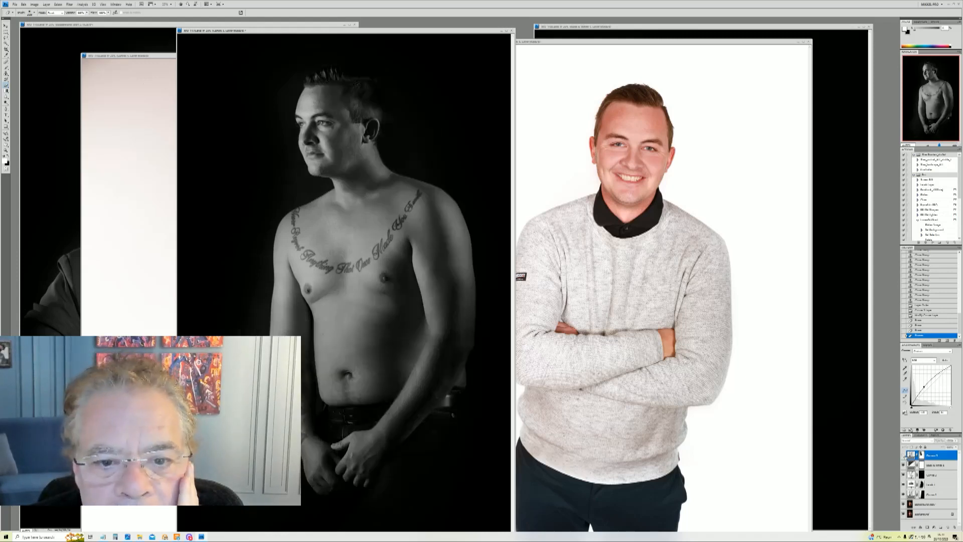
# - Toggle the masked Curves layer repeatedly to compare the bare-chested portrait with and without the brightening, leaving the layer shown
pyautogui.click(904, 455)
pyautogui.click(908, 457)
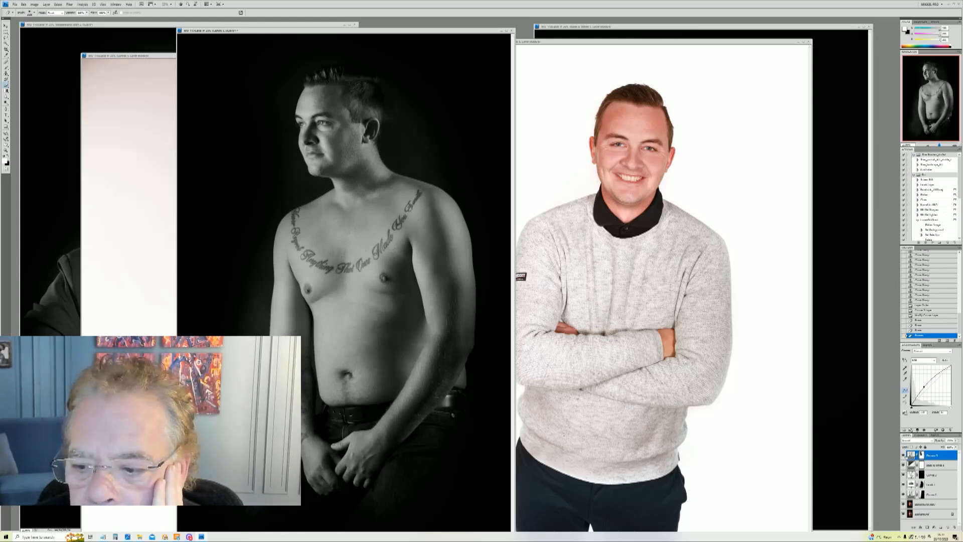
pyautogui.click(904, 455)
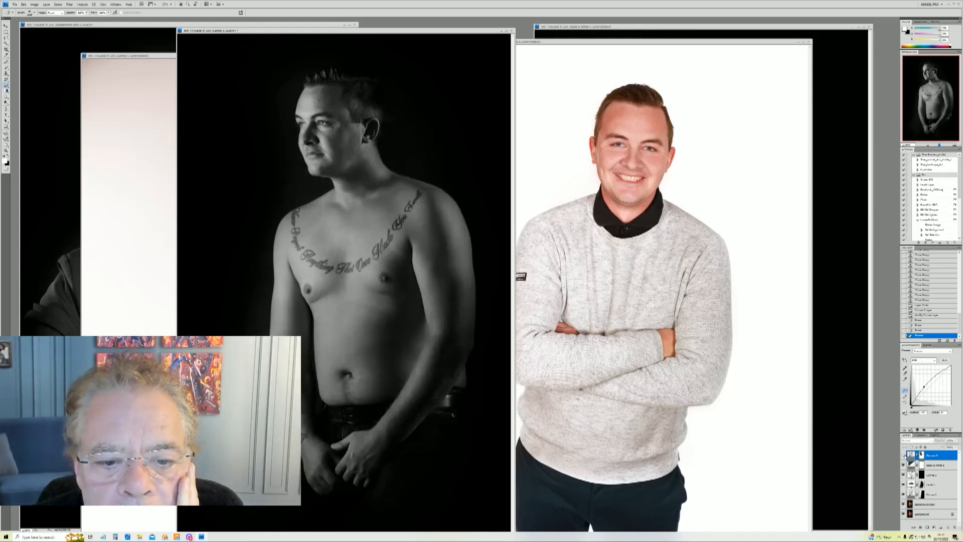
pyautogui.click(904, 455)
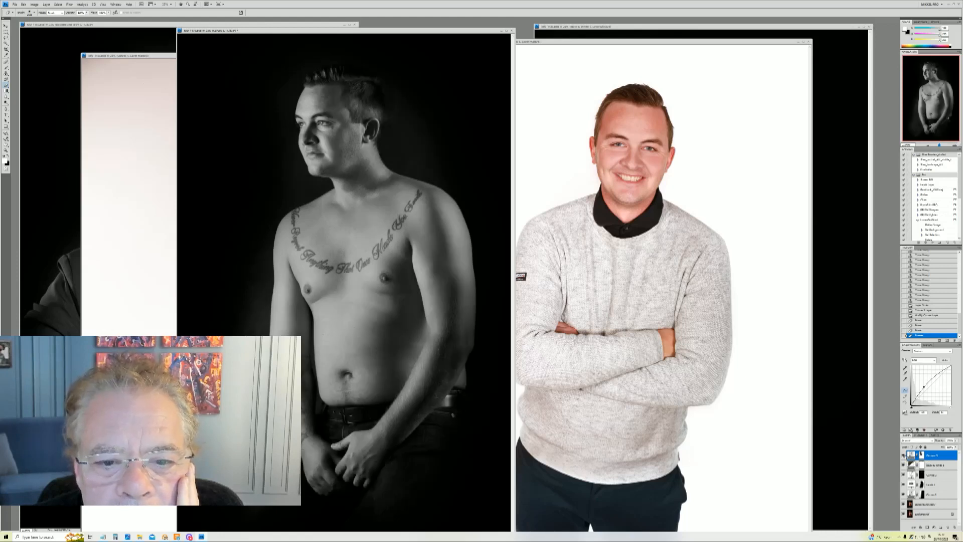
pyautogui.click(904, 455)
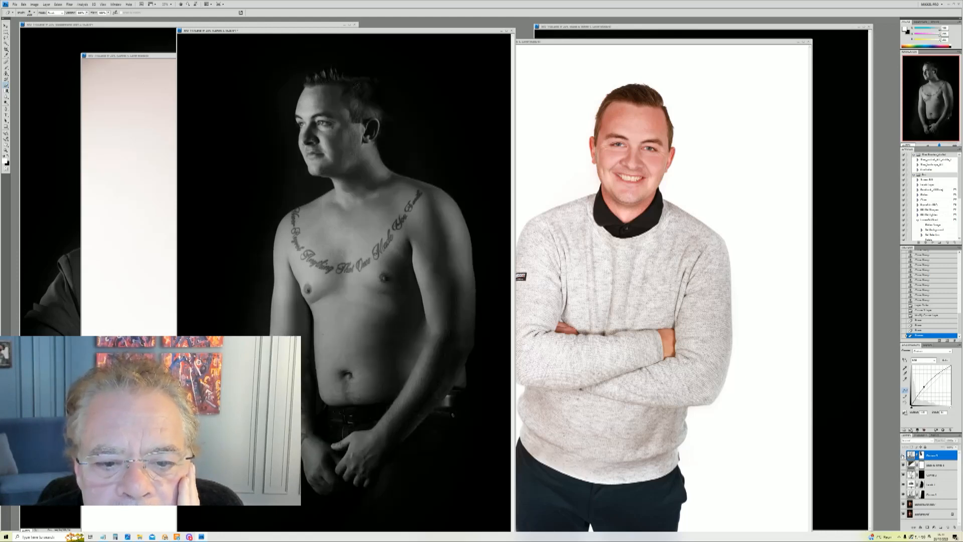
pyautogui.click(903, 455)
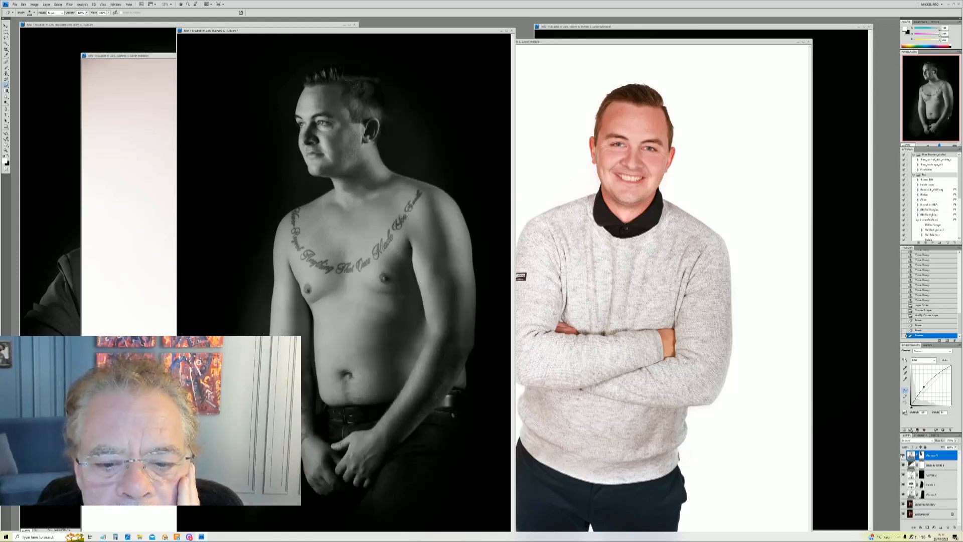
pyautogui.click(903, 456)
pyautogui.click(903, 455)
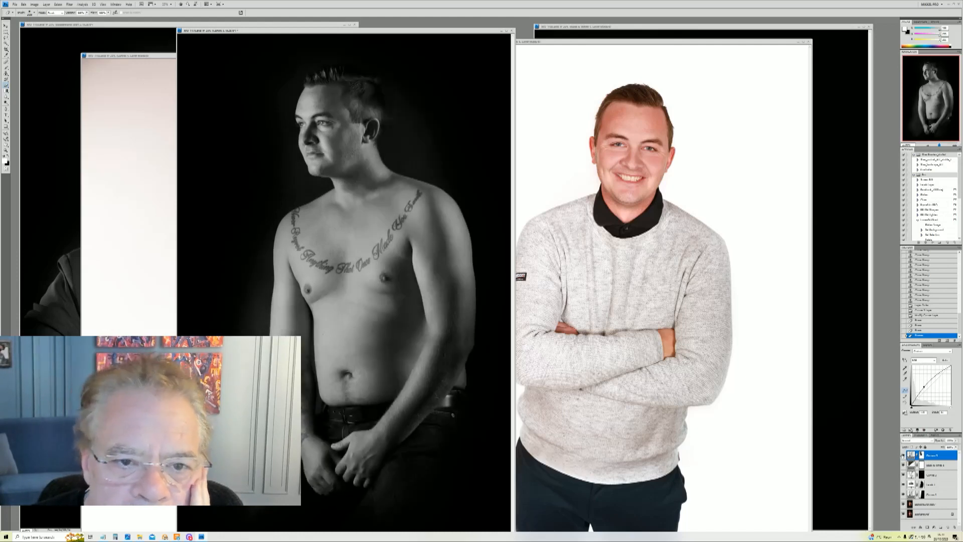
pyautogui.click(903, 455)
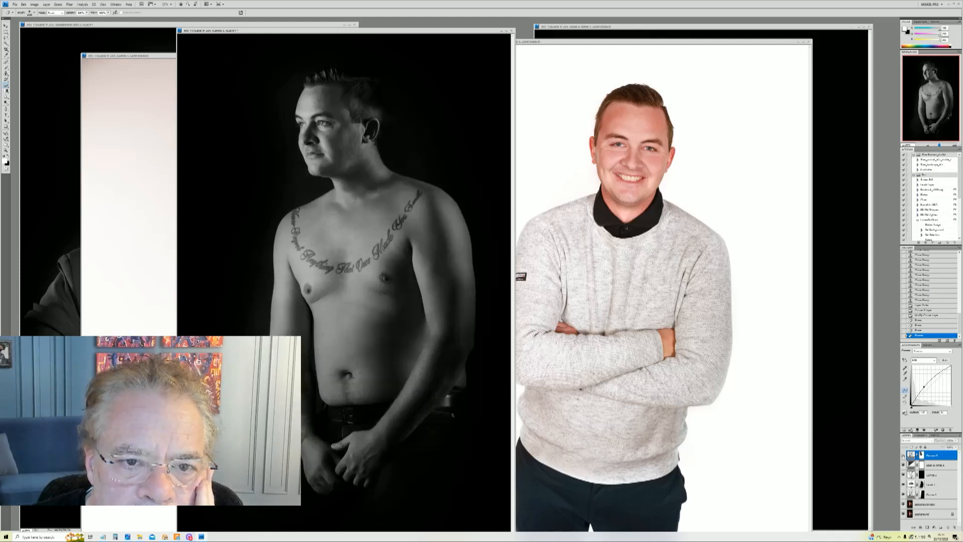
pyautogui.click(903, 455)
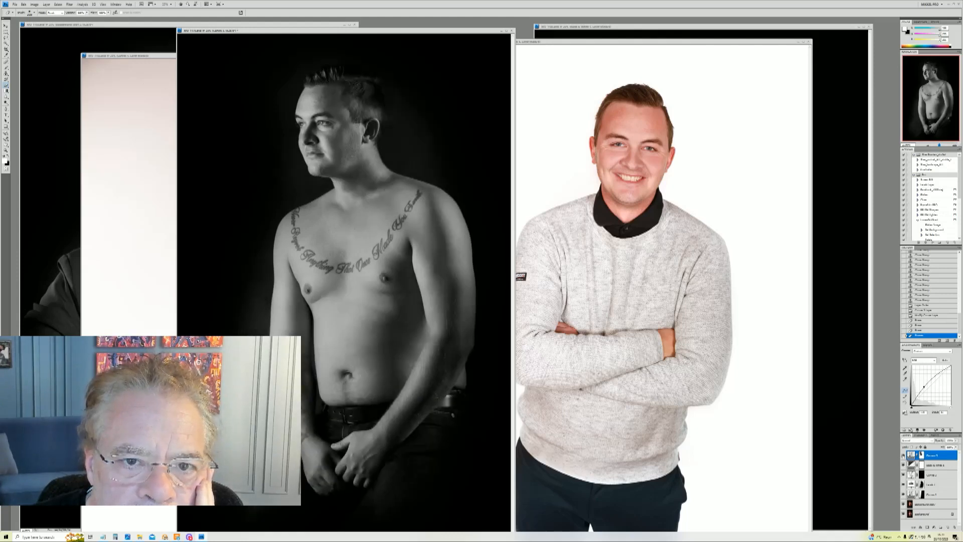
pyautogui.click(903, 455)
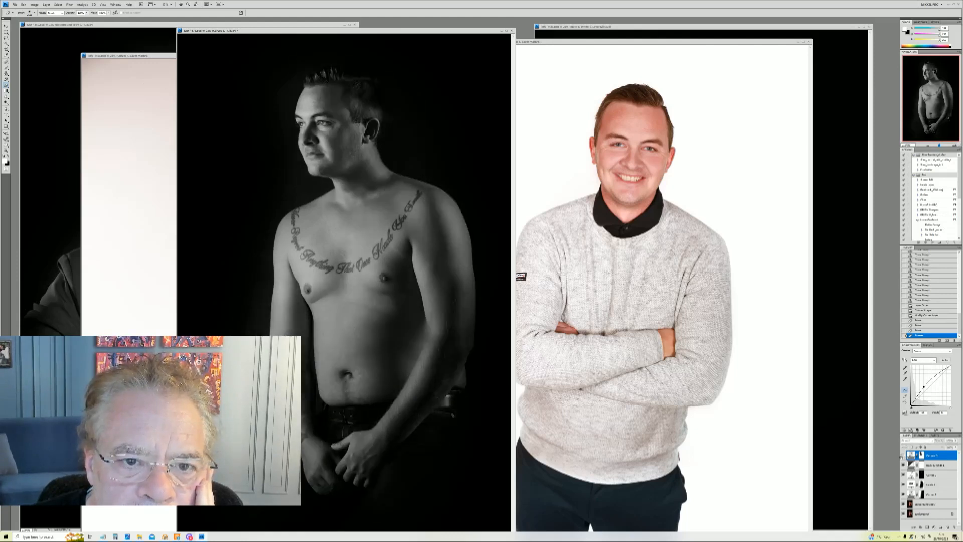
pyautogui.click(903, 455)
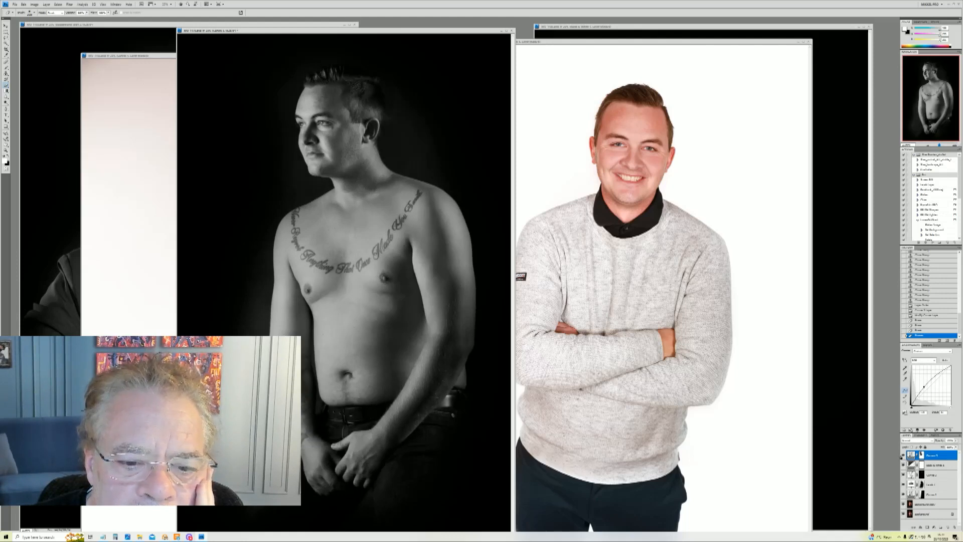
pyautogui.click(903, 455)
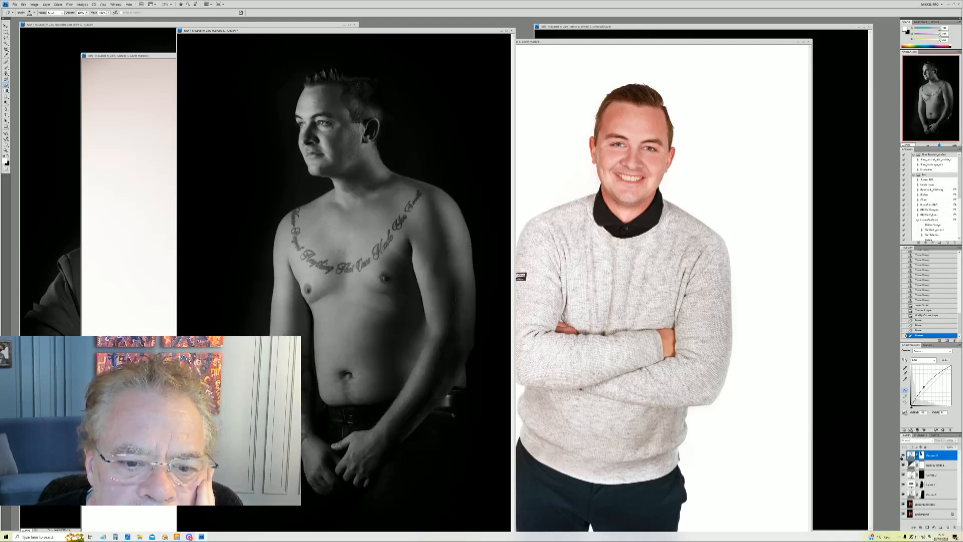
pyautogui.click(903, 455)
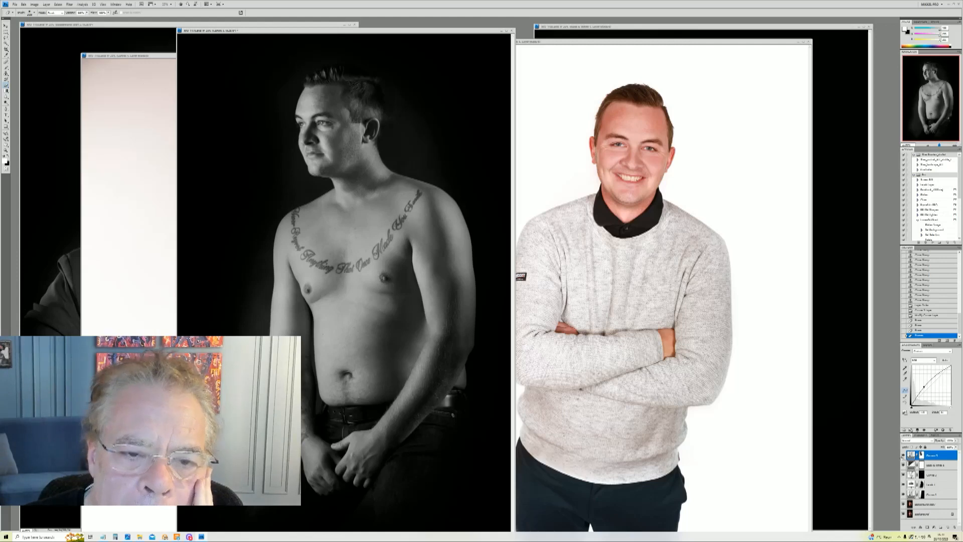
pyautogui.click(903, 455)
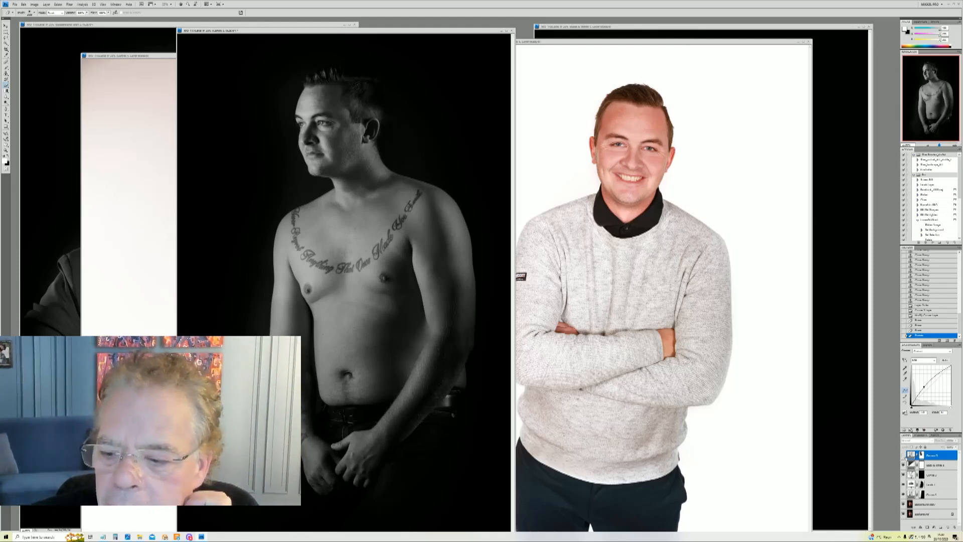
pyautogui.click(903, 455)
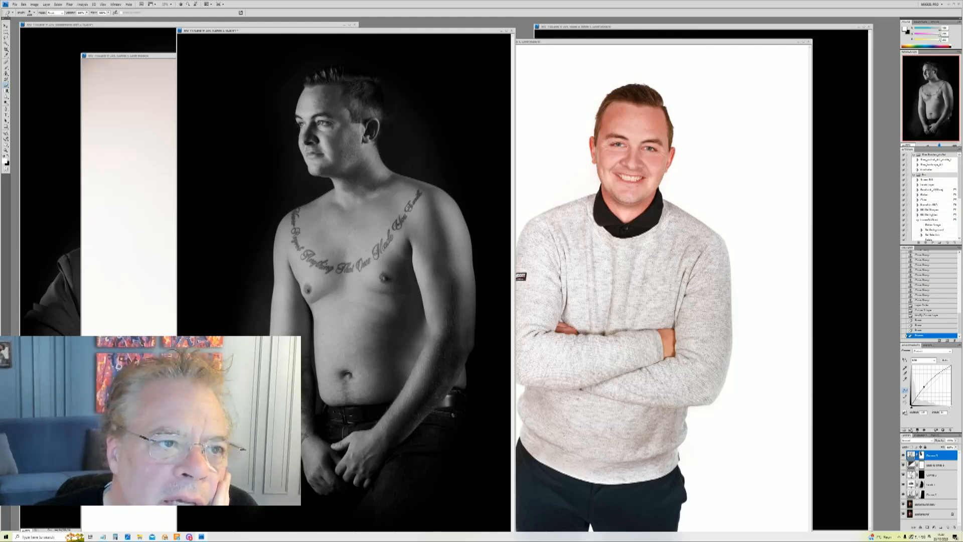
# - Save the bare-chested portrait, move its window aside, and bring the dark open-shirt portrait forward between the other images
pyautogui.click(15, 6)
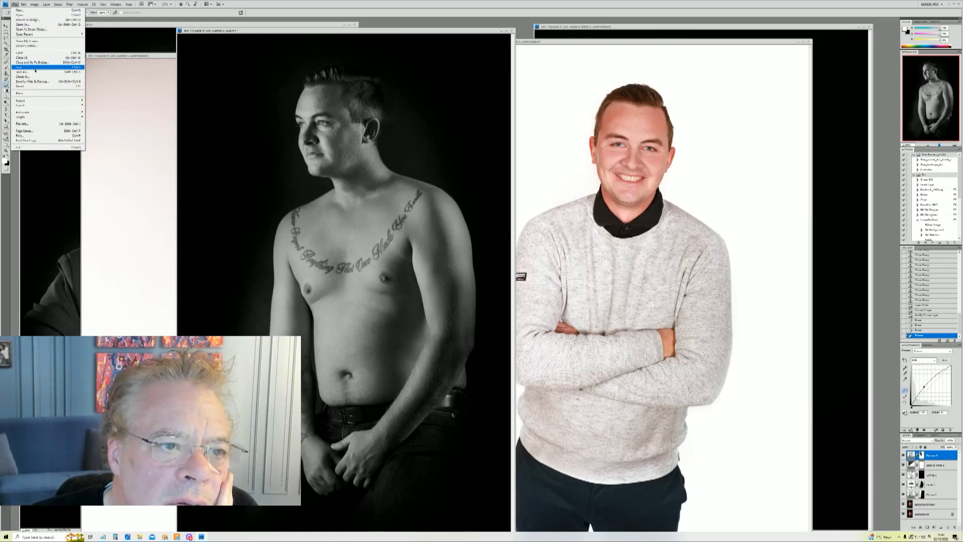
pyautogui.click(34, 68)
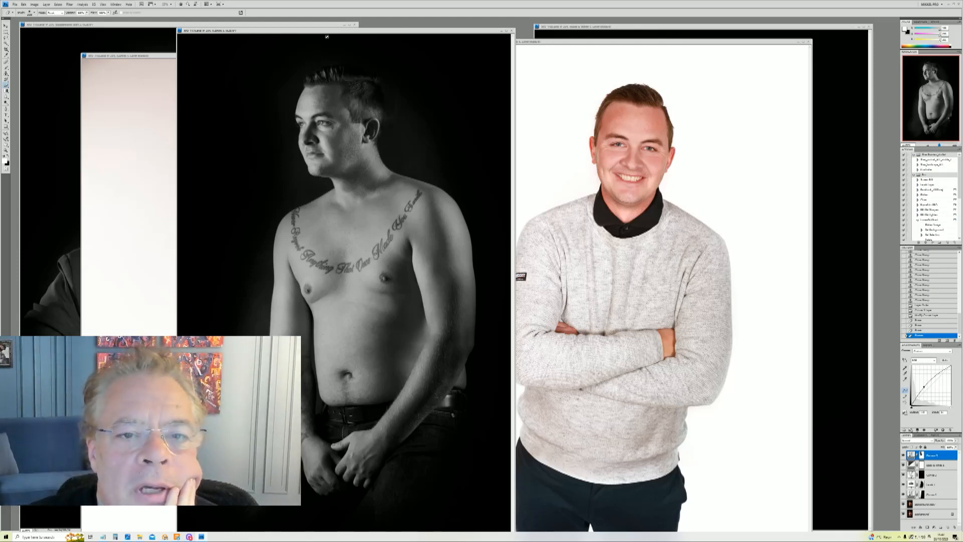
pyautogui.moveTo(389, 32); pyautogui.dragTo(692, 102)
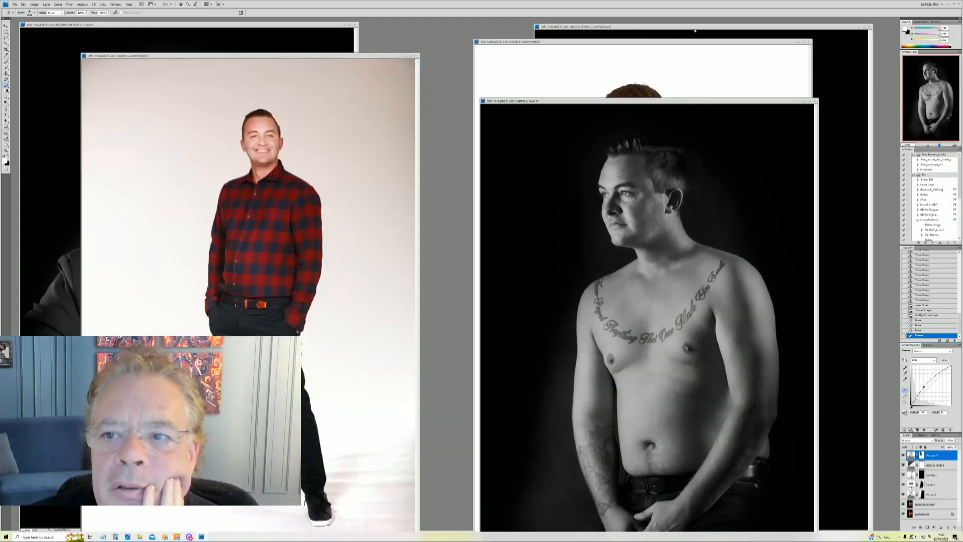
pyautogui.click(695, 29)
pyautogui.moveTo(700, 29); pyautogui.dragTo(187, 26)
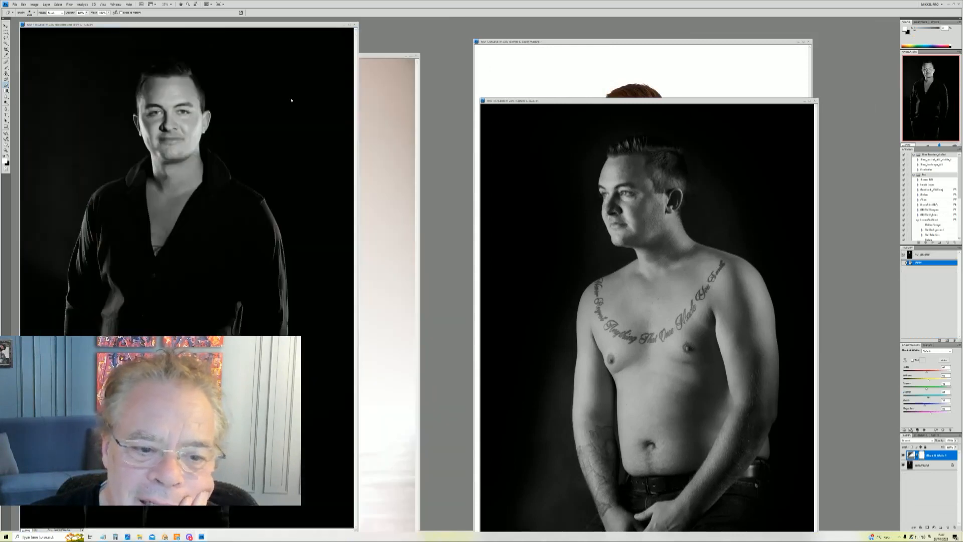
pyautogui.moveTo(125, 30); pyautogui.dragTo(361, 40)
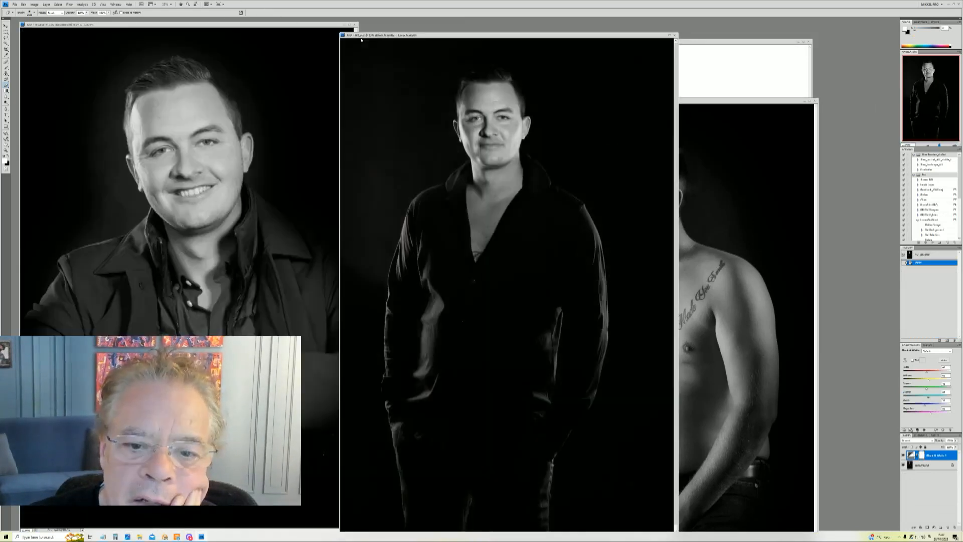
# - Add a Levels adjustment layer above the Black & White layer of the open-shirt portrait and brighten its midtones to lift the dark hair
pyautogui.click(7, 151)
pyautogui.moveTo(428, 90); pyautogui.dragTo(553, 157)
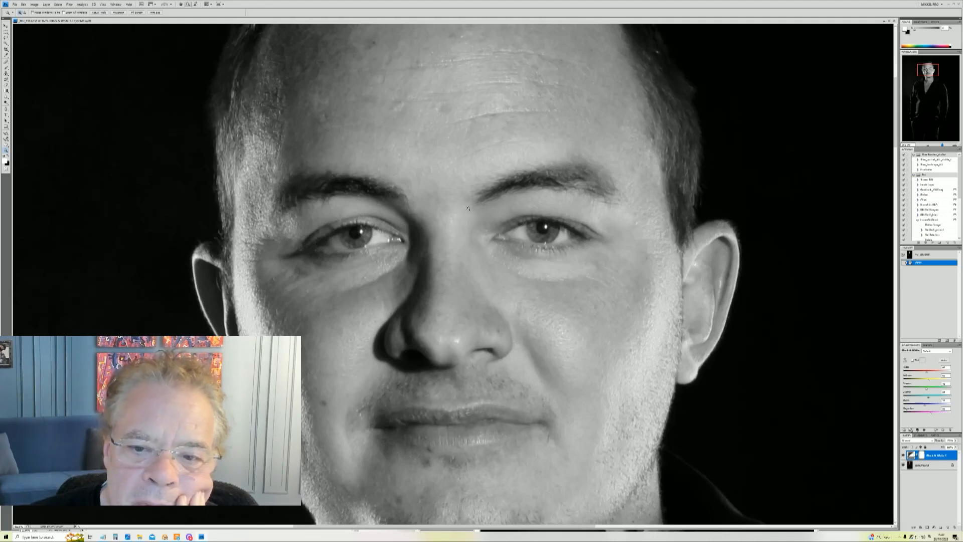
pyautogui.rightClick(396, 201)
pyautogui.click(412, 204)
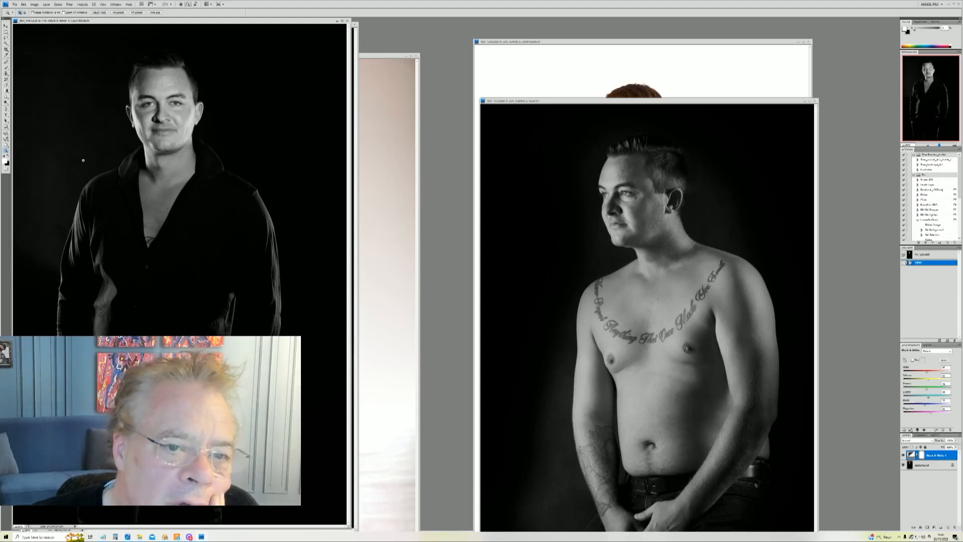
pyautogui.moveTo(211, 22); pyautogui.dragTo(484, 45)
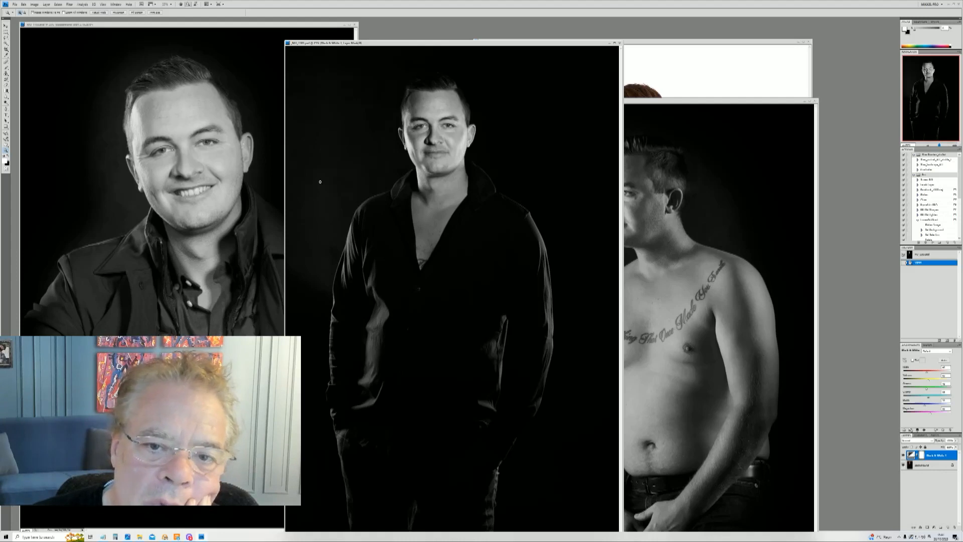
pyautogui.moveTo(354, 69); pyautogui.dragTo(494, 136)
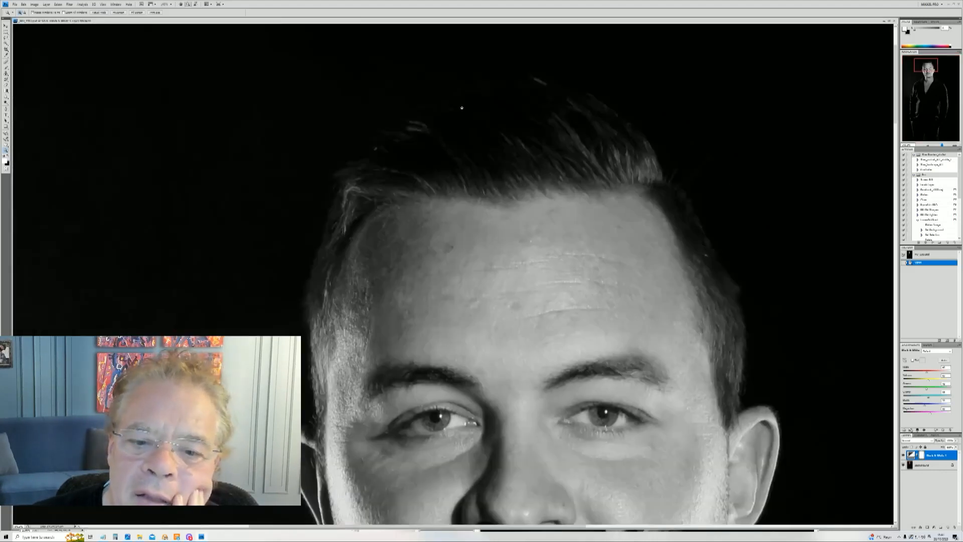
pyautogui.click(46, 4)
pyautogui.moveTo(65, 48)
pyautogui.click(121, 54)
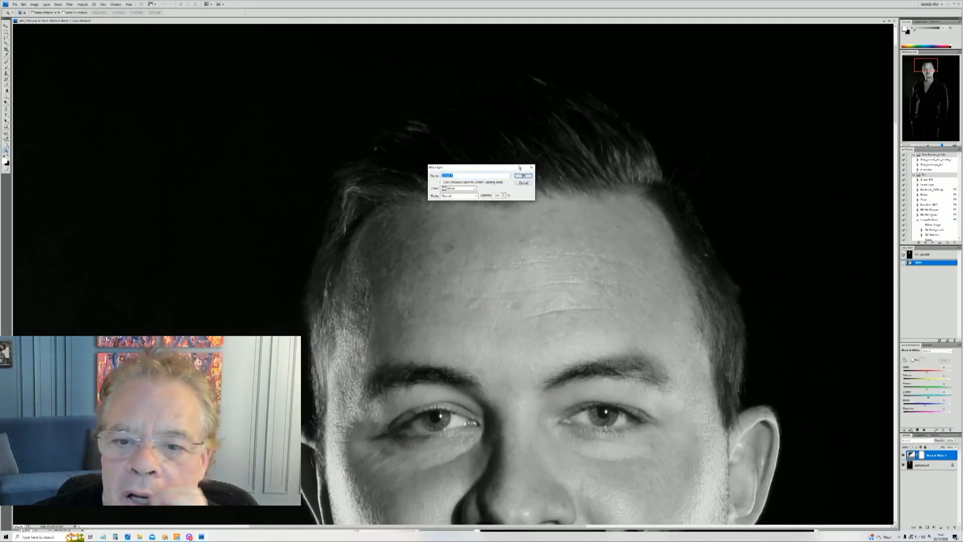
pyautogui.click(523, 175)
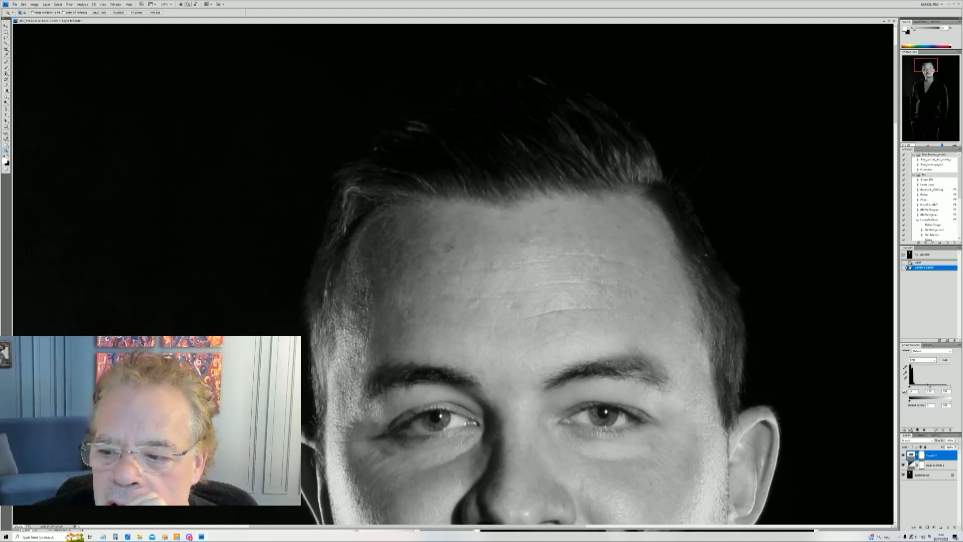
pyautogui.moveTo(930, 388); pyautogui.dragTo(926, 388)
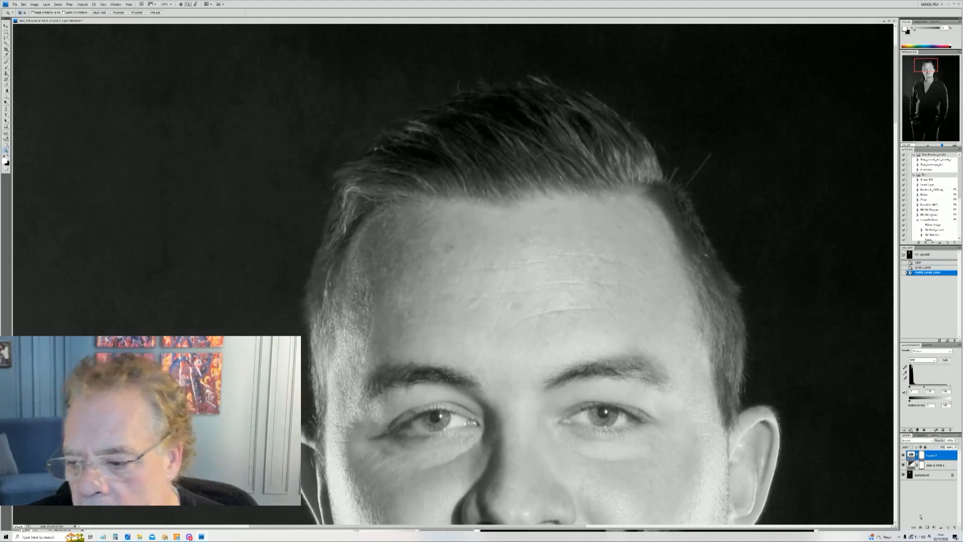
# - Invert the Levels mask to black and paint with white using a smaller brush to brighten only the hair on top of the head
pyautogui.click(922, 455)
pyautogui.hotkey('ctrl', 'i')
pyautogui.press('b')
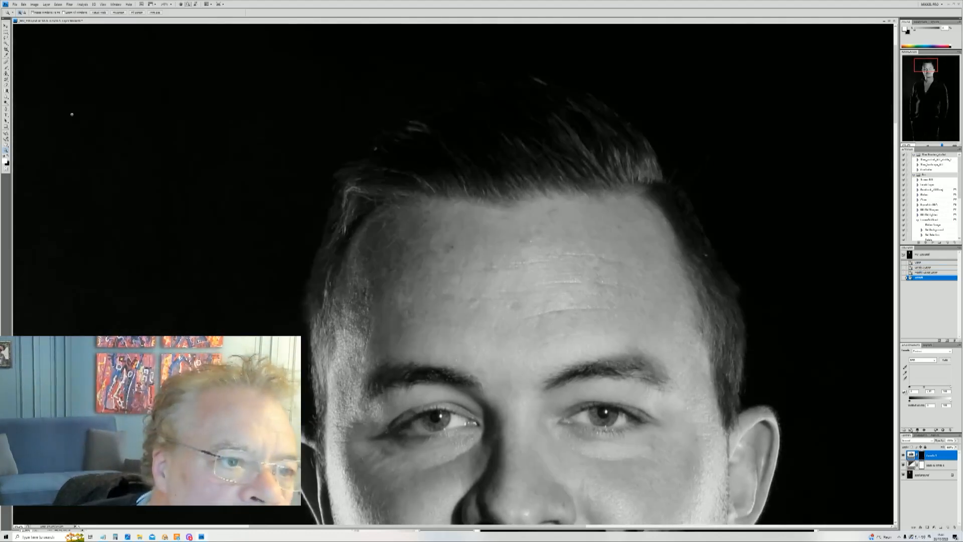
pyautogui.rightClick(542, 146)
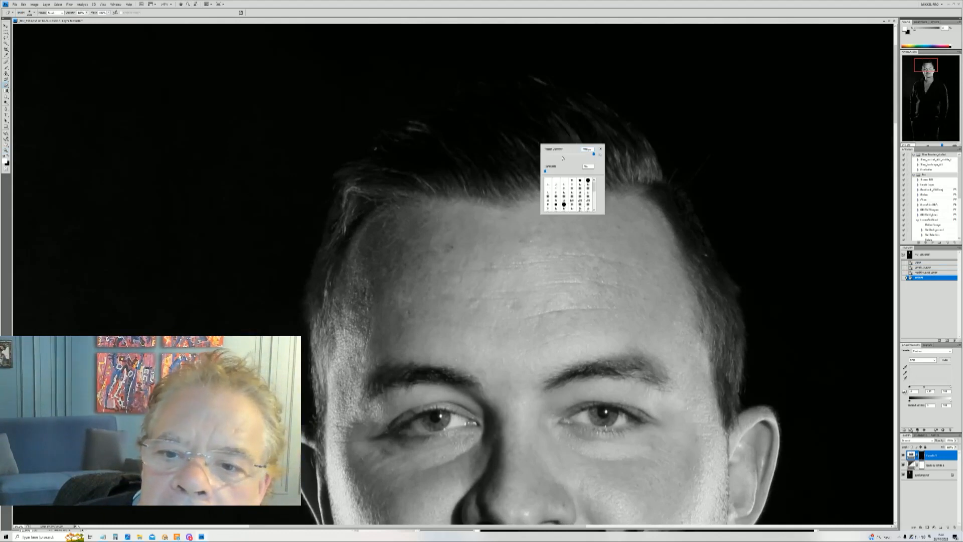
pyautogui.moveTo(577, 112); pyautogui.dragTo(464, 130)
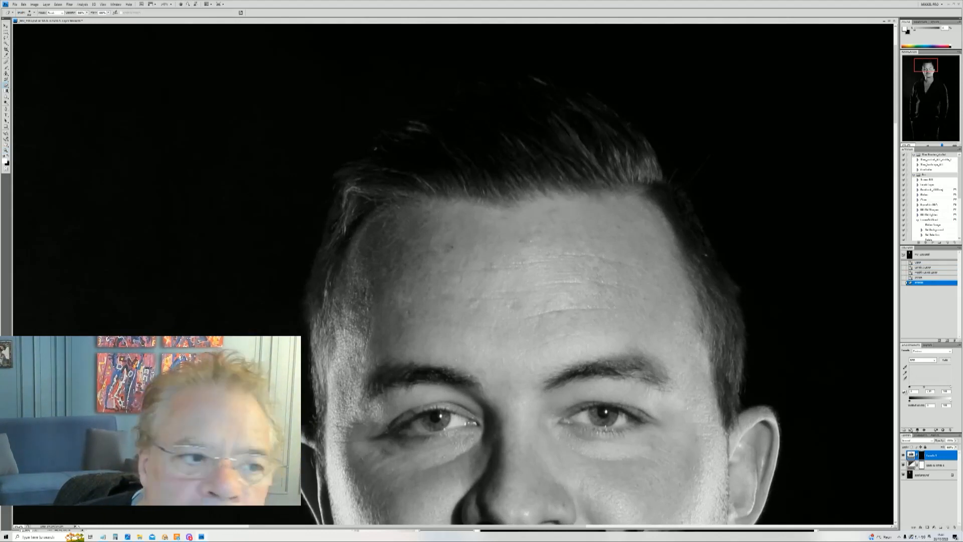
pyautogui.press('x')
pyautogui.moveTo(406, 151); pyautogui.dragTo(604, 133)
pyautogui.moveTo(475, 121)
pyautogui.mouseDown()
pyautogui.moveTo(544, 116)
pyautogui.moveTo(572, 130)
pyautogui.mouseUp()
pyautogui.moveTo(506, 117); pyautogui.dragTo(517, 121)
pyautogui.moveTo(532, 124)
pyautogui.mouseDown()
pyautogui.moveTo(592, 143)
pyautogui.moveTo(602, 171)
pyautogui.mouseUp()
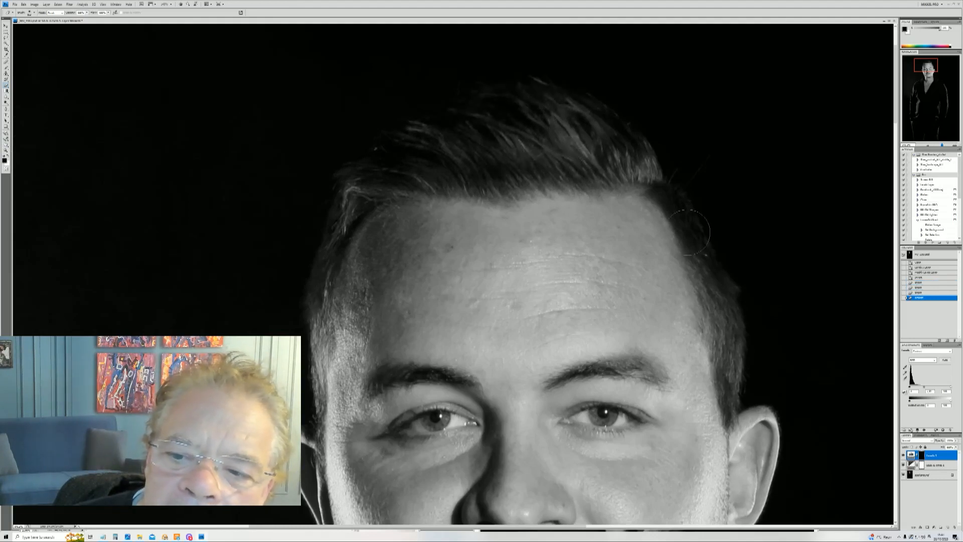
# - Adjust the brush, reveal the Levels brightening on the hair above the ear, and mask it off the adjoining backdrop with black
pyautogui.rightClick(724, 240)
pyautogui.click(748, 246)
pyautogui.moveTo(674, 205)
pyautogui.mouseDown()
pyautogui.moveTo(704, 250)
pyautogui.moveTo(733, 345)
pyautogui.mouseUp()
pyautogui.press('x')
pyautogui.rightClick(734, 234)
pyautogui.moveTo(771, 243); pyautogui.dragTo(783, 244)
pyautogui.click(757, 204)
pyautogui.moveTo(765, 375)
pyautogui.mouseDown()
pyautogui.moveTo(741, 208)
pyautogui.moveTo(761, 363)
pyautogui.moveTo(721, 190)
pyautogui.moveTo(735, 172)
pyautogui.mouseUp()
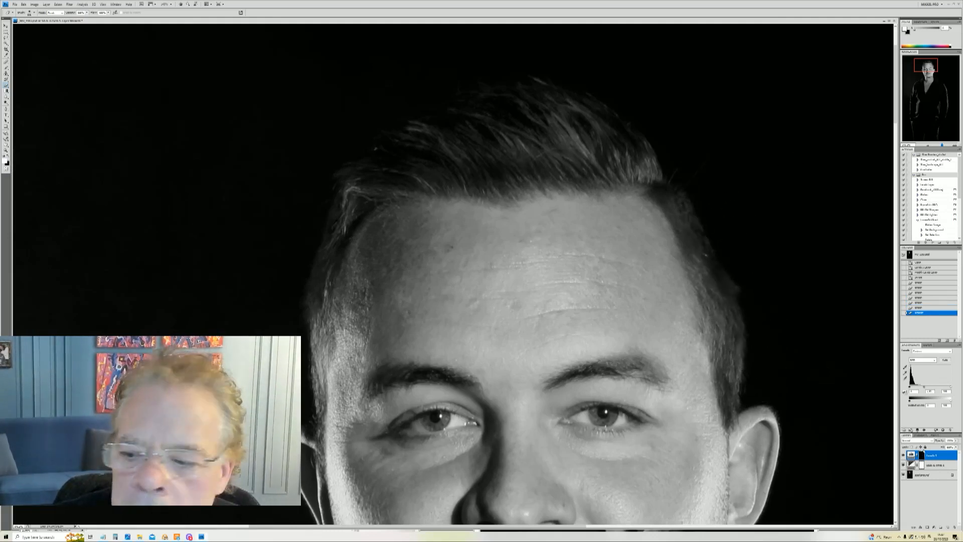
# - Duplicate the Background layer of the open-shirt portrait and activate the Clone Stamp tool for retouching on the copy
pyautogui.click(916, 476)
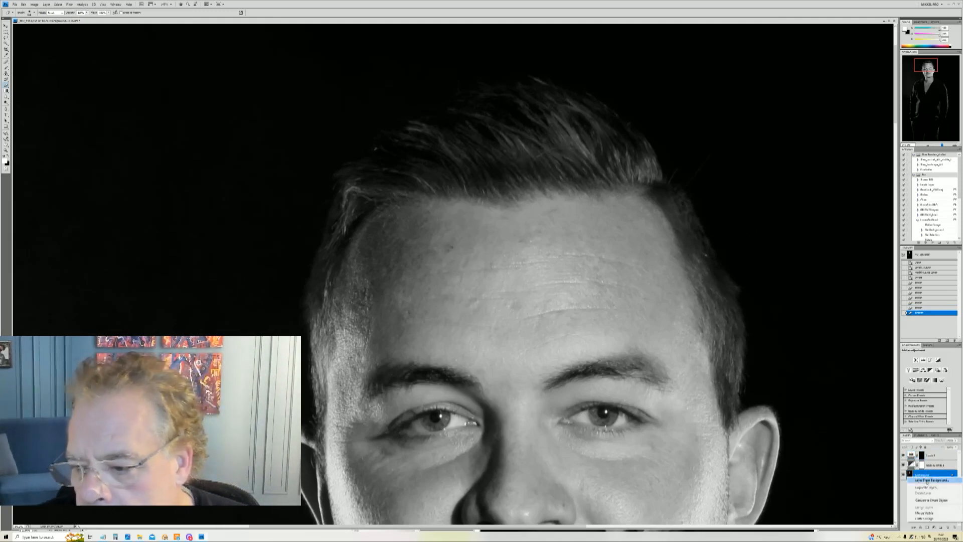
pyautogui.hotkey('ctrl', 'j')
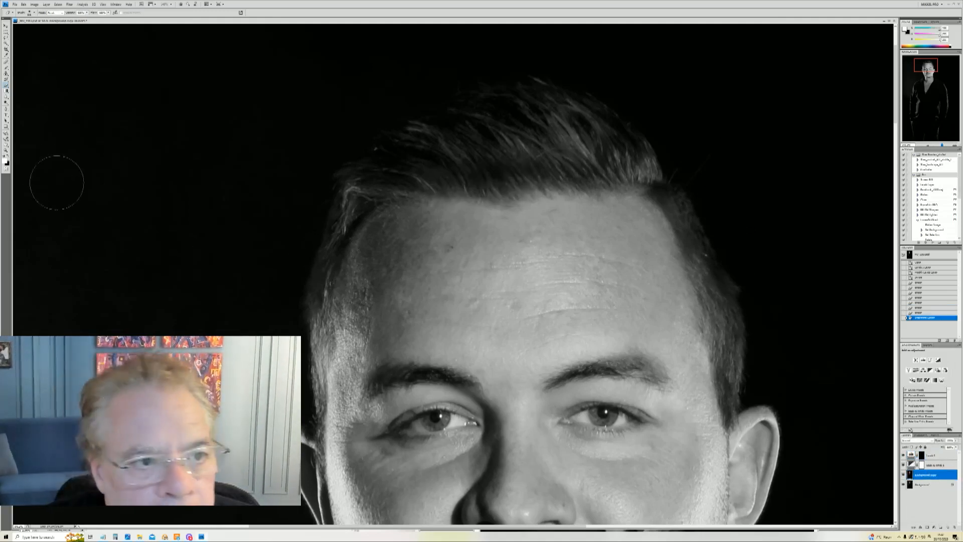
pyautogui.press('z')
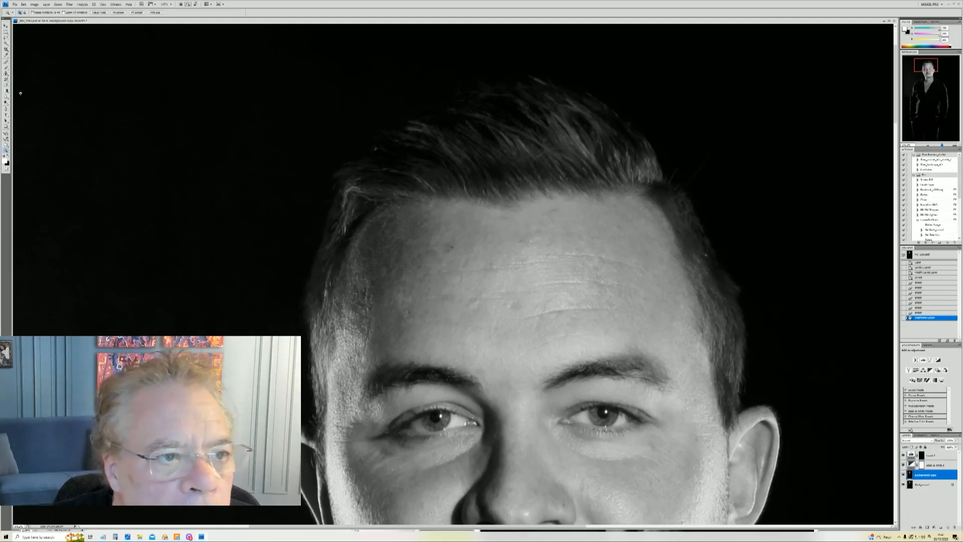
pyautogui.press('s')
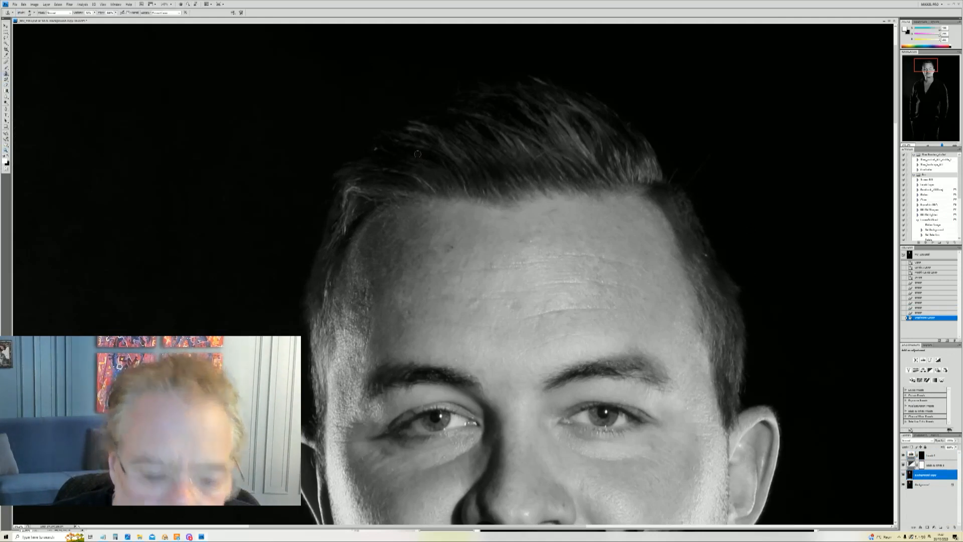
# - Clone backdrop over the stray hair tips along the upper hairline on the shadowed side of the head
pyautogui.keyDown('alt'); pyautogui.click(382, 142); pyautogui.keyUp('alt')
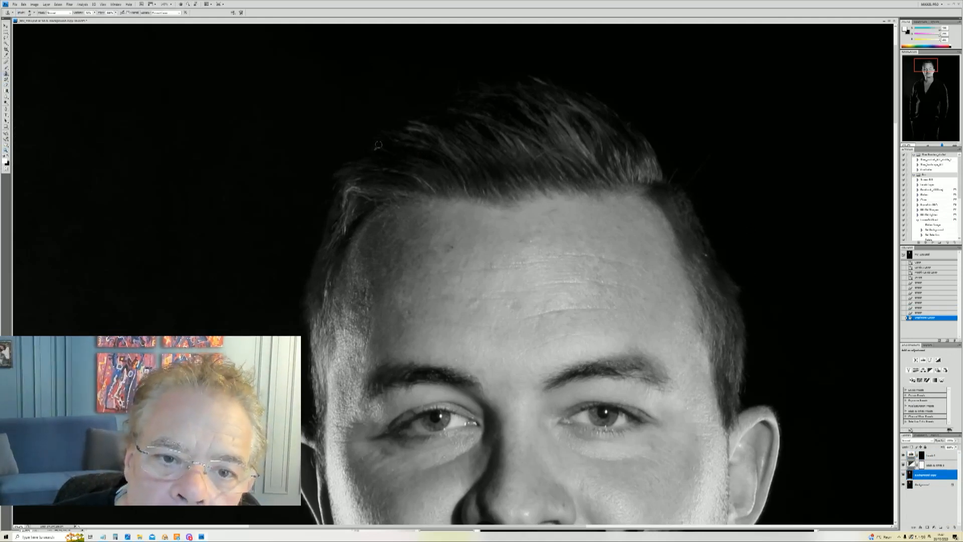
pyautogui.click(378, 146)
pyautogui.click(376, 148)
pyautogui.click(376, 148)
pyautogui.click(376, 148)
pyautogui.click(377, 148)
pyautogui.click(376, 149)
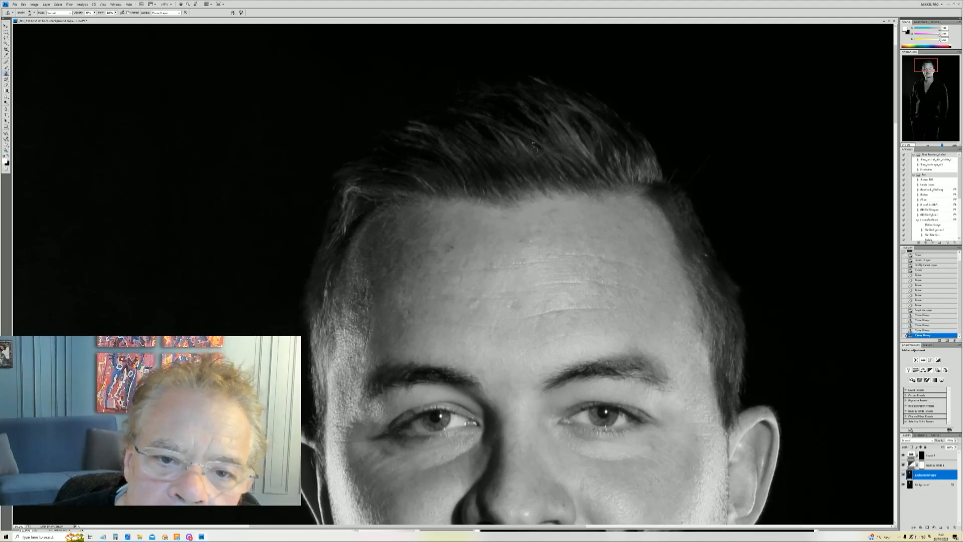
# - Clone out the stray hairs sticking out beside the head above the fully visible ear
pyautogui.click(705, 252)
pyautogui.click(705, 252)
pyautogui.click(704, 252)
pyautogui.click(705, 252)
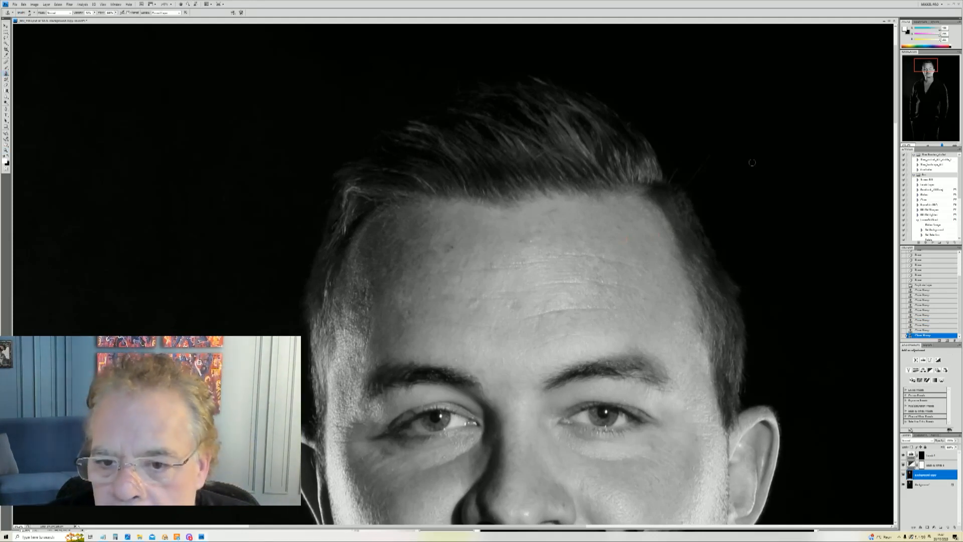
pyautogui.click(713, 170)
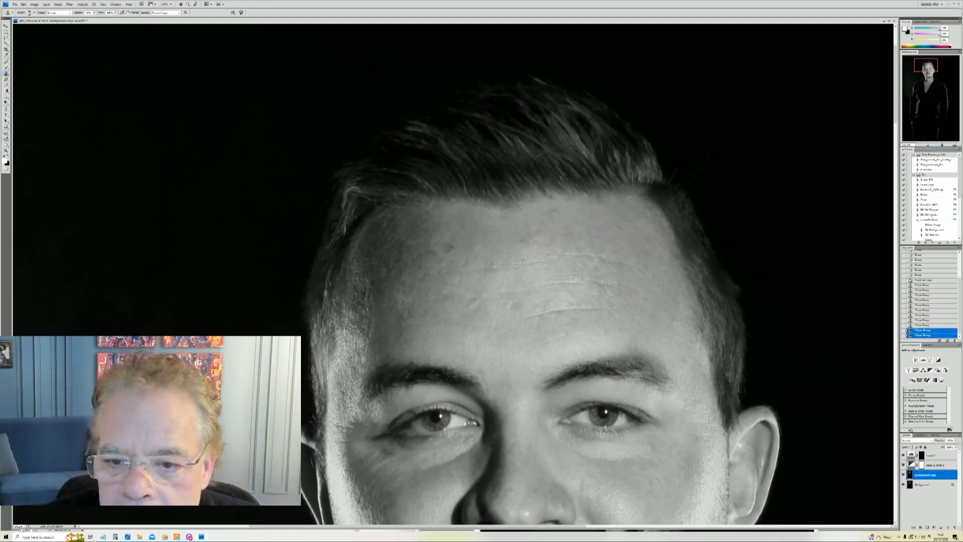
pyautogui.click(712, 171)
# - Move the Black & White adjustment layer above the Levels layer and hide it to show the portrait in colour
pyautogui.moveTo(929, 77); pyautogui.dragTo(930, 72)
pyautogui.moveTo(929, 465); pyautogui.dragTo(923, 455)
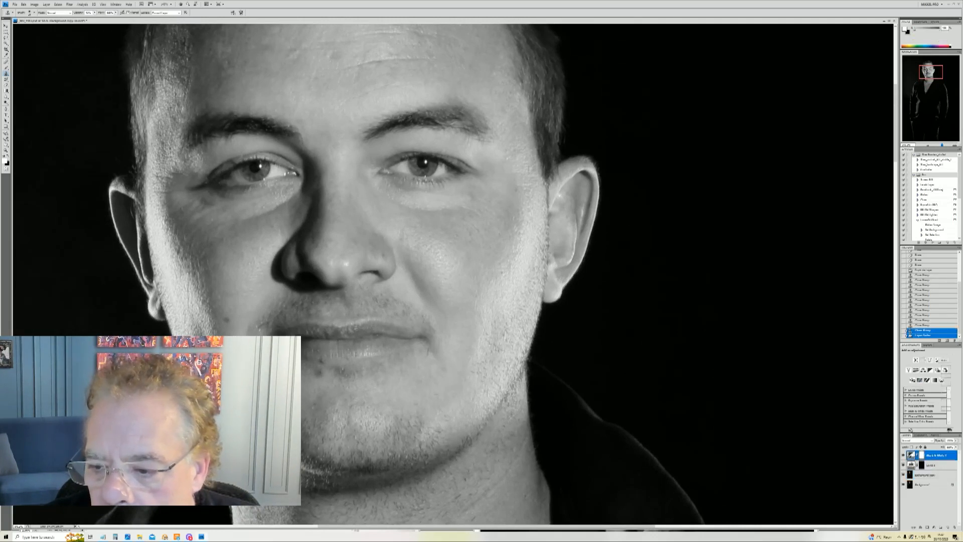
pyautogui.click(903, 456)
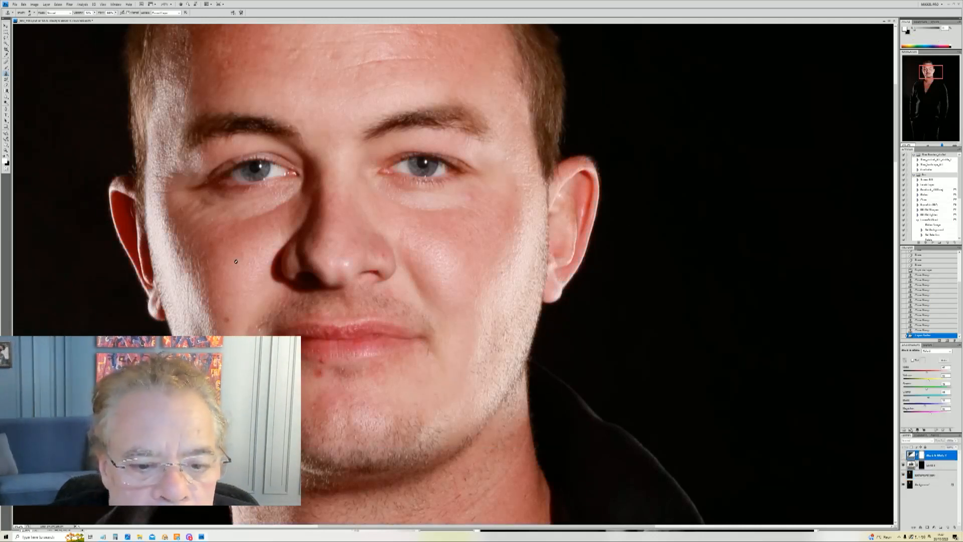
pyautogui.click(6, 79)
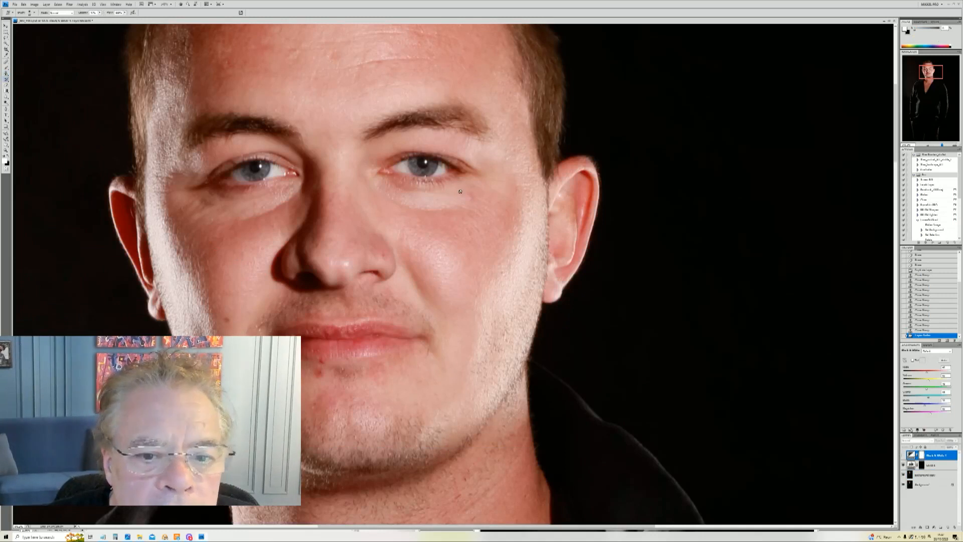
pyautogui.rightClick(381, 205)
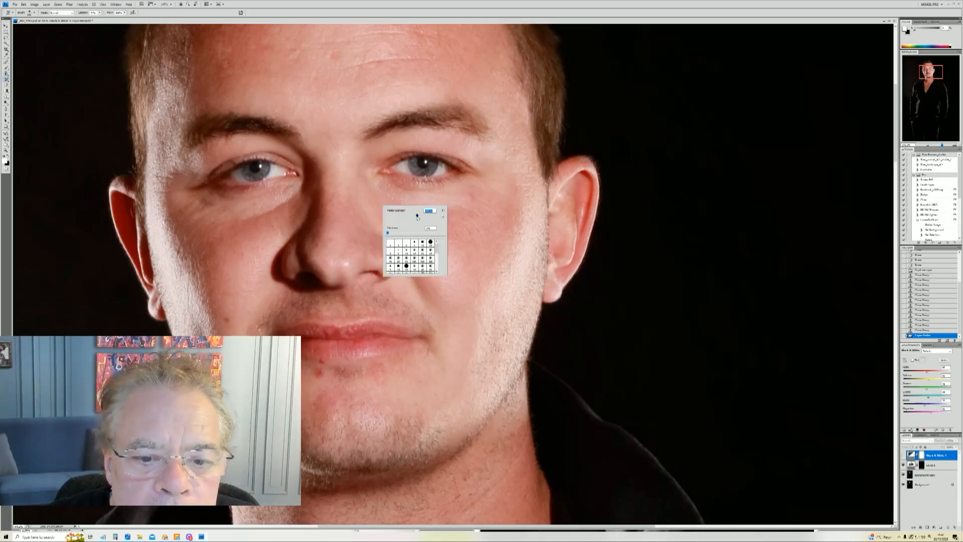
pyautogui.click(334, 366)
pyautogui.click(377, 323)
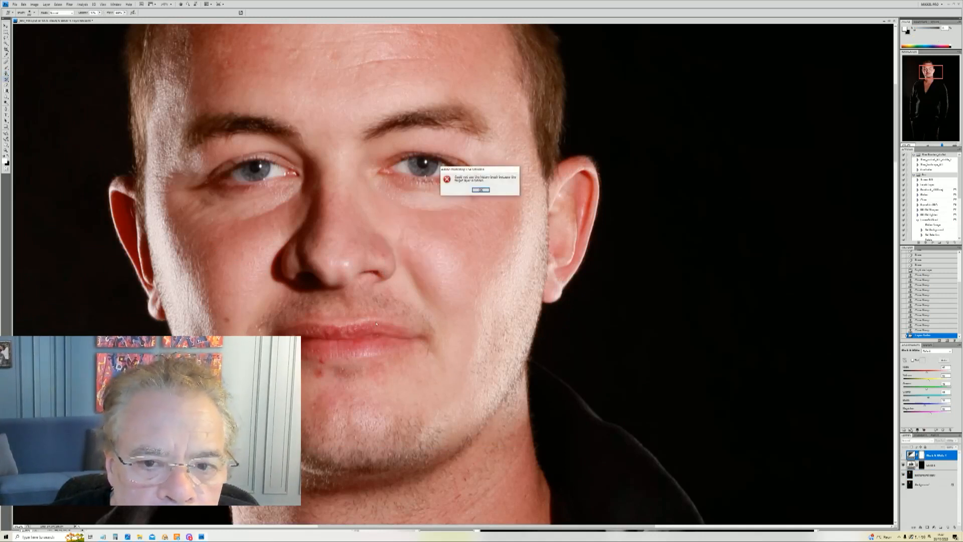
pyautogui.click(481, 190)
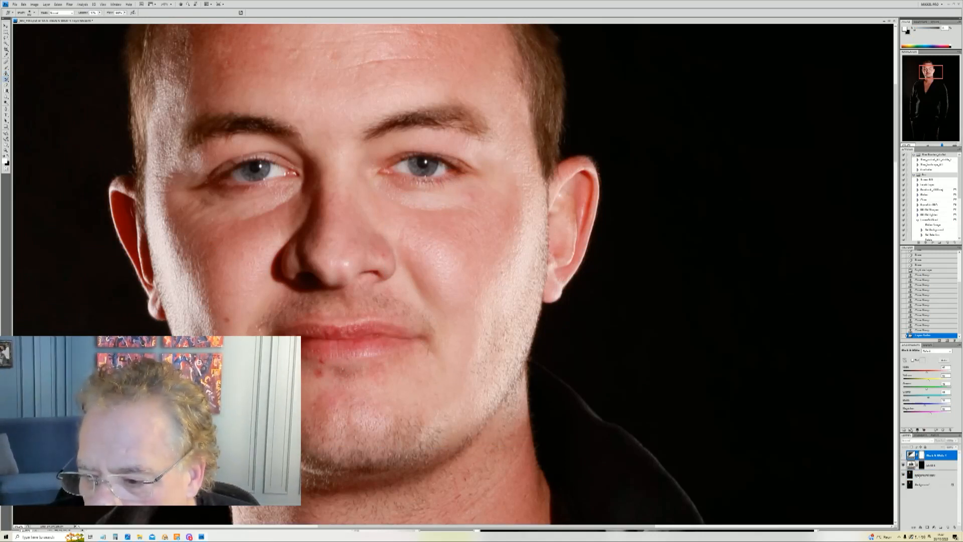
# - Select the Background copy layer and use the Clone Stamp tool to remove the reddish blemishes below the lower lip
pyautogui.click(919, 475)
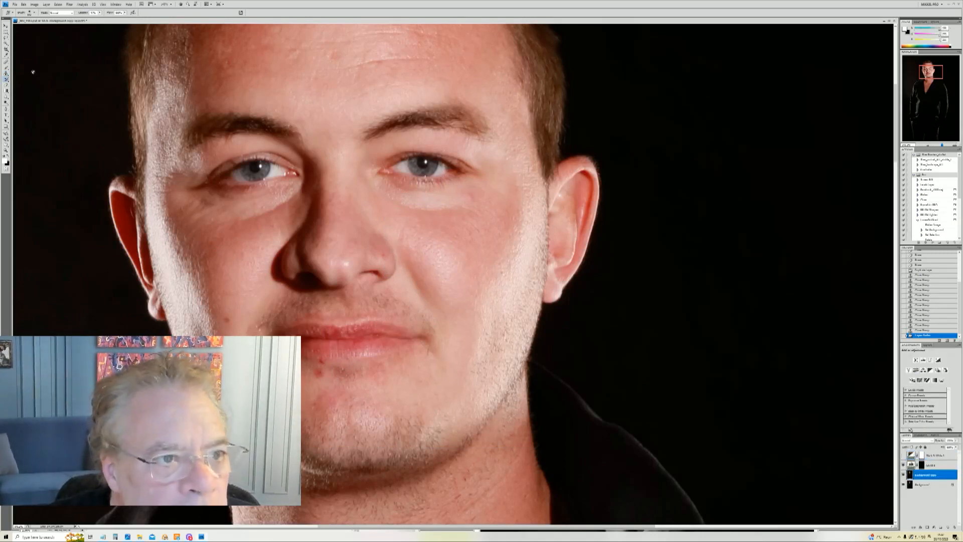
pyautogui.click(6, 73)
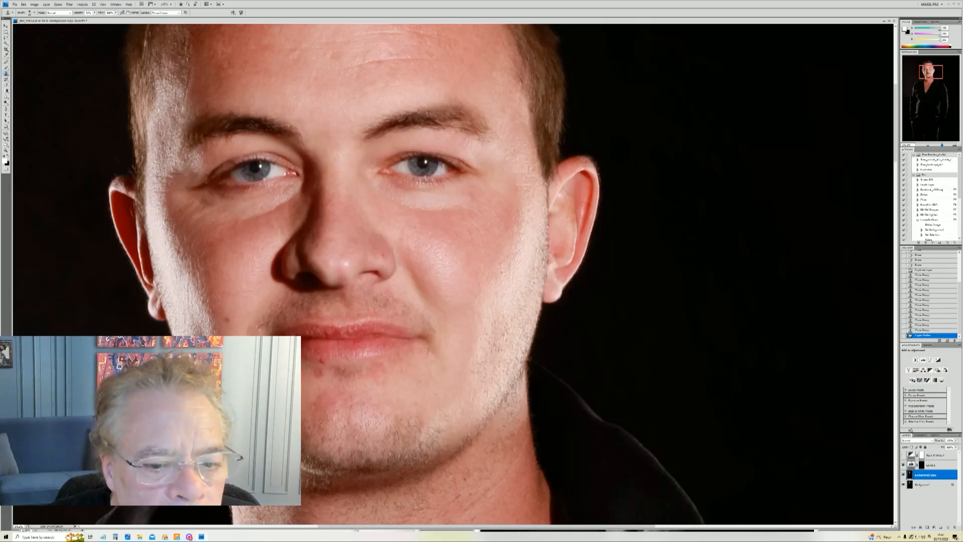
pyautogui.rightClick(341, 385)
pyautogui.keyDown('alt'); pyautogui.click(311, 382); pyautogui.keyUp('alt')
pyautogui.click(318, 373)
pyautogui.click(318, 373)
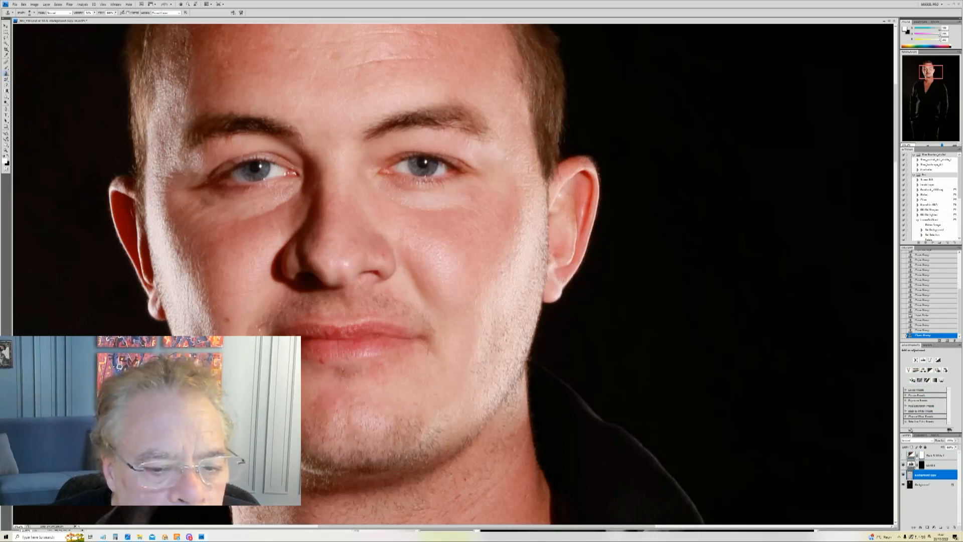
pyautogui.click(317, 393)
pyautogui.click(317, 394)
pyautogui.click(322, 361)
pyautogui.click(322, 361)
pyautogui.click(313, 371)
pyautogui.click(313, 370)
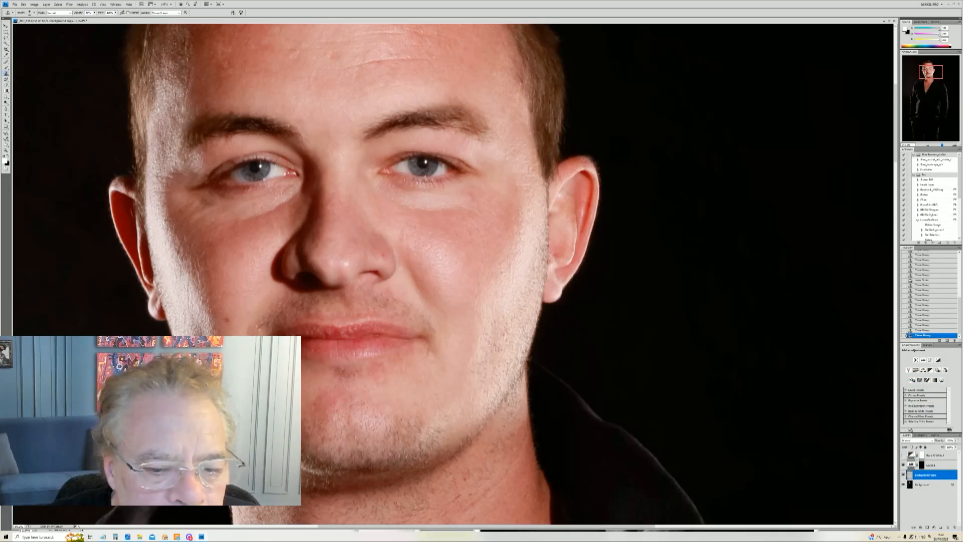
# - Even out the skin beneath the middle of the lower lip with further Clone Stamp touches
pyautogui.click(349, 373)
pyautogui.click(356, 371)
pyautogui.click(355, 370)
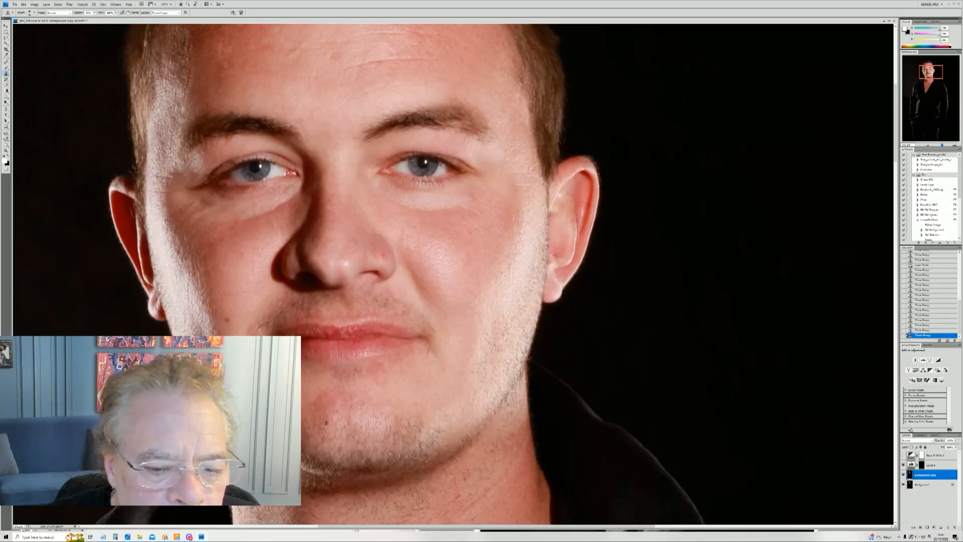
pyautogui.click(354, 372)
pyautogui.click(354, 372)
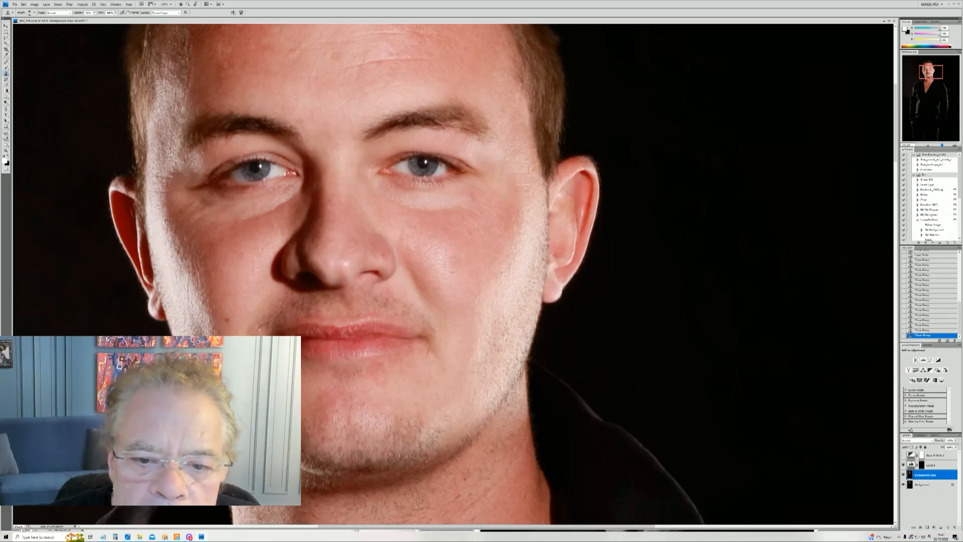
# - Touch up the skin on the cheek and the nose with the Clone Stamp, sampling from the bridge of the nose
pyautogui.click(430, 239)
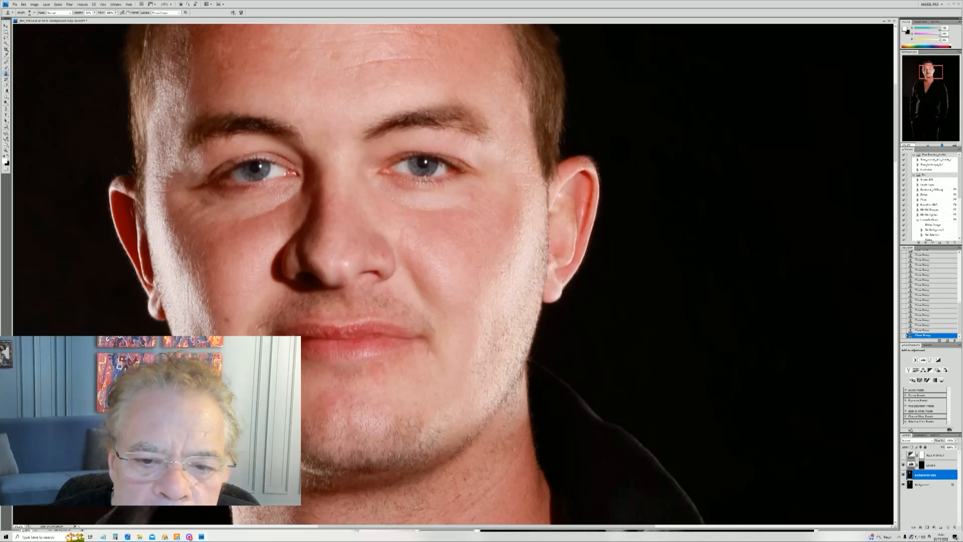
pyautogui.rightClick(356, 249)
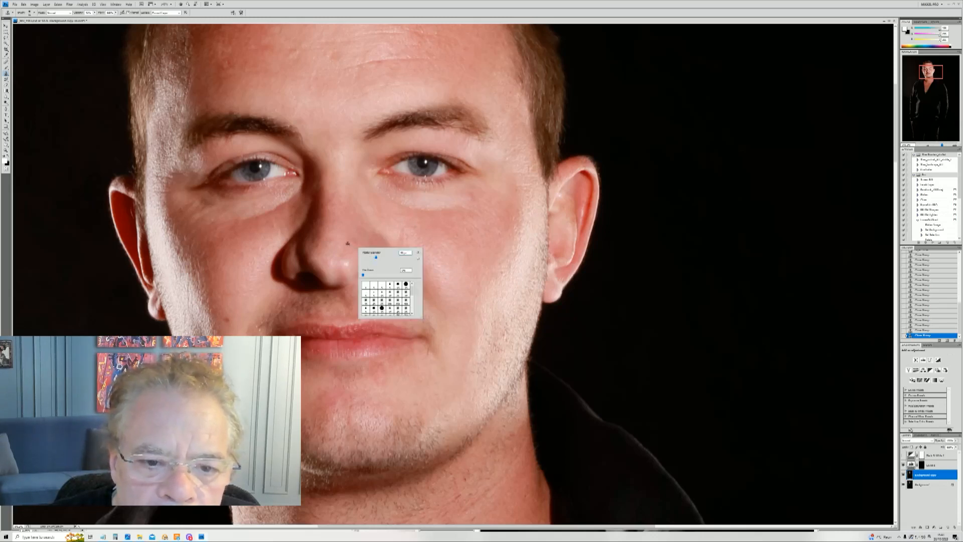
pyautogui.keyDown('alt'); pyautogui.click(348, 243); pyautogui.keyUp('alt')
pyautogui.click(352, 262)
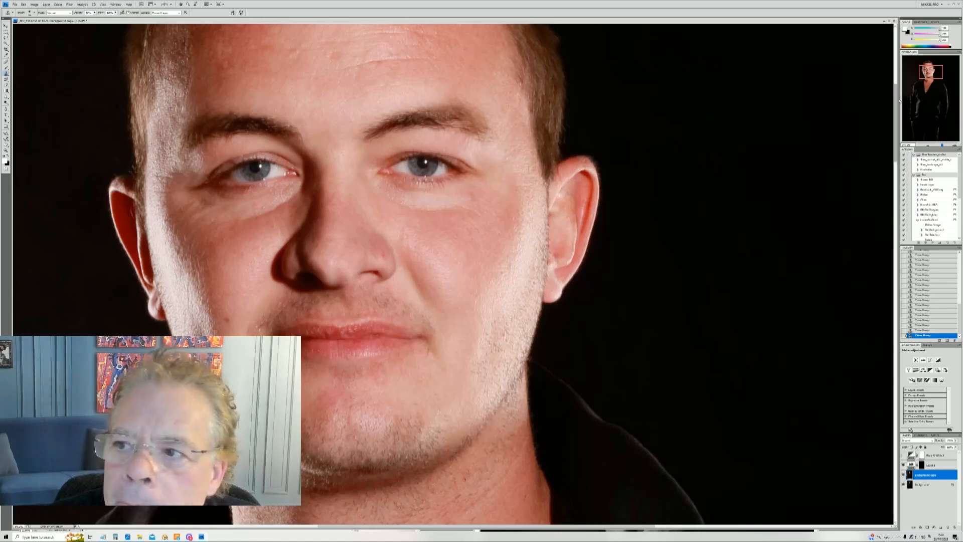
# - Clone clean skin over the blemishes and uneven spots on the forehead
pyautogui.scroll(3, 900, 101)
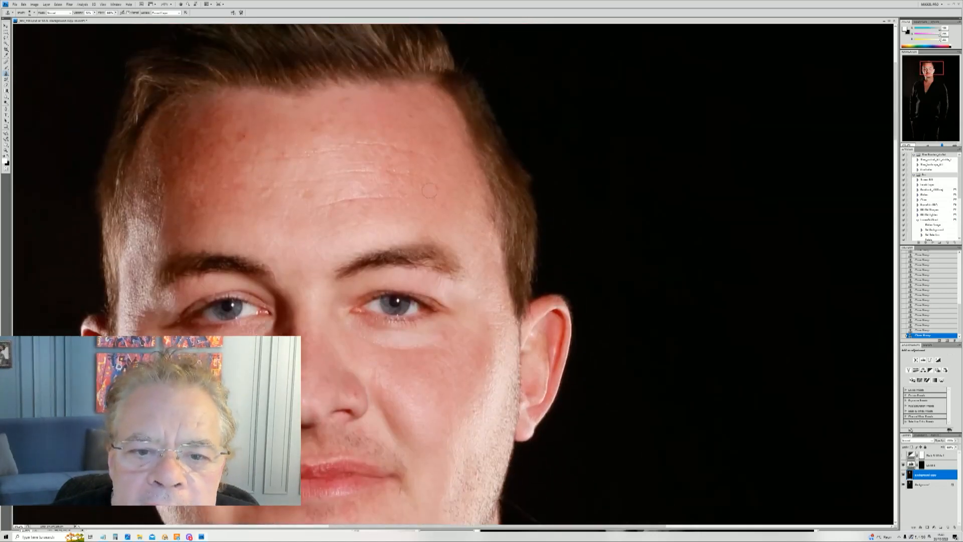
pyautogui.keyDown('alt'); pyautogui.click(420, 170); pyautogui.keyUp('alt')
pyautogui.click(402, 169)
pyautogui.keyDown('alt'); pyautogui.click(402, 169); pyautogui.keyUp('alt')
pyautogui.click(396, 169)
pyautogui.keyDown('alt'); pyautogui.click(288, 146); pyautogui.keyUp('alt')
pyautogui.click(307, 143)
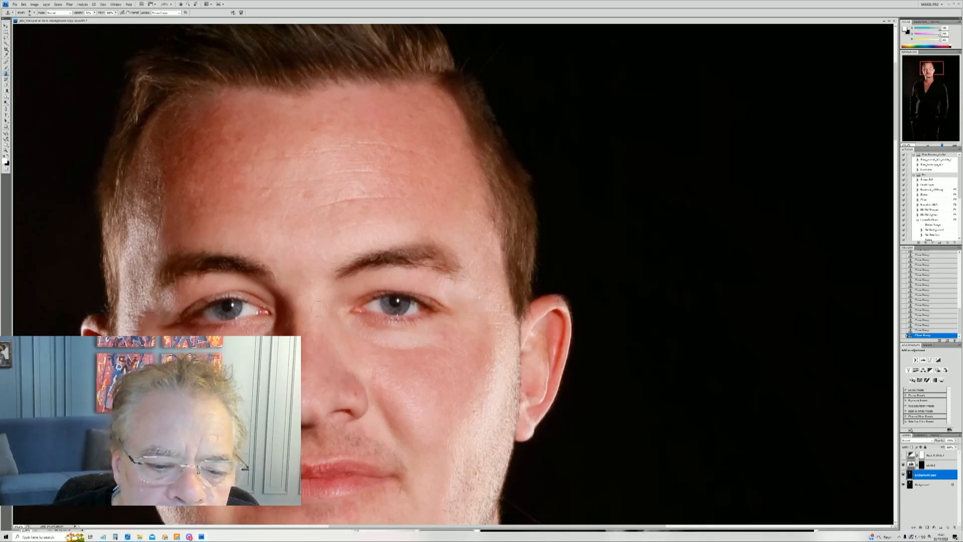
pyautogui.rightClick(423, 384)
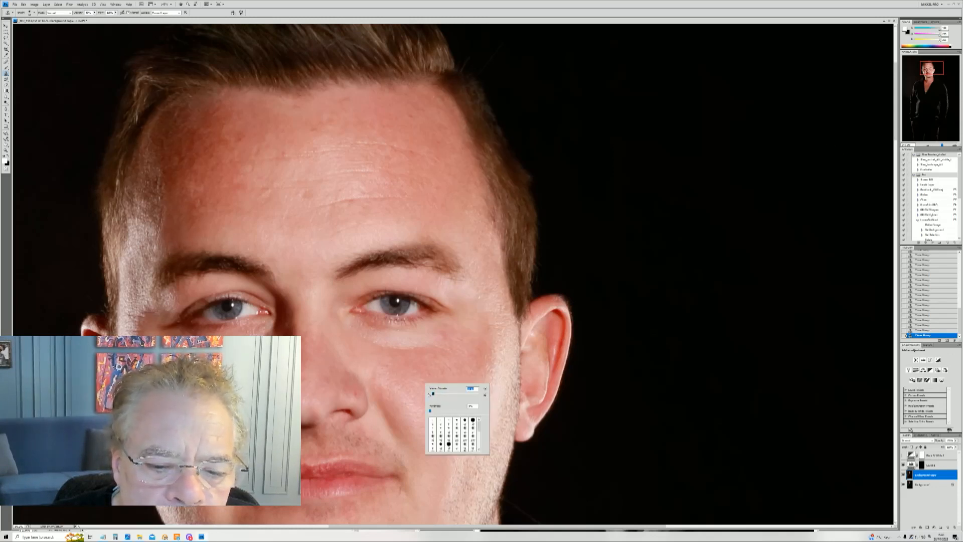
pyautogui.press('Escape')
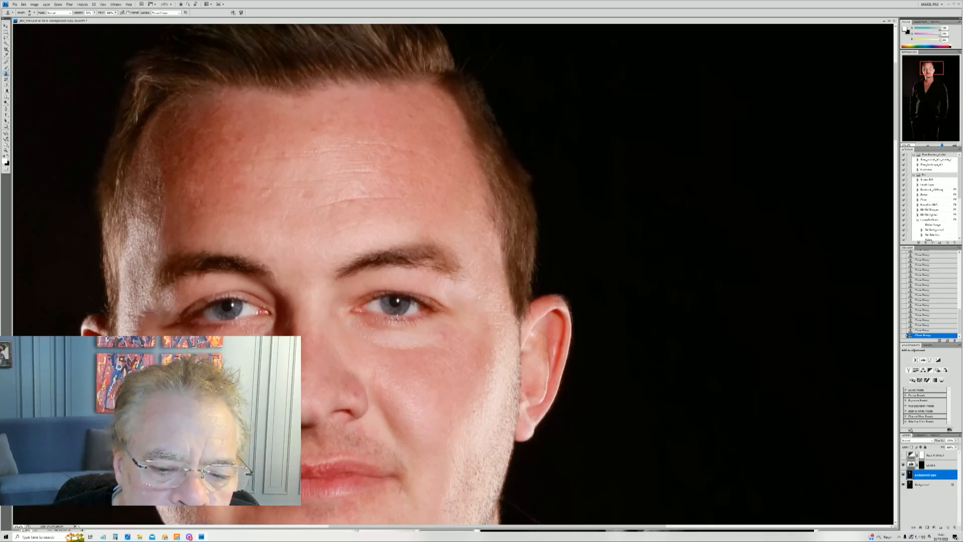
pyautogui.rightClick(446, 353)
pyautogui.press('Escape')
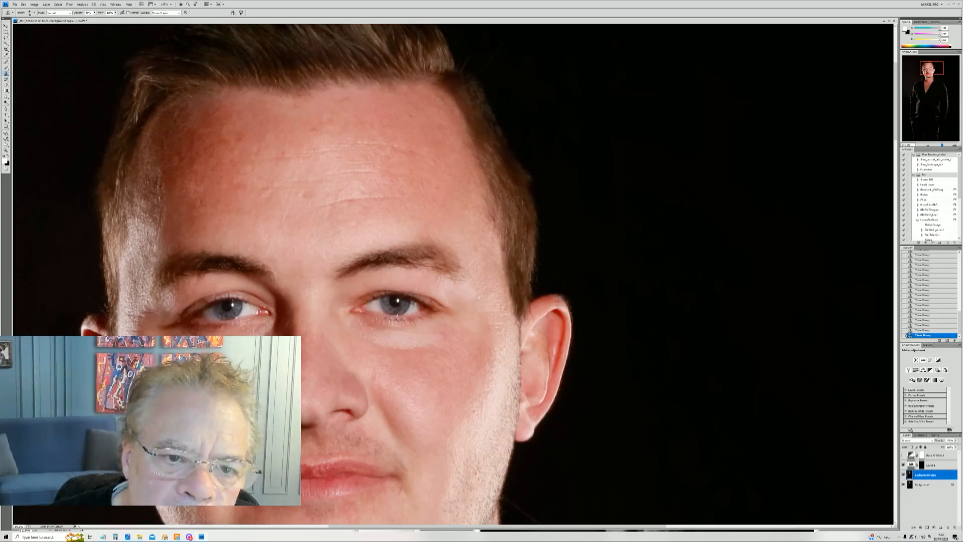
# - Add a Curves adjustment layer above the Background copy and raise the curve strongly to bring out the dark shirt's detail
pyautogui.press('z')
pyautogui.rightClick(253, 155)
pyautogui.click(263, 159)
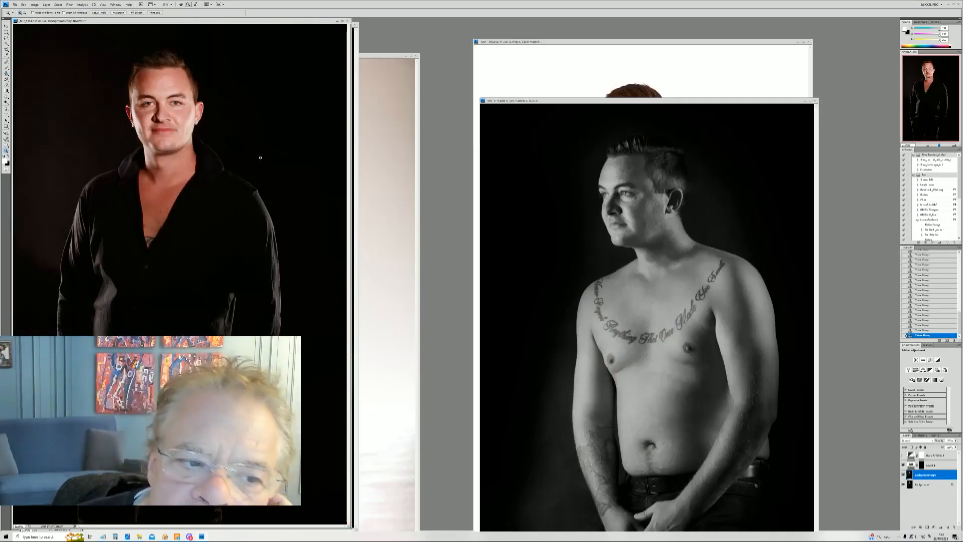
pyautogui.moveTo(86, 237); pyautogui.dragTo(235, 381)
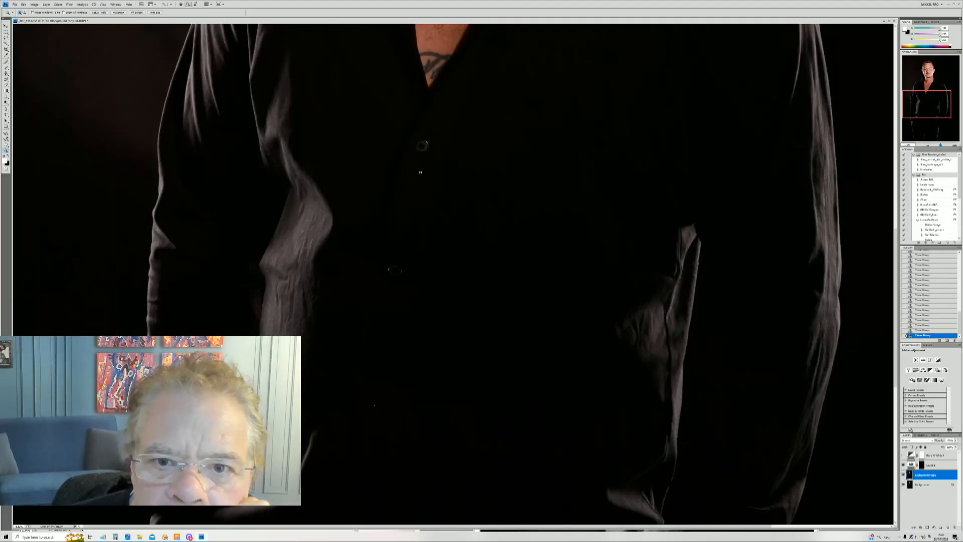
pyautogui.moveTo(333, 86); pyautogui.dragTo(474, 351)
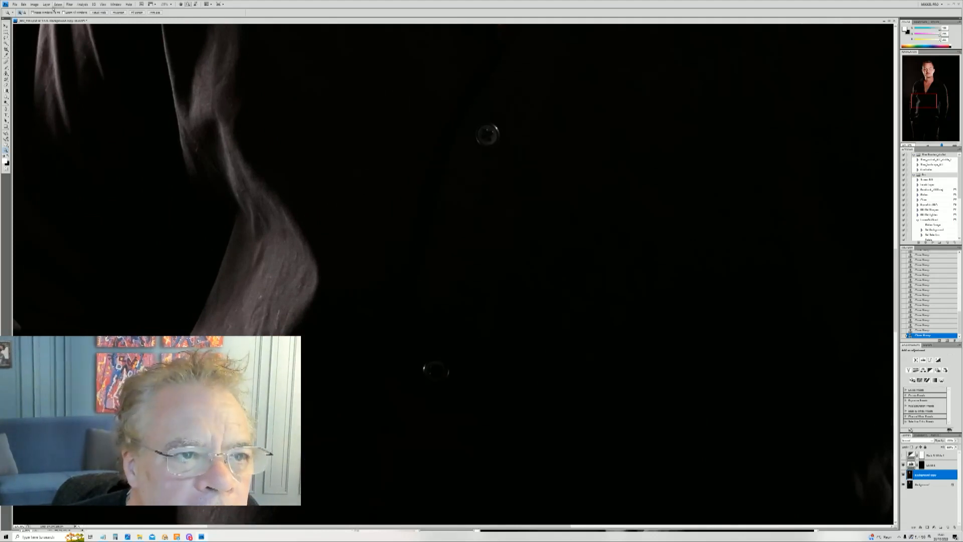
pyautogui.click(46, 4)
pyautogui.moveTo(65, 48)
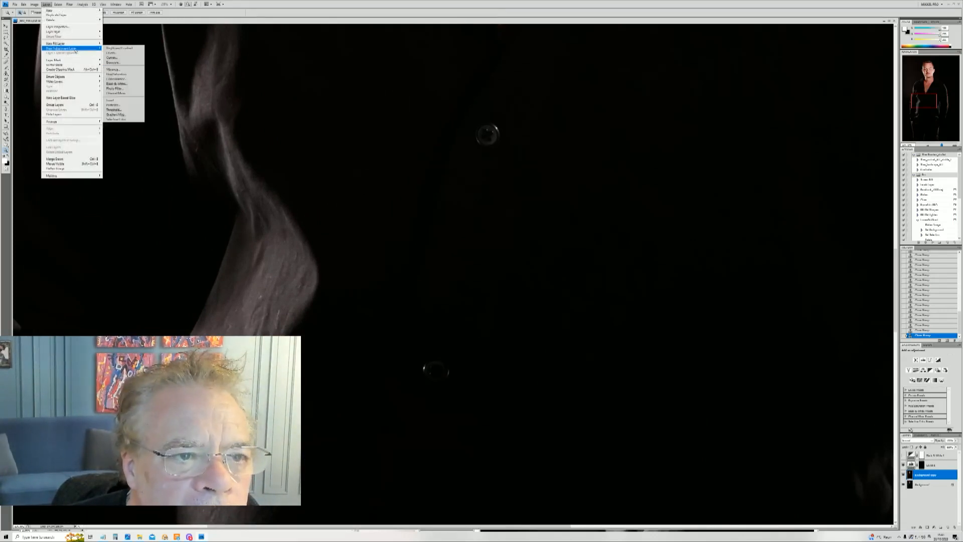
pyautogui.click(118, 58)
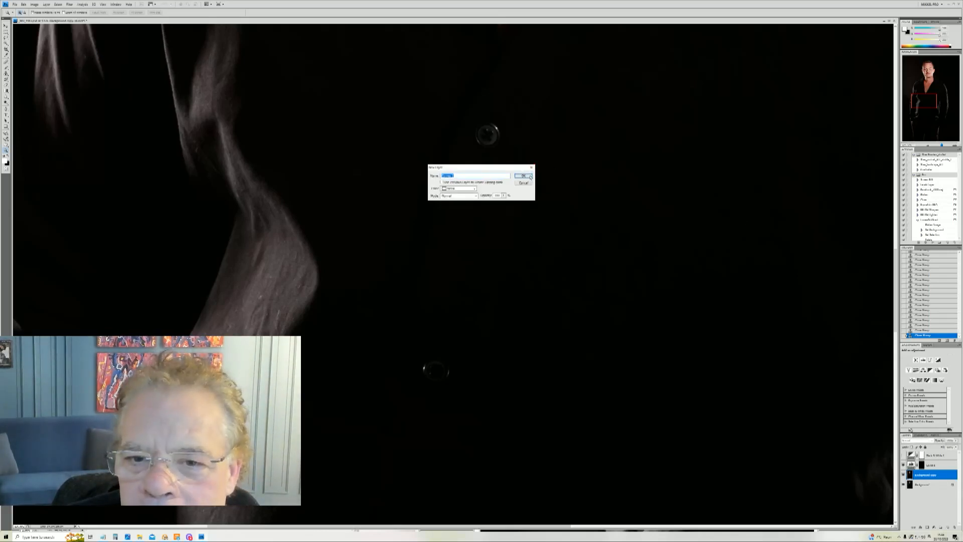
pyautogui.click(531, 177)
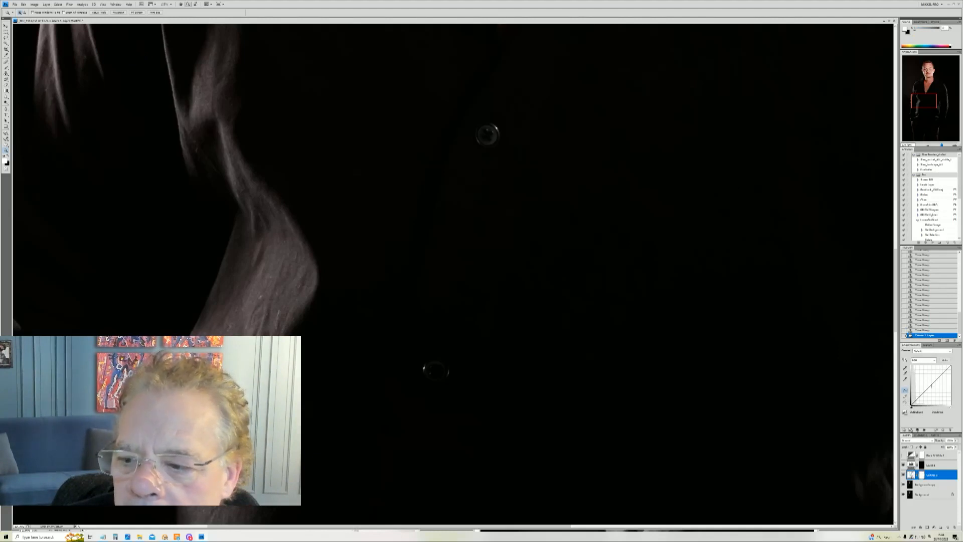
pyautogui.moveTo(928, 388); pyautogui.dragTo(921, 382)
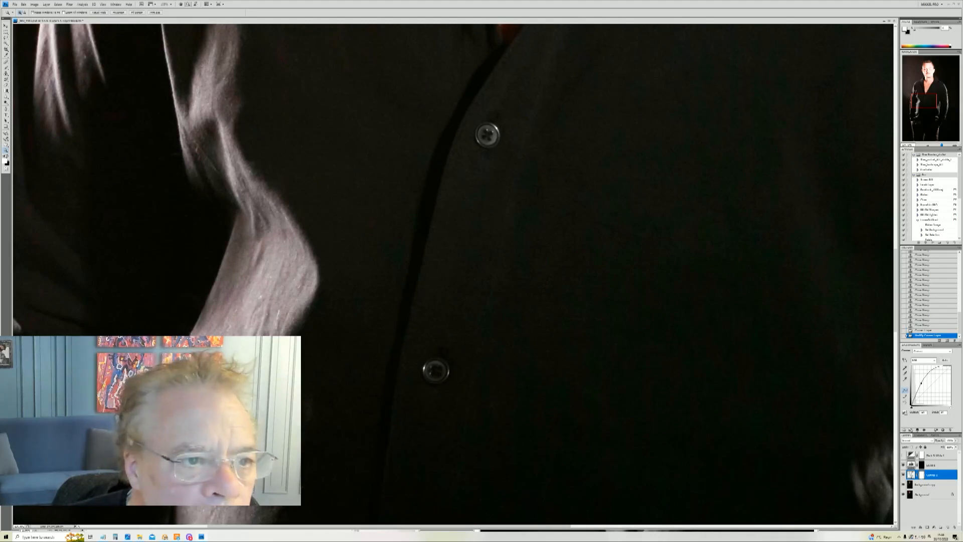
# - Move the portrait window clear of the others, invert the Curves mask to black and activate the Brush tool over the shirt
pyautogui.rightClick(242, 157)
pyautogui.click(250, 163)
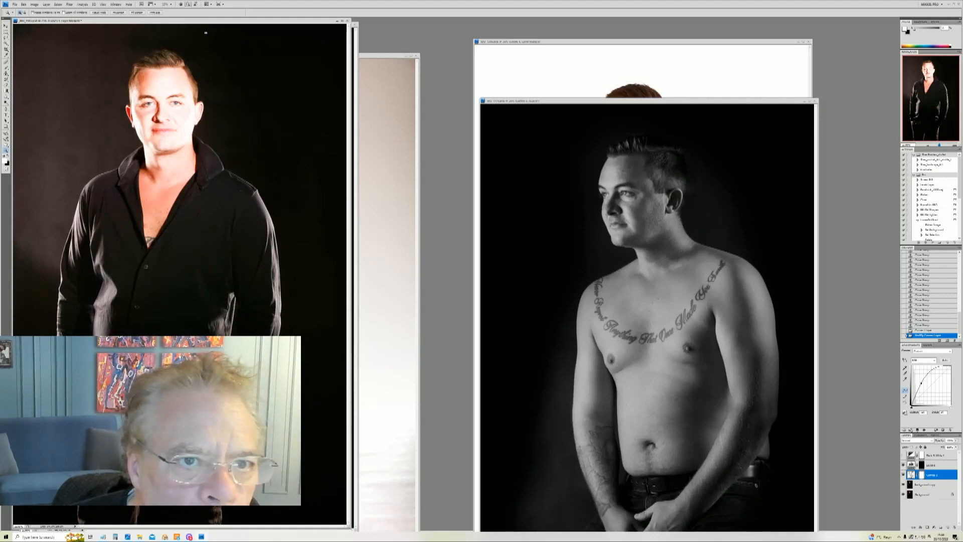
pyautogui.moveTo(236, 22); pyautogui.dragTo(288, 36)
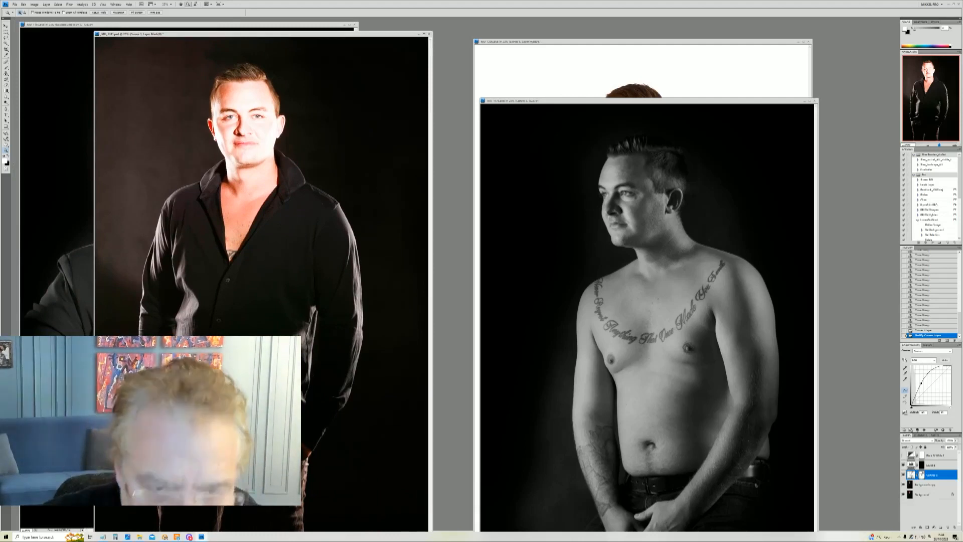
pyautogui.hotkey('ctrl', 'i')
pyautogui.moveTo(111, 204); pyautogui.dragTo(328, 417)
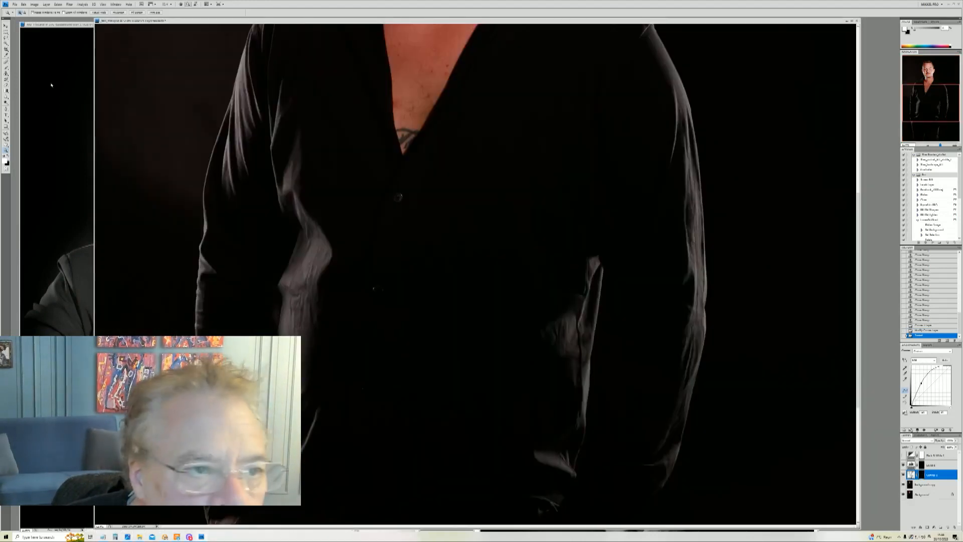
pyautogui.press('b')
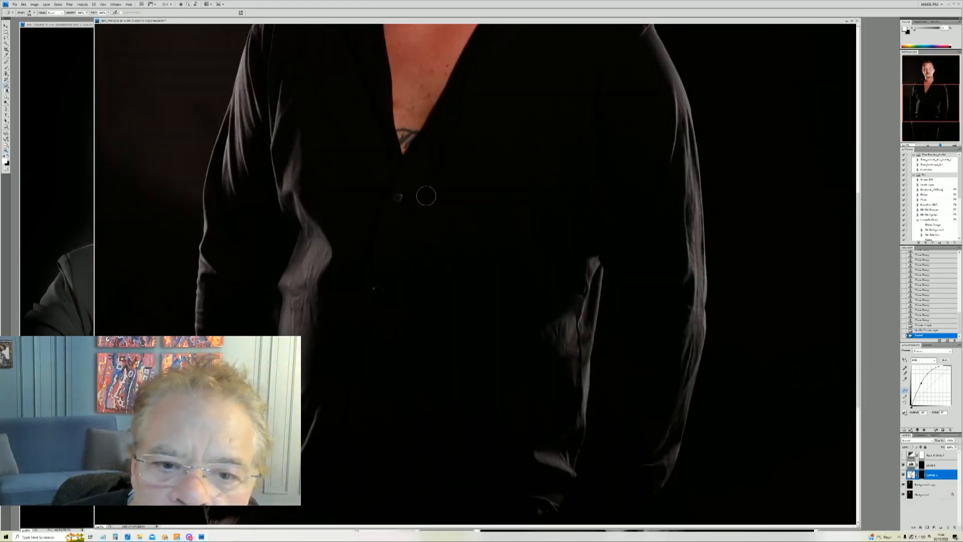
# - Reduce the brush to roughly button size and paint on the Curves mask to brighten the upper shirt button
pyautogui.rightClick(427, 195)
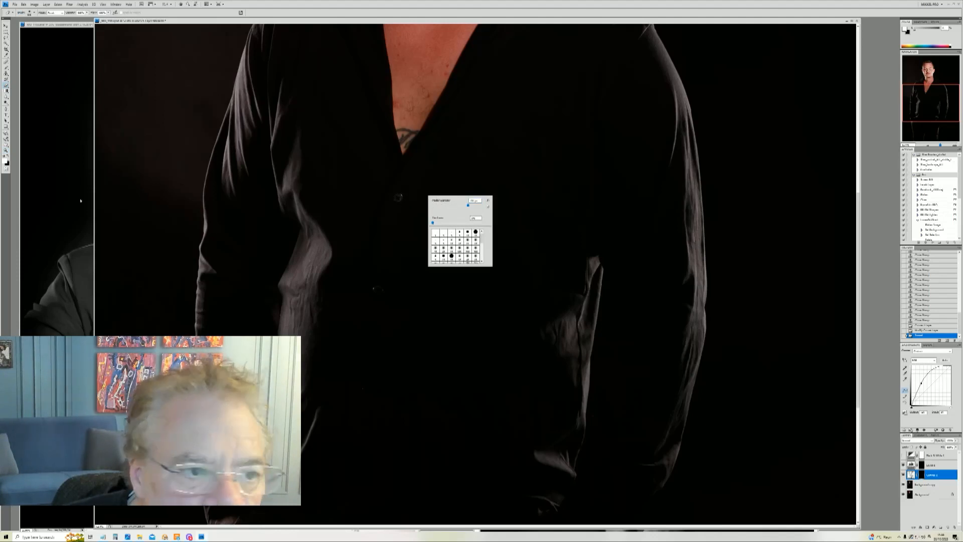
pyautogui.click(7, 151)
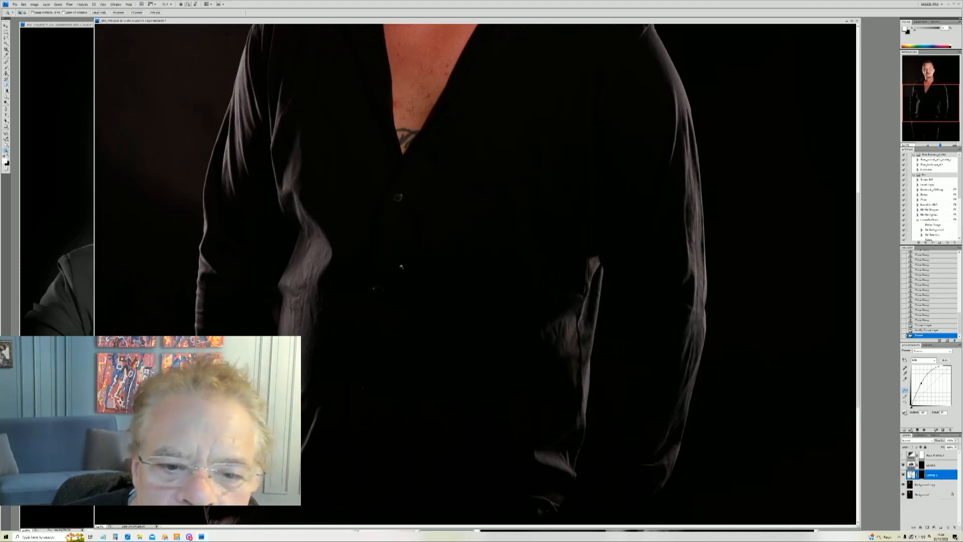
pyautogui.click(402, 266)
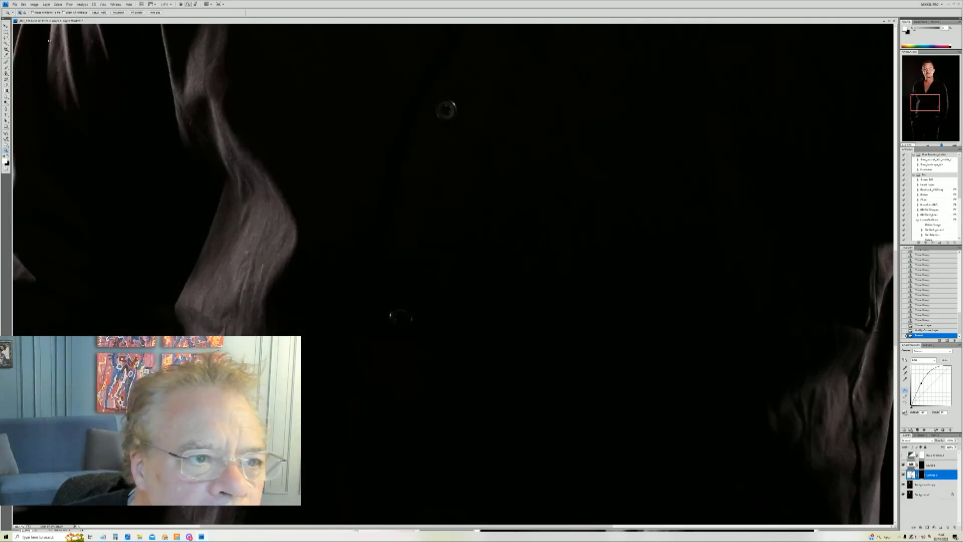
pyautogui.press('b')
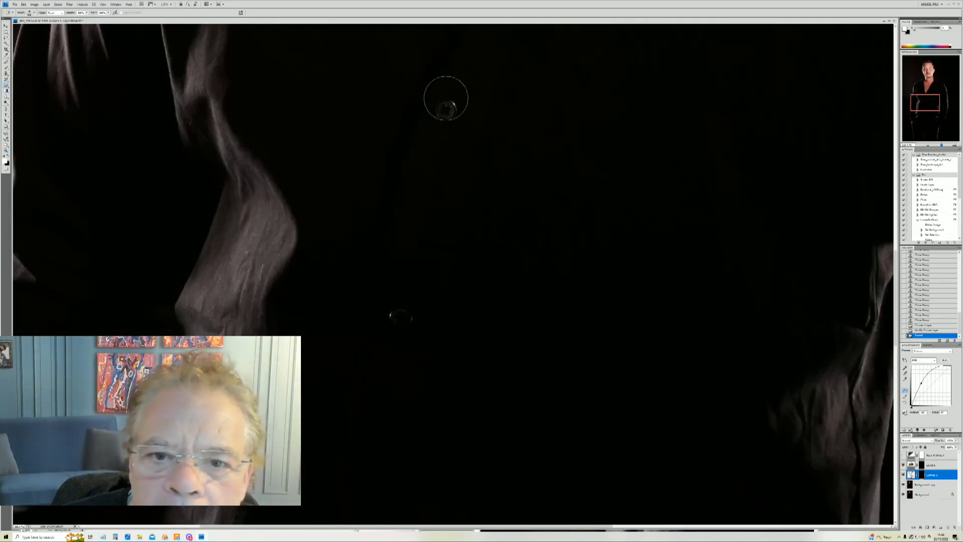
pyautogui.rightClick(577, 145)
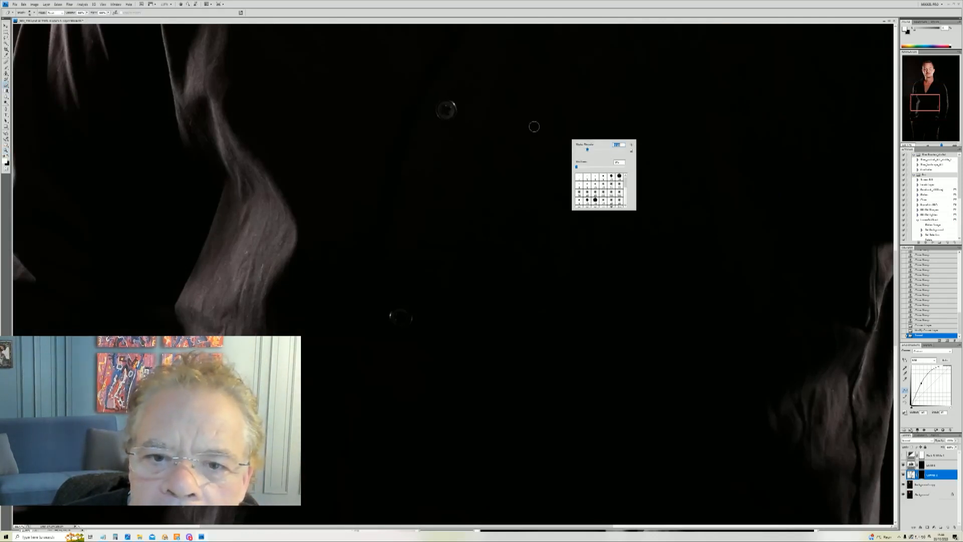
pyautogui.moveTo(443, 107); pyautogui.dragTo(446, 112)
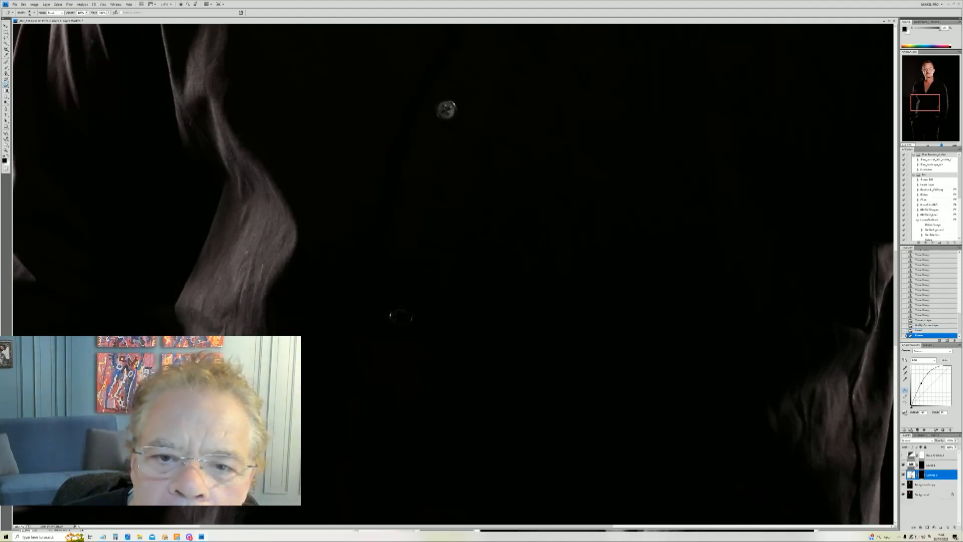
# - Paint on the Curves mask over the two lower shirt buttons to bring them out of the black
pyautogui.scroll(-3, 366, 467)
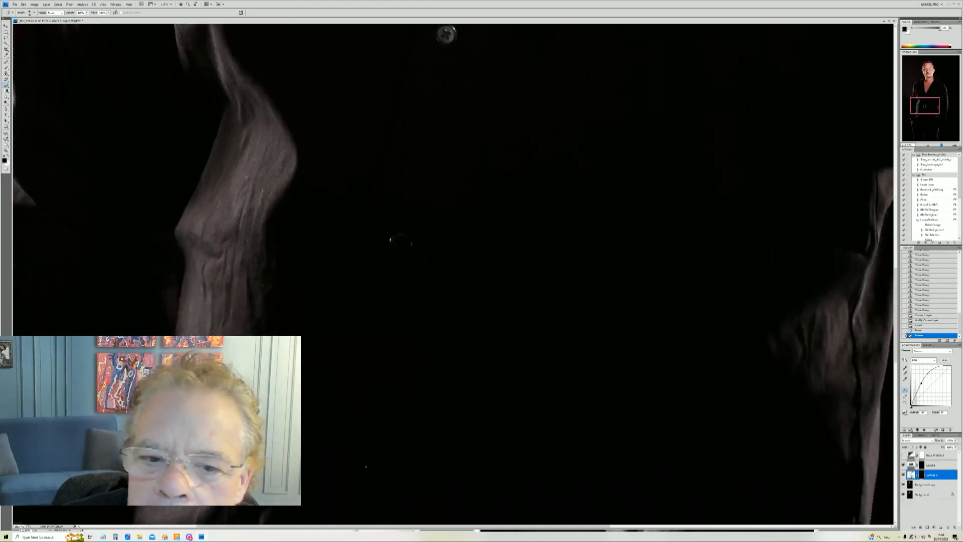
pyautogui.moveTo(480, 229); pyautogui.dragTo(495, 200)
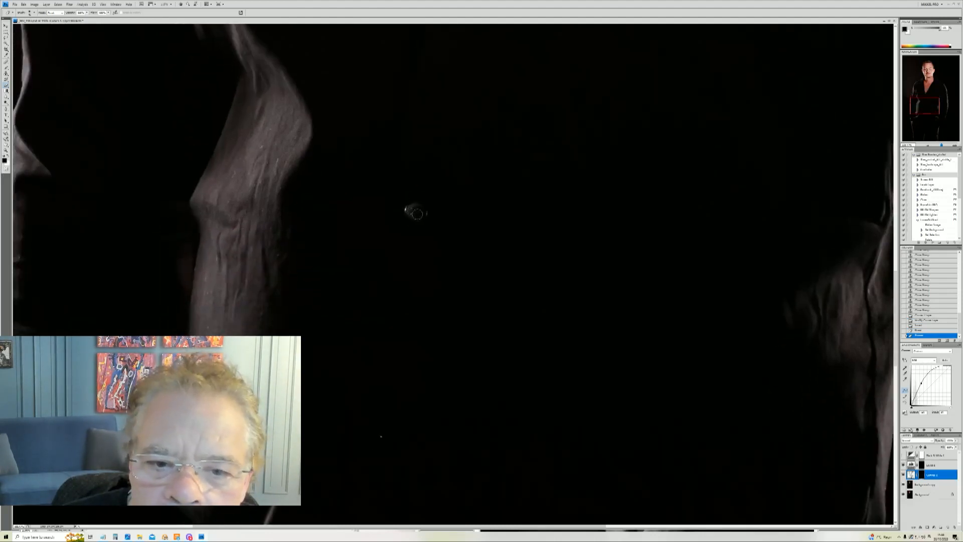
pyautogui.click(416, 211)
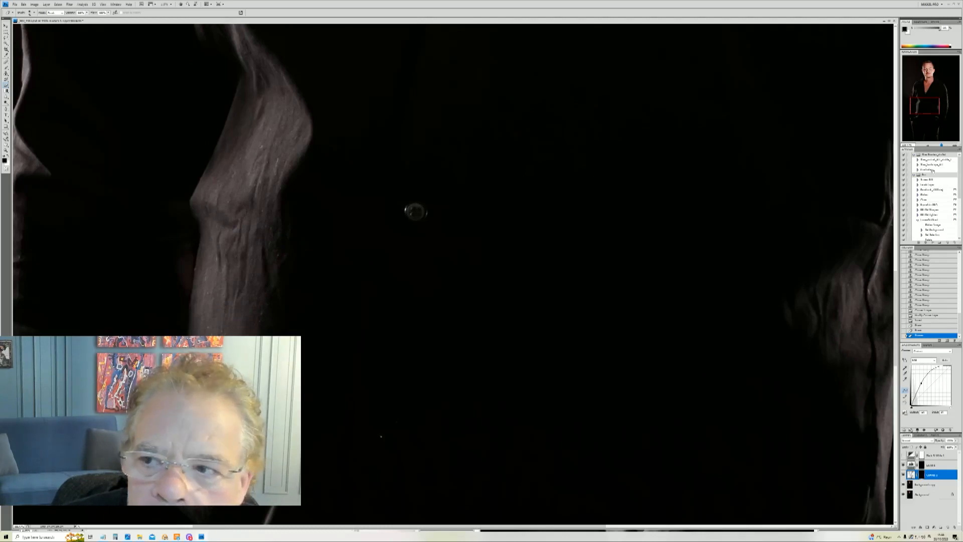
pyautogui.moveTo(415, 211); pyautogui.dragTo(438, 68)
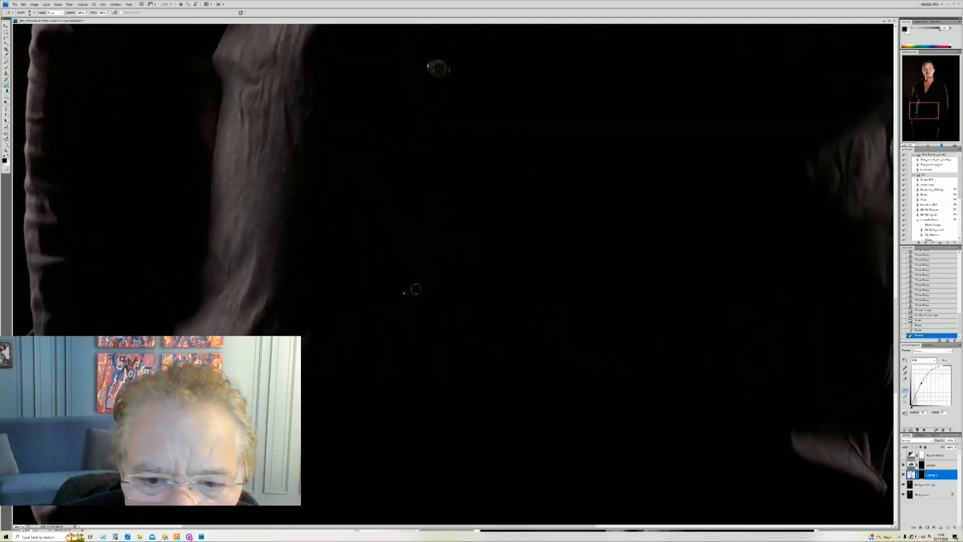
pyautogui.moveTo(408, 283); pyautogui.dragTo(444, 285)
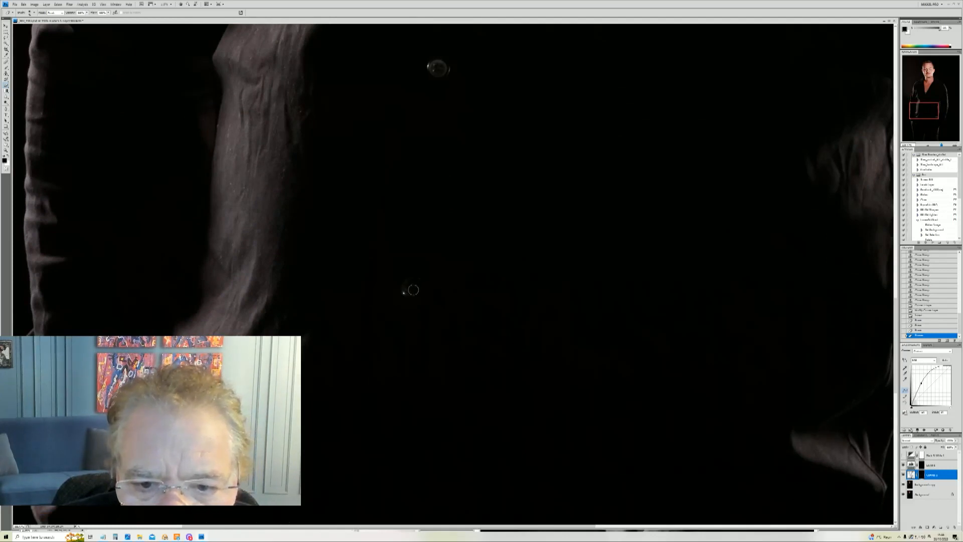
pyautogui.click(477, 225)
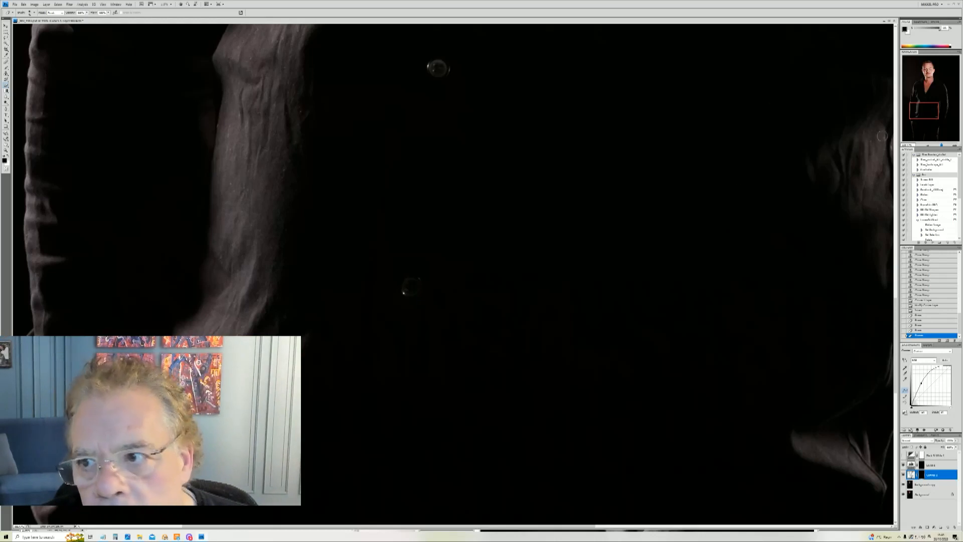
# - Show the Black & White adjustment layer so the whole open-shirt portrait appears in monochrome
pyautogui.moveTo(921, 105)
pyautogui.mouseDown()
pyautogui.moveTo(923, 121)
pyautogui.moveTo(915, 116)
pyautogui.moveTo(928, 94)
pyautogui.mouseUp()
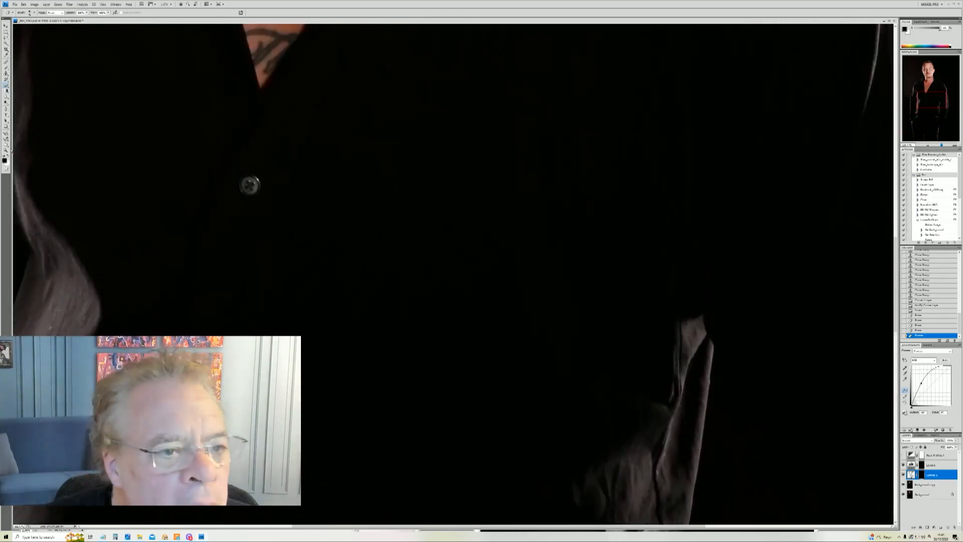
pyautogui.press('z')
pyautogui.rightClick(323, 159)
pyautogui.click(371, 162)
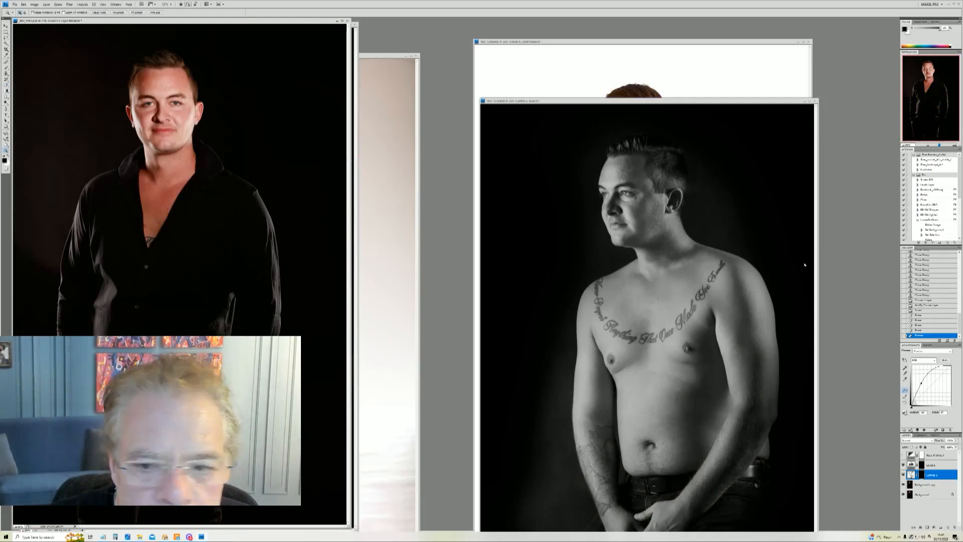
pyautogui.click(903, 457)
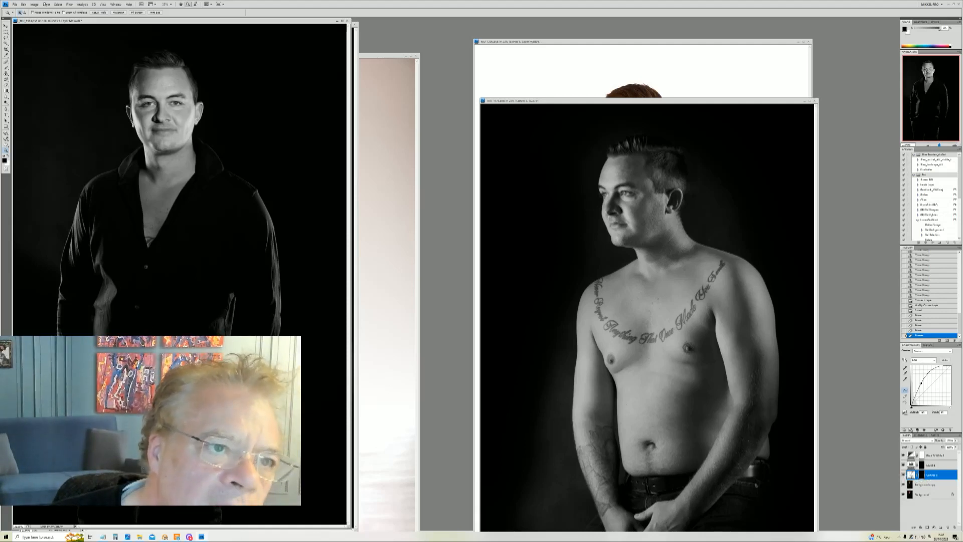
# - Add a Levels adjustment layer above the Curves layer, lower its white point to brighten strongly, and invert its mask to black
pyautogui.click(46, 6)
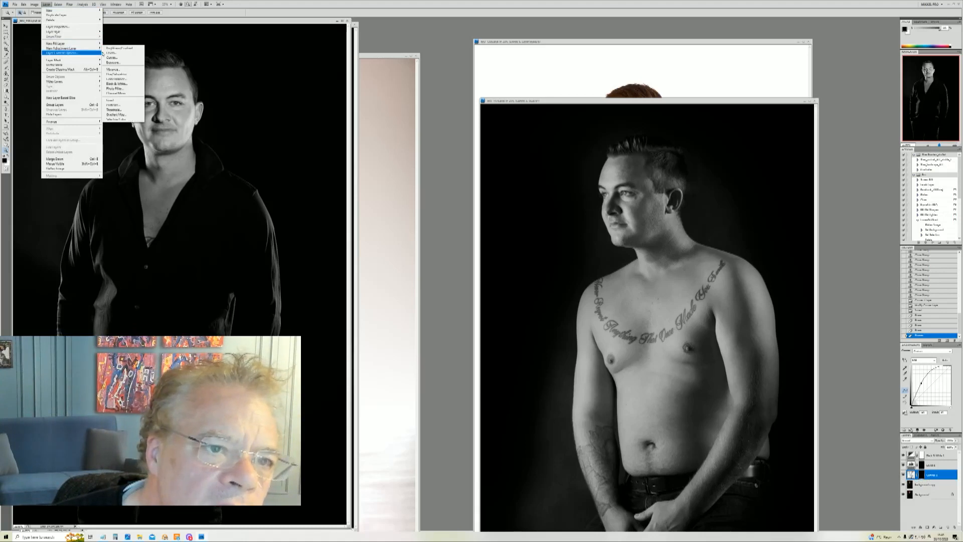
pyautogui.click(120, 52)
pyautogui.click(522, 176)
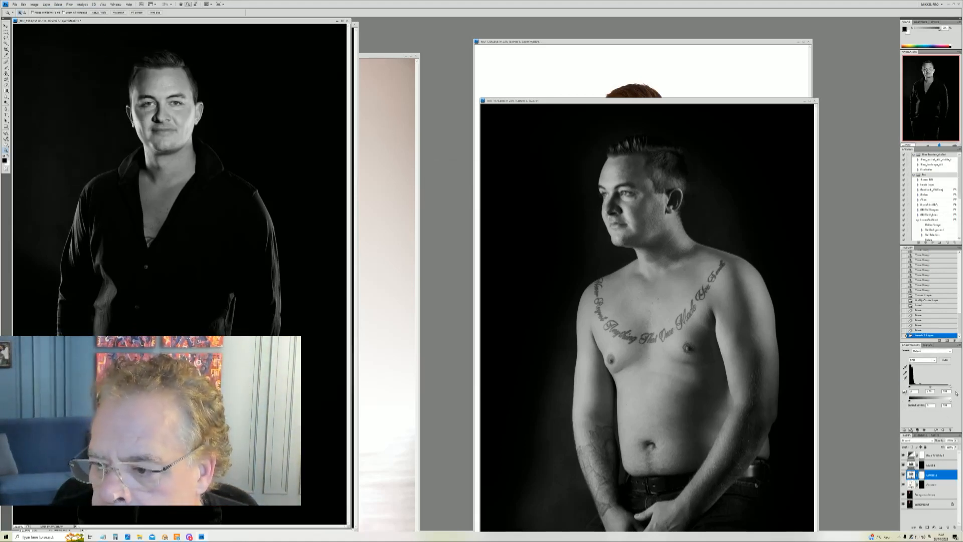
pyautogui.moveTo(952, 389); pyautogui.dragTo(931, 382)
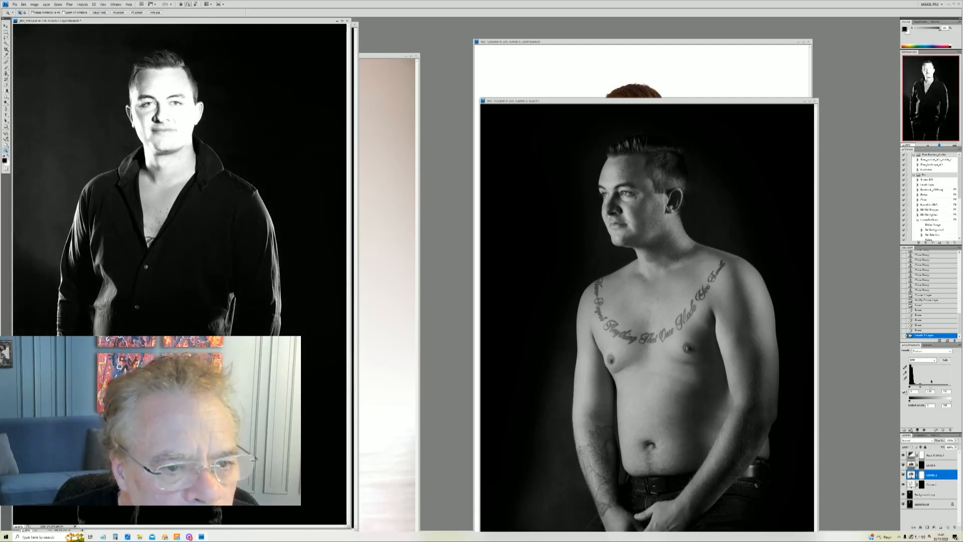
pyautogui.moveTo(932, 381); pyautogui.dragTo(932, 381)
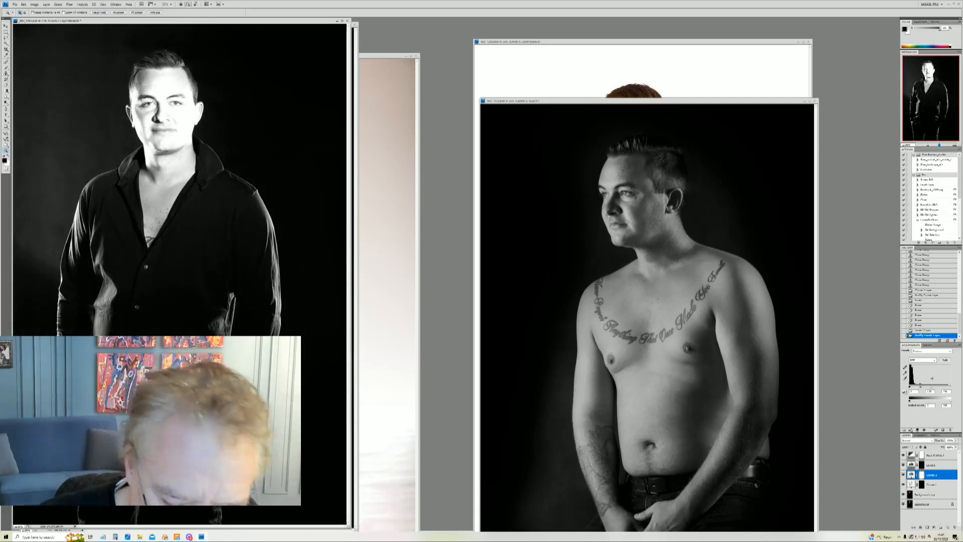
pyautogui.hotkey('ctrl', 'i')
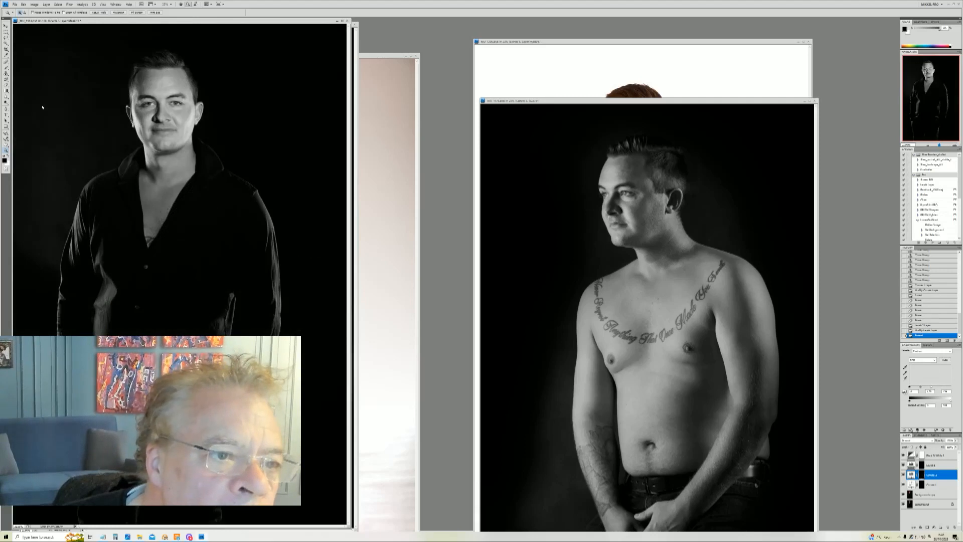
# - Enlarge the brush and paint on the Levels mask to brighten the highlights along both sleeves and the shirt's folds
pyautogui.press('b')
pyautogui.rightClick(246, 215)
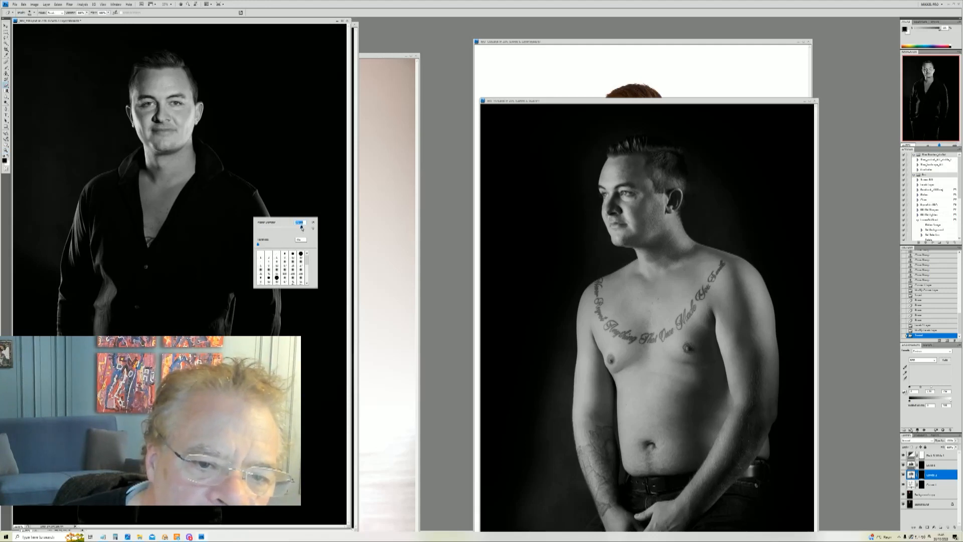
pyautogui.moveTo(261, 202); pyautogui.dragTo(273, 376)
pyautogui.moveTo(226, 335)
pyautogui.mouseDown()
pyautogui.moveTo(230, 293)
pyautogui.moveTo(226, 305)
pyautogui.mouseUp()
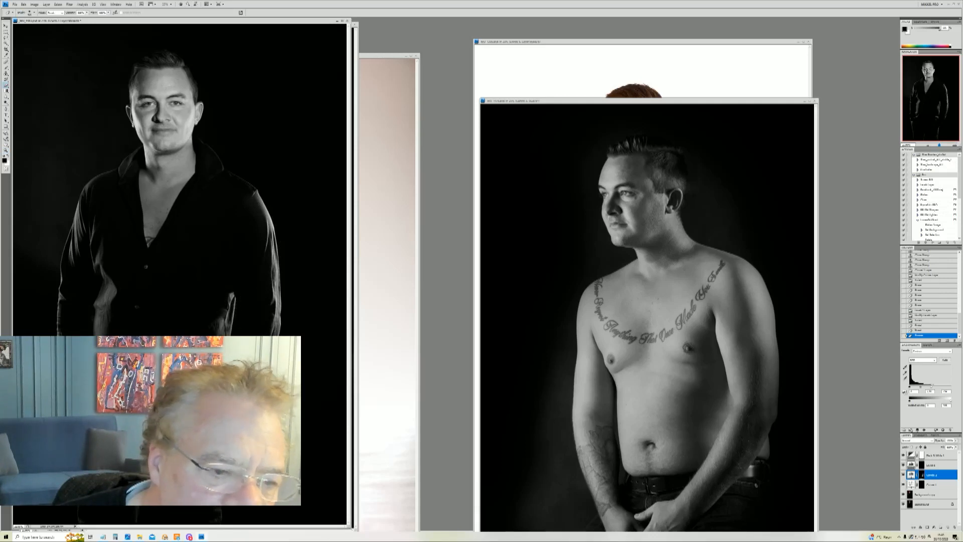
pyautogui.moveTo(96, 336); pyautogui.dragTo(95, 261)
pyautogui.moveTo(85, 214); pyautogui.dragTo(72, 271)
pyautogui.moveTo(93, 235)
pyautogui.mouseDown()
pyautogui.moveTo(92, 267)
pyautogui.moveTo(63, 305)
pyautogui.moveTo(60, 346)
pyautogui.moveTo(99, 401)
pyautogui.mouseUp()
pyautogui.moveTo(143, 432); pyautogui.dragTo(150, 494)
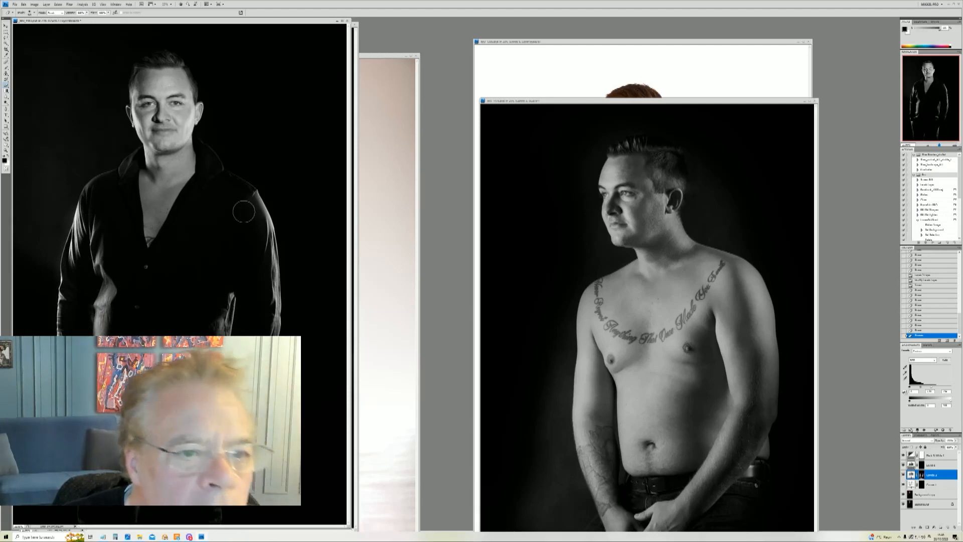
# - Paint the Levels brightening onto both sides of the collar, and mask it out of the background beside the collar
pyautogui.moveTo(132, 166); pyautogui.dragTo(132, 152)
pyautogui.moveTo(200, 163); pyautogui.dragTo(223, 168)
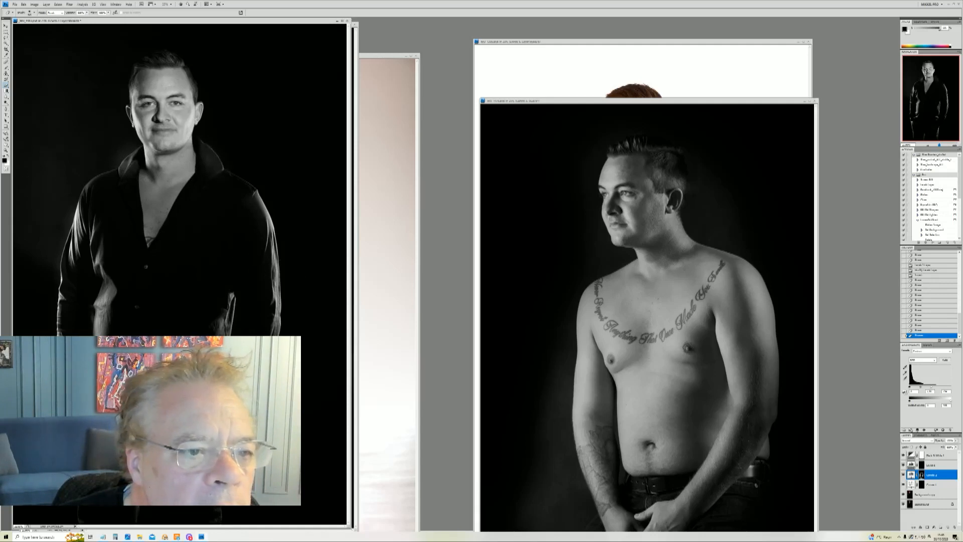
pyautogui.click(8, 156)
pyautogui.moveTo(113, 142)
pyautogui.mouseDown()
pyautogui.moveTo(127, 141)
pyautogui.moveTo(115, 160)
pyautogui.mouseUp()
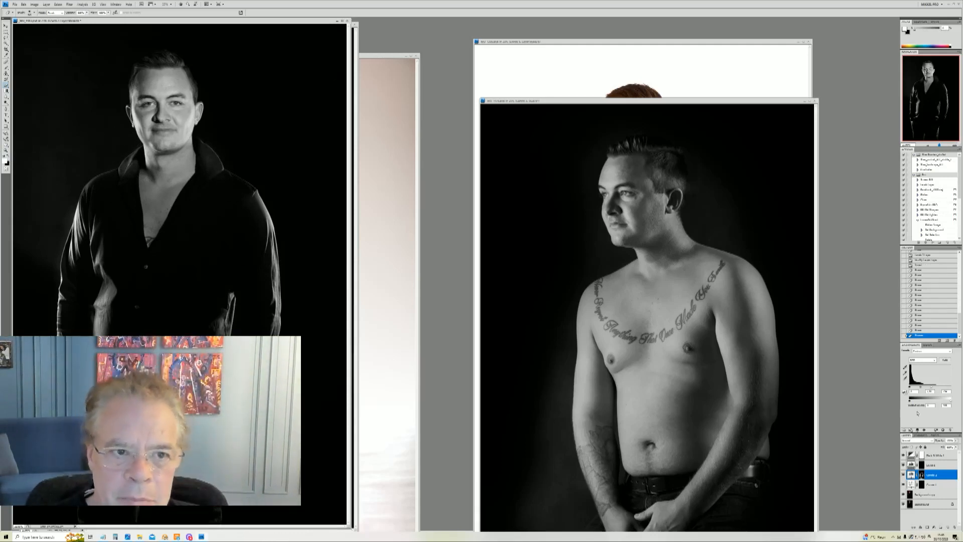
# - Reduce the opacity of the Levels adjustment layer in its Blending Options
pyautogui.rightClick(928, 475)
pyautogui.click(925, 370)
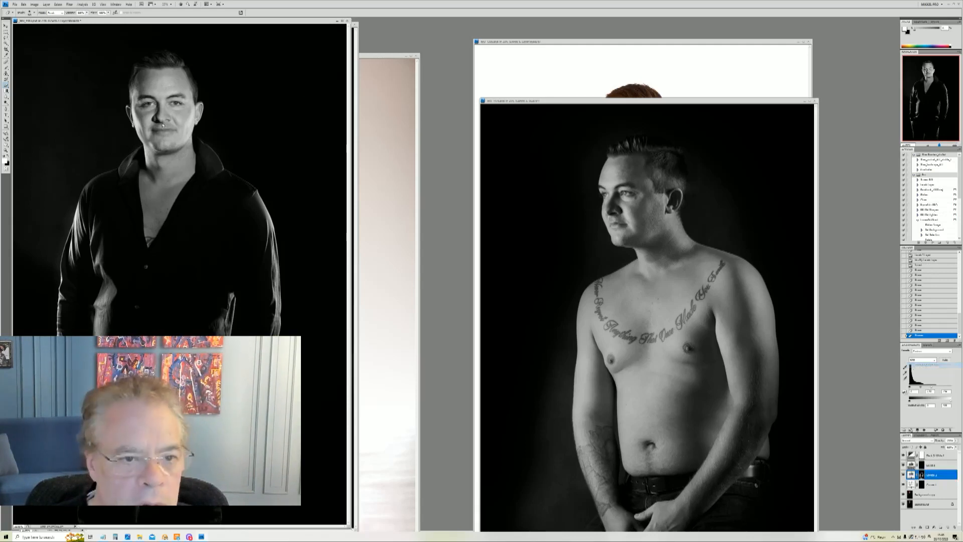
pyautogui.moveTo(870, 143)
pyautogui.mouseDown()
pyautogui.moveTo(844, 144)
pyautogui.moveTo(857, 152)
pyautogui.mouseUp()
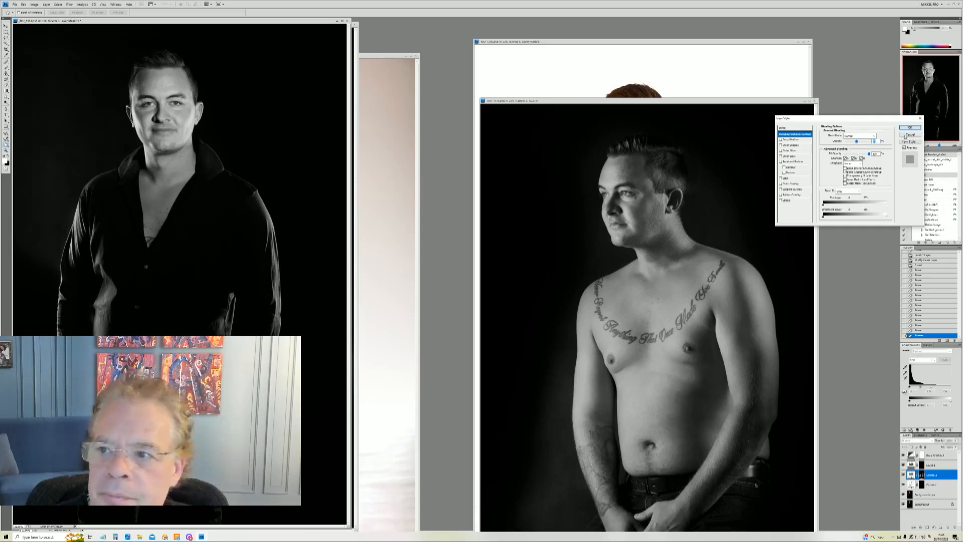
pyautogui.click(916, 129)
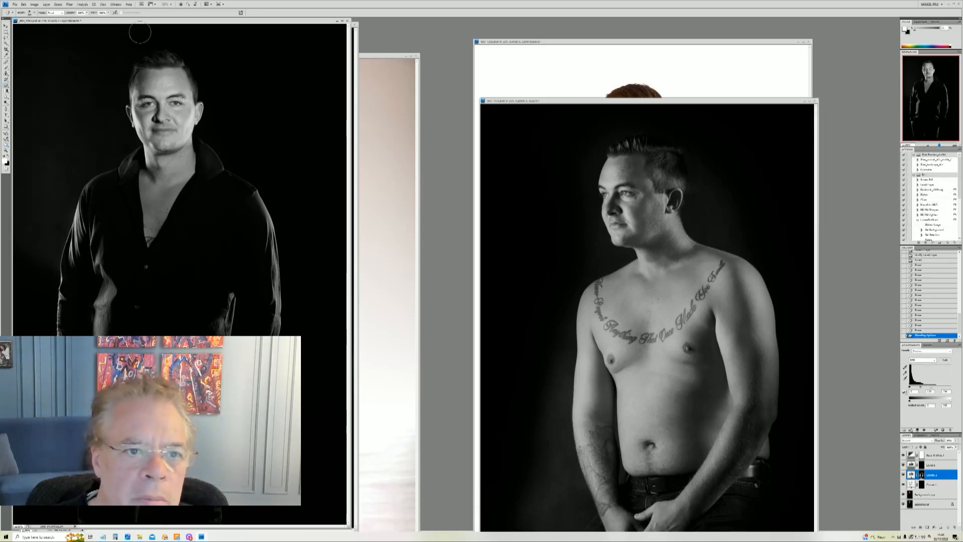
# - Add a Curves adjustment layer above the Levels layer, raise its midtones slightly, and compare the portrait with and without it
pyautogui.click(46, 5)
pyautogui.click(109, 57)
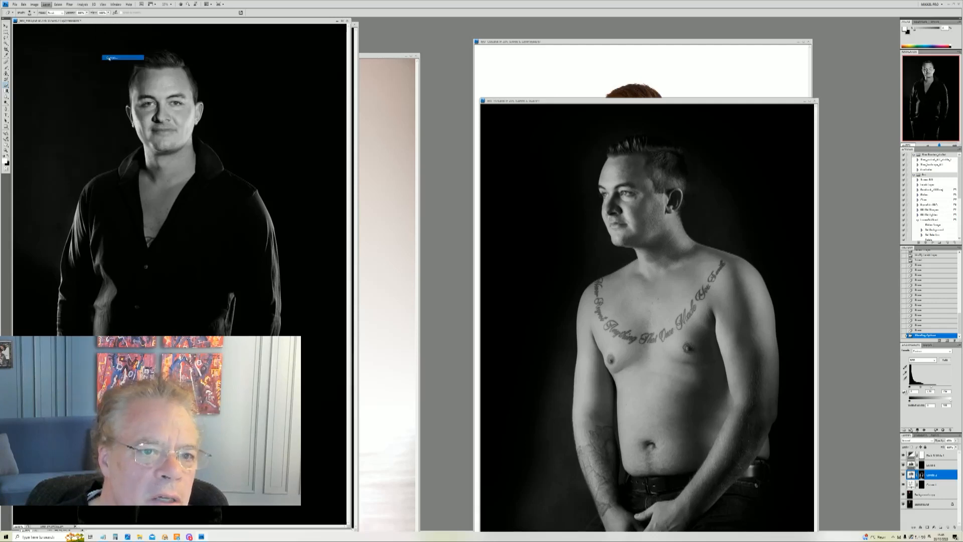
pyautogui.click(525, 176)
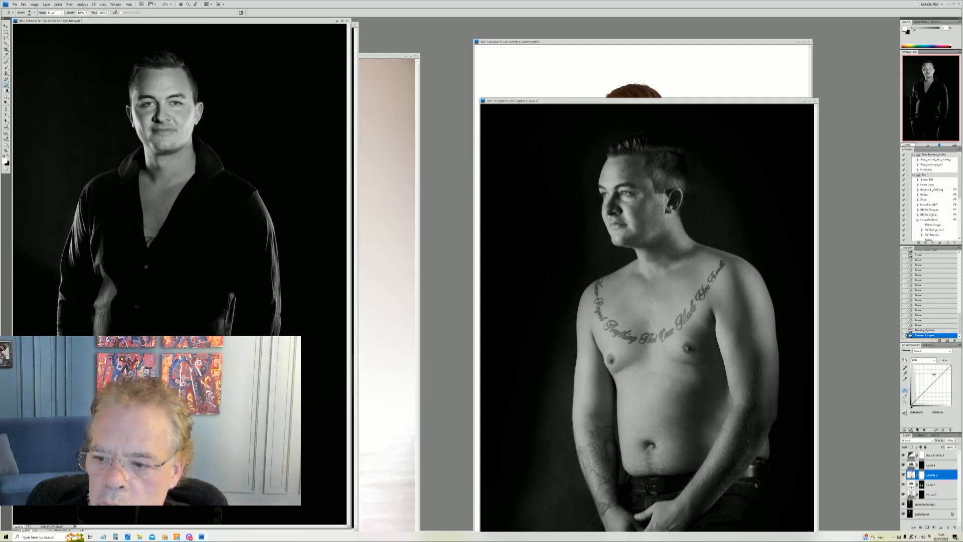
pyautogui.moveTo(931, 385); pyautogui.dragTo(929, 385)
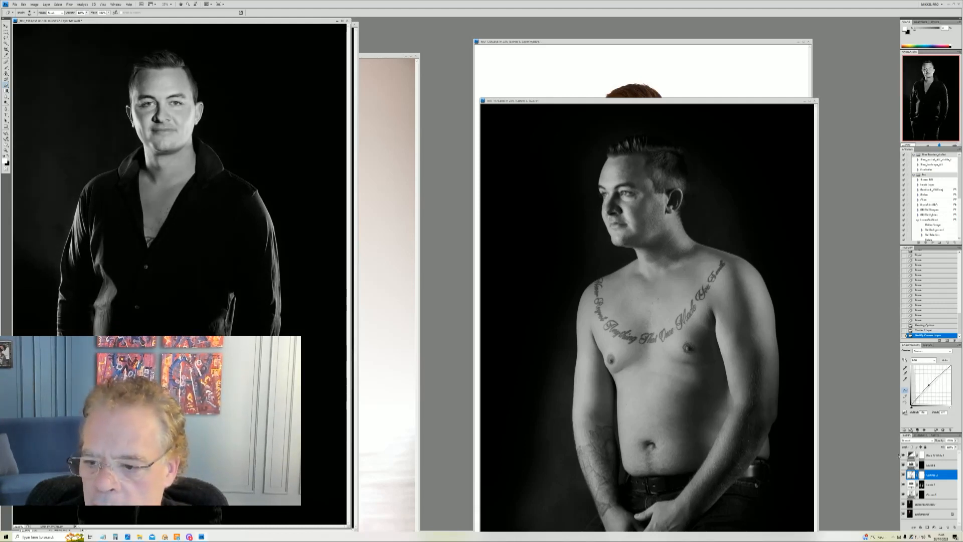
pyautogui.click(903, 474)
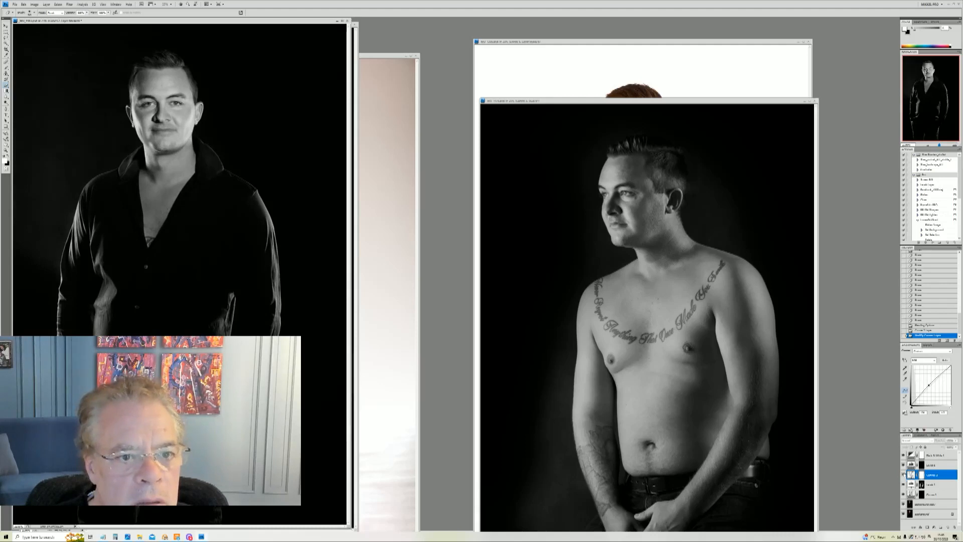
pyautogui.click(904, 475)
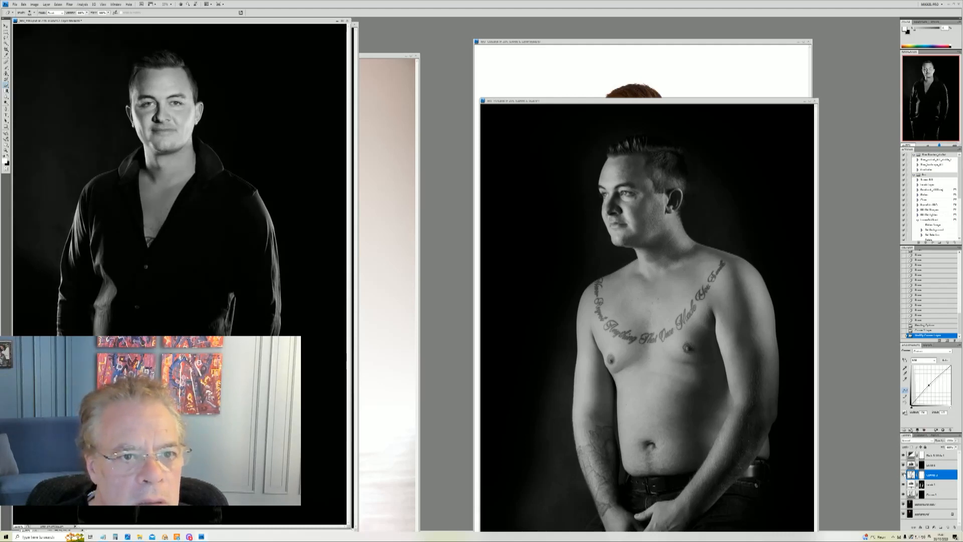
pyautogui.click(904, 474)
pyautogui.click(904, 474)
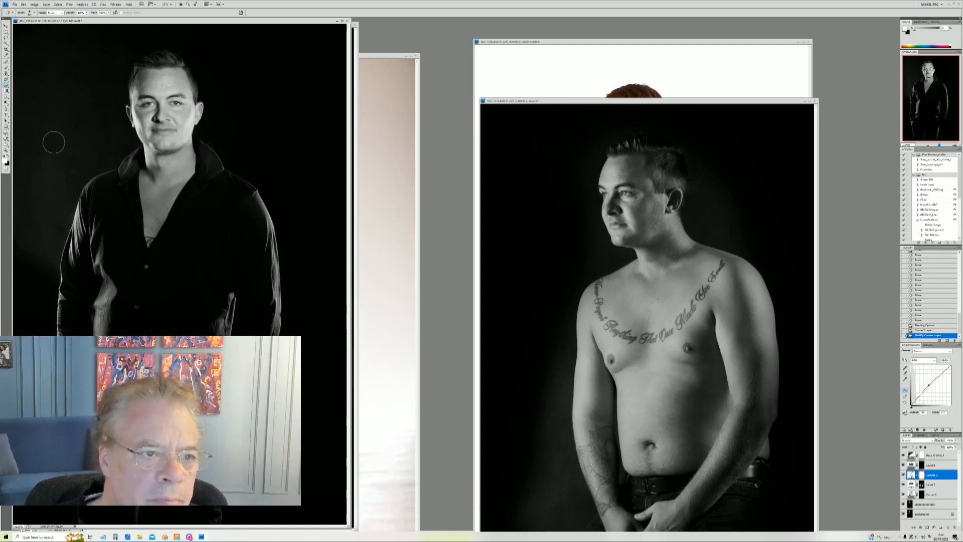
# - On the Background copy layer, use the Clone Stamp to remove the bright specks on the chest beside the shirt opening's edge
pyautogui.click(7, 151)
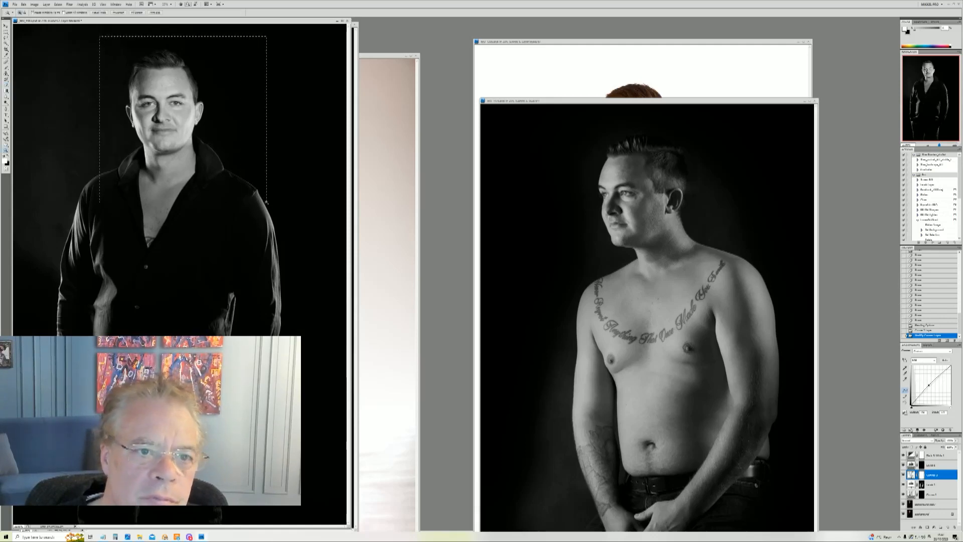
pyautogui.click(266, 201)
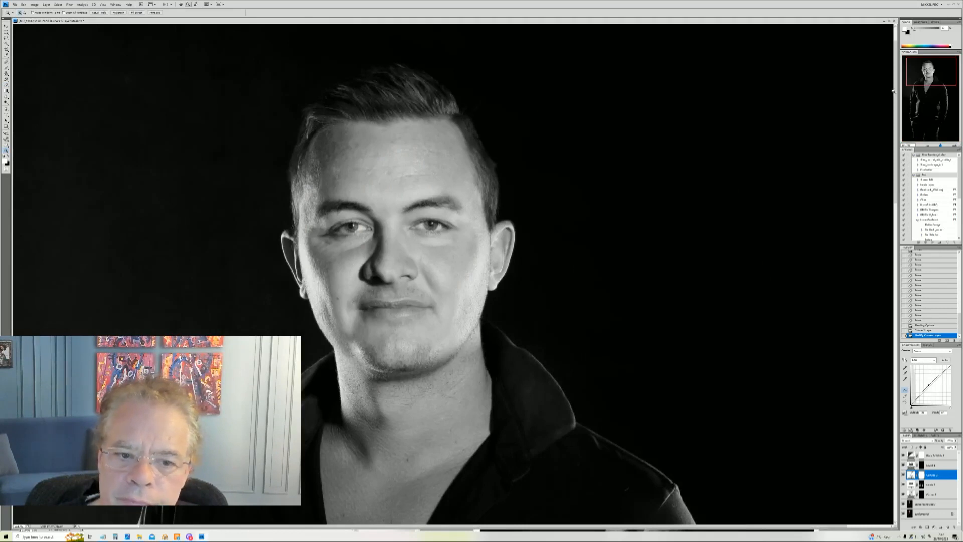
pyautogui.moveTo(933, 85); pyautogui.dragTo(929, 103)
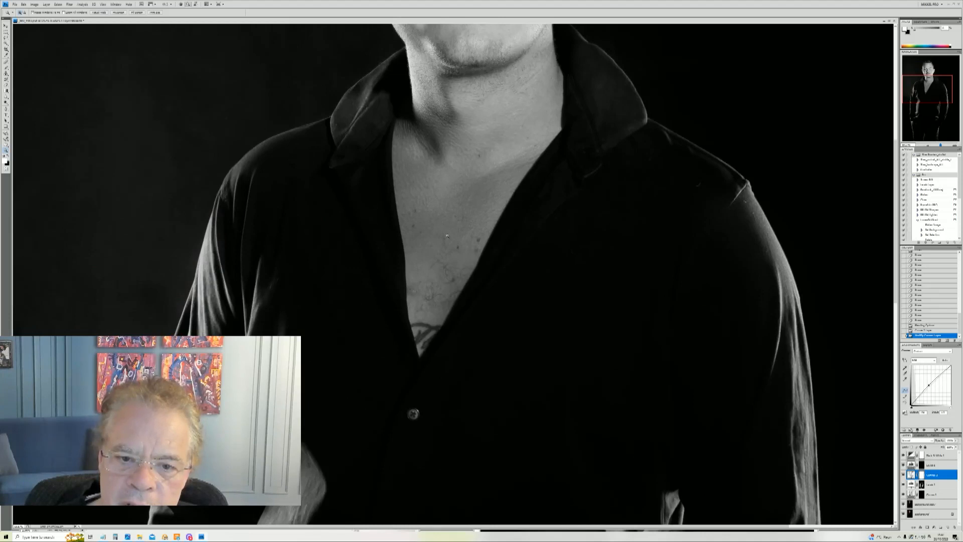
pyautogui.moveTo(440, 316); pyautogui.dragTo(462, 342)
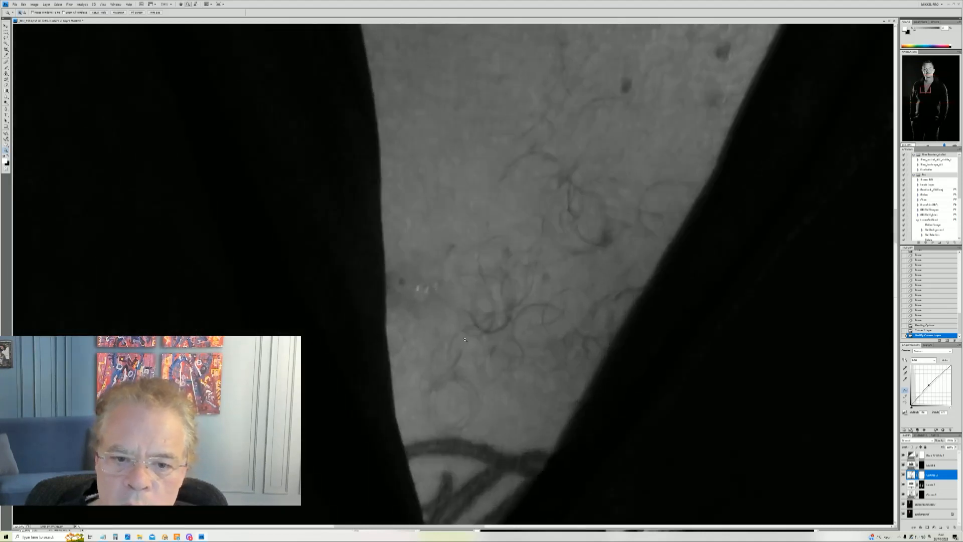
pyautogui.click(925, 504)
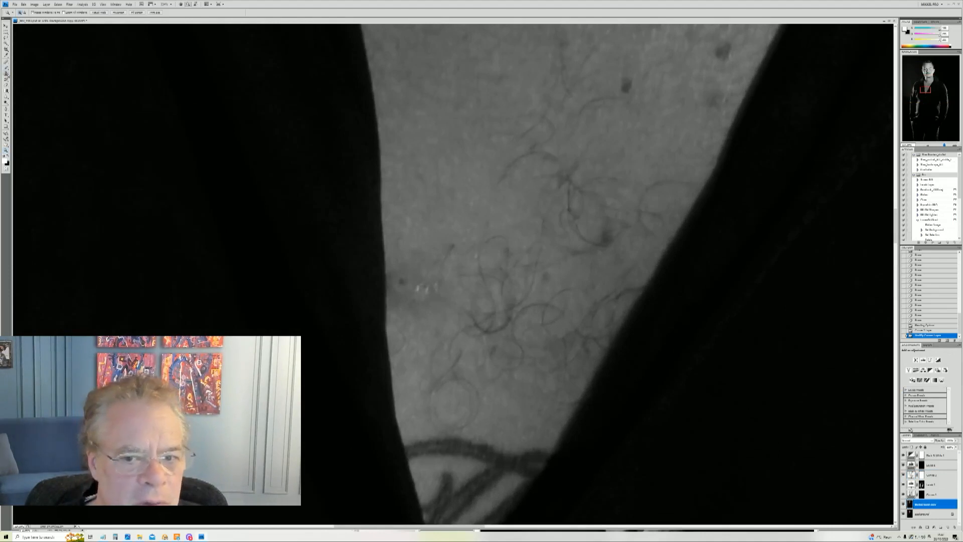
pyautogui.click(6, 74)
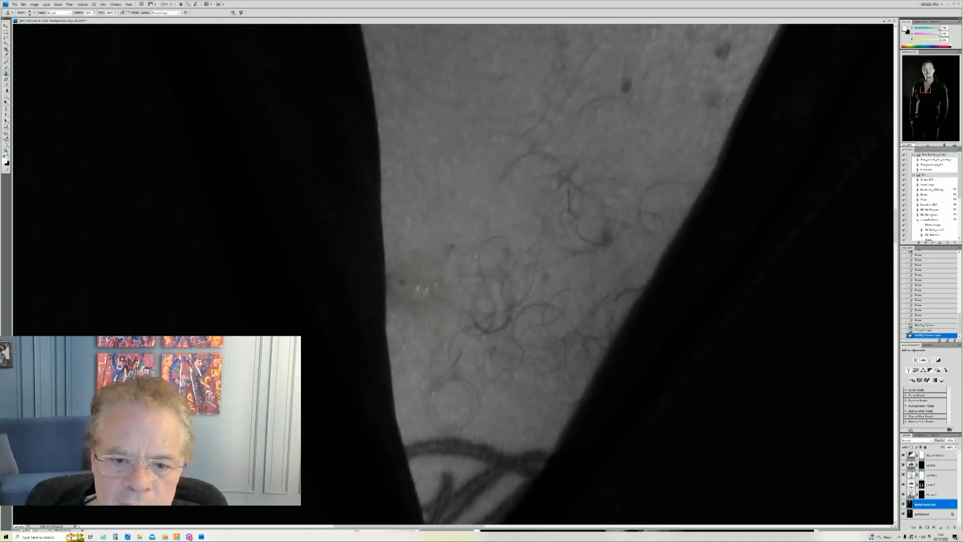
pyautogui.click(421, 292)
pyautogui.click(422, 292)
pyautogui.click(423, 293)
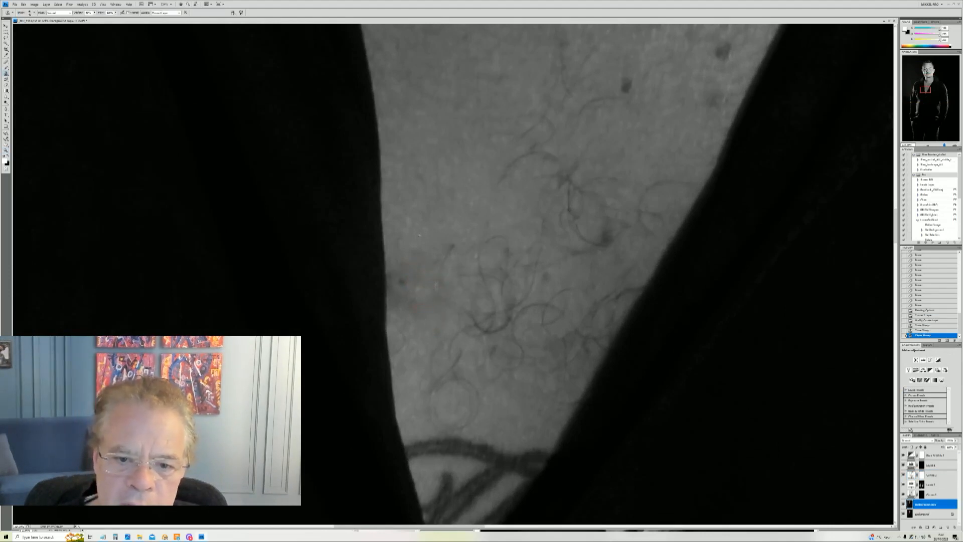
pyautogui.click(422, 297)
pyautogui.click(421, 305)
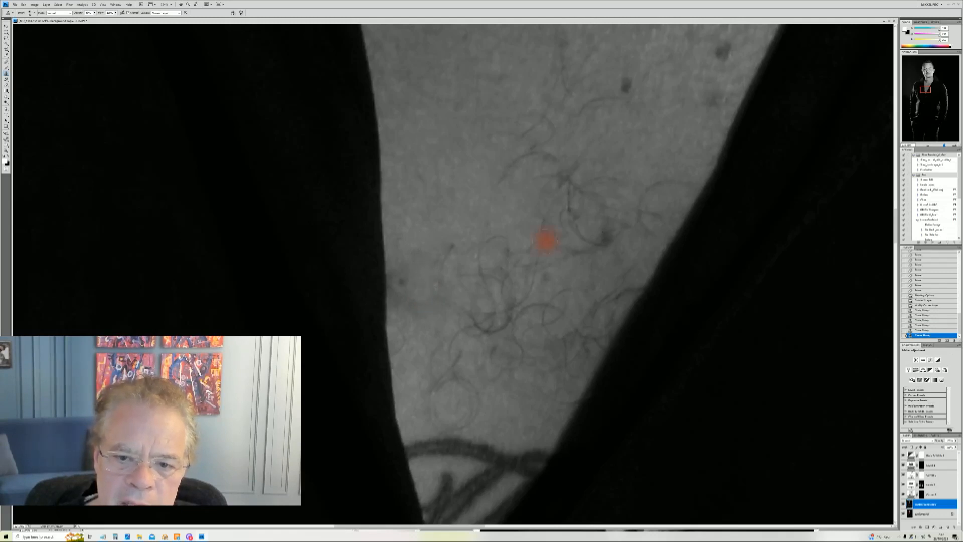
# - Enlarge the Clone Stamp brush slightly and clone away the remaining marks where the bright specks were
pyautogui.rightClick(450, 220)
pyautogui.moveTo(467, 231); pyautogui.dragTo(471, 229)
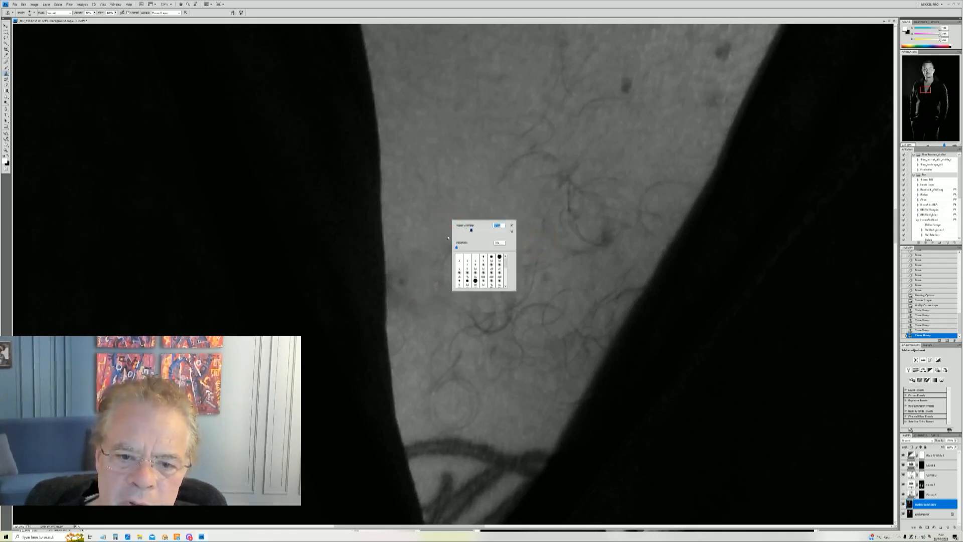
pyautogui.click(418, 284)
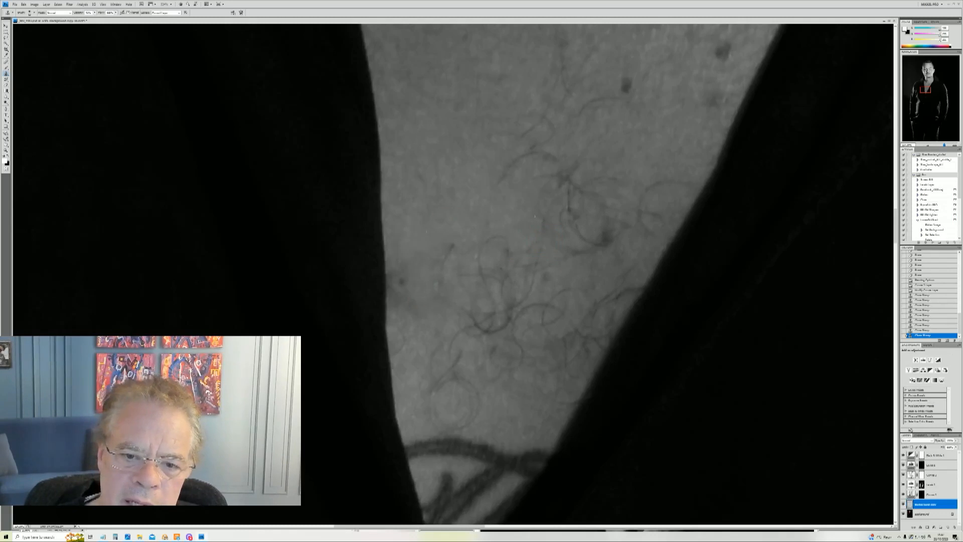
# - Try to clone clean skin over the small dark spot beside the shirt opening's edge
pyautogui.rightClick(505, 249)
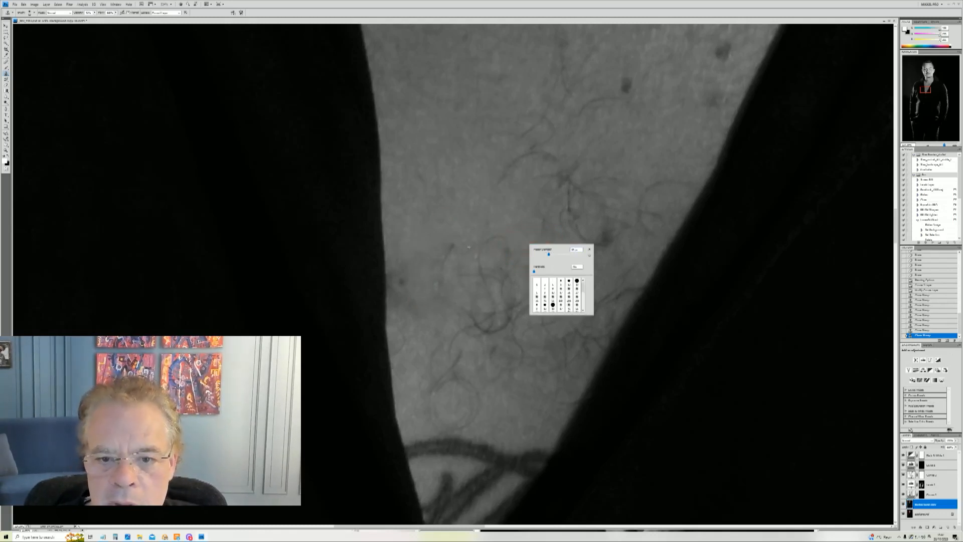
pyautogui.click(419, 272)
pyautogui.click(417, 272)
pyautogui.click(417, 273)
pyautogui.click(418, 274)
pyautogui.keyDown('alt'); pyautogui.rightClick(538, 433); pyautogui.keyUp('alt')
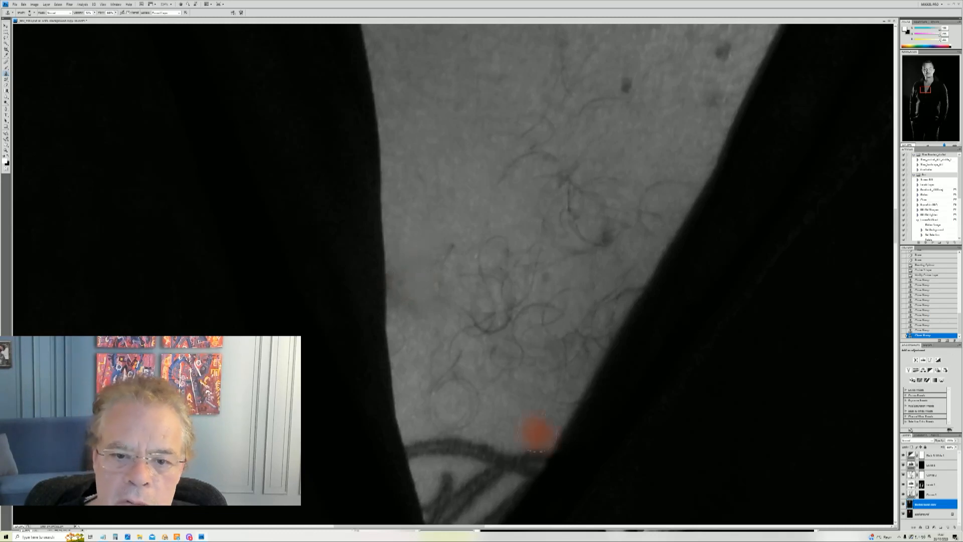
# - Try to clone out the tiny bright speck above the curled chest hairs with an adjusted brush size
pyautogui.rightClick(557, 237)
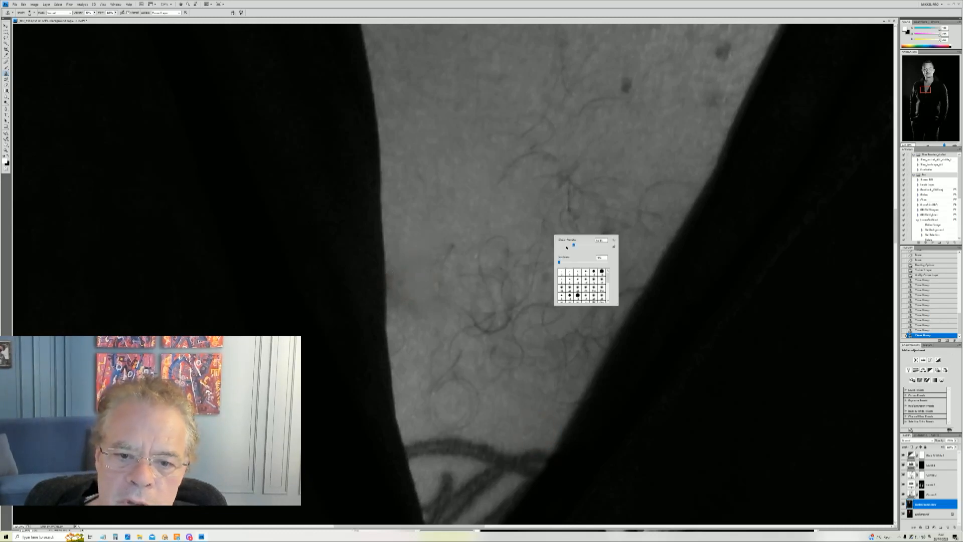
pyautogui.click(470, 250)
pyautogui.click(472, 255)
pyautogui.click(473, 255)
pyautogui.click(472, 255)
pyautogui.keyDown('alt'); pyautogui.rightClick(572, 68); pyautogui.keyUp('alt')
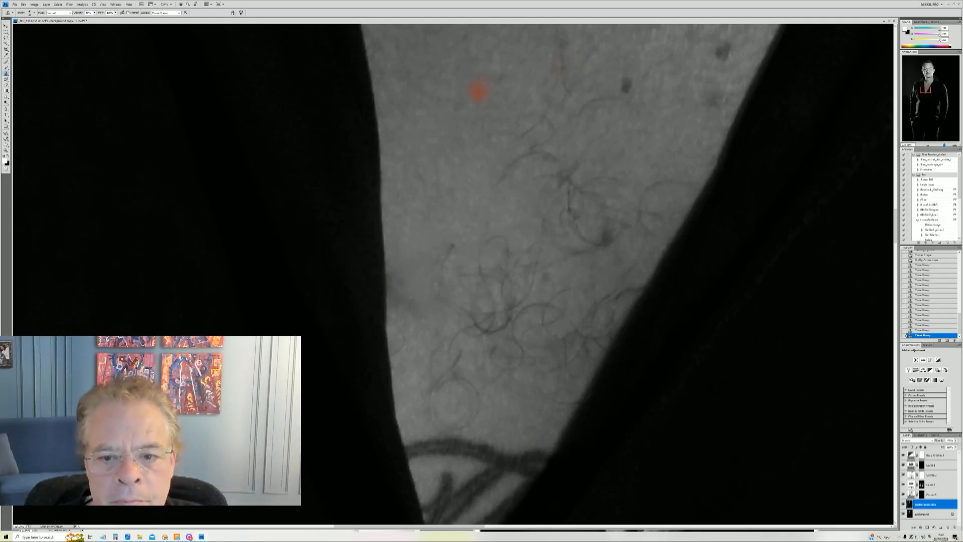
# - Step back through the history to undo the last few Clone Stamp strokes on the chest
pyautogui.click(922, 296)
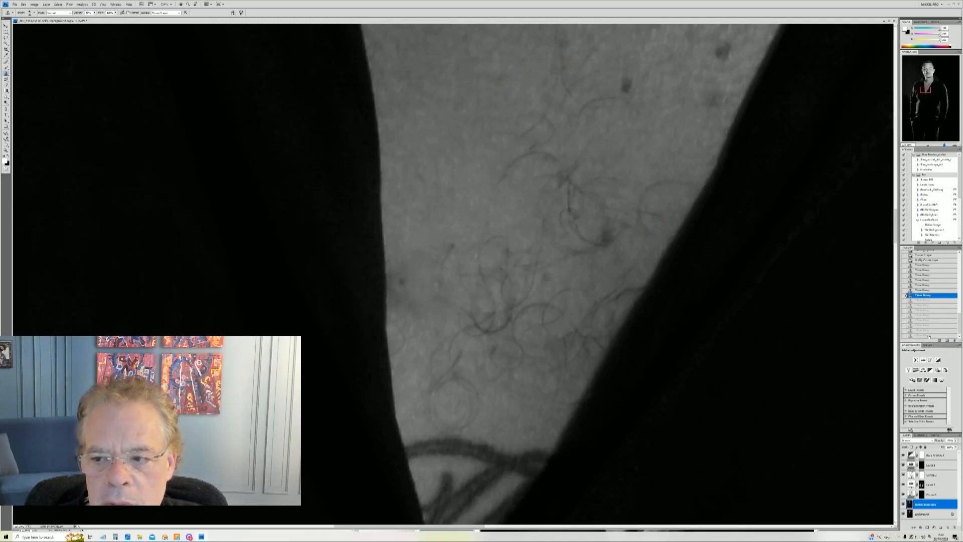
pyautogui.hotkey('ctrl', 'shift', 'z')
pyautogui.hotkey('ctrl', 'shift', 'z')
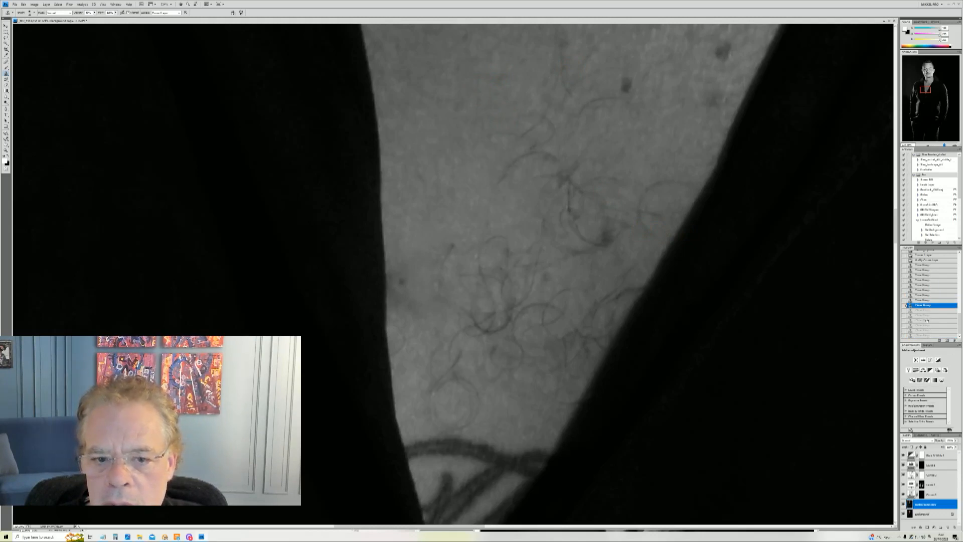
pyautogui.click(924, 300)
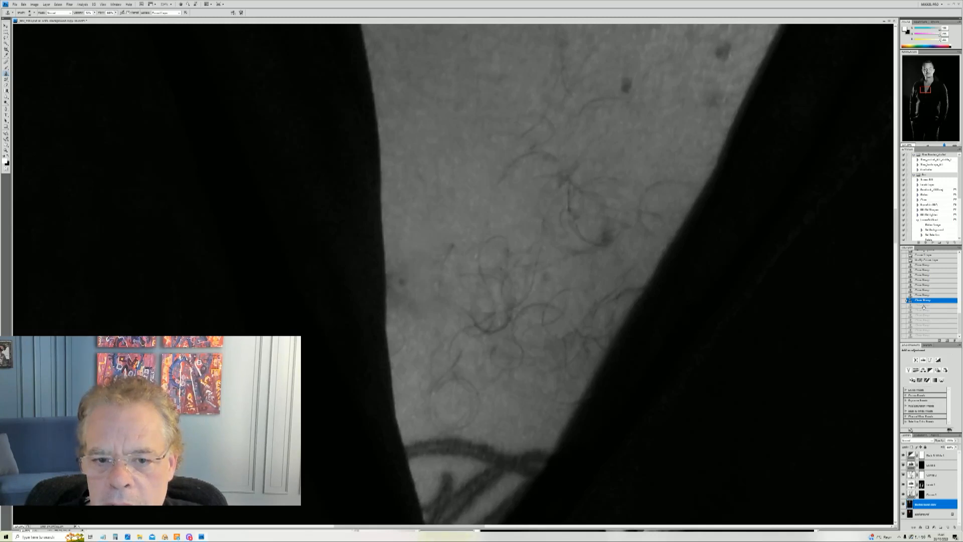
pyautogui.click(923, 307)
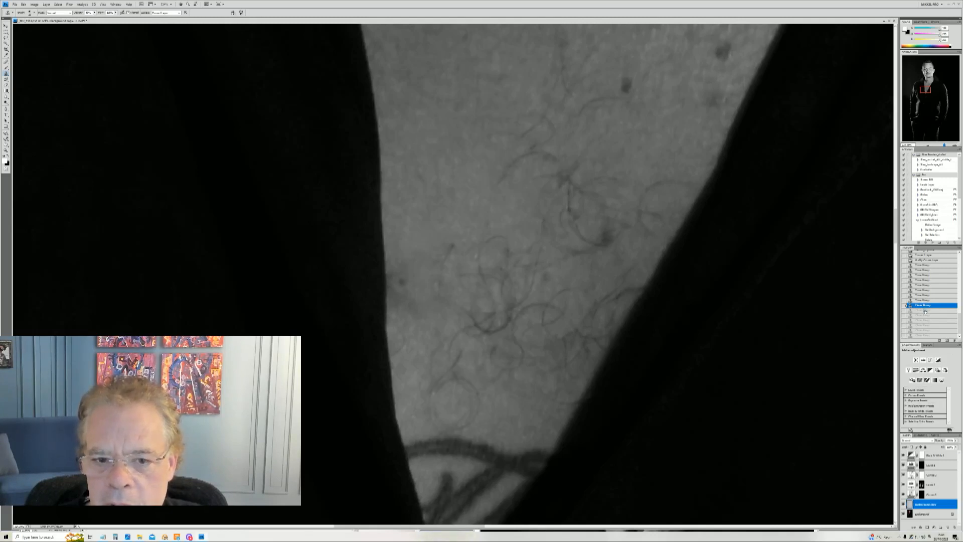
pyautogui.click(925, 311)
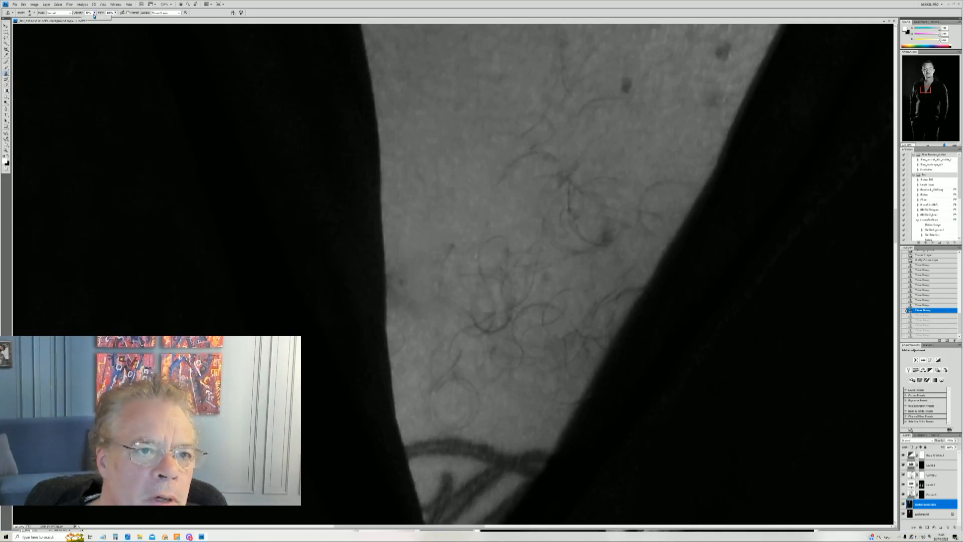
# - Raise the Clone Stamp's opacity to full and clone over the small dark spot beside the shirt opening's edge
pyautogui.moveTo(95, 18); pyautogui.dragTo(109, 18)
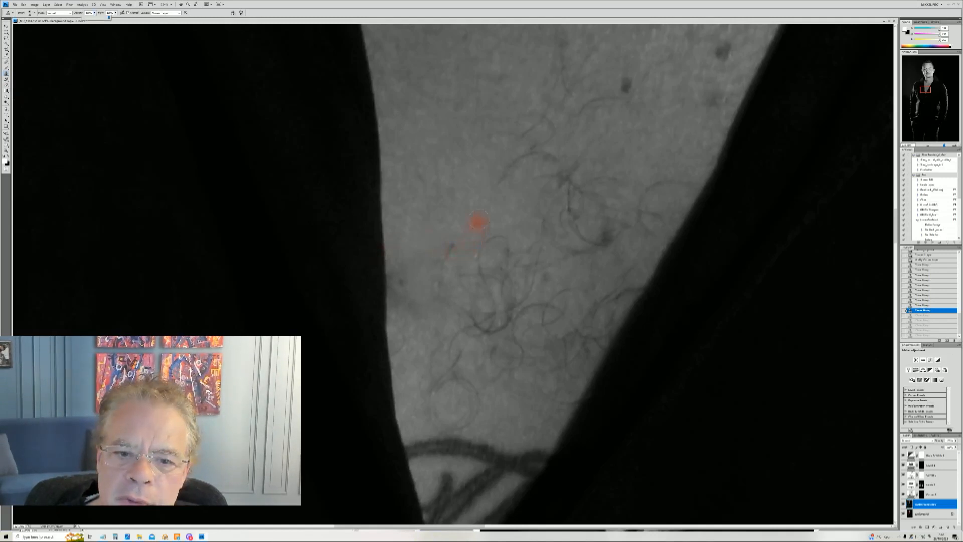
pyautogui.rightClick(479, 220)
pyautogui.click(423, 206)
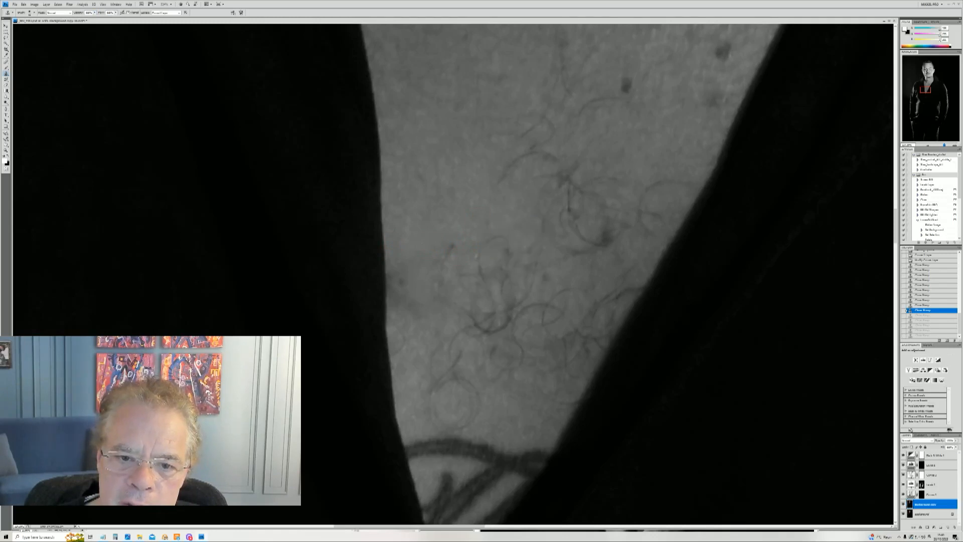
pyautogui.click(413, 265)
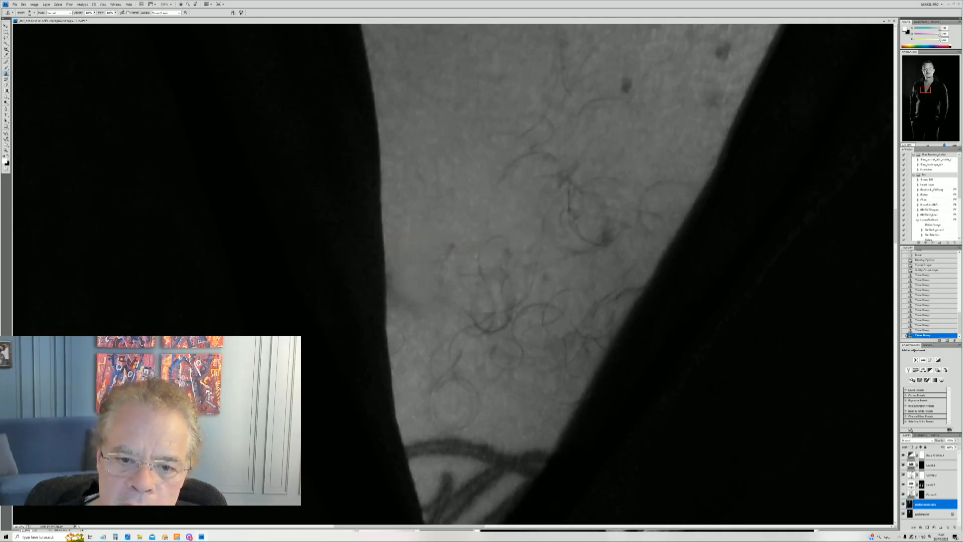
# - Sample clean skin below and above the retouched area and clone it over the dark patch along the shirt's edge
pyautogui.keyDown('alt'); pyautogui.click(422, 351); pyautogui.keyUp('alt')
pyautogui.click(416, 304)
pyautogui.keyDown('alt'); pyautogui.rightClick(549, 271); pyautogui.keyUp('alt')
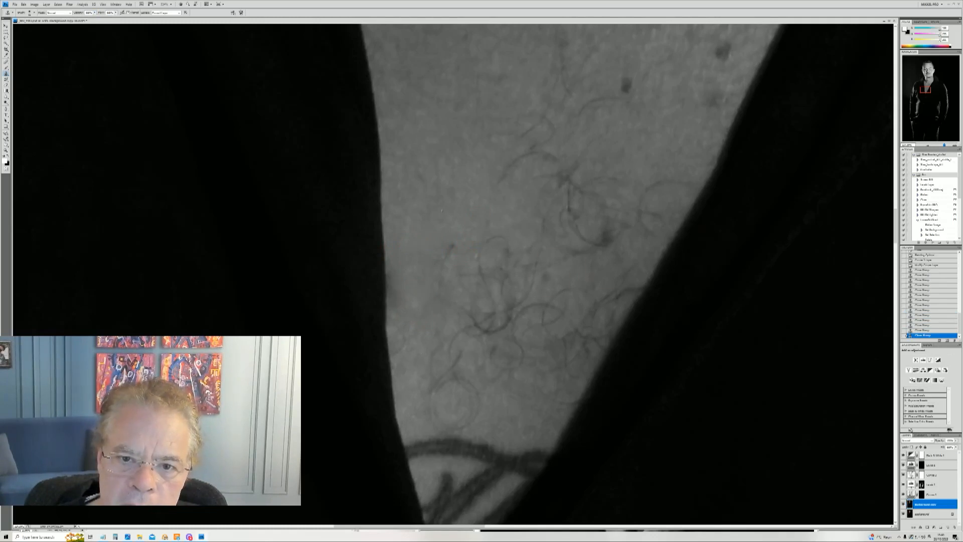
pyautogui.keyDown('alt'); pyautogui.click(410, 192); pyautogui.keyUp('alt')
pyautogui.click(413, 295)
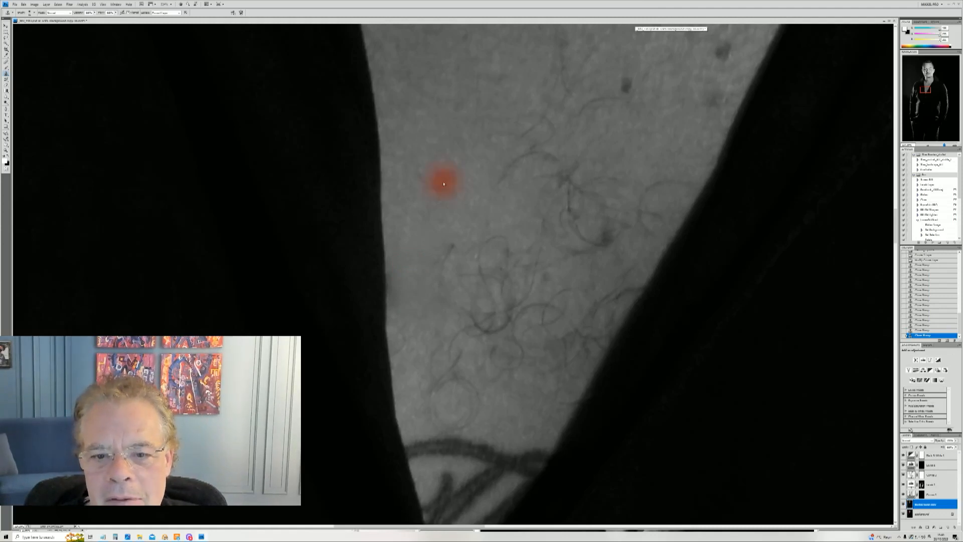
# - Adjust the brush size and clone out the bright speck above the chest hairs and the mark lower beside the shirt edge
pyautogui.rightClick(536, 181)
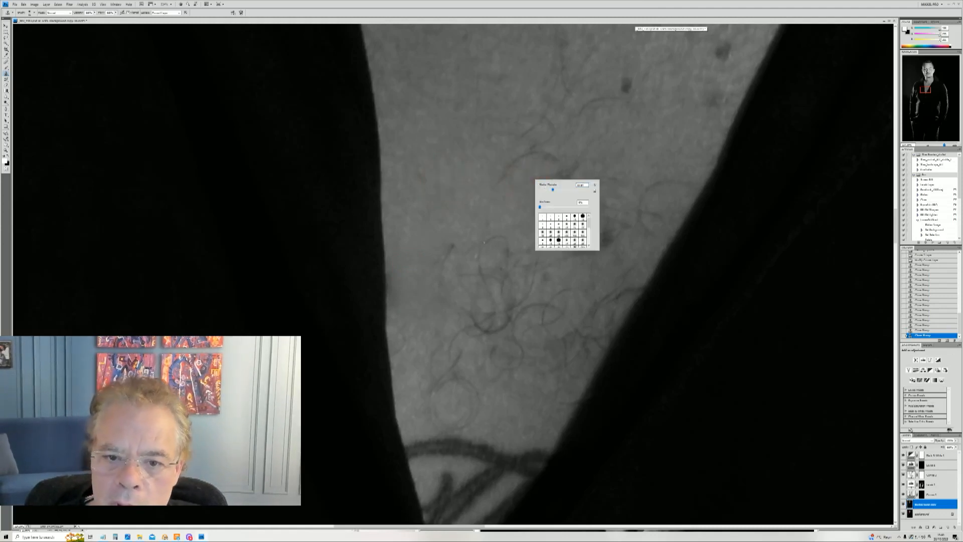
pyautogui.click(472, 242)
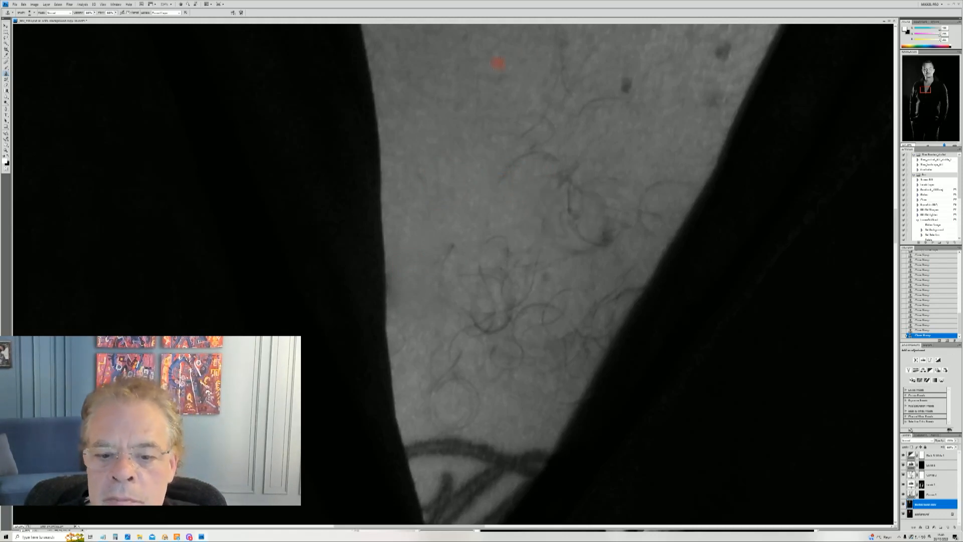
pyautogui.click(409, 376)
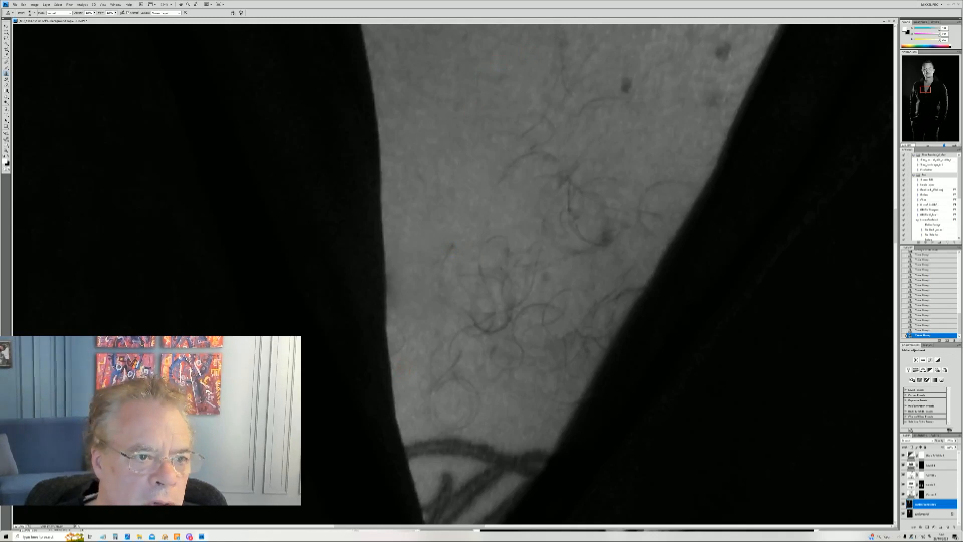
# - Fit the whole open-shirt portrait in view and save the file
pyautogui.press('z')
pyautogui.rightClick(187, 152)
pyautogui.click(190, 155)
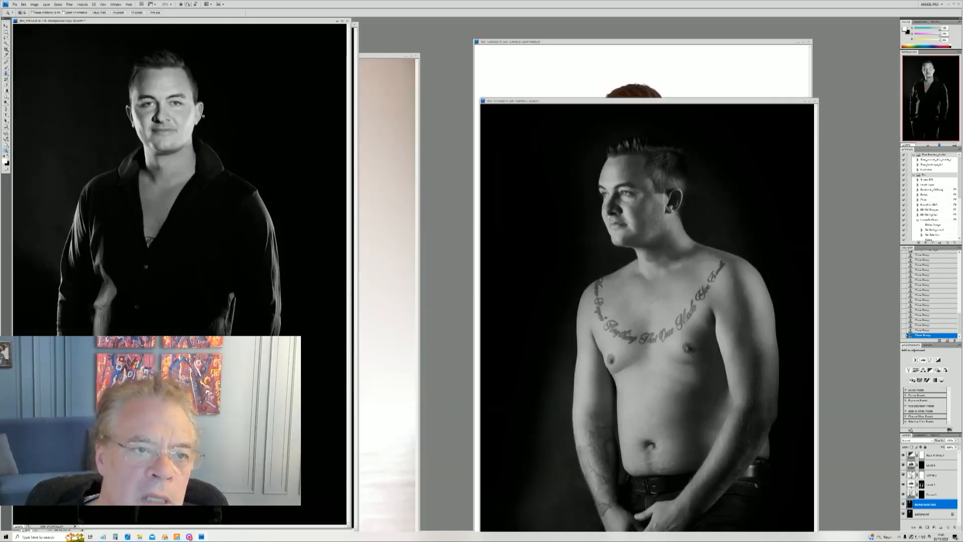
pyautogui.click(15, 4)
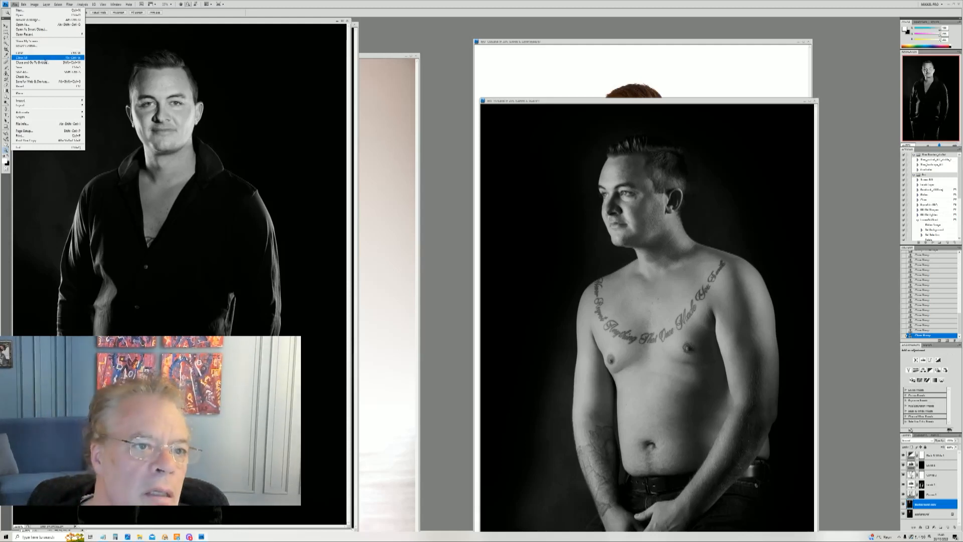
pyautogui.click(46, 69)
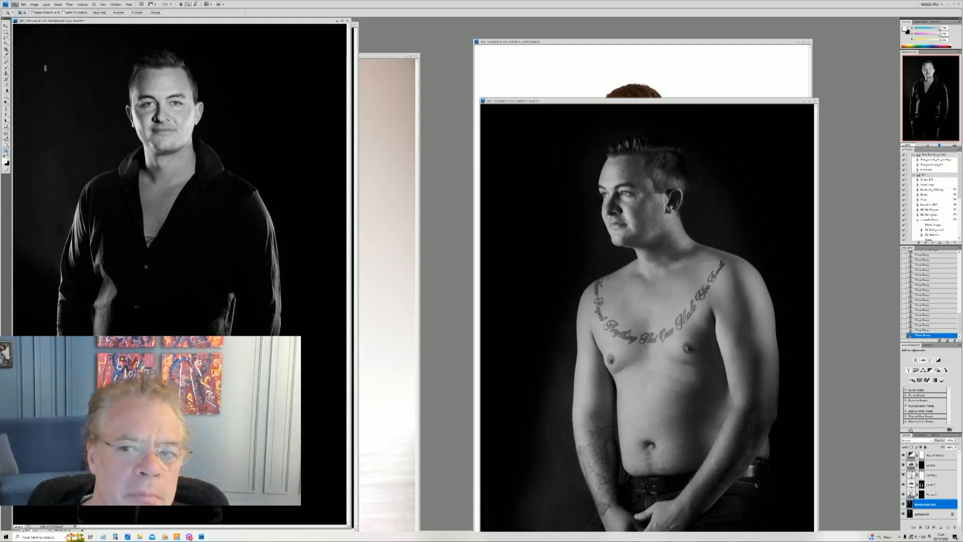